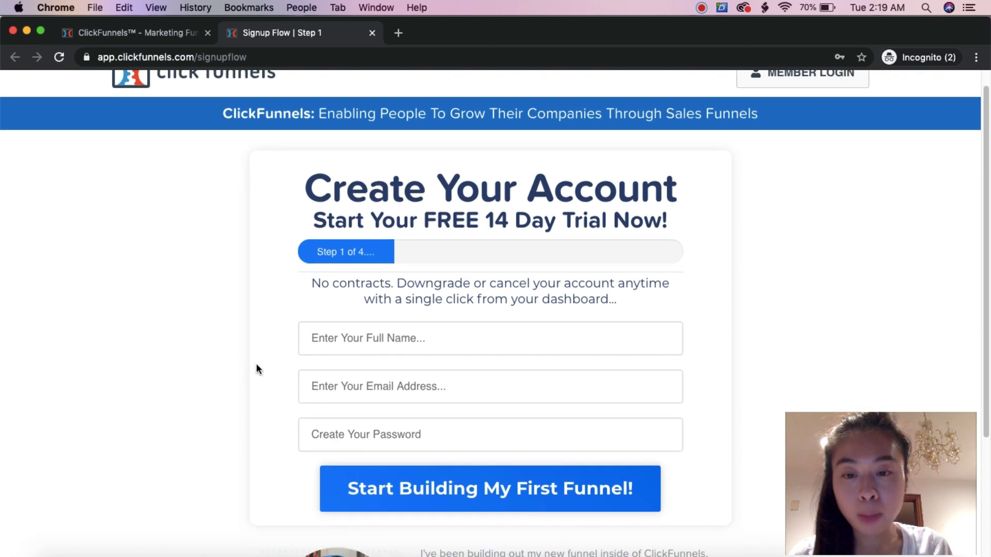
# Enter the account holder's full name in the free trial signup form and submit it to start building the first funnel.
pyautogui.click(336, 338)
pyautogui.write('cynthia')
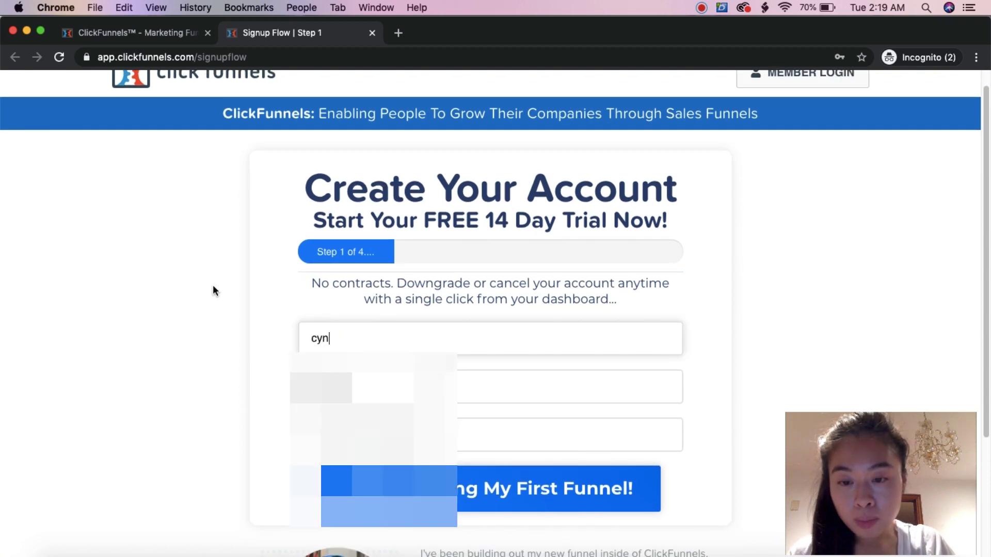
pyautogui.click(449, 493)
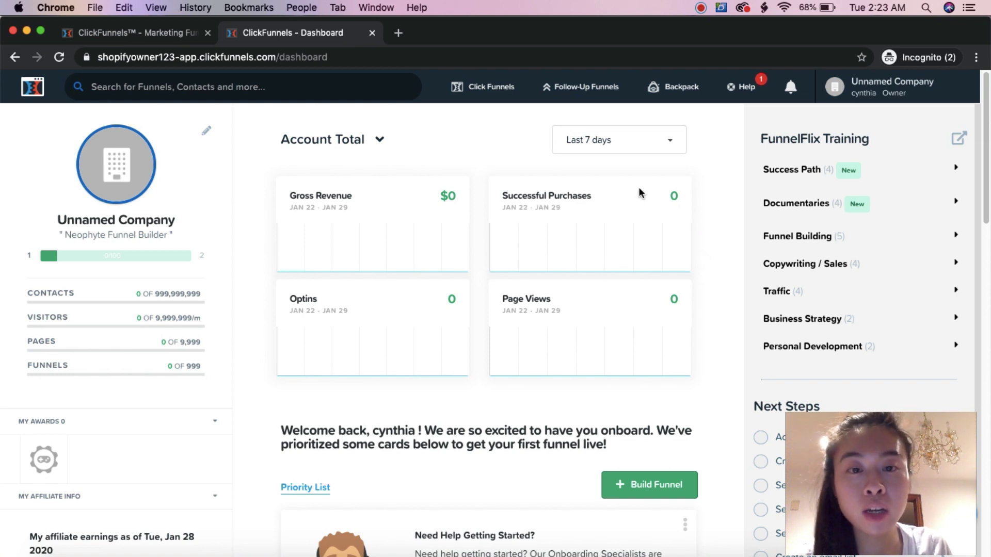
# View the date range options for the dashboard's account totals without changing the range.
pyautogui.click(639, 145)
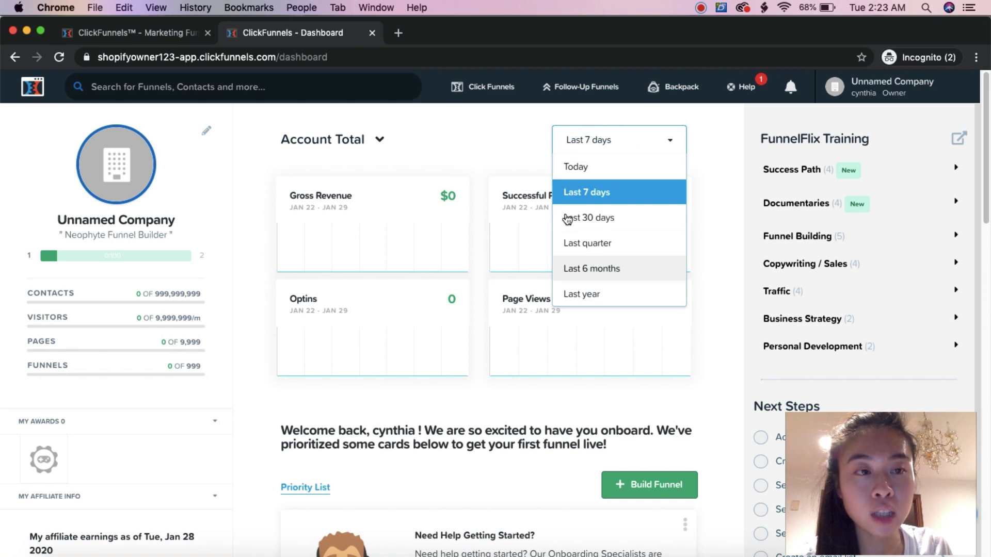
pyautogui.click(480, 161)
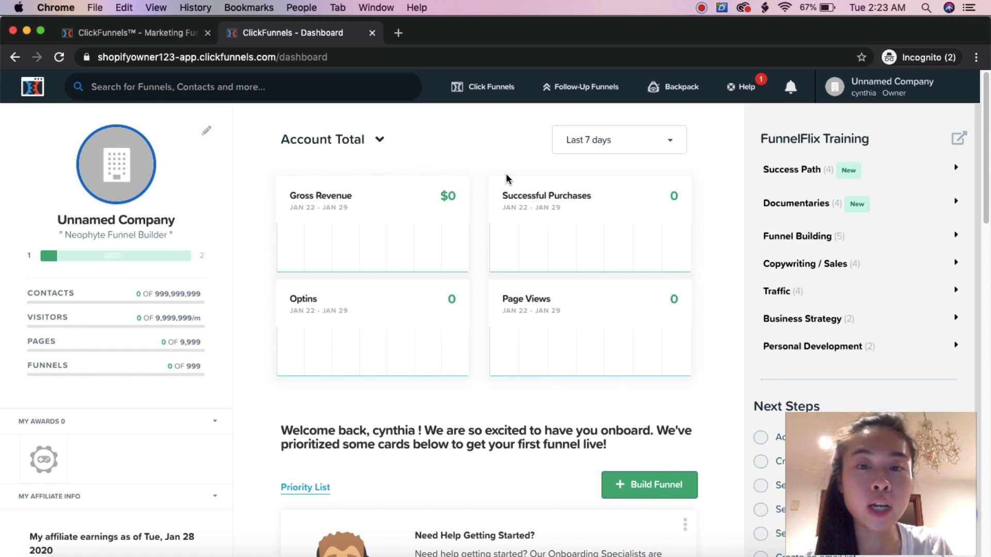
# Go to the list of funnels and start a new funnel with the Classic Funnel Builder.
pyautogui.moveTo(473, 85)
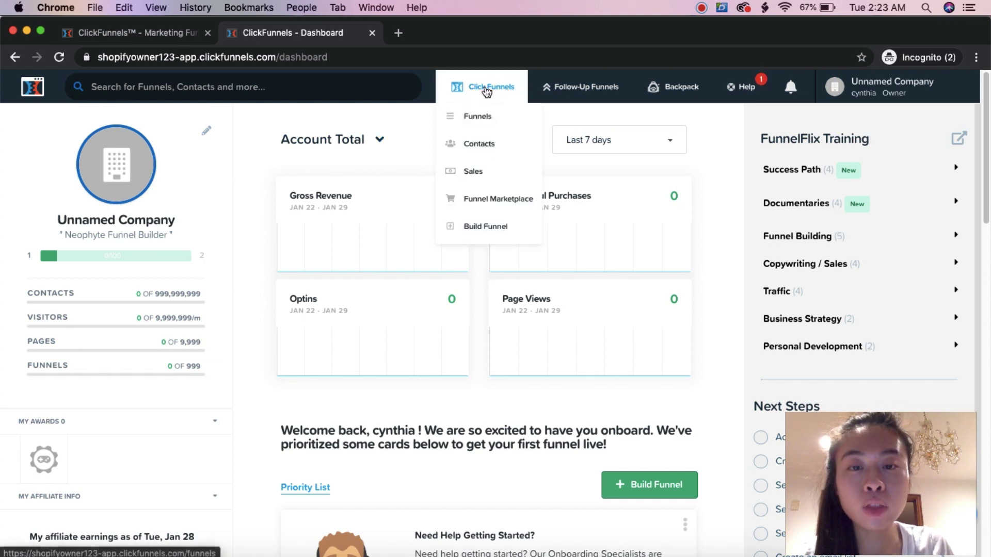
pyautogui.click(480, 119)
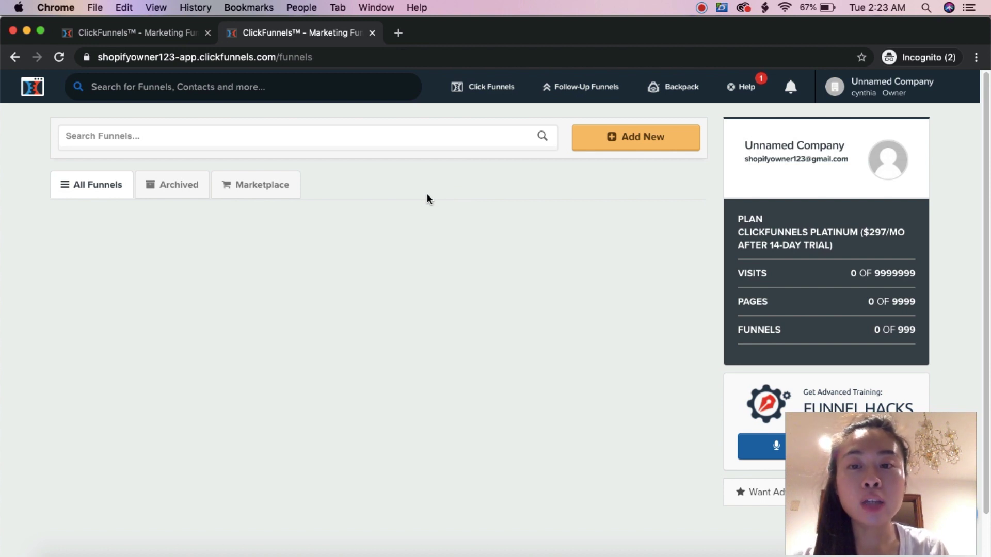
pyautogui.click(663, 139)
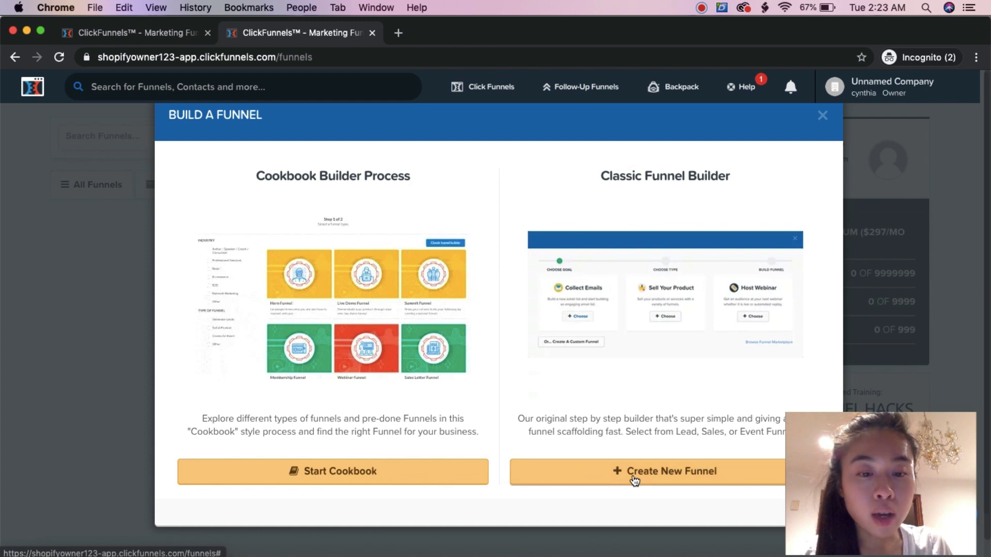
pyautogui.click(671, 472)
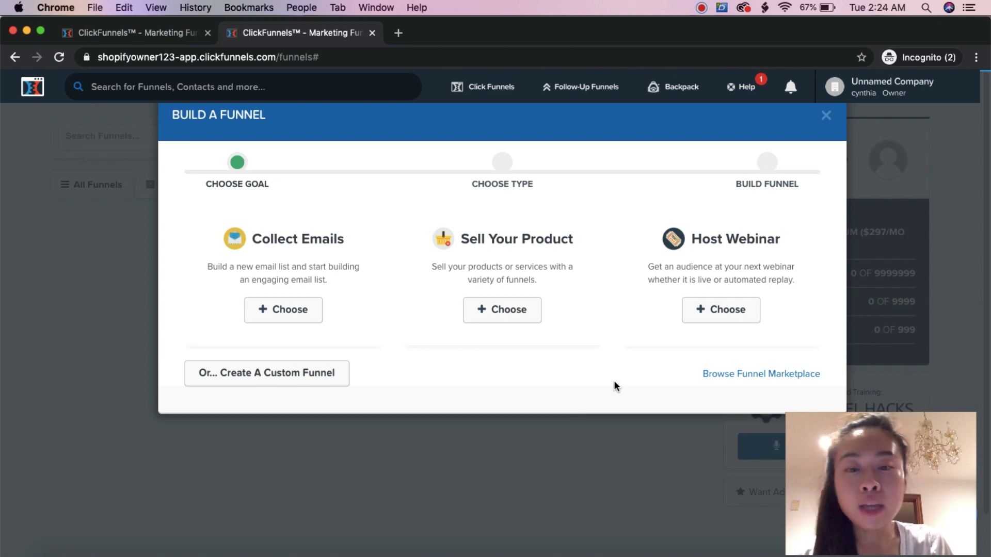
# Choose the Sell Your Product goal and Product Launch type, name the funnel "Demo funnel" and build it.
pyautogui.click(510, 309)
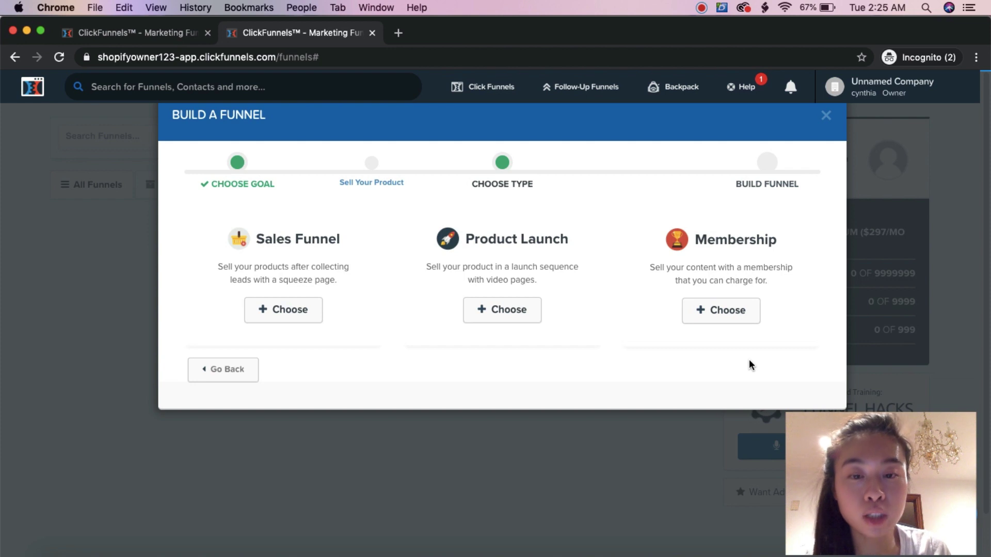
pyautogui.click(521, 319)
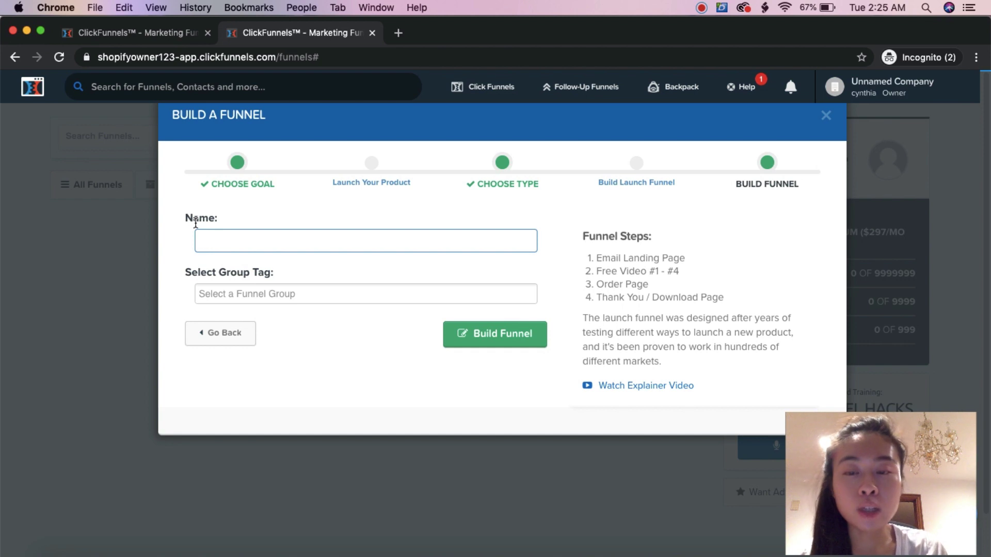
pyautogui.write('Demo funnel')
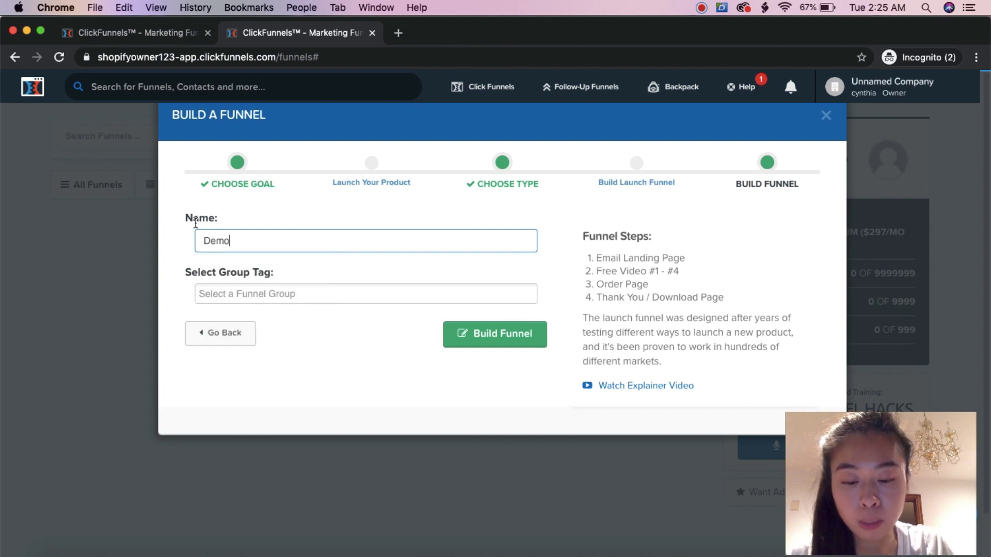
pyautogui.click(510, 335)
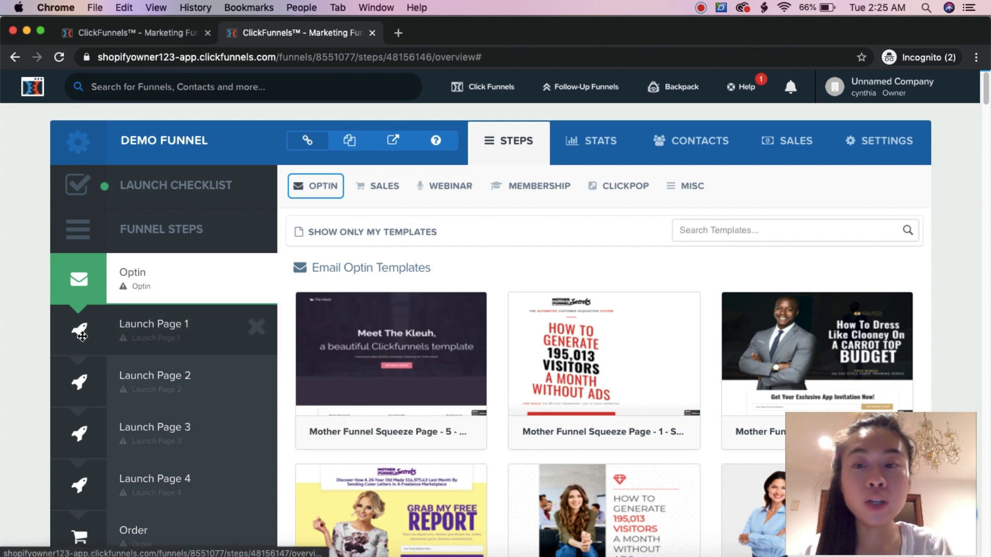
# Examine the demo funnel's list of steps and browse the email optin templates offered for the Optin step.
pyautogui.scroll(-1, 156, 465)
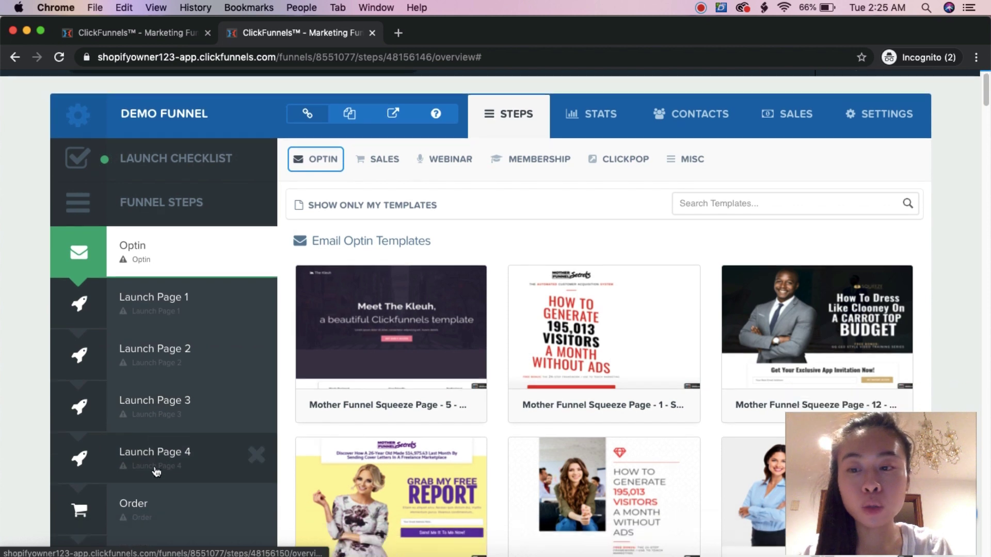
pyautogui.scroll(-1, 157, 471)
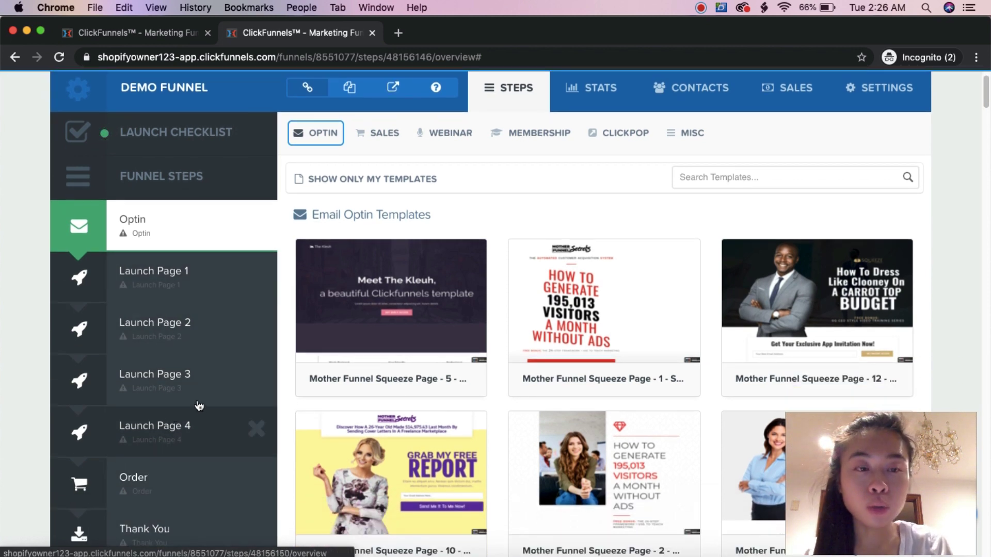
pyautogui.scroll(1, 235, 330)
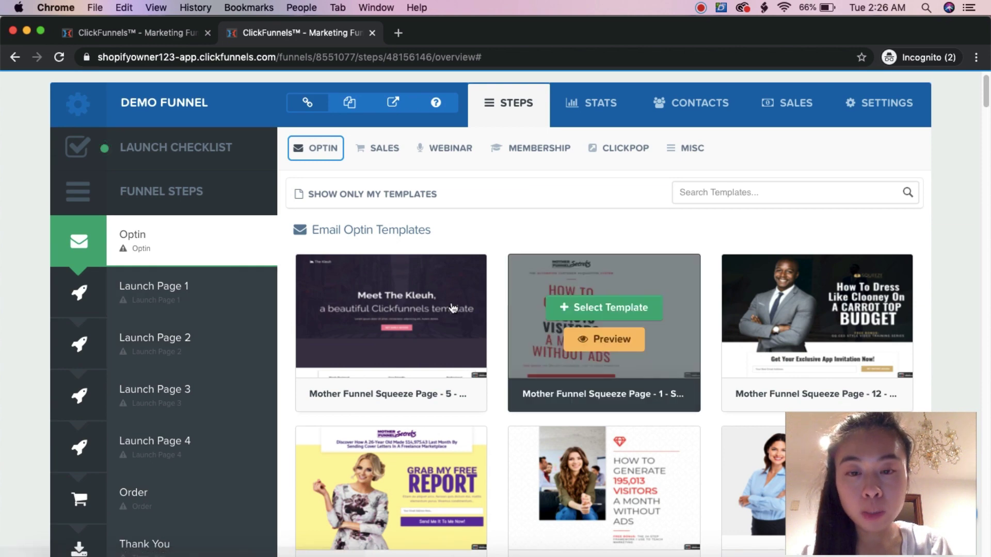
pyautogui.scroll(-3, 480, 284)
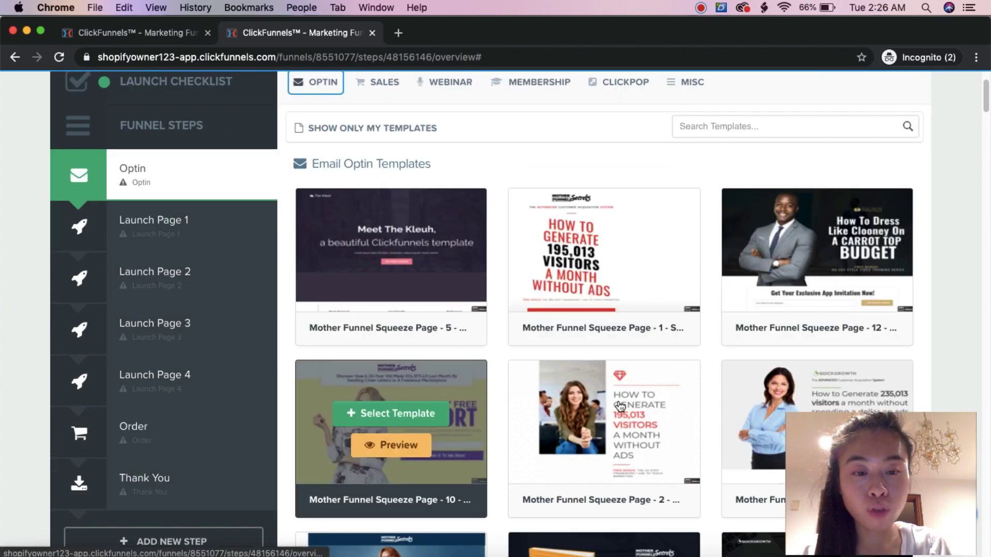
pyautogui.scroll(-5, 801, 360)
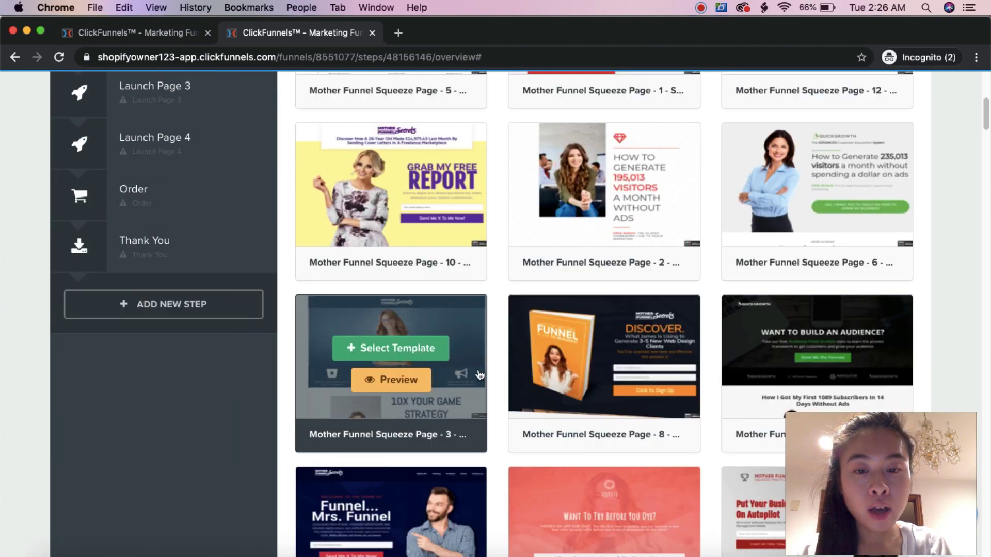
pyautogui.scroll(-2, 630, 408)
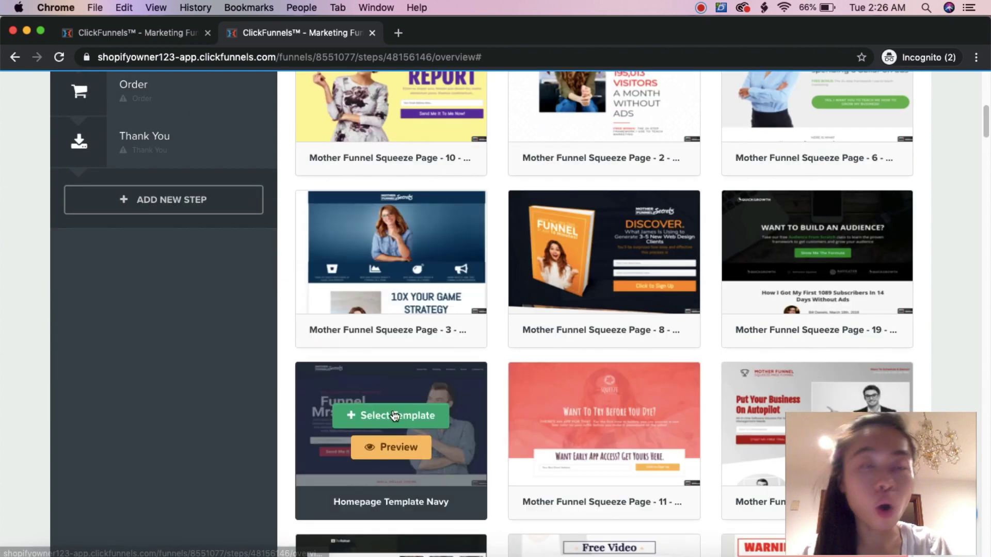
pyautogui.scroll(-4, 494, 407)
pyautogui.scroll(-2, 494, 406)
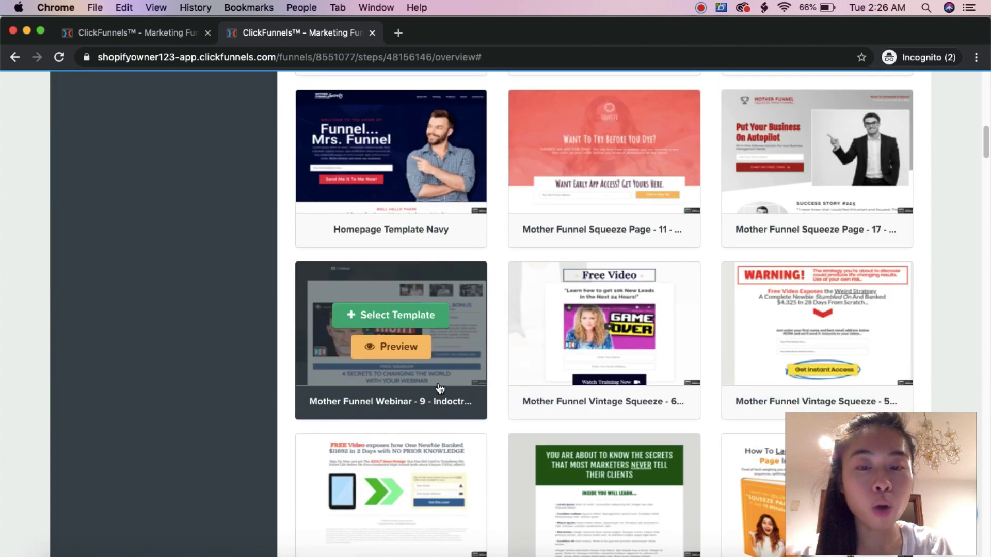
pyautogui.scroll(10, 501, 436)
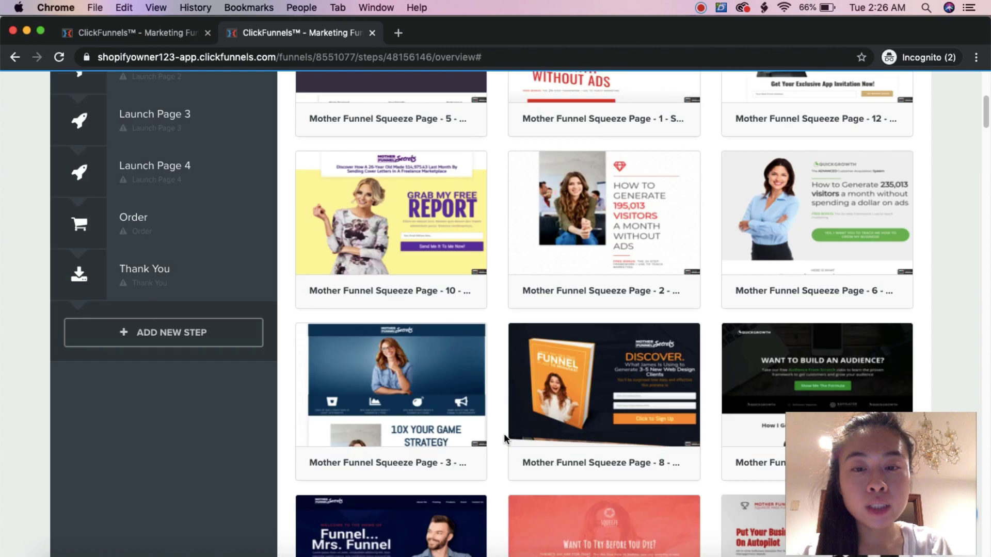
# Browse the funnel categories in the Funnel Marketplace, from Product Launch to Auto Webinar, and return to the demo funnel.
pyautogui.moveTo(485, 89)
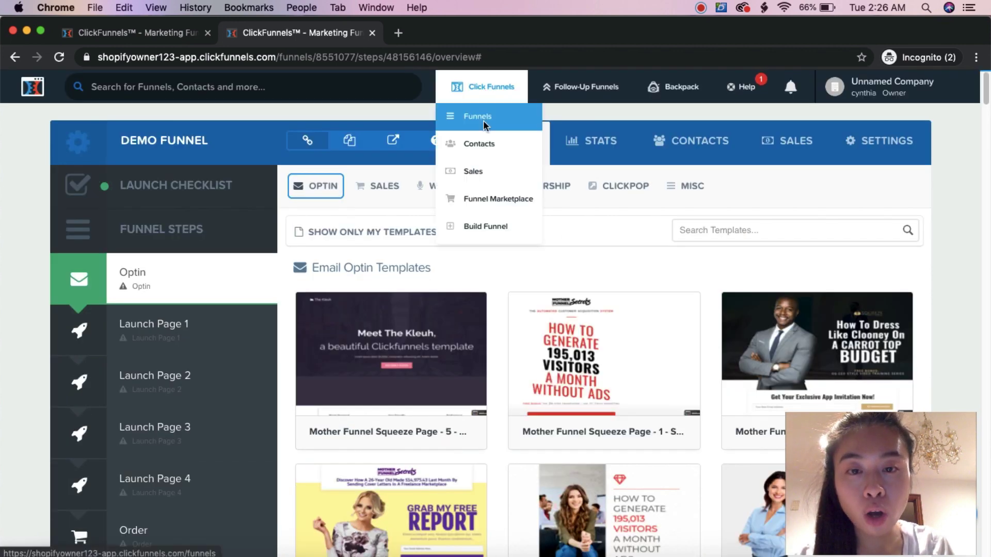
pyautogui.click(494, 196)
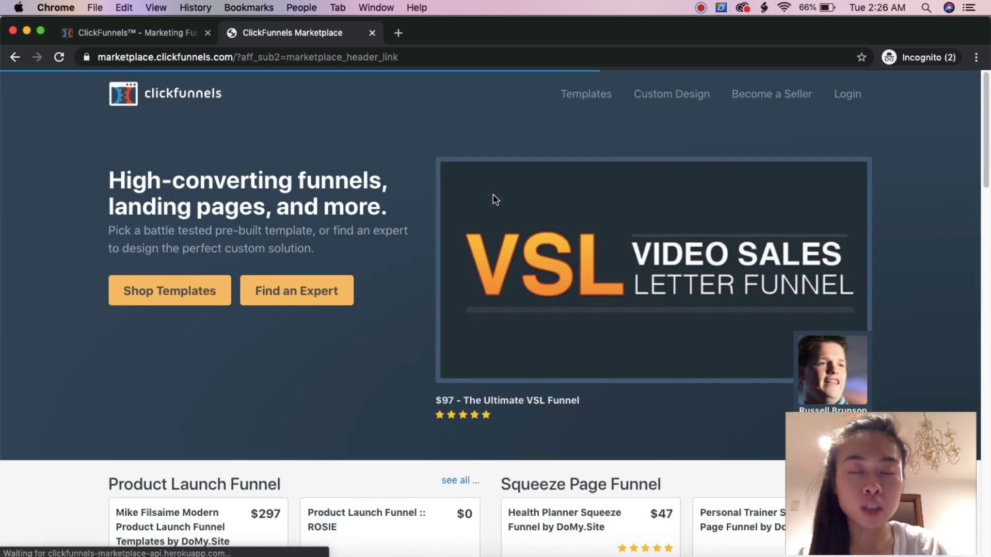
pyautogui.scroll(-5, 511, 324)
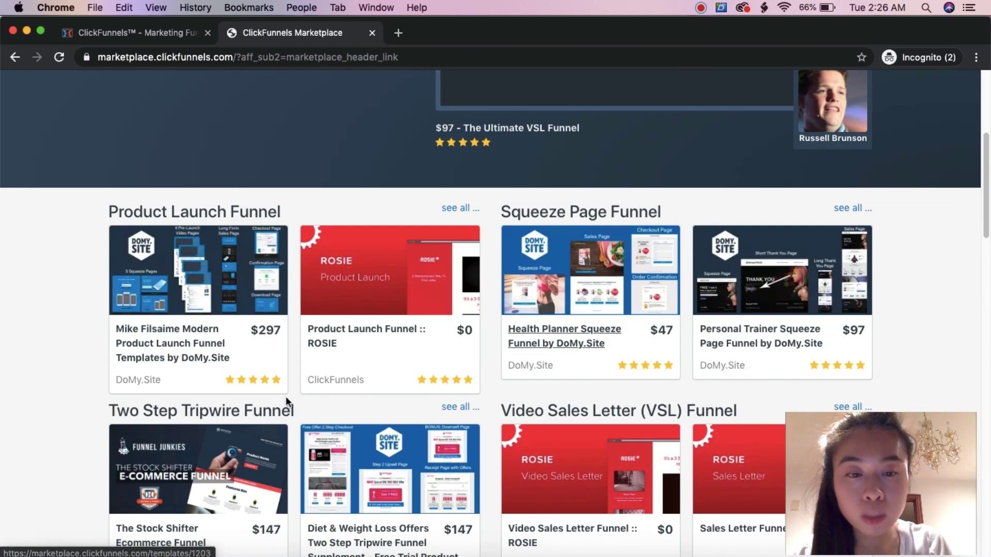
pyautogui.scroll(-1, 226, 341)
pyautogui.scroll(-2, 470, 431)
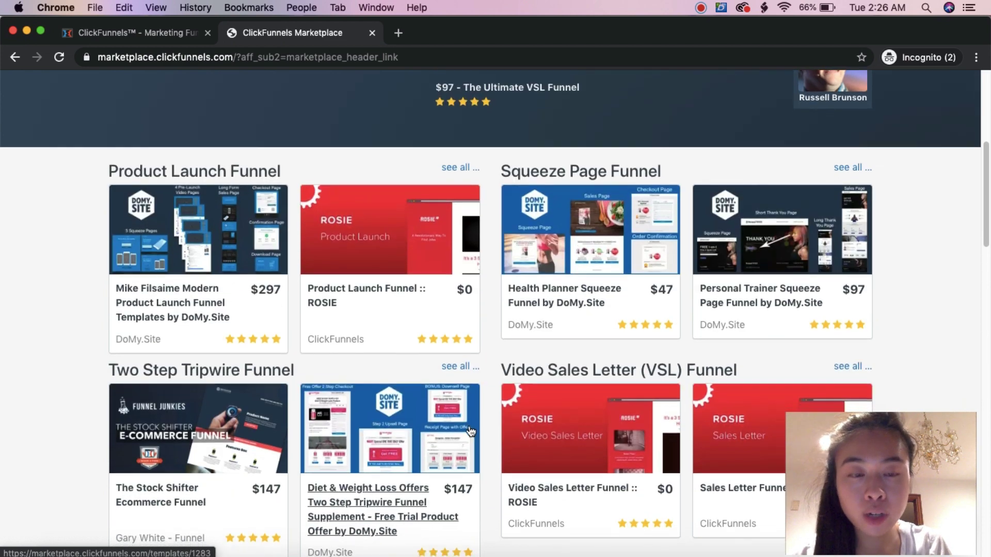
pyautogui.scroll(-7, 537, 445)
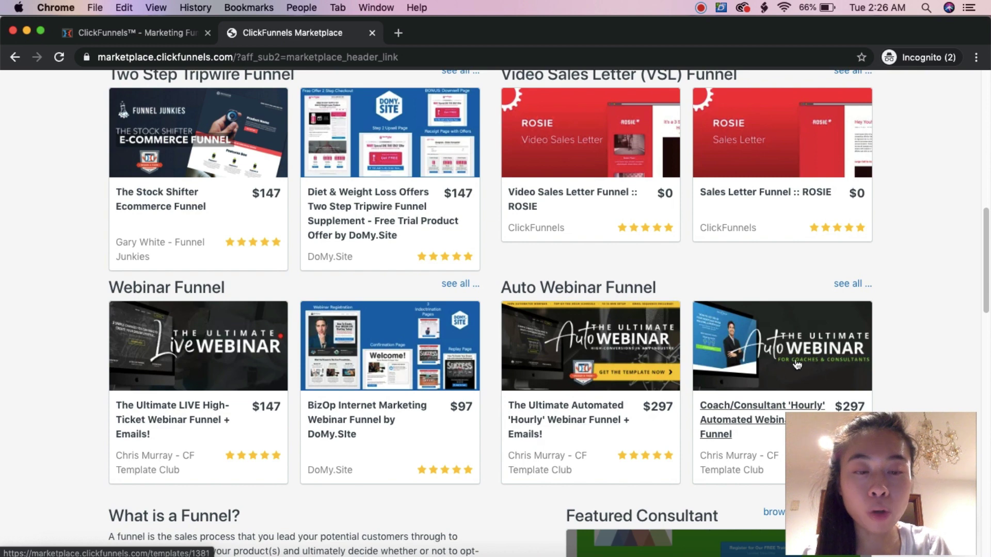
pyautogui.scroll(15, 645, 372)
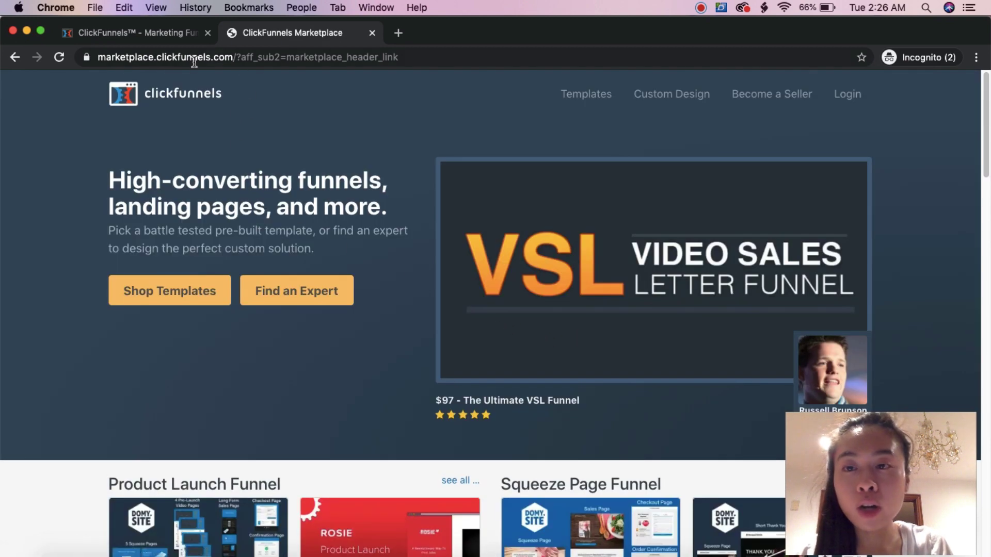
pyautogui.click(15, 57)
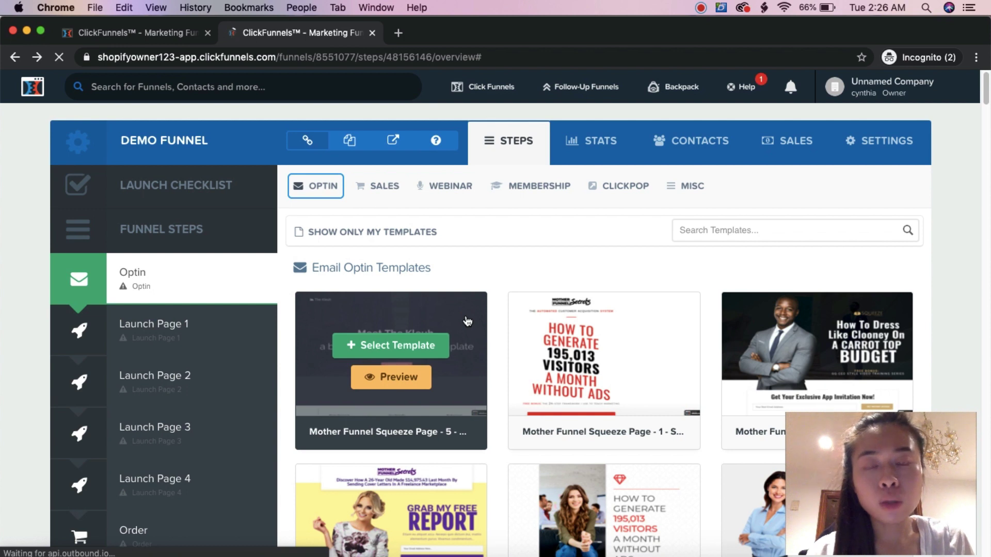
# Look through the template categories available for the Optin step, including the Sales and Optin page types.
pyautogui.click(394, 184)
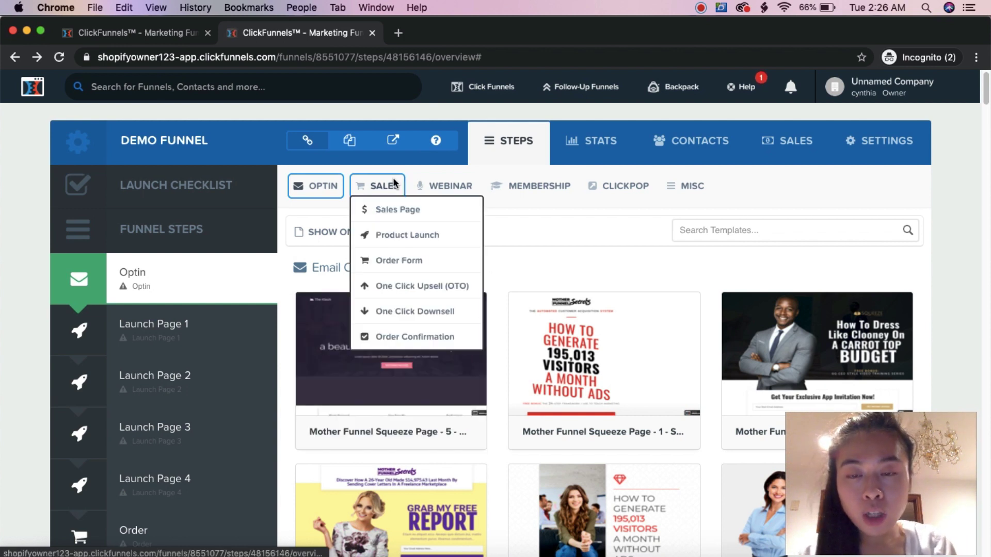
pyautogui.click(321, 186)
pyautogui.click(434, 189)
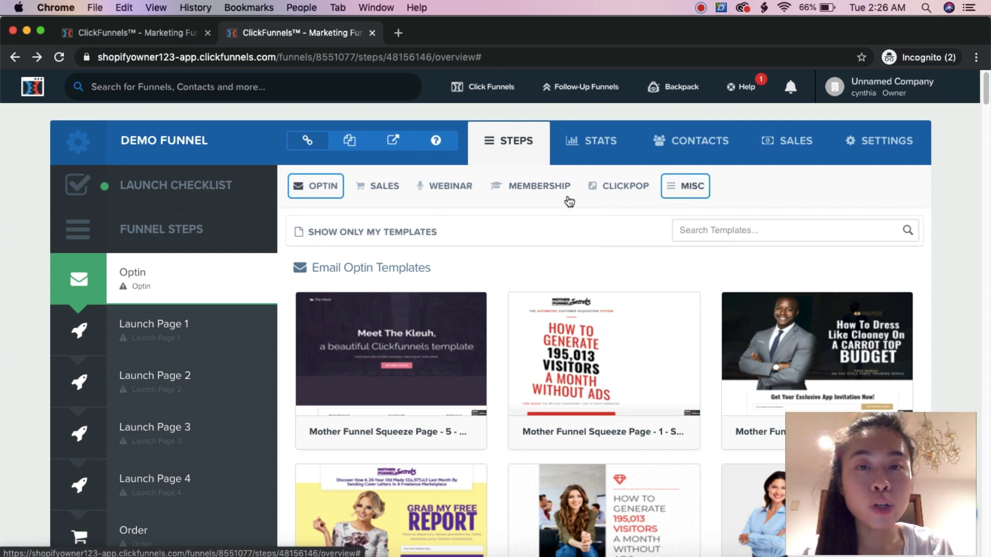
pyautogui.moveTo(368, 187)
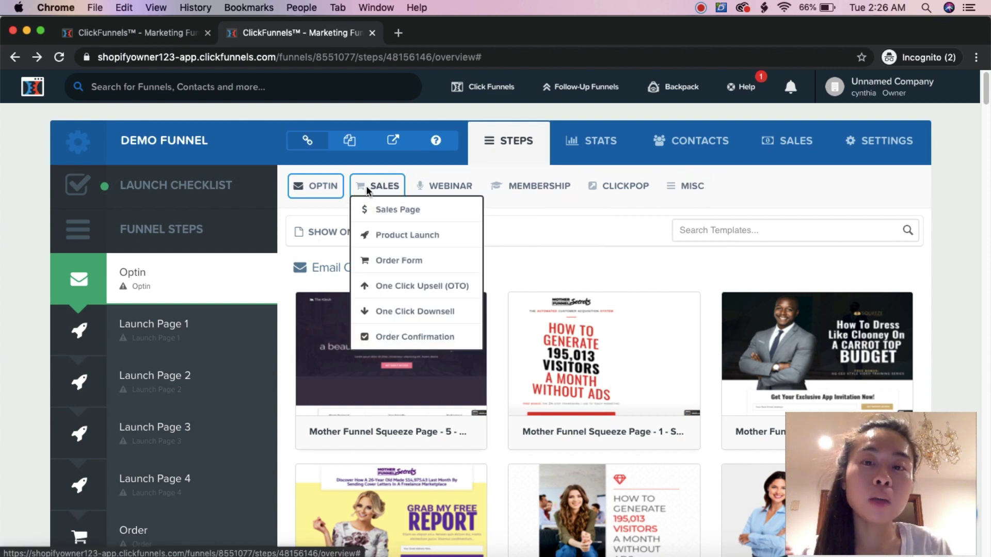
pyautogui.click(373, 185)
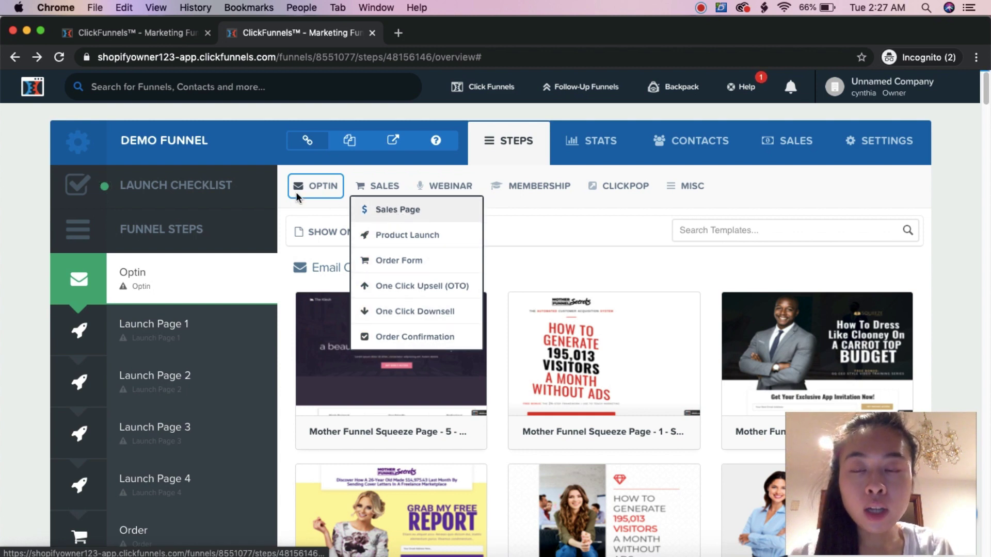
pyautogui.moveTo(296, 194)
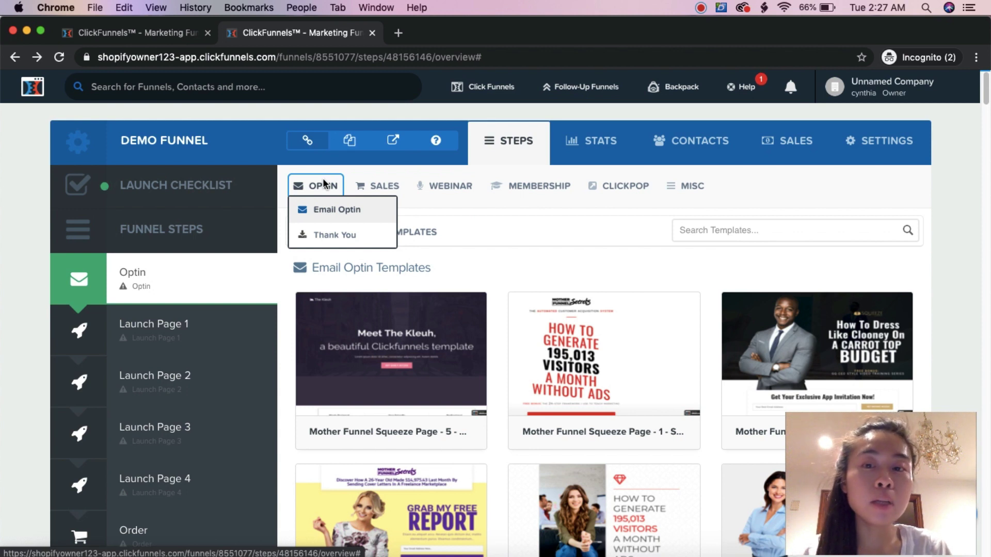
# Show the Sales Page templates for the Optin step and browse the available designs.
pyautogui.moveTo(368, 184)
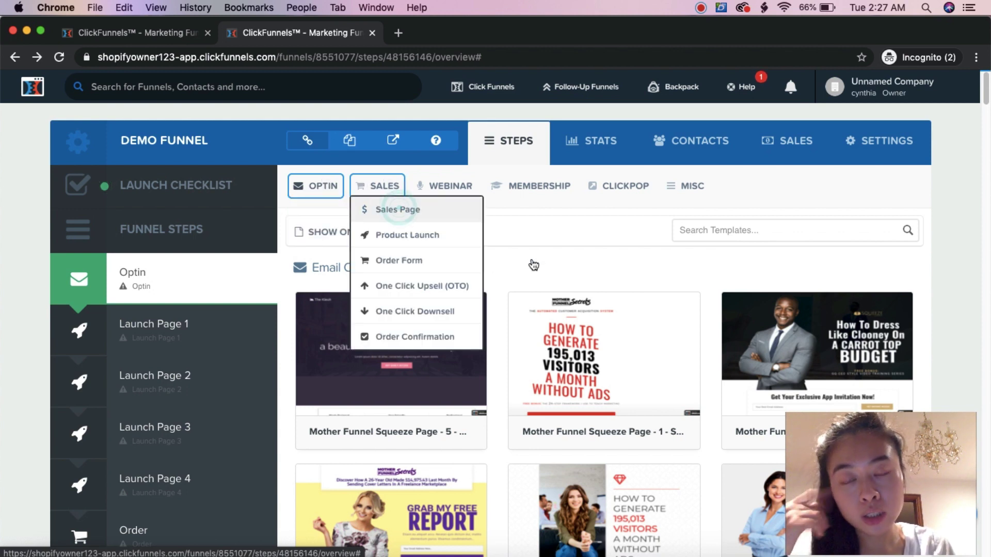
pyautogui.click(400, 210)
pyautogui.scroll(-1, 490, 248)
pyautogui.scroll(-5, 490, 265)
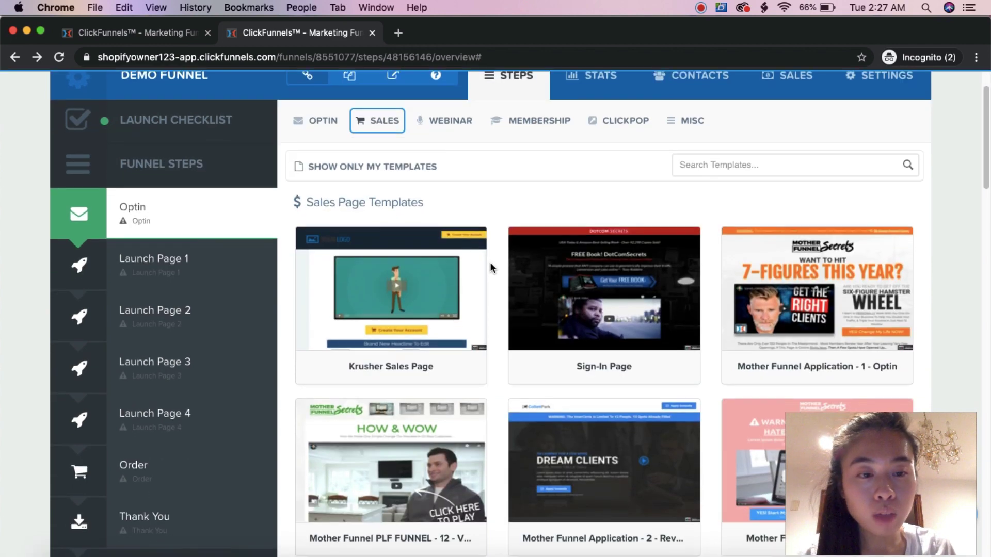
pyautogui.scroll(-9, 614, 365)
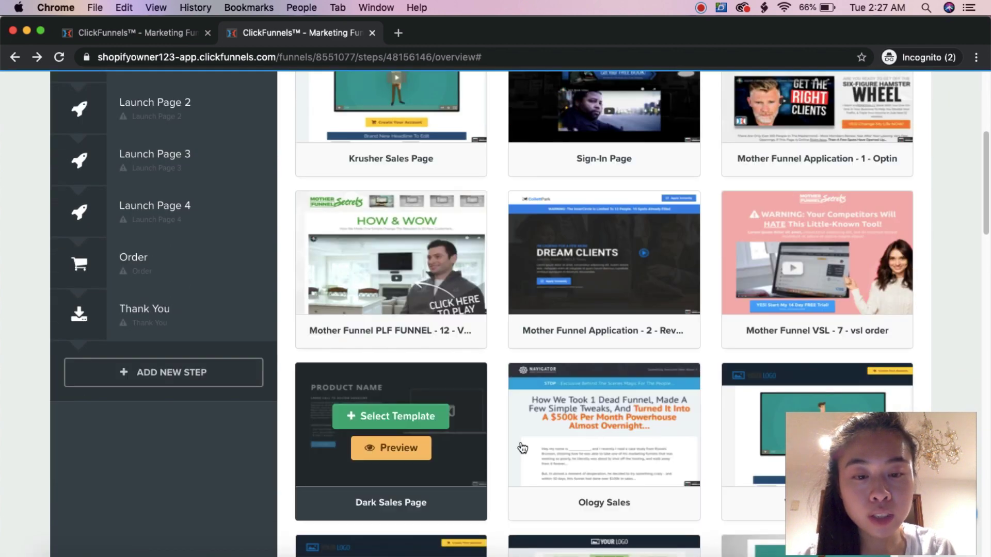
# Look through the remaining Sales Page templates down to the end of the list and return to the template categories.
pyautogui.scroll(-10, 621, 393)
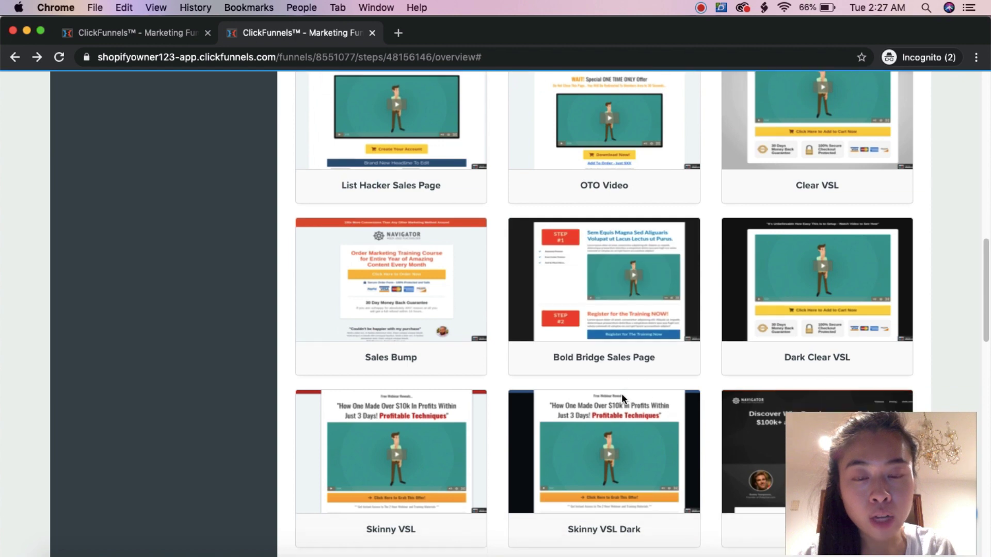
pyautogui.scroll(-6, 487, 392)
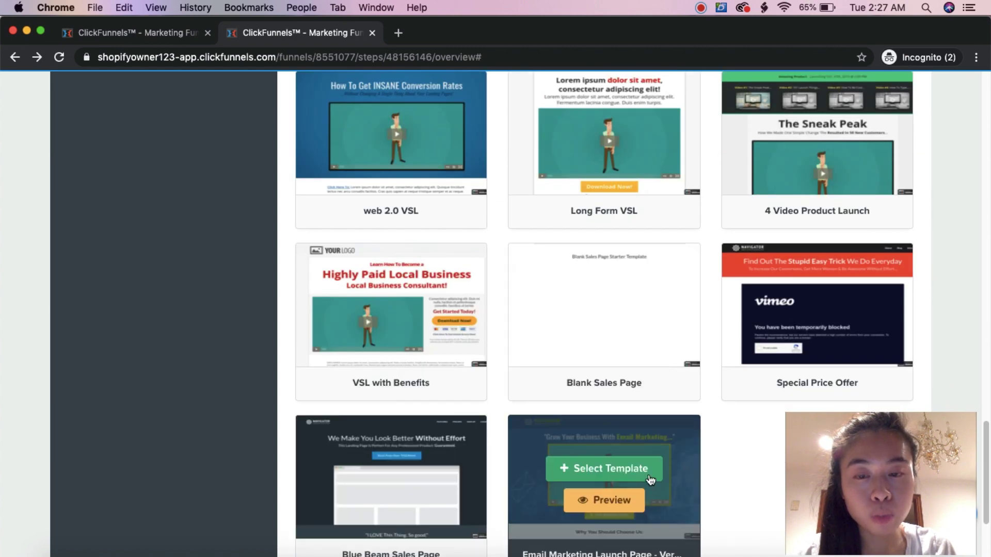
pyautogui.scroll(16, 658, 394)
pyautogui.scroll(10, 659, 394)
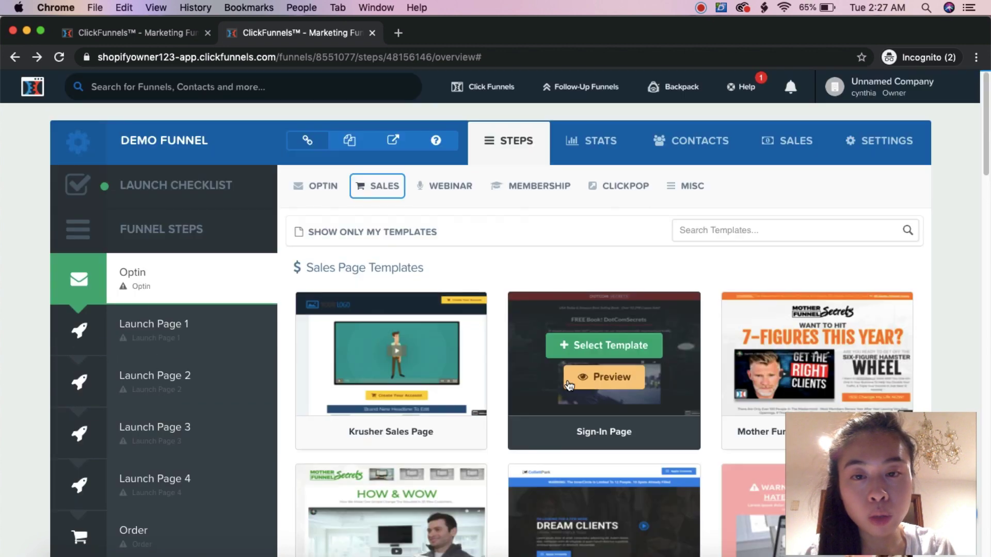
# Show the Product Launch templates for the Optin step and browse the first designs.
pyautogui.click(378, 186)
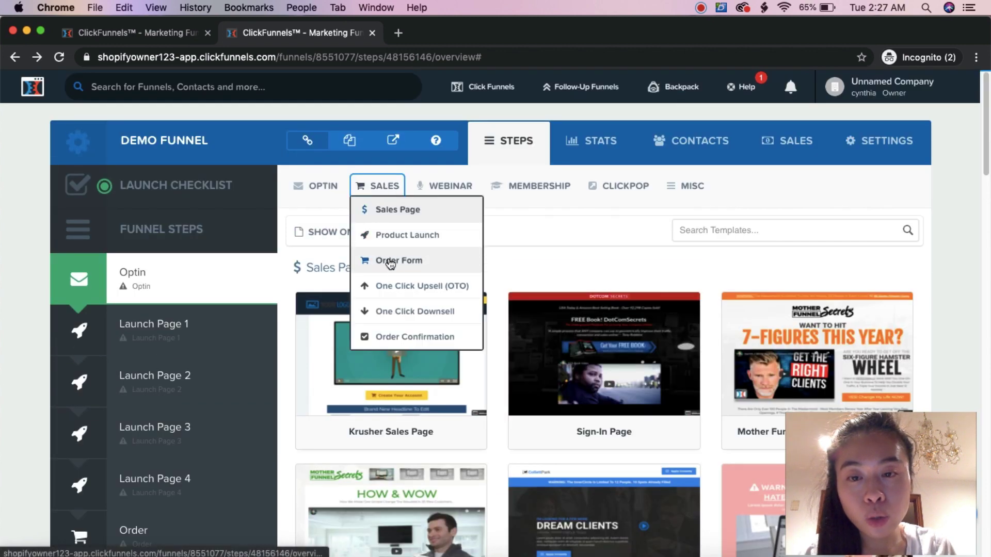
pyautogui.click(397, 235)
pyautogui.scroll(-5, 464, 258)
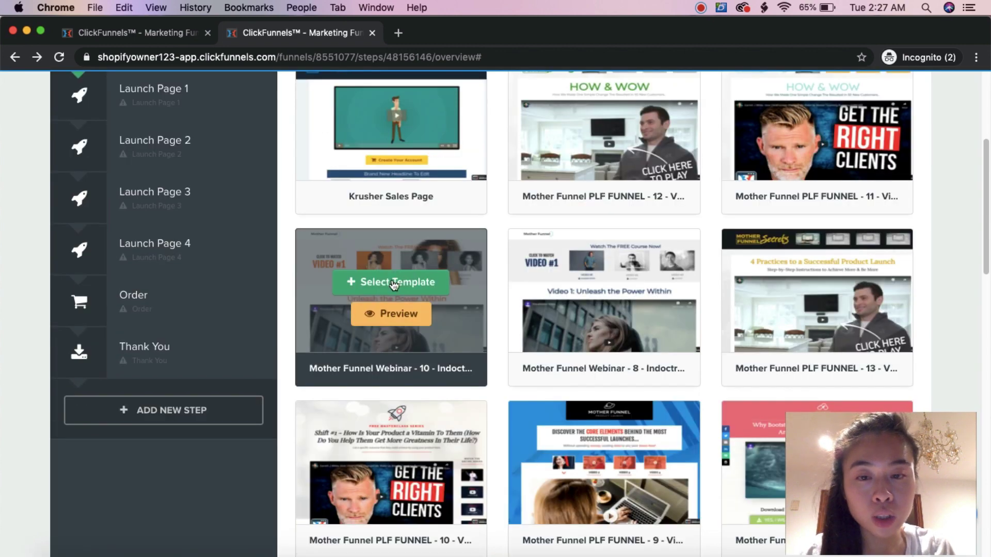
pyautogui.scroll(-3, 662, 321)
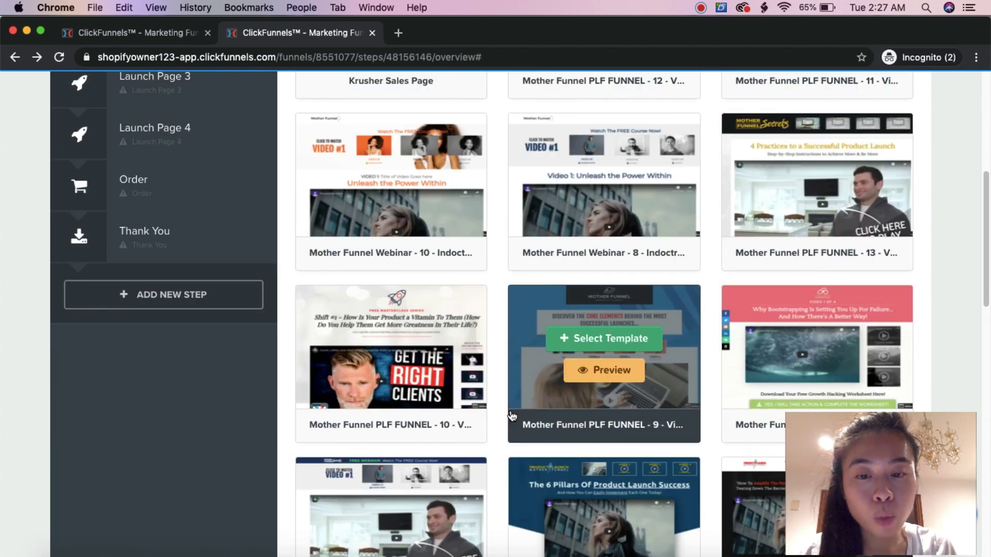
pyautogui.scroll(-2, 591, 373)
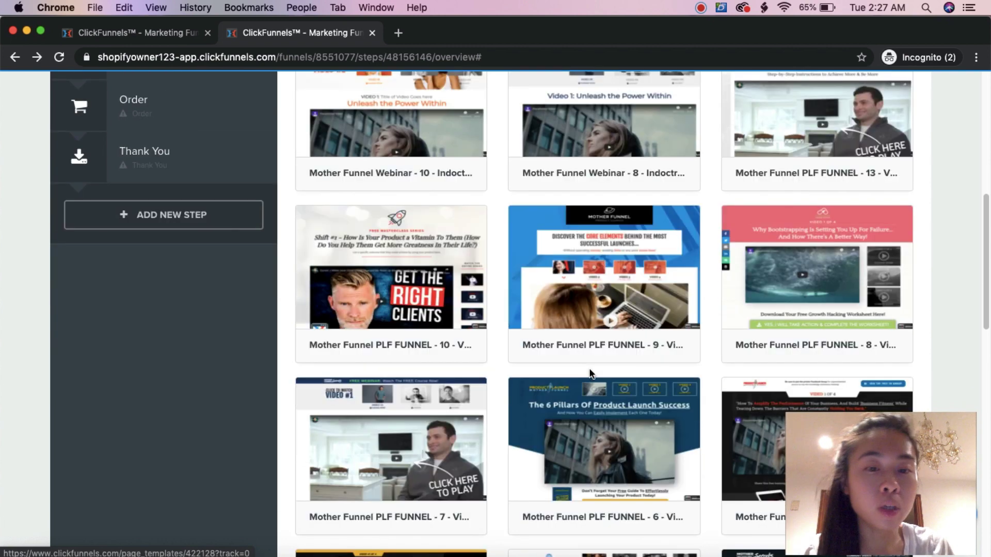
# Preview the Mother Funnel PLF FUNNEL - 8 template, examine its video, worksheet and comments sections, and close the preview.
pyautogui.moveTo(589, 323)
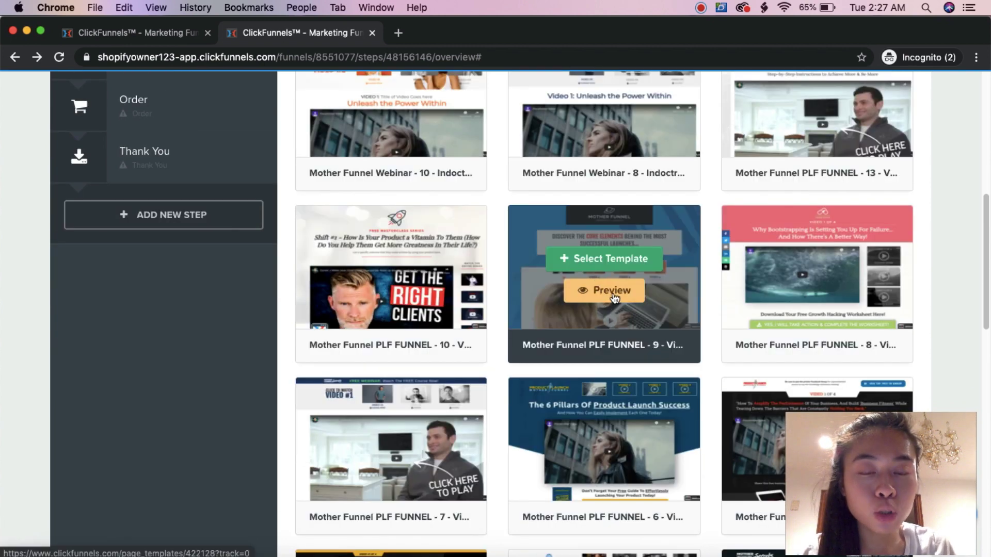
pyautogui.click(808, 295)
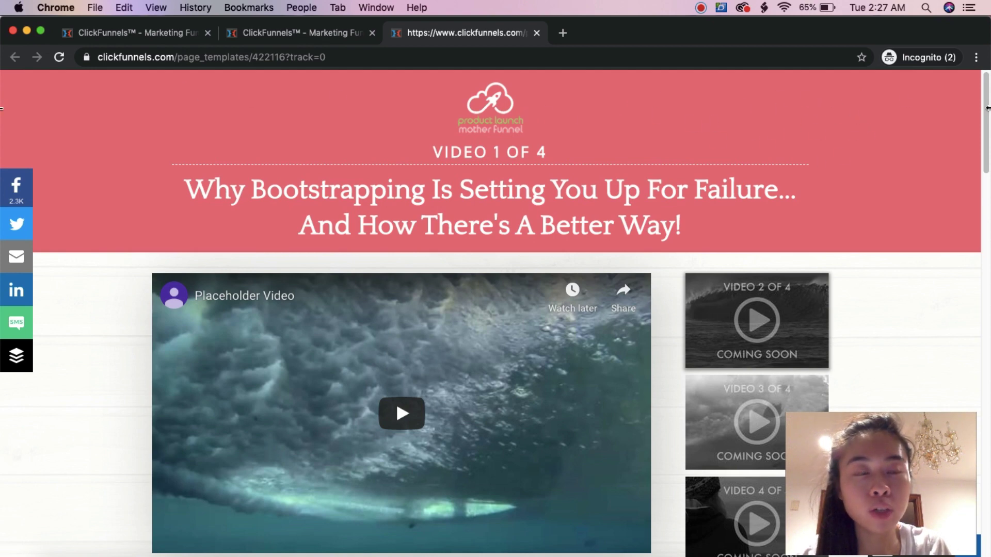
pyautogui.scroll(-10, 498, 284)
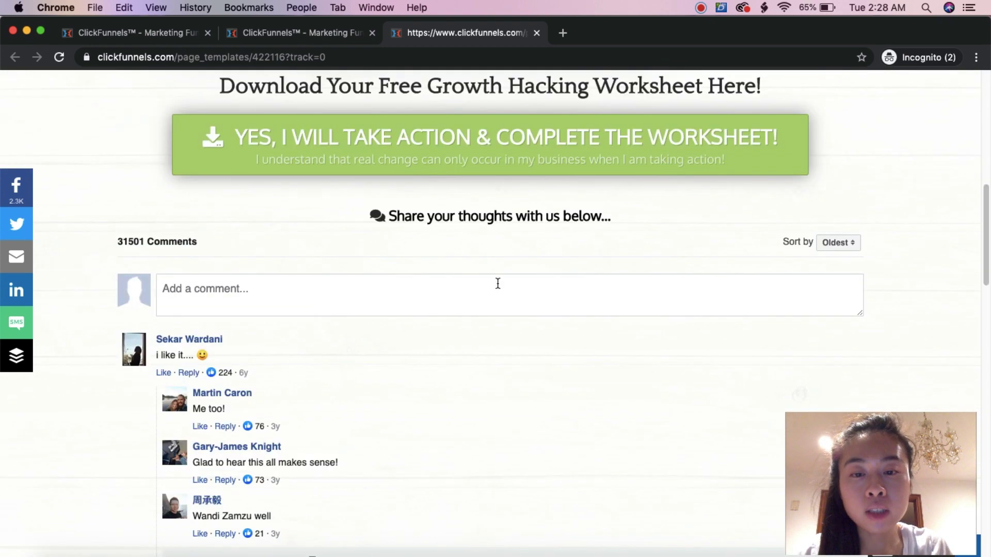
pyautogui.scroll(1, 527, 259)
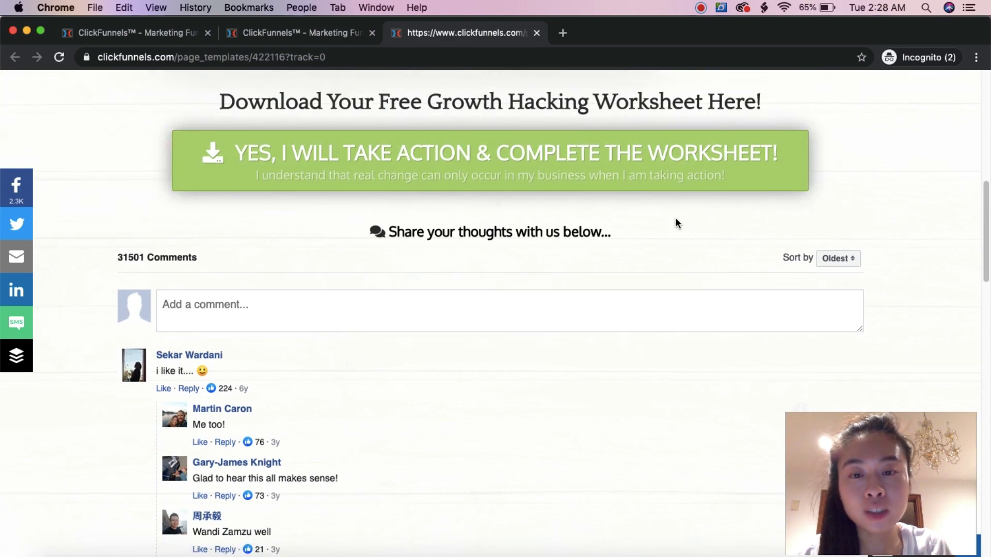
pyautogui.scroll(-1, 664, 267)
pyautogui.scroll(10, 665, 267)
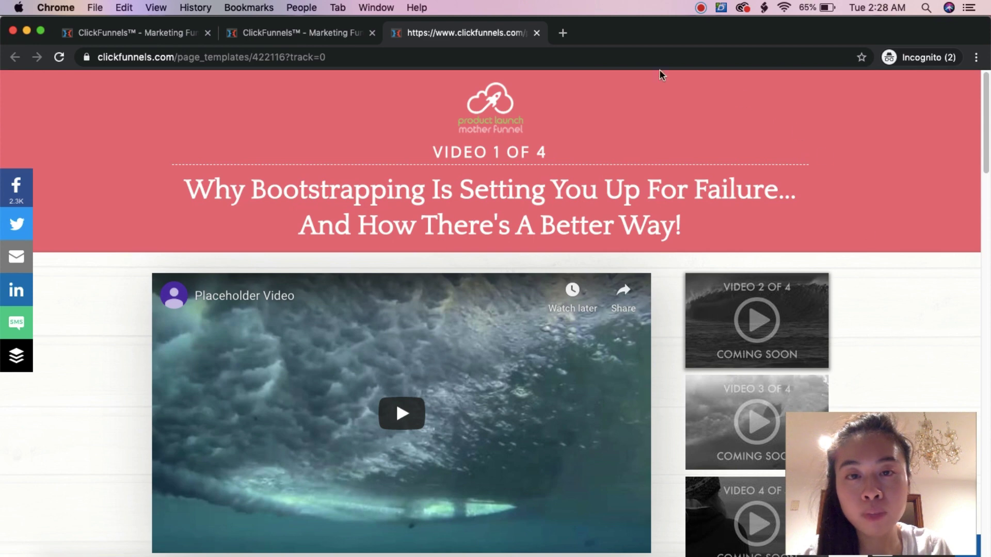
pyautogui.click(537, 33)
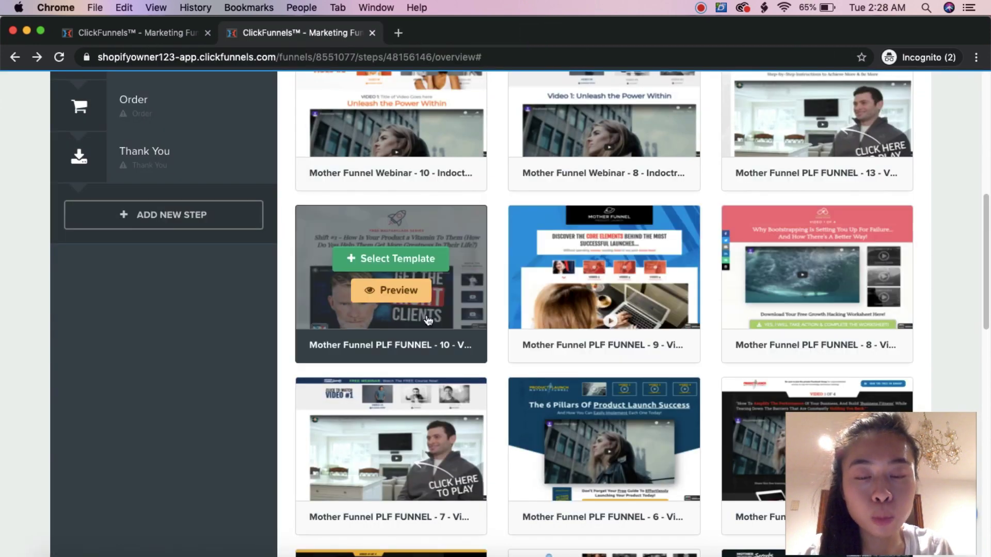
# Browse the rest of the Product Launch templates and return to the beginning of the list.
pyautogui.scroll(-5, 727, 248)
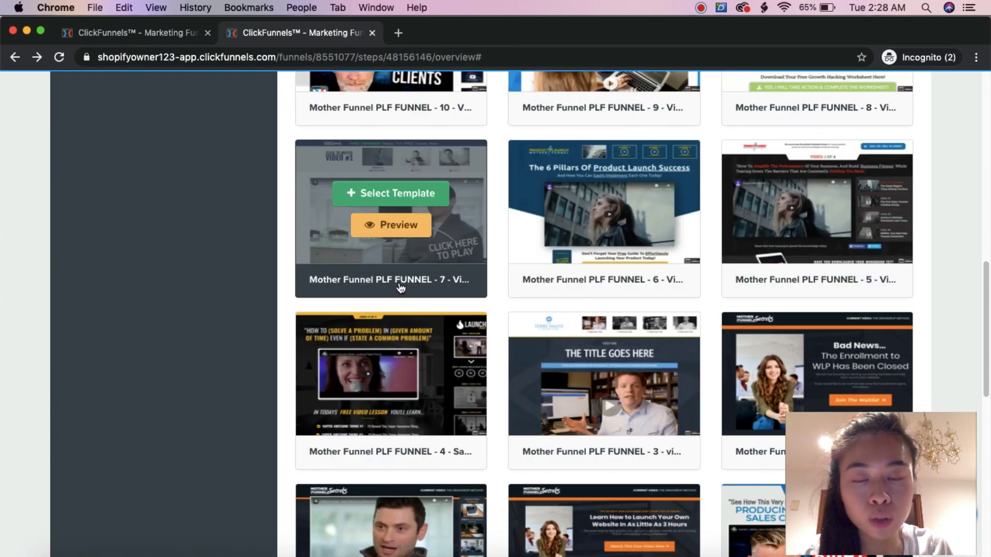
pyautogui.scroll(-5, 448, 299)
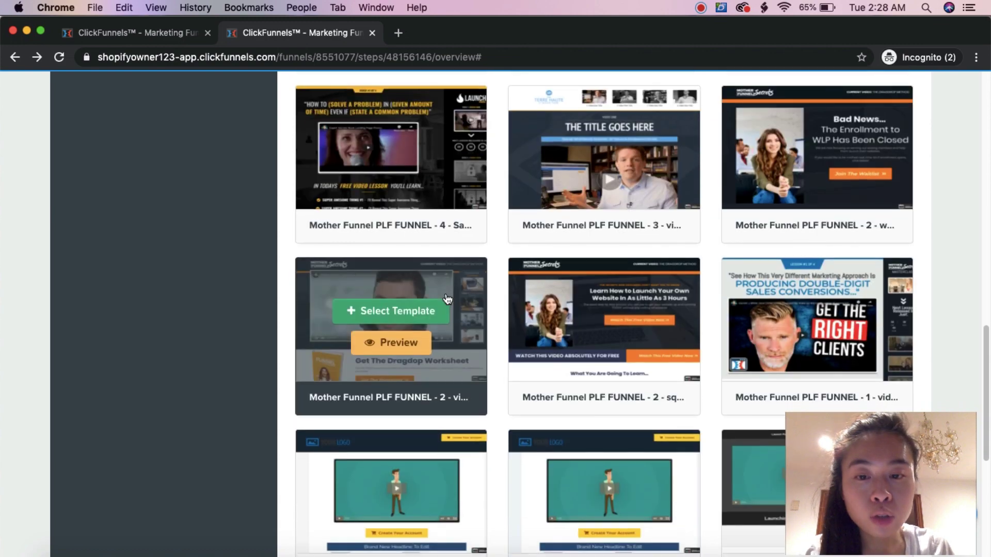
pyautogui.scroll(-5, 447, 299)
pyautogui.scroll(13, 449, 299)
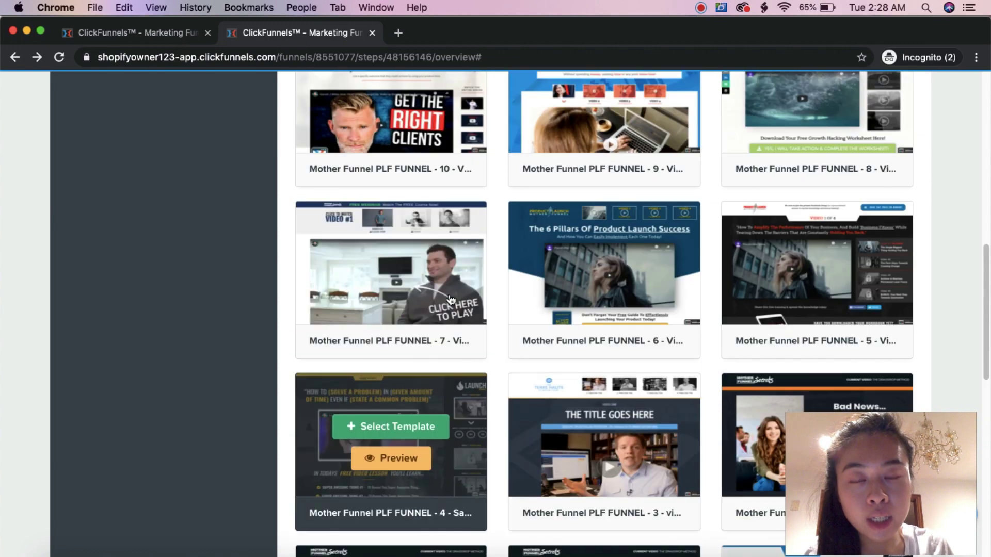
pyautogui.scroll(8, 450, 300)
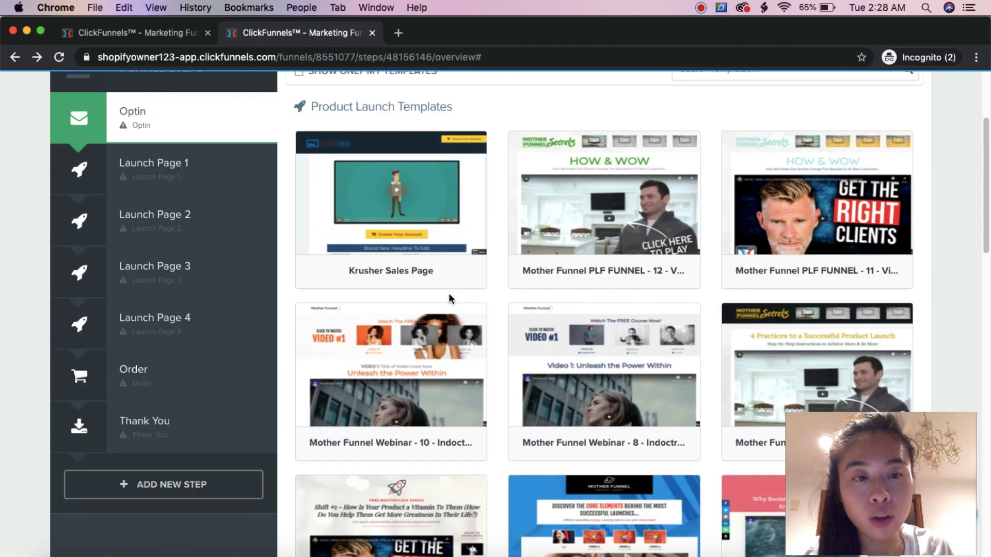
pyautogui.scroll(3, 464, 305)
pyautogui.scroll(-4, 467, 307)
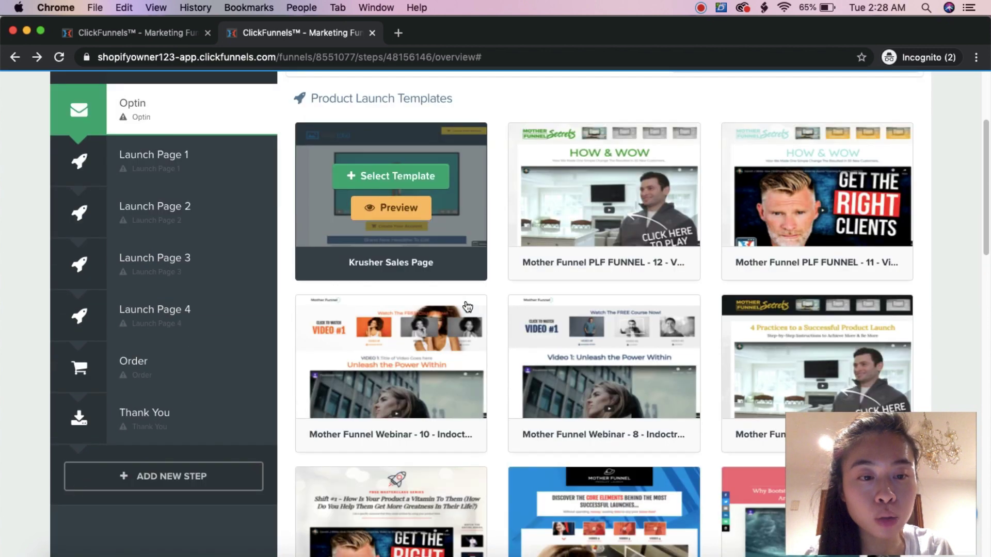
pyautogui.scroll(-1, 467, 307)
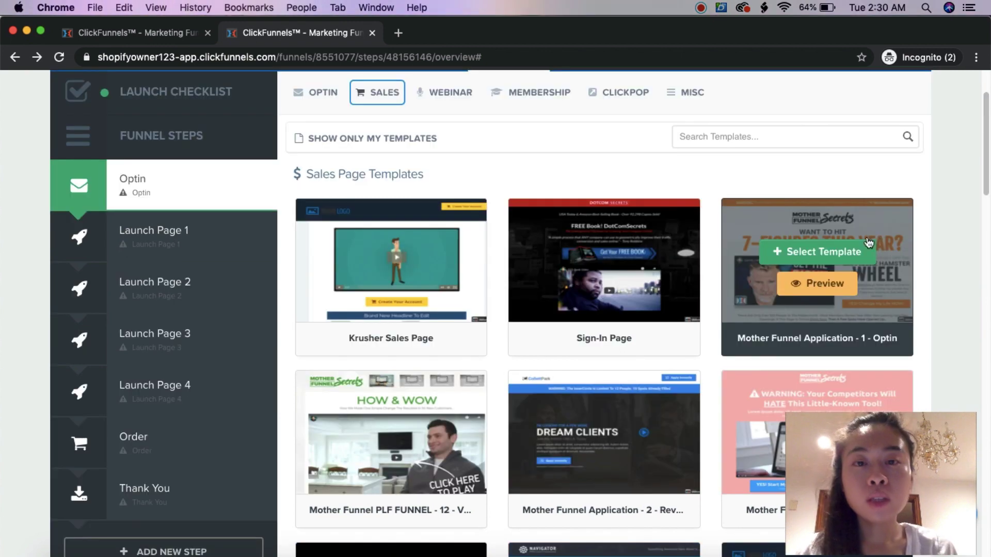
# Preview the Mother Funnel Application - 1 - Optin sales page template, examine its headline, video and copy sections, and close the preview.
pyautogui.moveTo(781, 332)
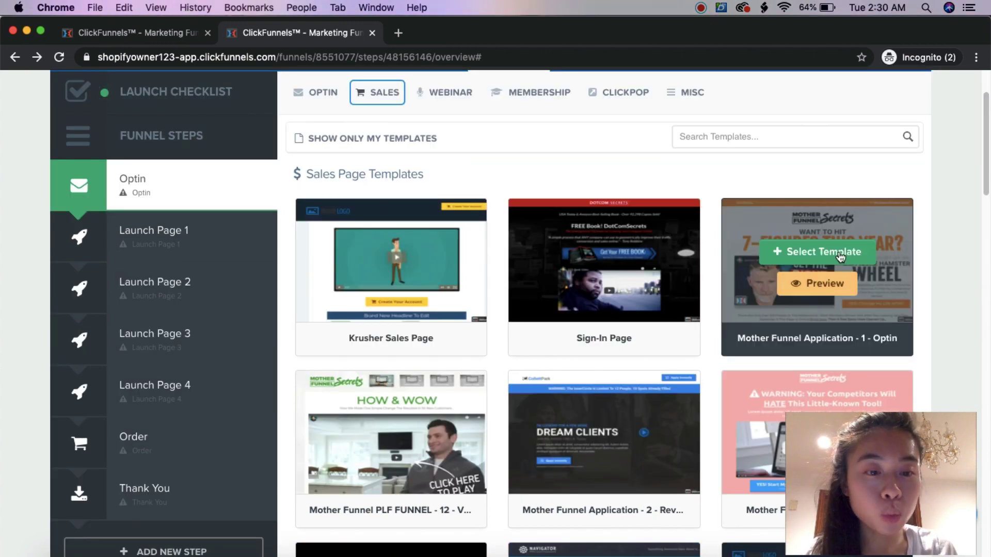
pyautogui.click(809, 286)
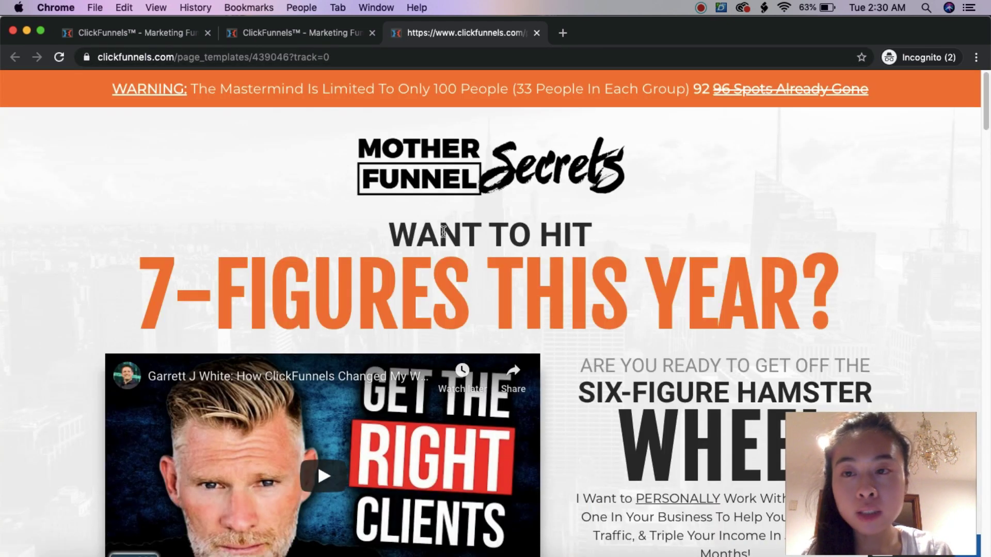
pyautogui.scroll(-2, 378, 225)
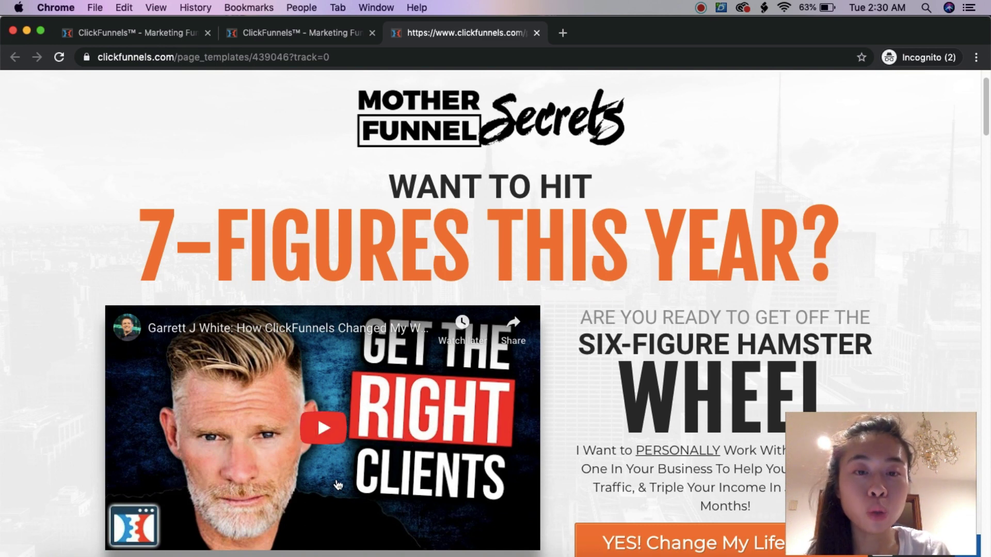
pyautogui.scroll(2, 400, 498)
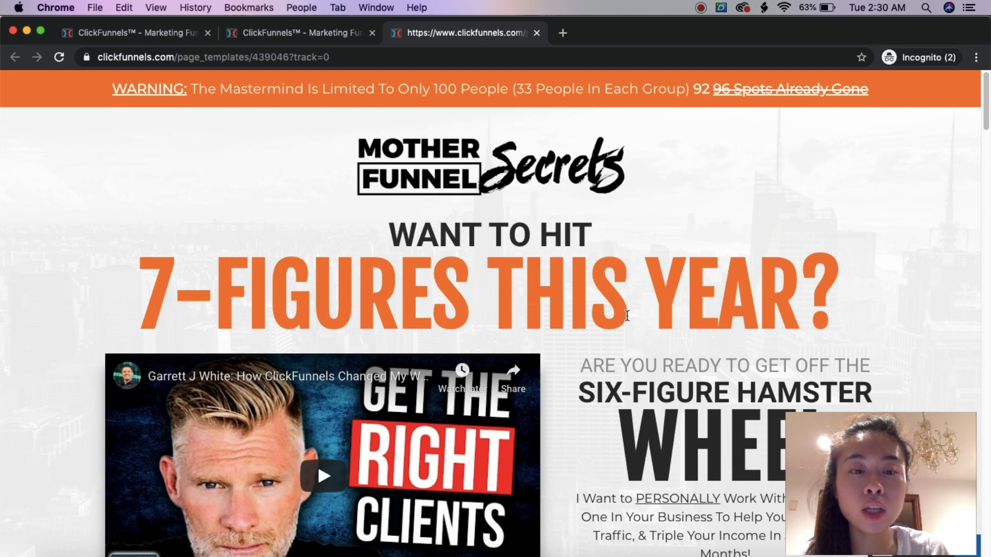
pyautogui.scroll(-5, 627, 316)
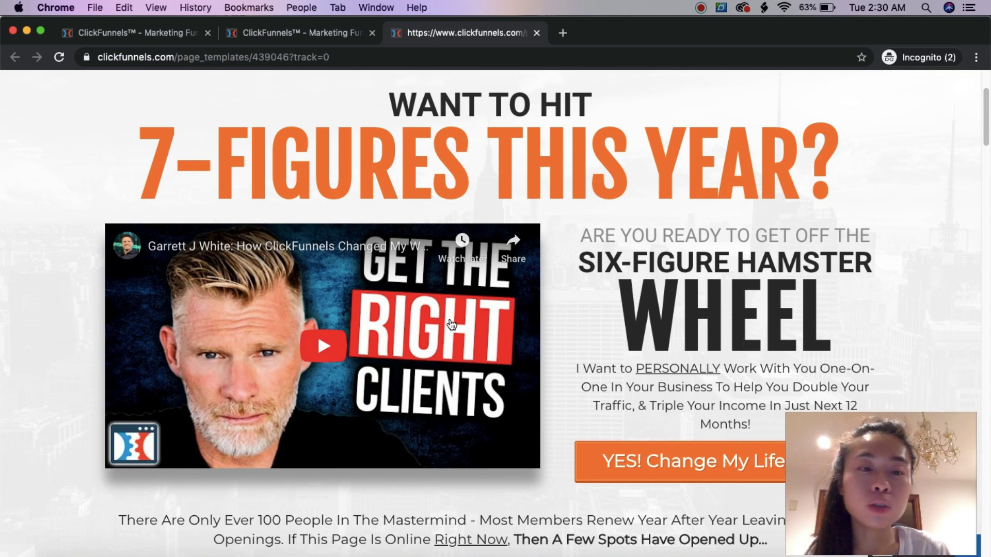
pyautogui.scroll(-10, 678, 364)
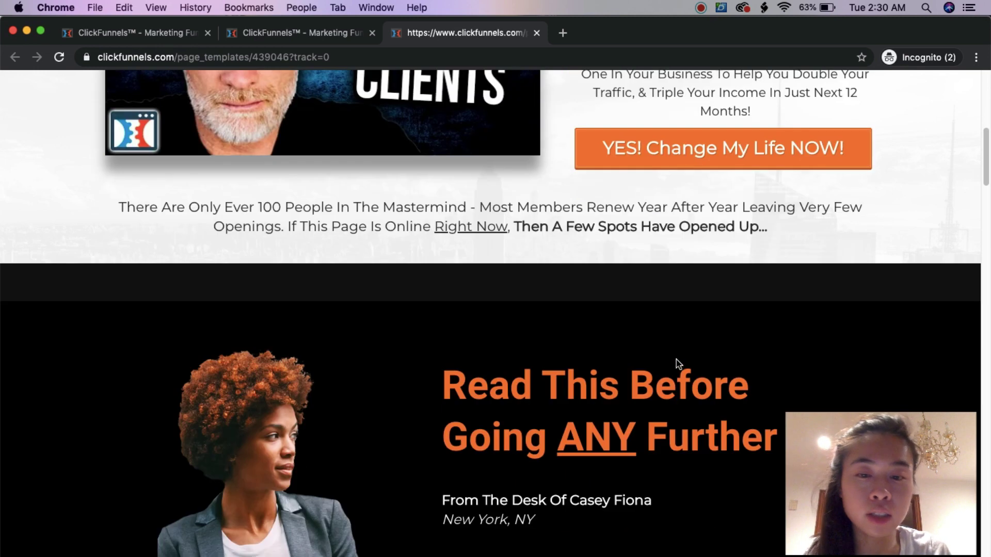
pyautogui.moveTo(986, 157); pyautogui.dragTo(986, 91)
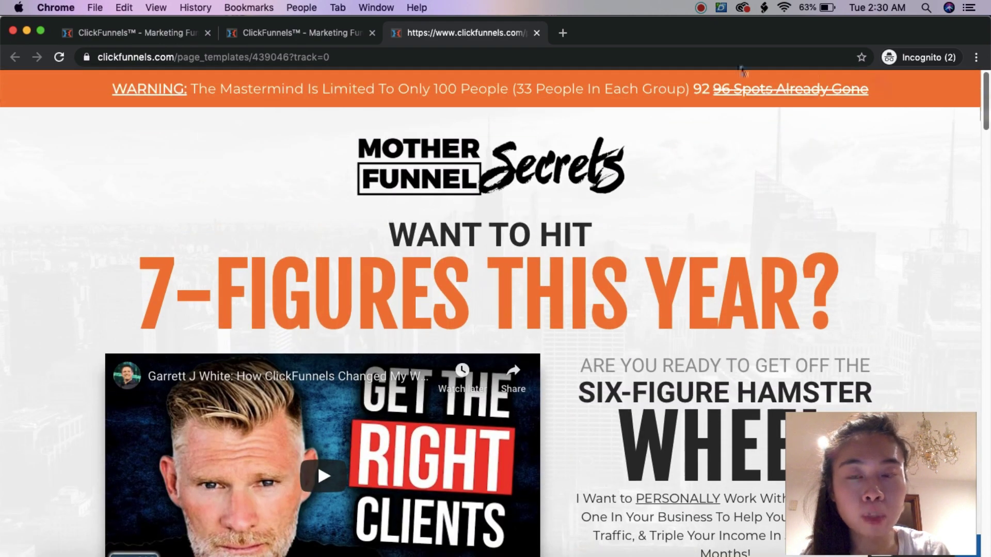
pyautogui.press('super+w')
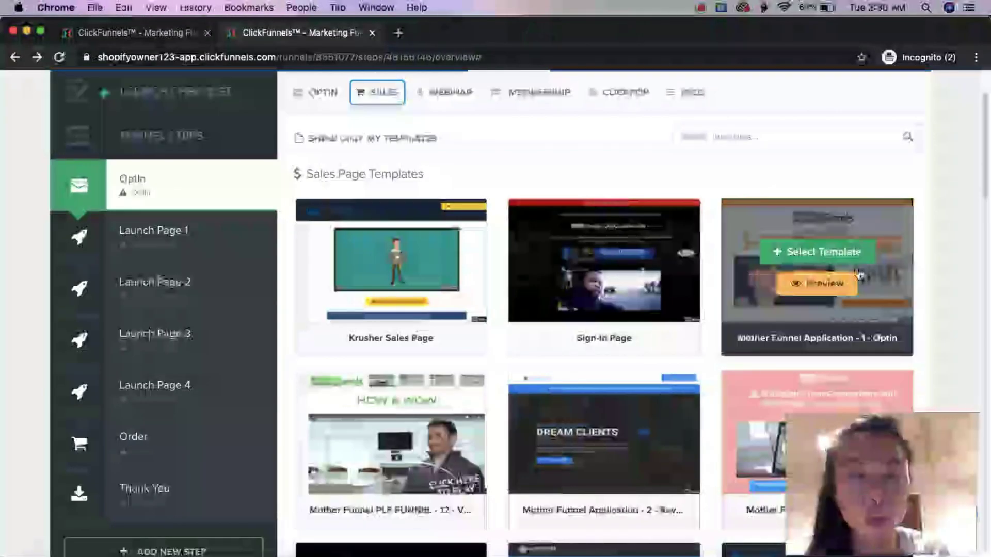
# Apply the Mother Funnel Application - 1 - Optin template to the Optin step and open the page for editing.
pyautogui.click(814, 253)
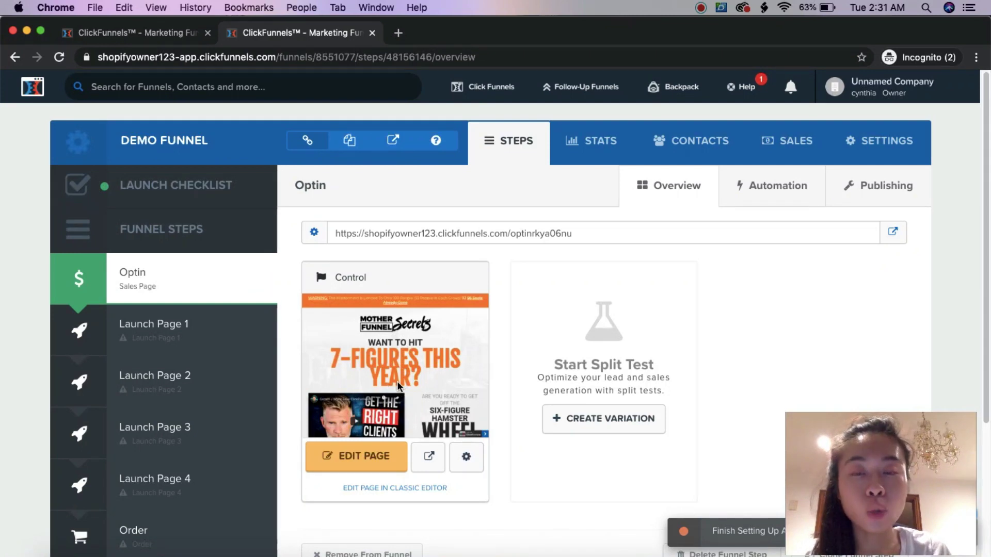
pyautogui.click(342, 461)
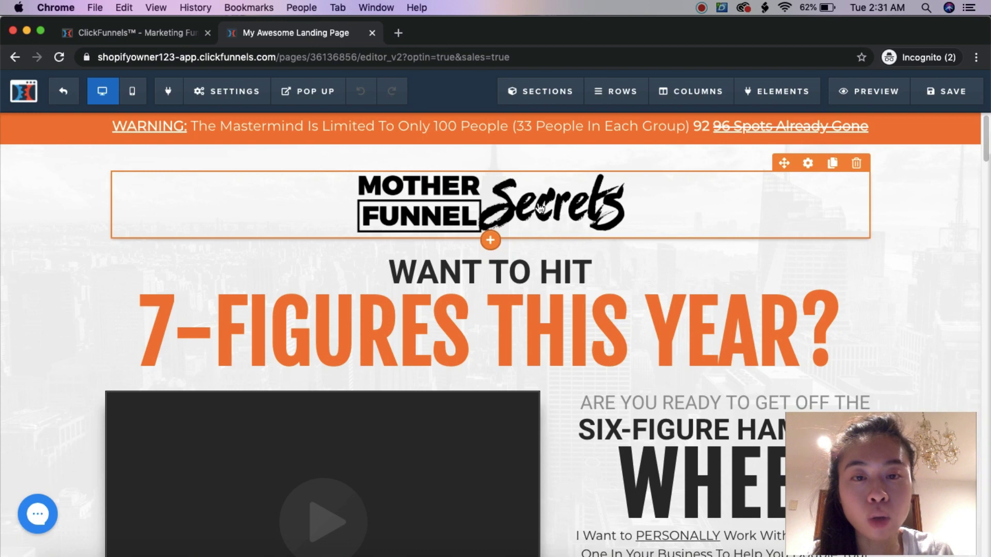
# Upload the Unicorn Fans Apparel logo and use it to replace the Mother Funnel Secrets image in the page header.
pyautogui.click(412, 205)
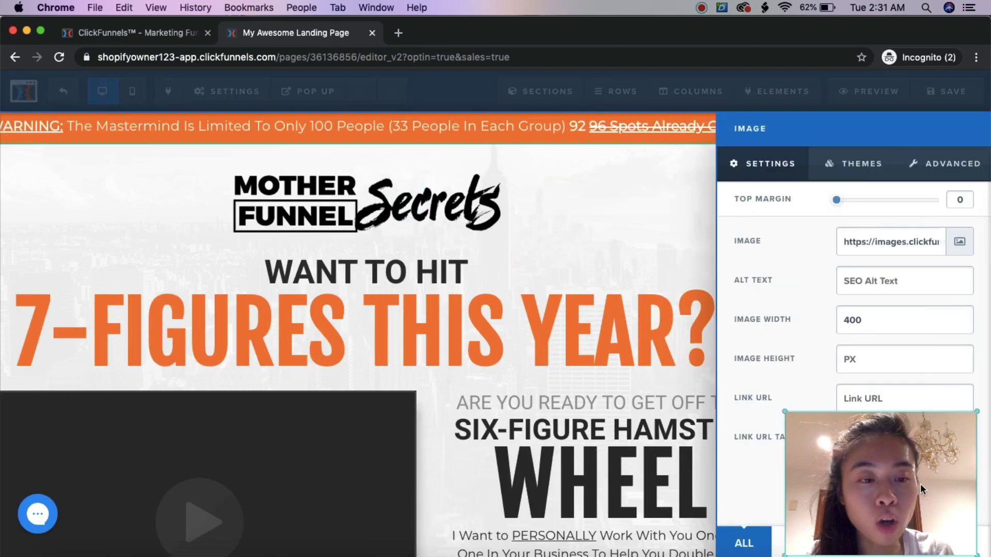
pyautogui.moveTo(918, 488); pyautogui.dragTo(569, 482)
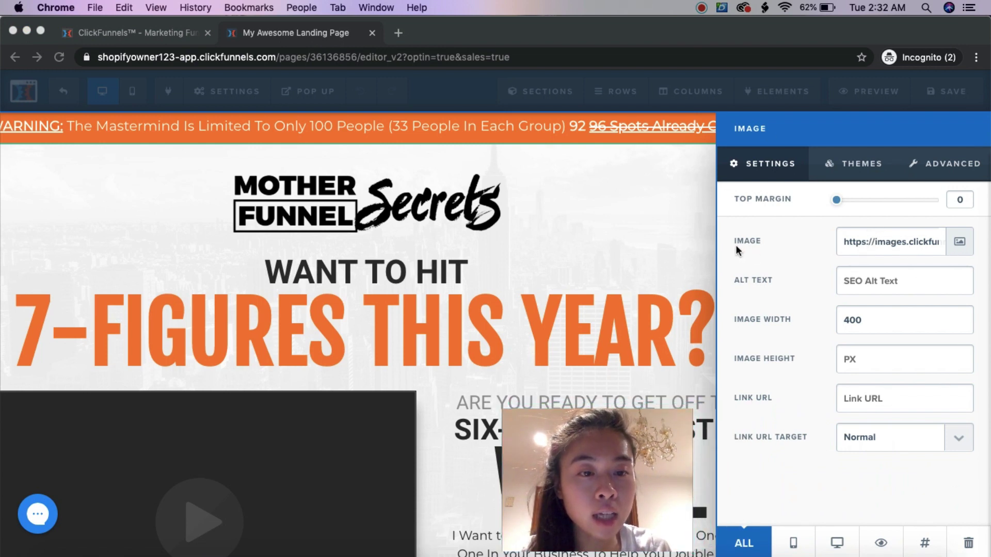
pyautogui.click(962, 243)
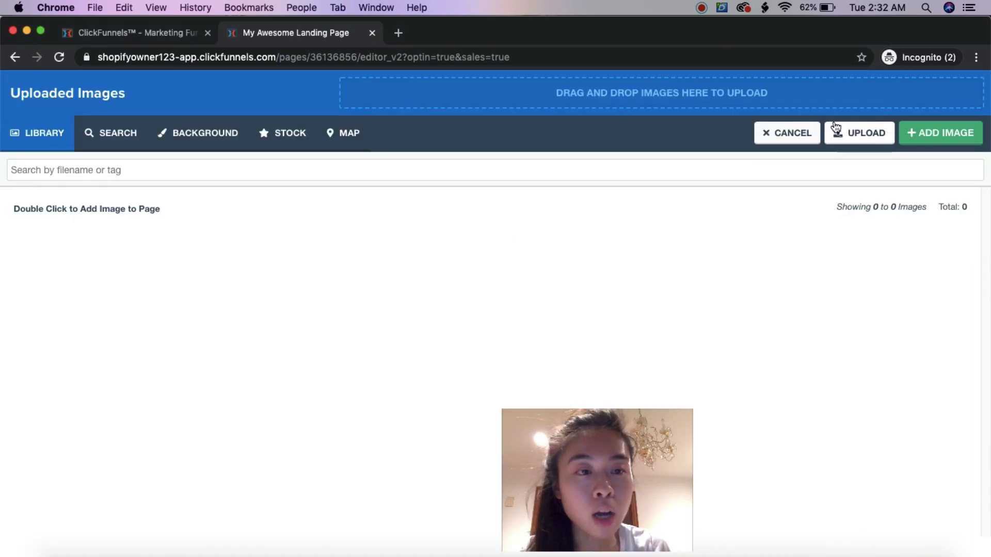
pyautogui.moveTo(685, 480); pyautogui.dragTo(902, 474)
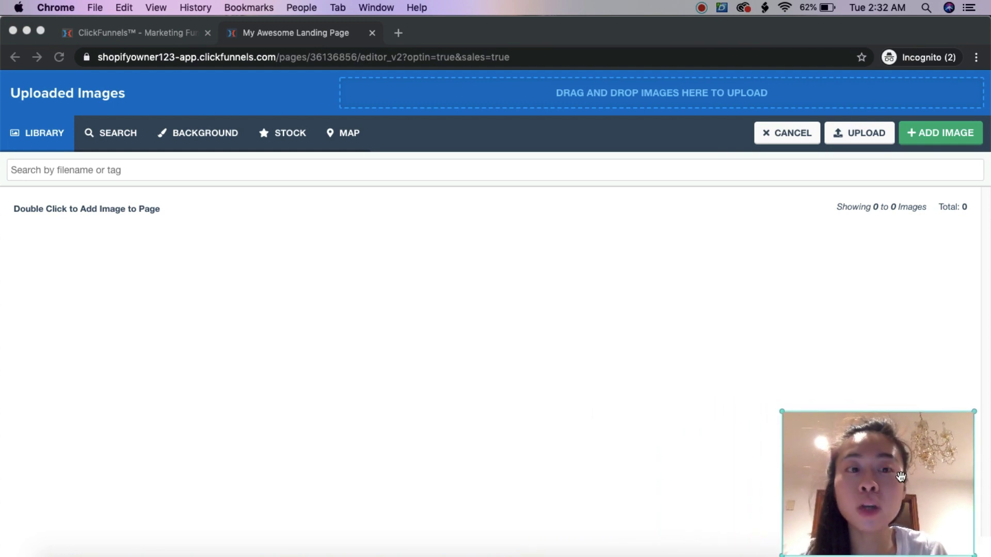
pyautogui.click(694, 331)
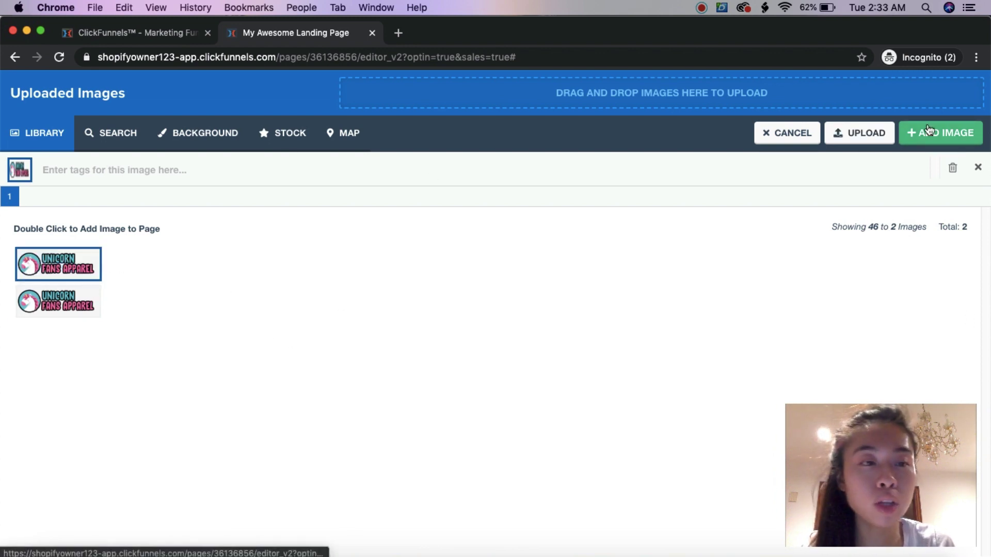
pyautogui.click(945, 137)
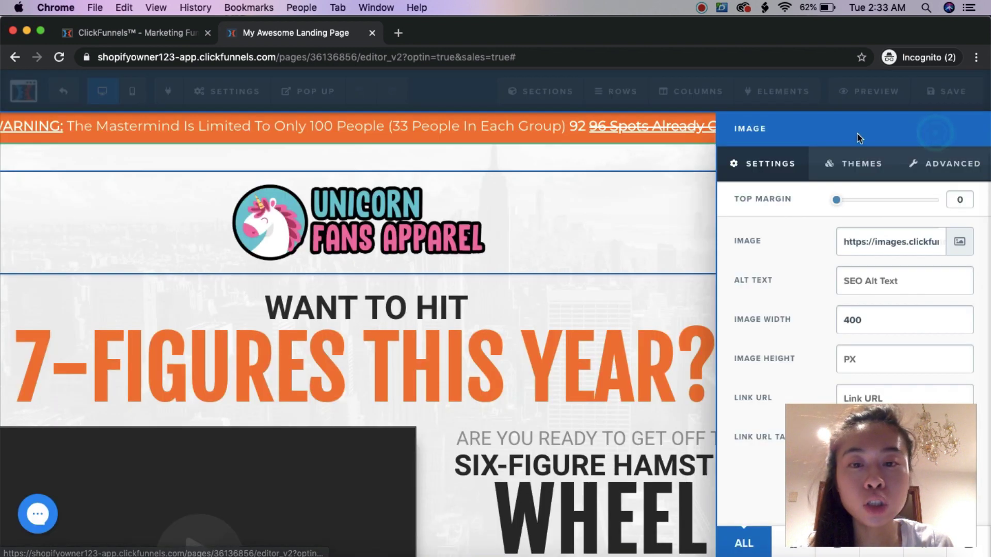
# Change the background color of the warning banner section at the start of the page from orange to teal #02afb9.
pyautogui.click(372, 283)
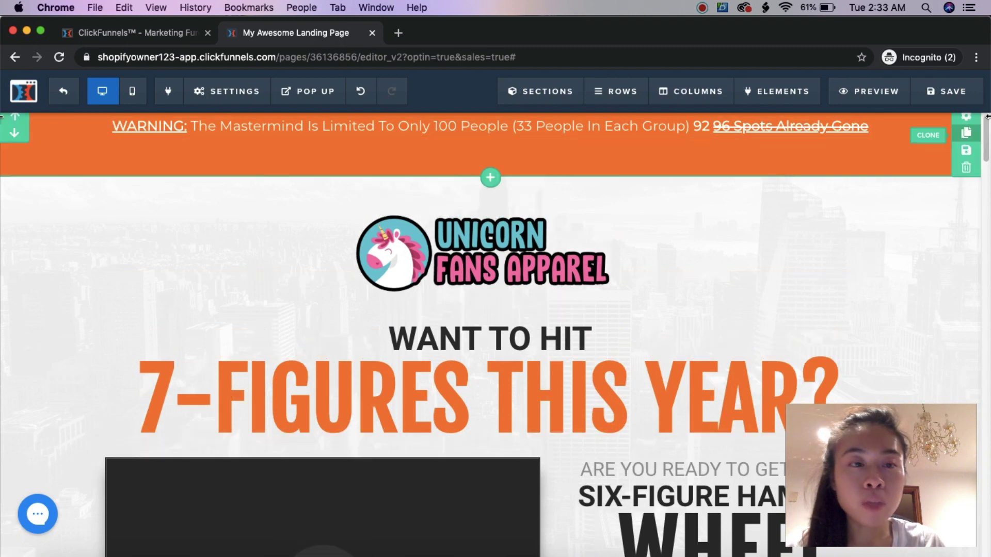
pyautogui.click(966, 120)
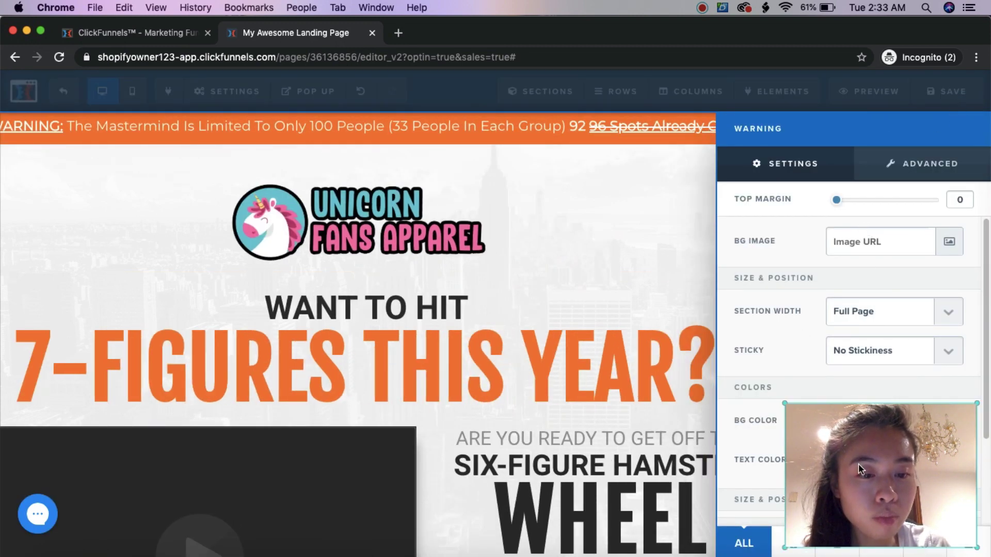
pyautogui.moveTo(859, 463); pyautogui.dragTo(599, 453)
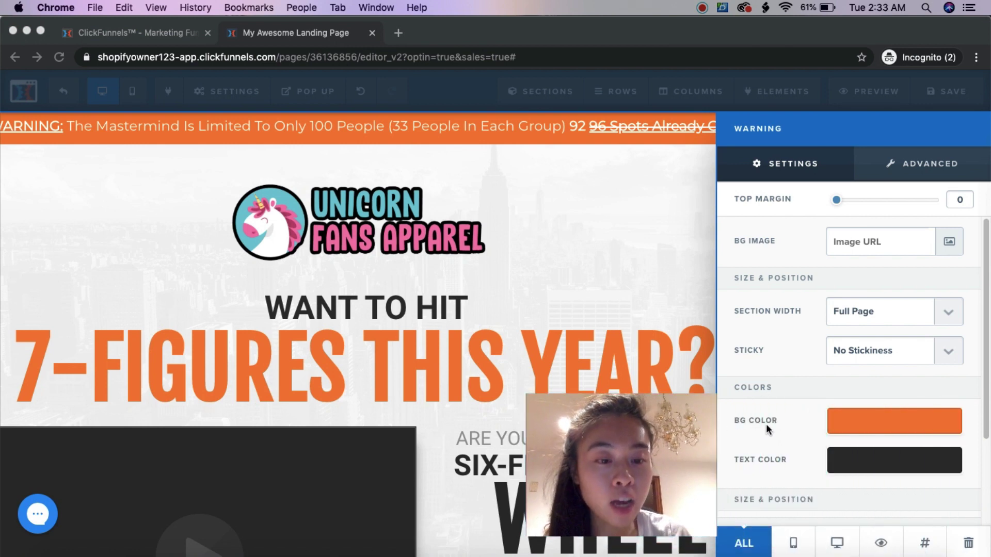
pyautogui.click(853, 421)
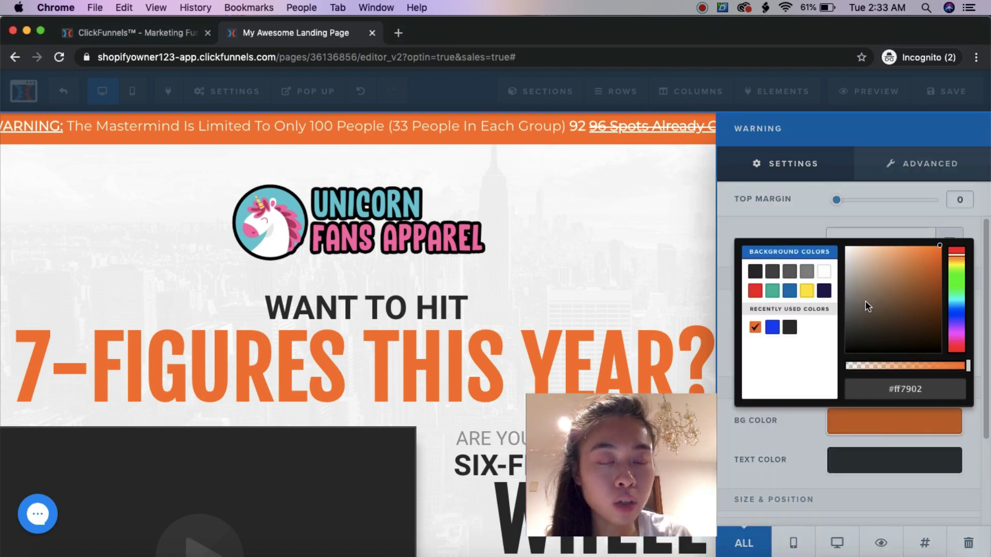
pyautogui.moveTo(955, 283); pyautogui.dragTo(959, 307)
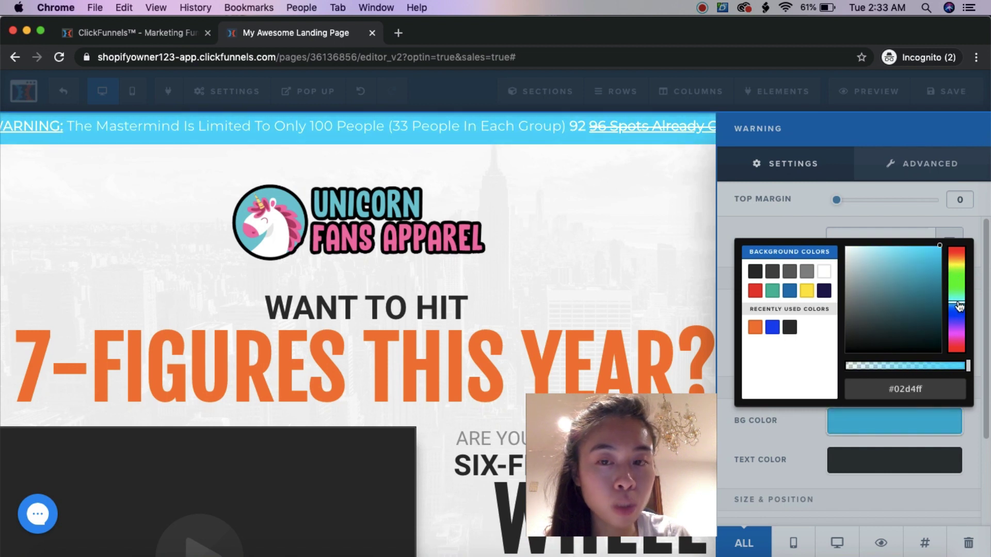
pyautogui.click(924, 270)
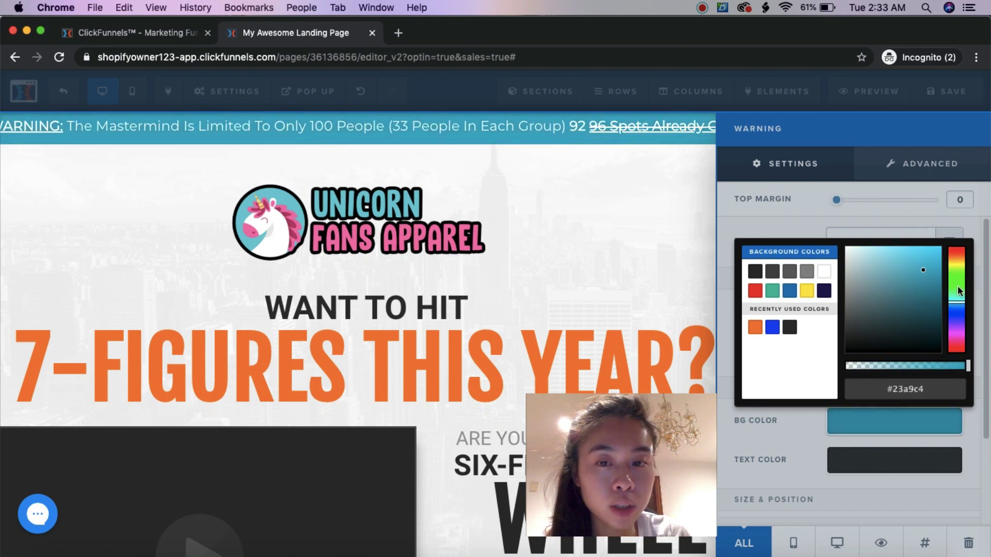
pyautogui.moveTo(956, 292); pyautogui.dragTo(959, 305)
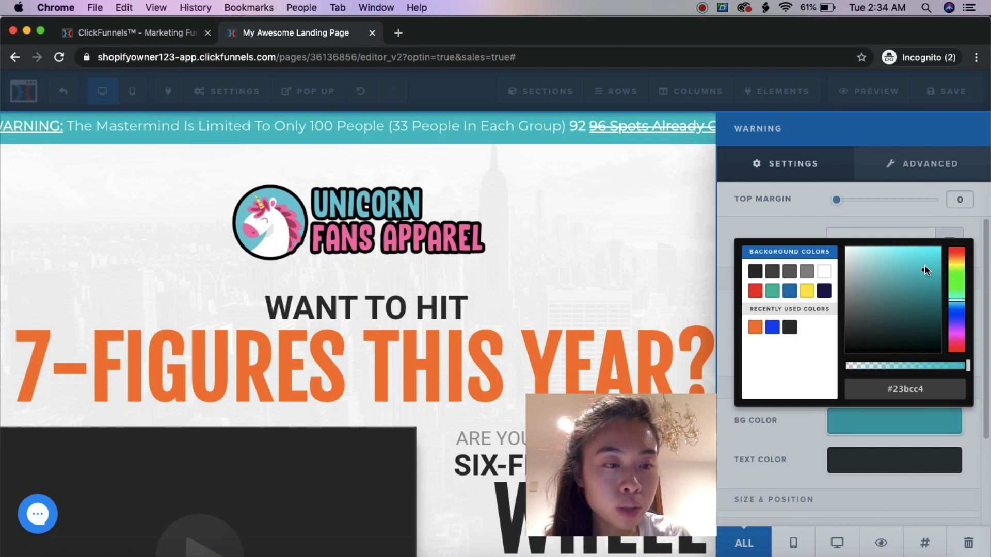
pyautogui.moveTo(924, 265); pyautogui.dragTo(941, 280)
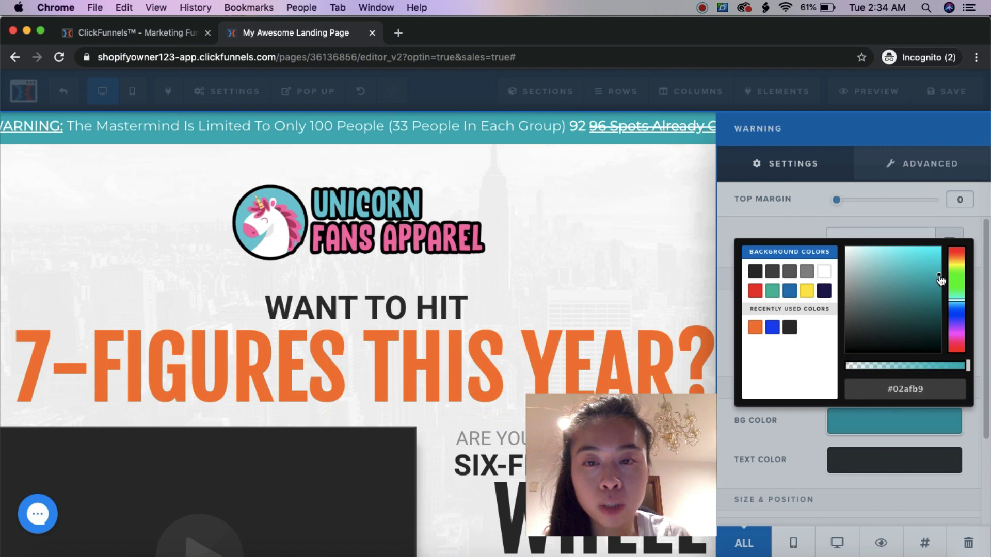
pyautogui.click(626, 255)
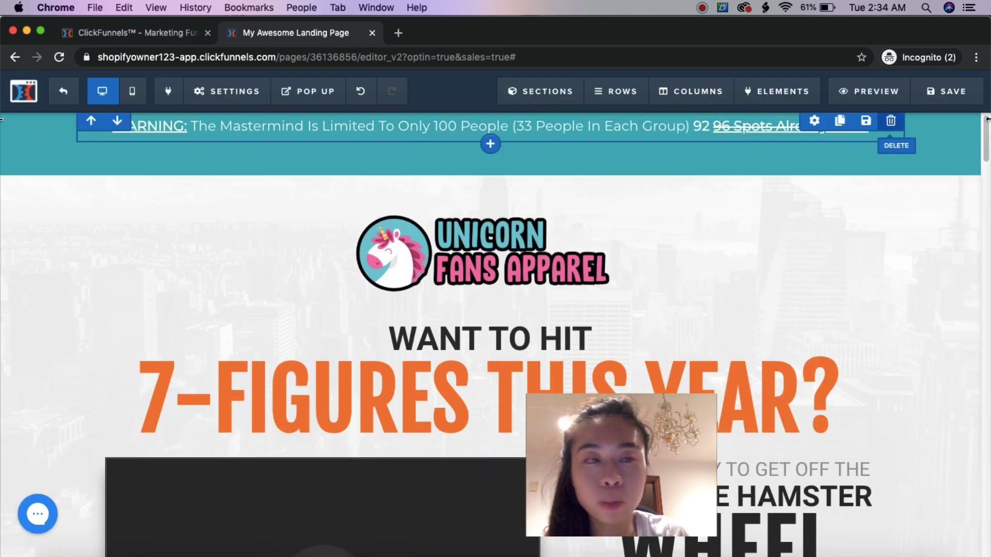
# Save the page and replace its default SEO title with "unicorn demo page".
pyautogui.click(973, 95)
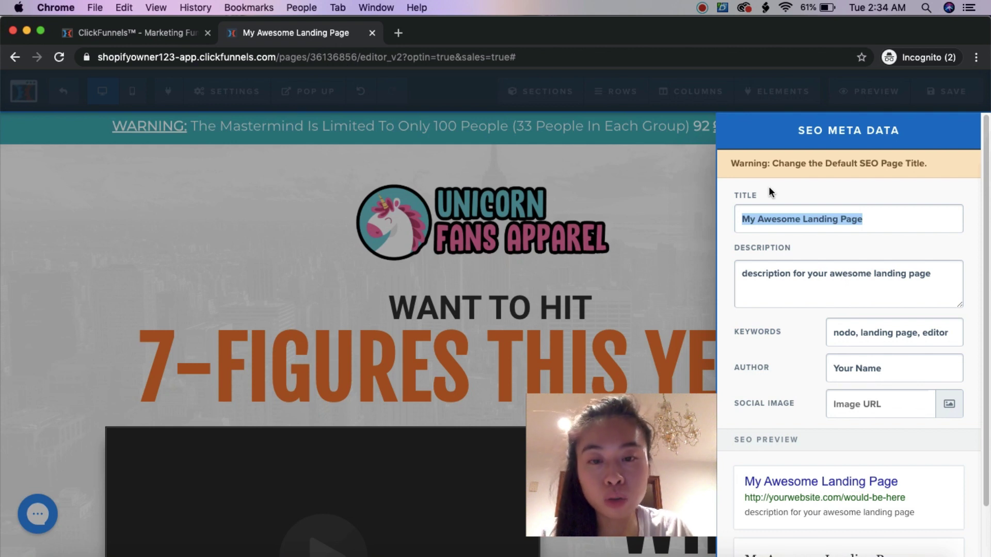
pyautogui.write('univ')
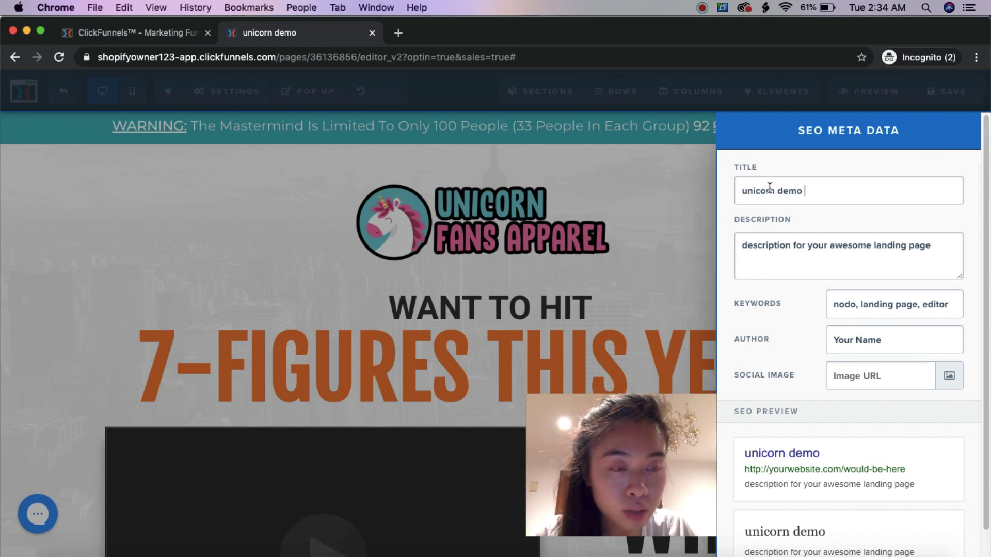
pyautogui.click(677, 233)
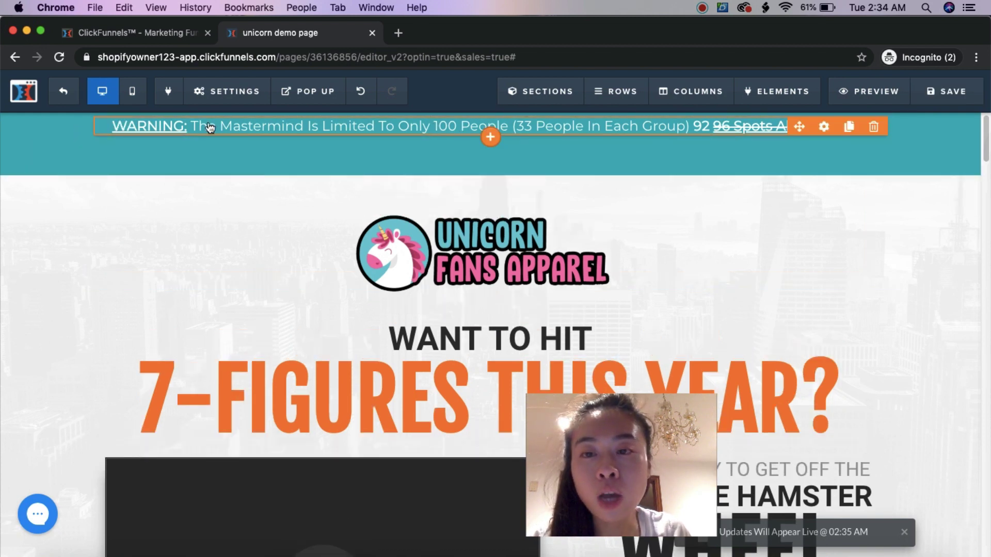
# Replace the Mastermind warning text in the teal banner with "Limited Supplies Only!".
pyautogui.click(518, 128)
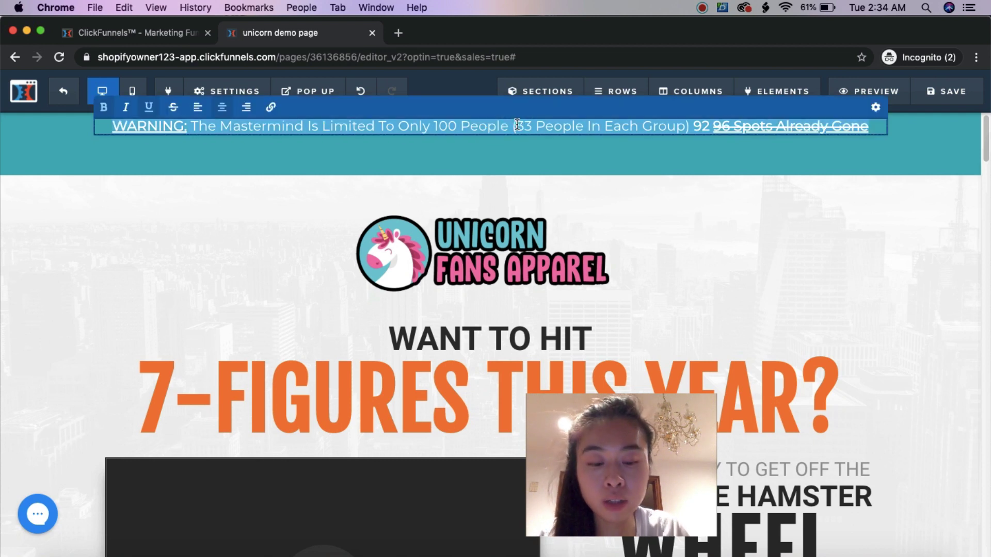
pyautogui.write('Limited S')
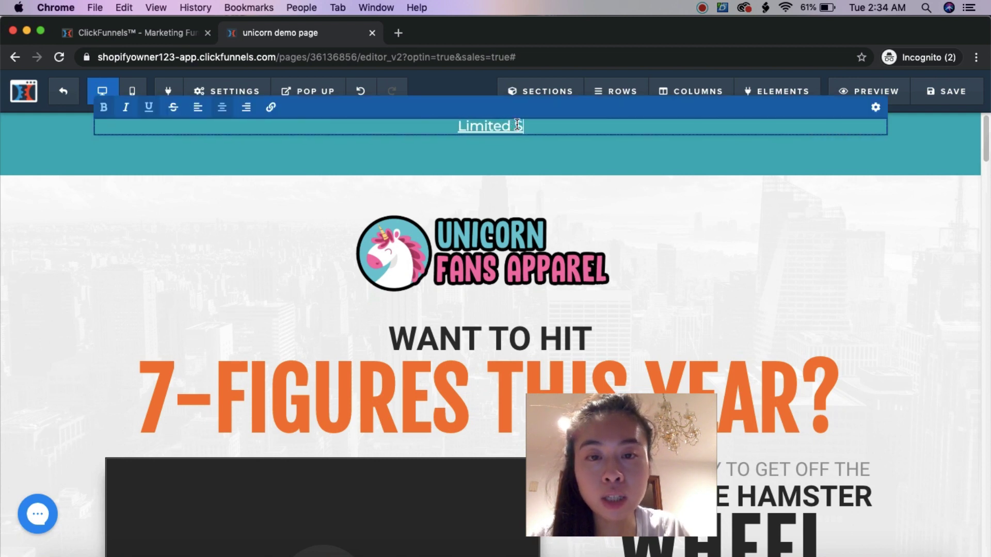
pyautogui.write('upp')
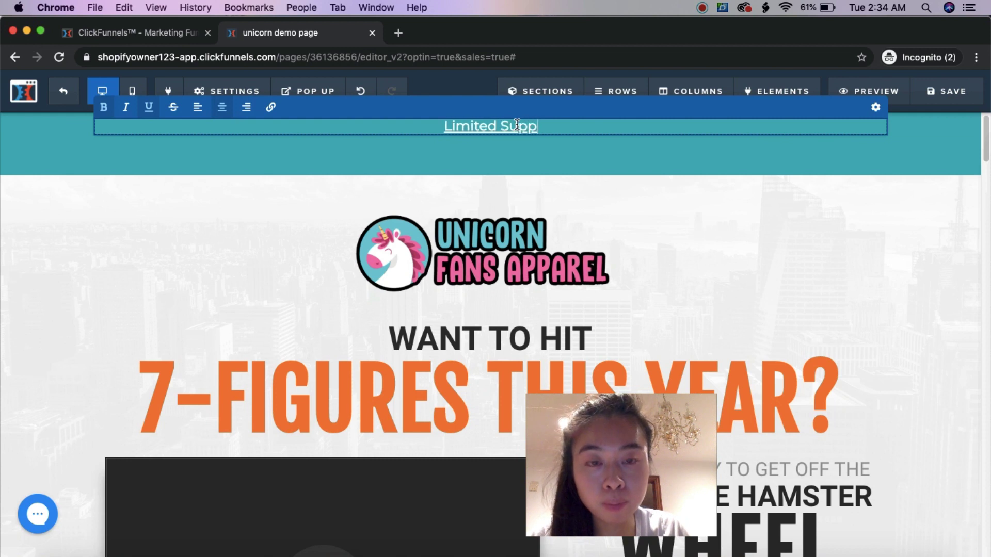
pyautogui.write('lies Only!')
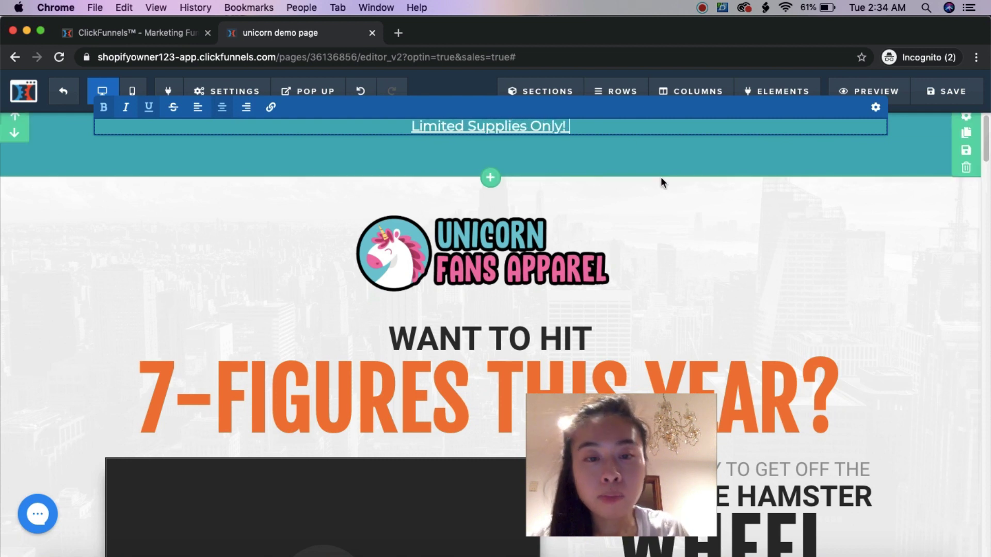
pyautogui.click(667, 227)
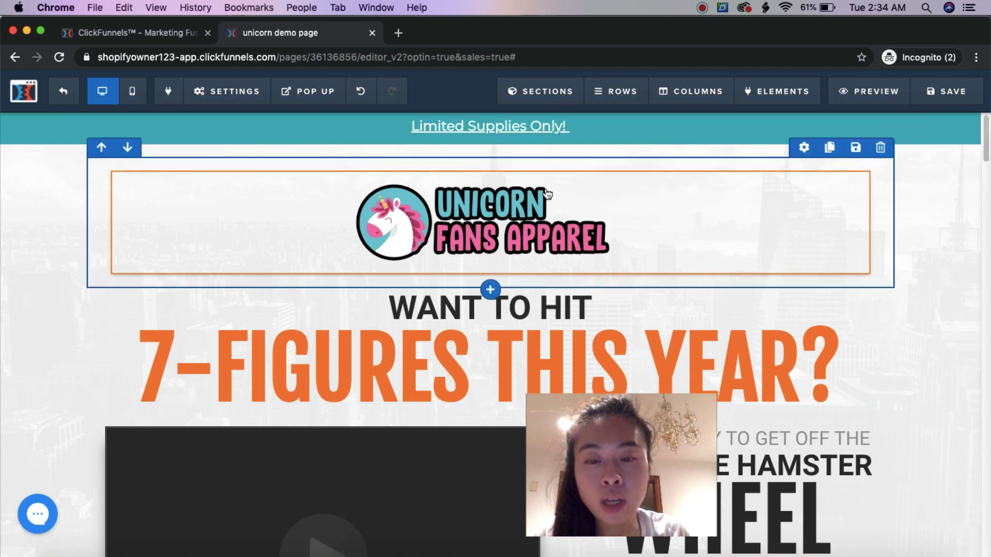
# Delete the video element beside the Six-Figure Hamster Wheel text, after checking its settings.
pyautogui.scroll(-5, 408, 263)
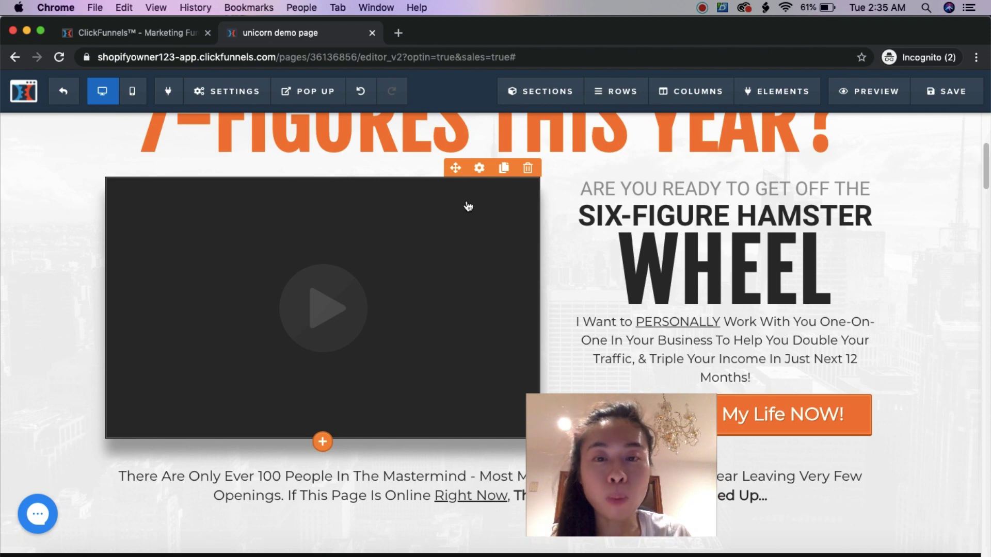
pyautogui.click(478, 169)
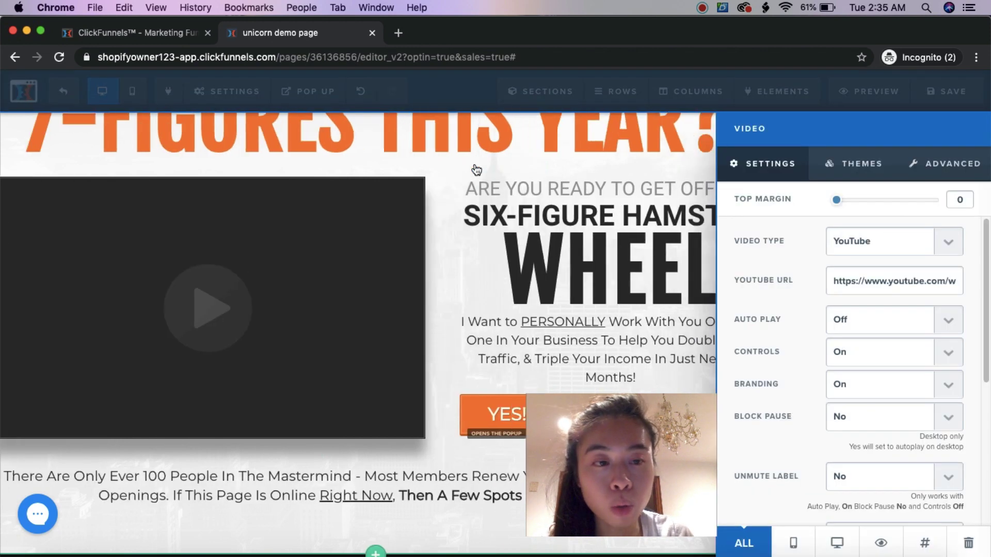
pyautogui.click(556, 240)
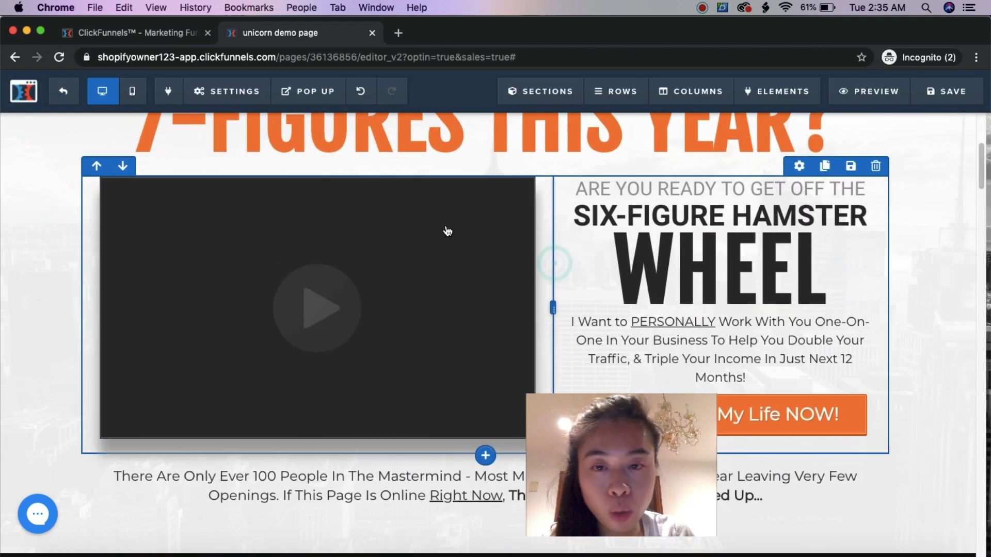
pyautogui.click(528, 169)
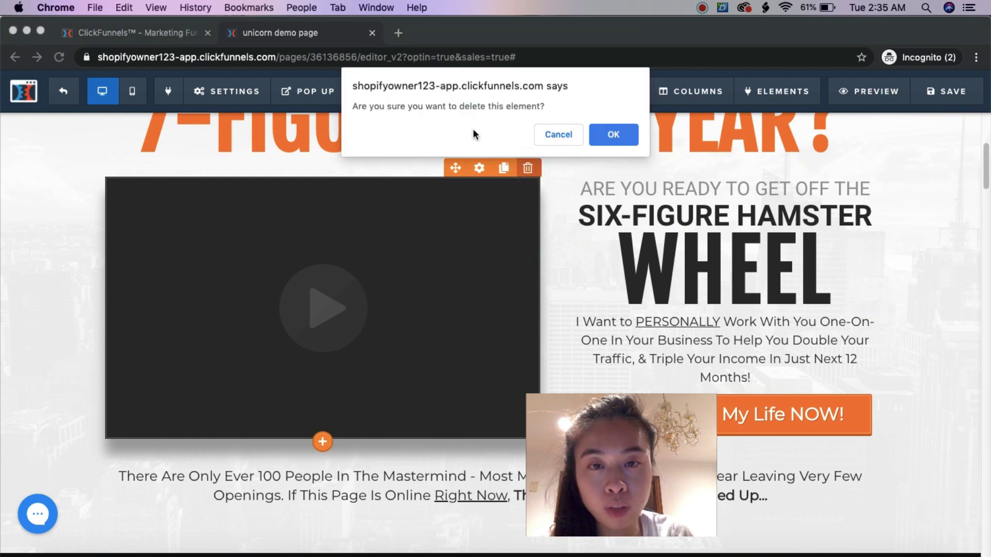
pyautogui.click(614, 134)
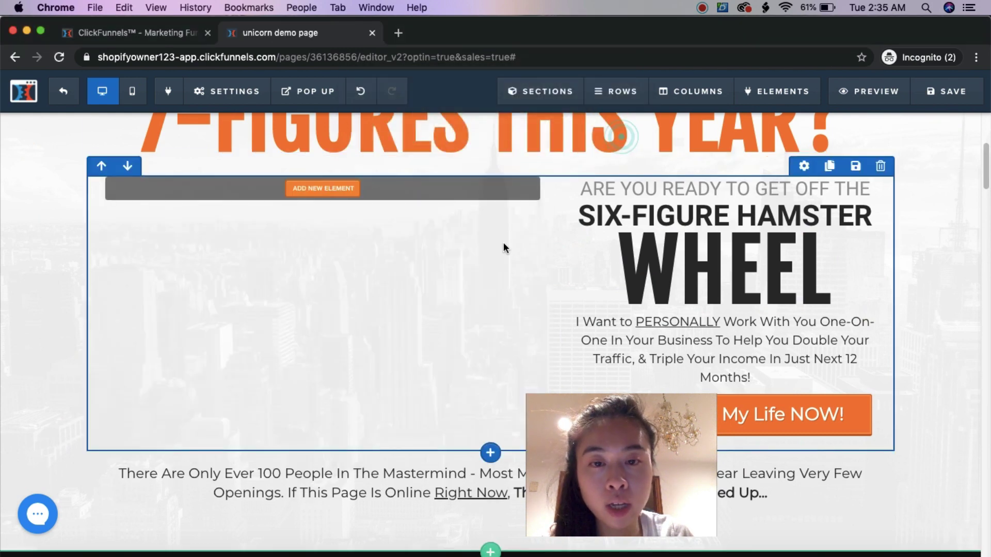
# Browse the available text, media, form and countdown elements and add an Image element to the emptied video column.
pyautogui.click(322, 195)
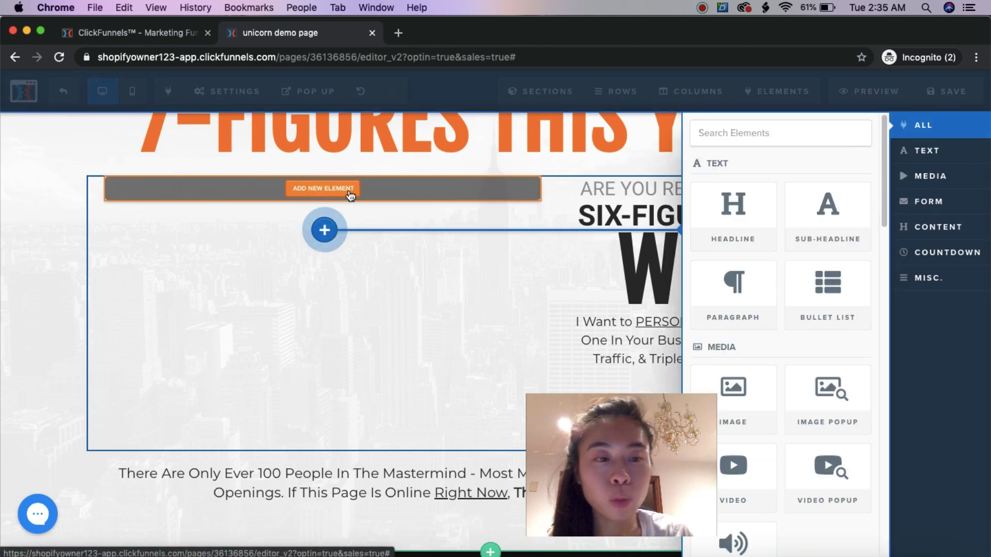
pyautogui.moveTo(649, 485); pyautogui.dragTo(607, 496)
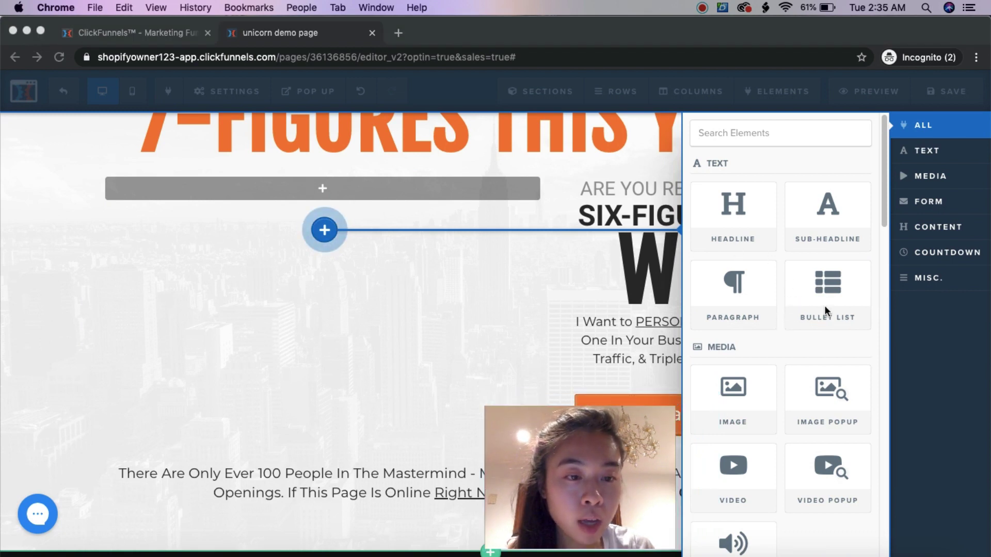
pyautogui.scroll(-2, 825, 309)
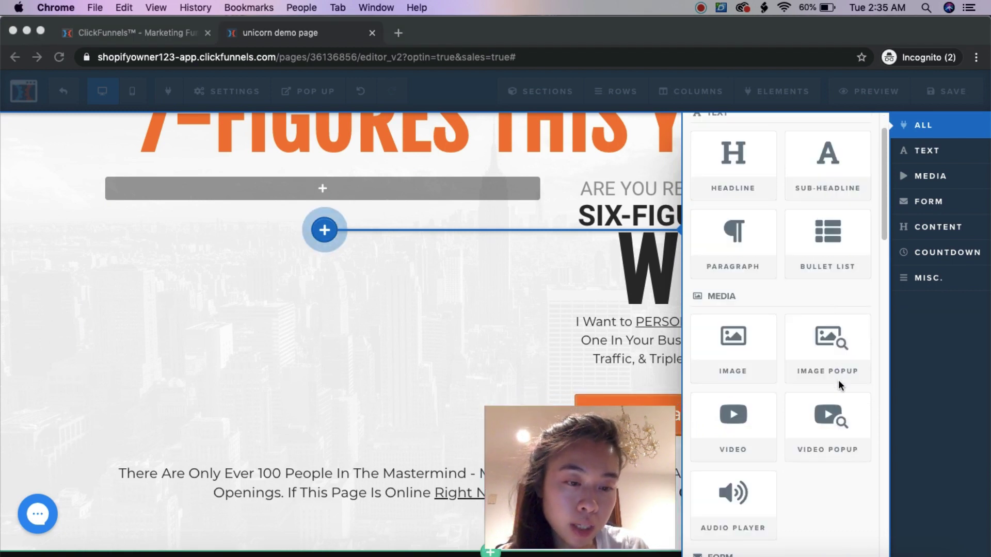
pyautogui.scroll(-3, 838, 381)
pyautogui.scroll(-5, 757, 407)
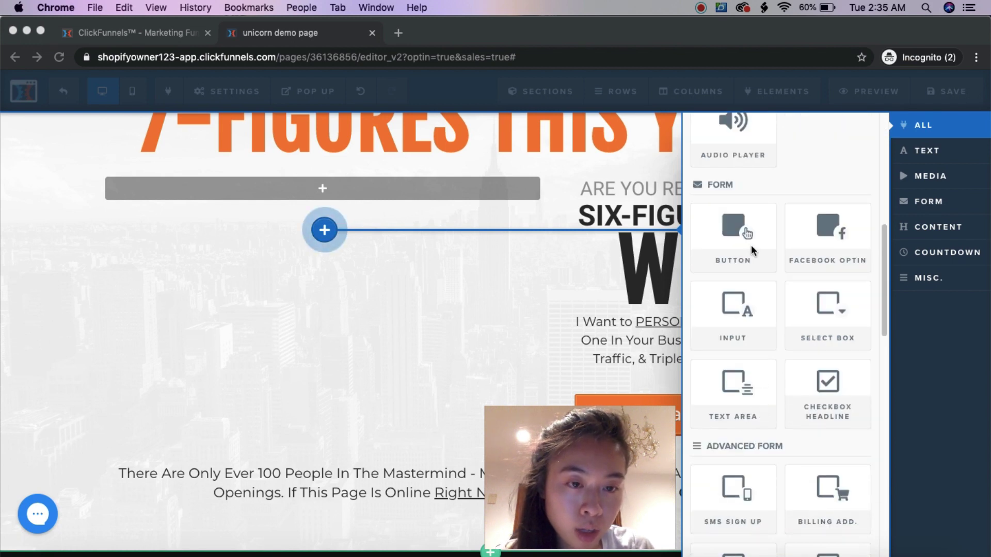
pyautogui.scroll(-5, 756, 266)
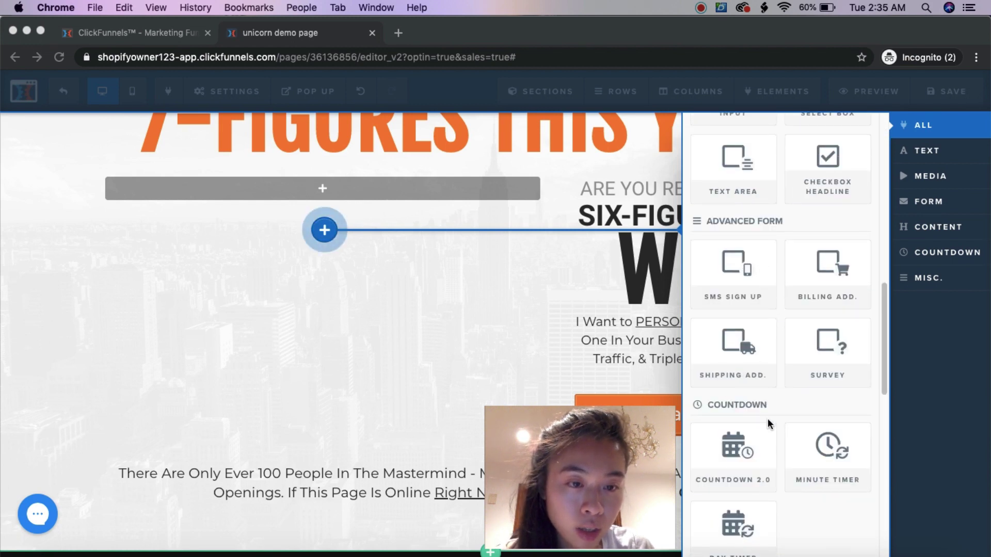
pyautogui.scroll(5, 767, 418)
pyautogui.scroll(-1, 795, 426)
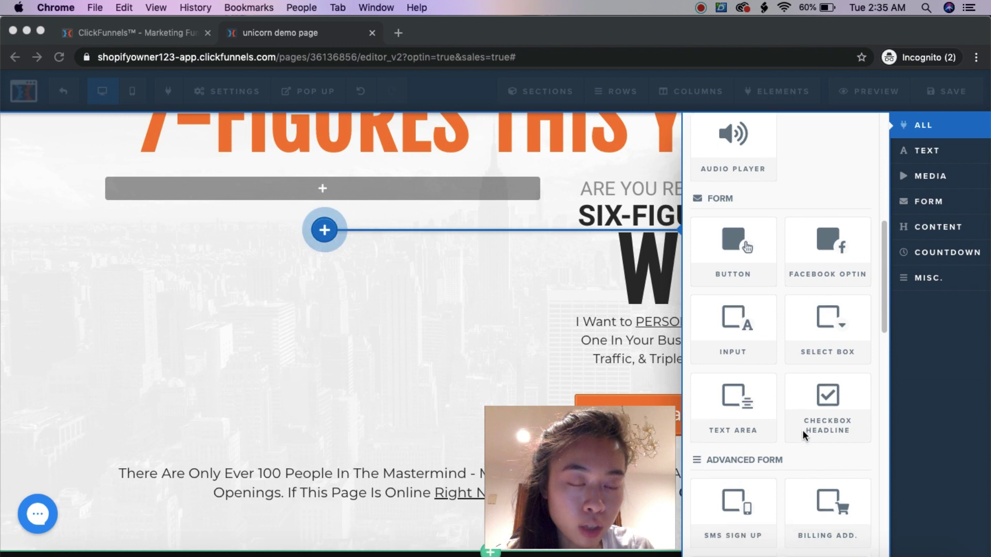
pyautogui.scroll(2, 803, 430)
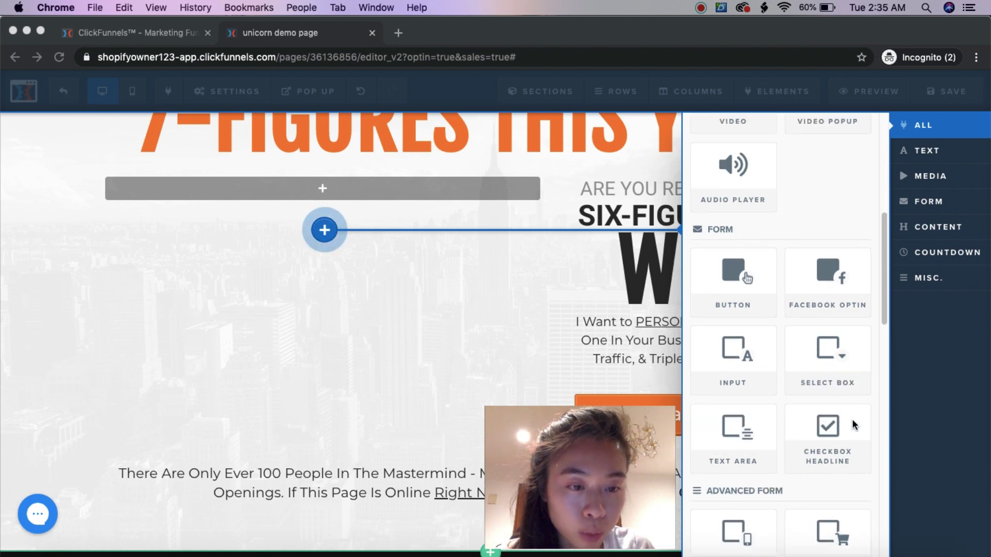
pyautogui.scroll(3, 794, 392)
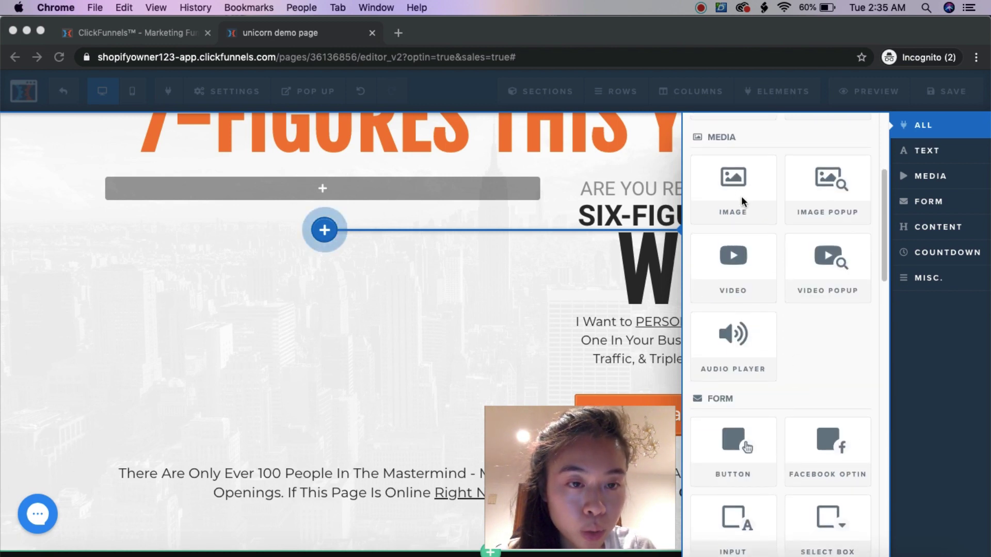
pyautogui.moveTo(732, 182); pyautogui.dragTo(740, 211)
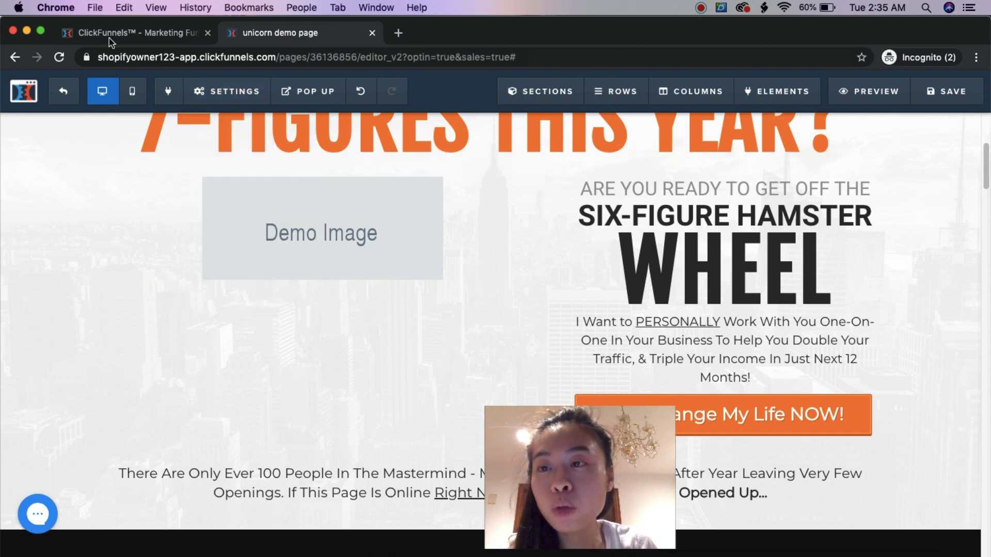
# Switch to the Shopify store window, view the Short-Sleeve Unisex T-Shirt product preview, and return to the ClickFunnels page editor.
pyautogui.click(27, 32)
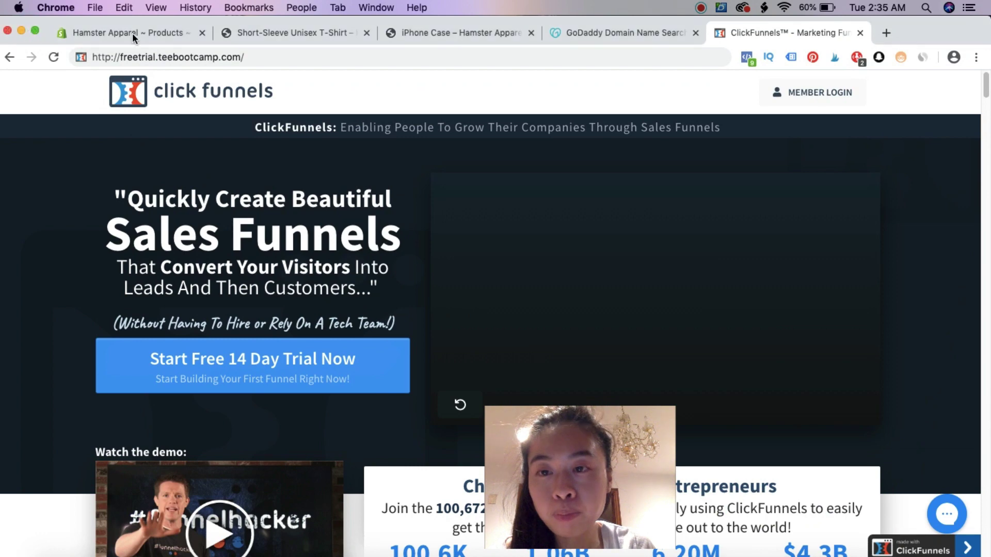
pyautogui.click(274, 32)
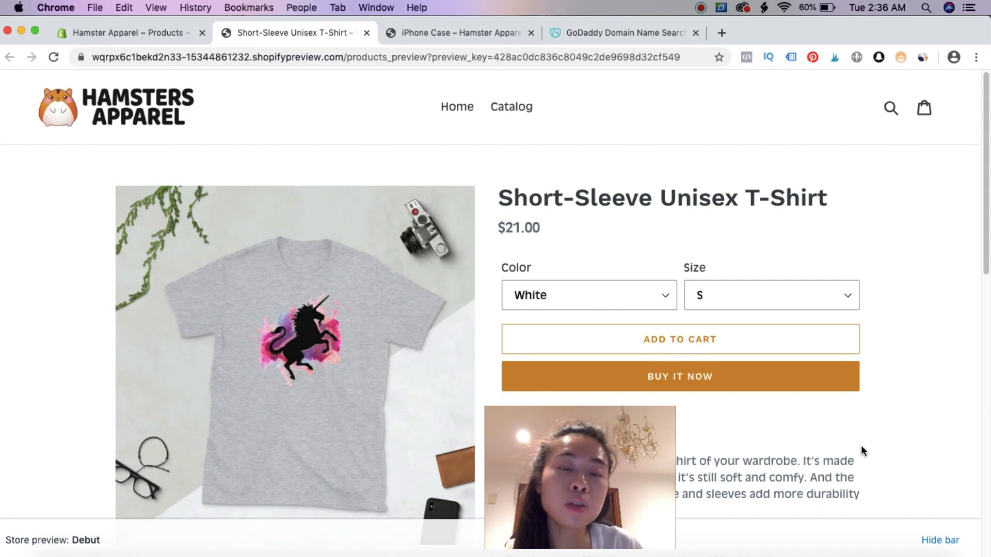
pyautogui.click(846, 555)
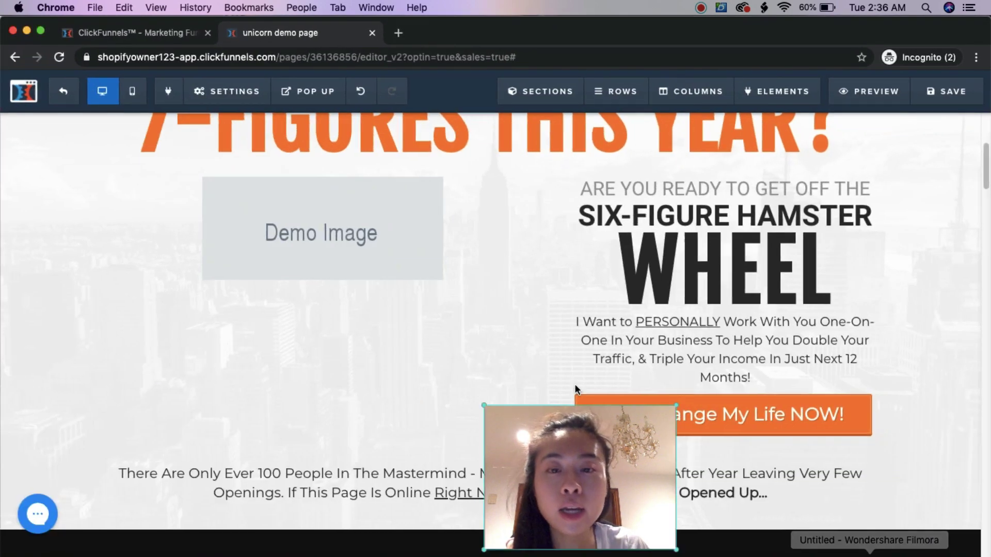
# Replace the demo image placeholder with the gray unicorn T-shirt picture from the uploaded images library.
pyautogui.click(323, 221)
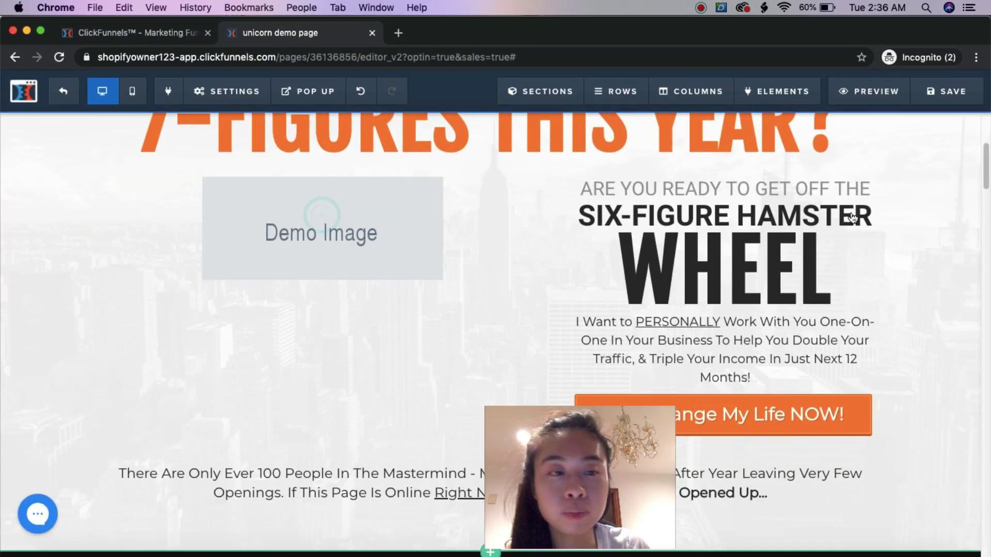
pyautogui.click(959, 247)
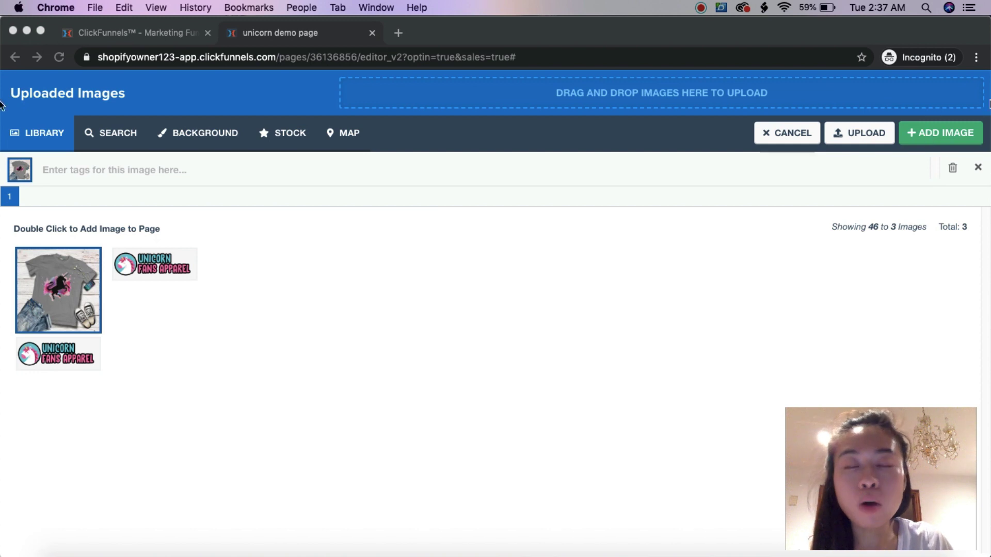
pyautogui.click(929, 133)
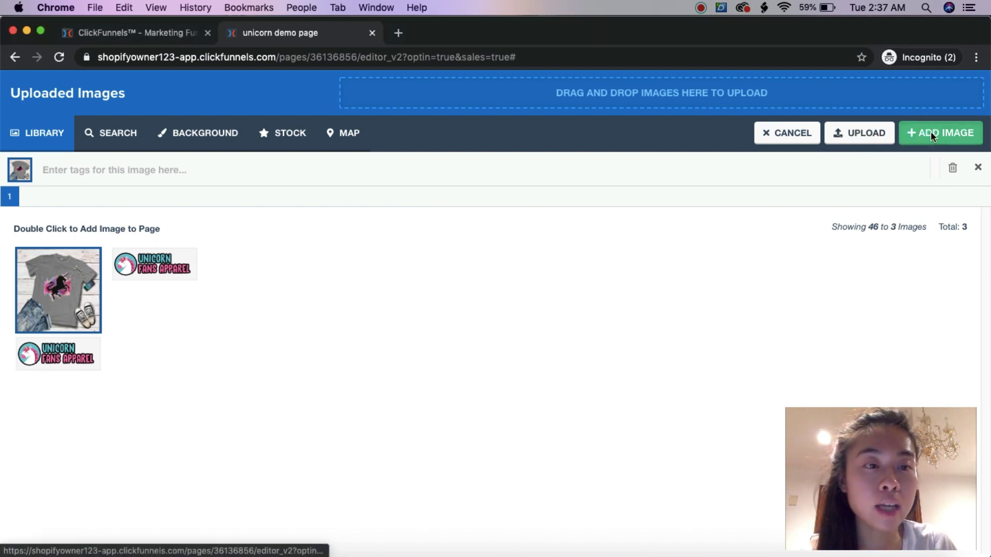
pyautogui.click(931, 133)
pyautogui.click(397, 345)
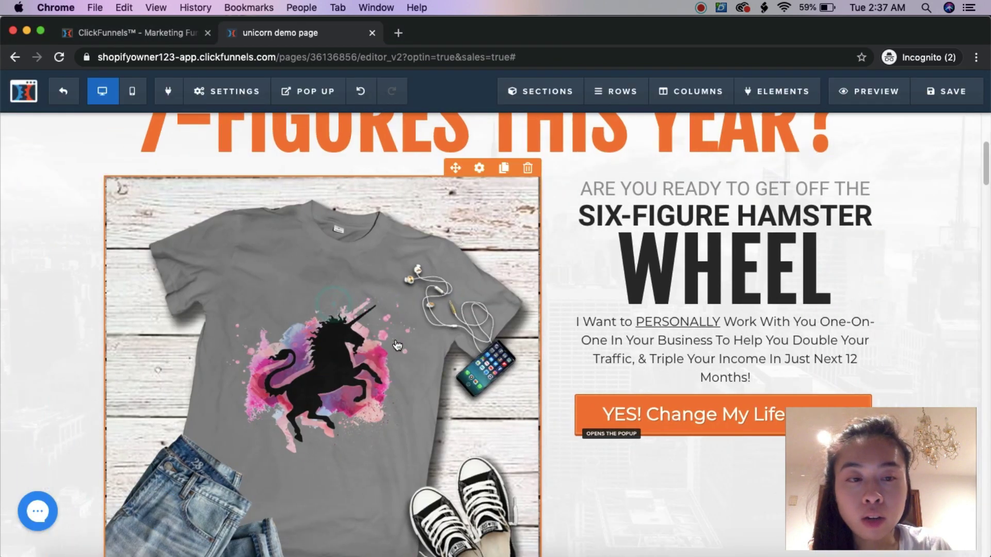
# Open the T-shirt image's settings and try an image width of 200 px.
pyautogui.scroll(3, 414, 338)
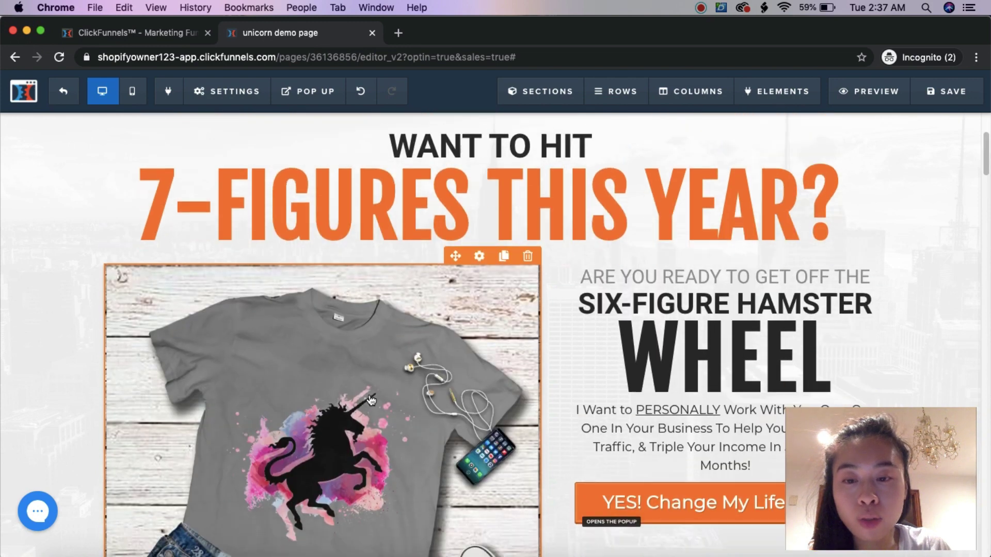
pyautogui.scroll(-5, 407, 357)
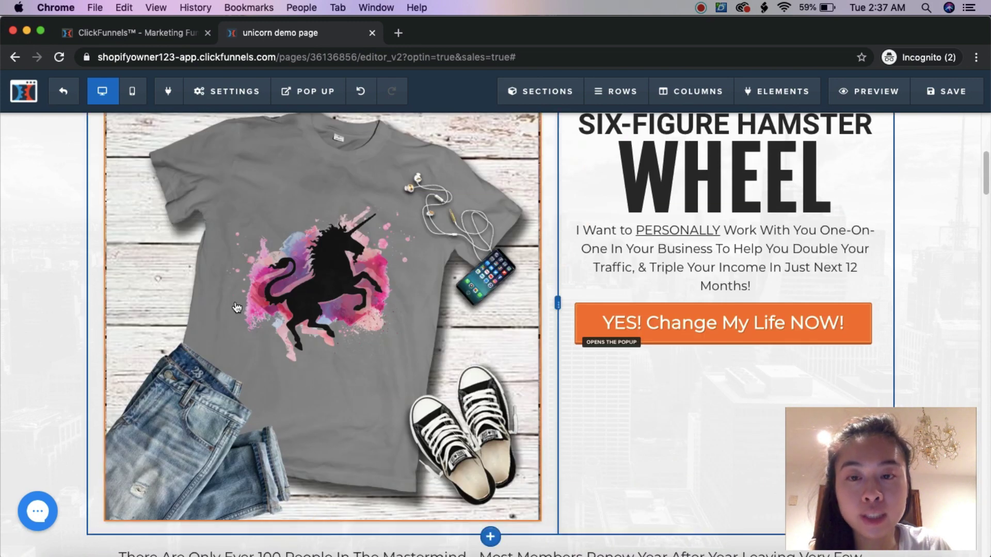
pyautogui.scroll(1, 449, 367)
pyautogui.scroll(3, 448, 368)
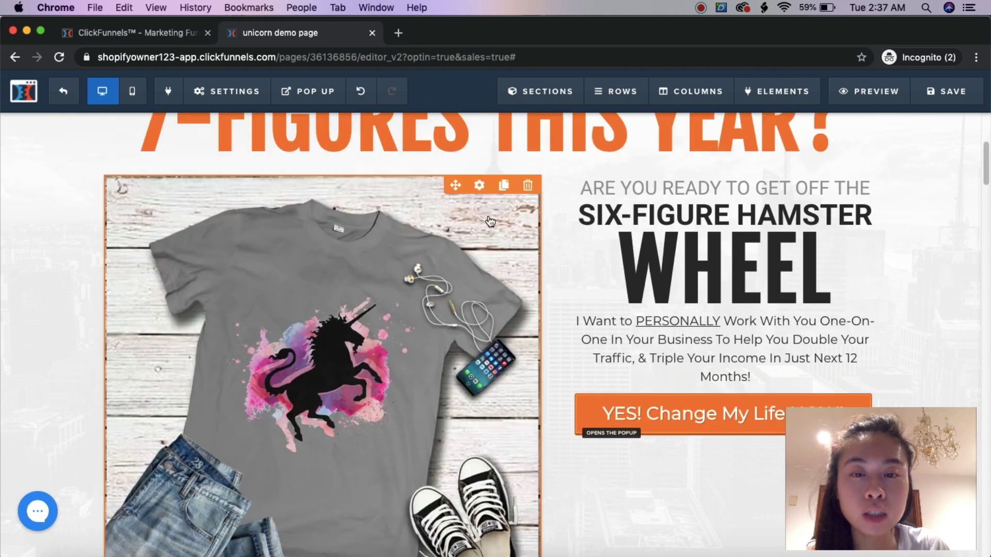
pyautogui.click(480, 185)
pyautogui.moveTo(879, 475); pyautogui.dragTo(575, 467)
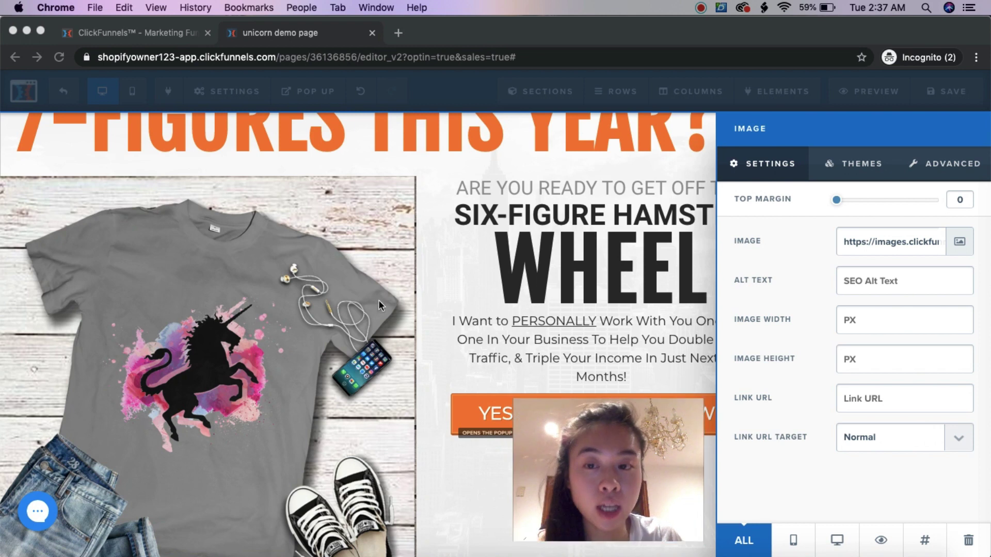
pyautogui.click(875, 322)
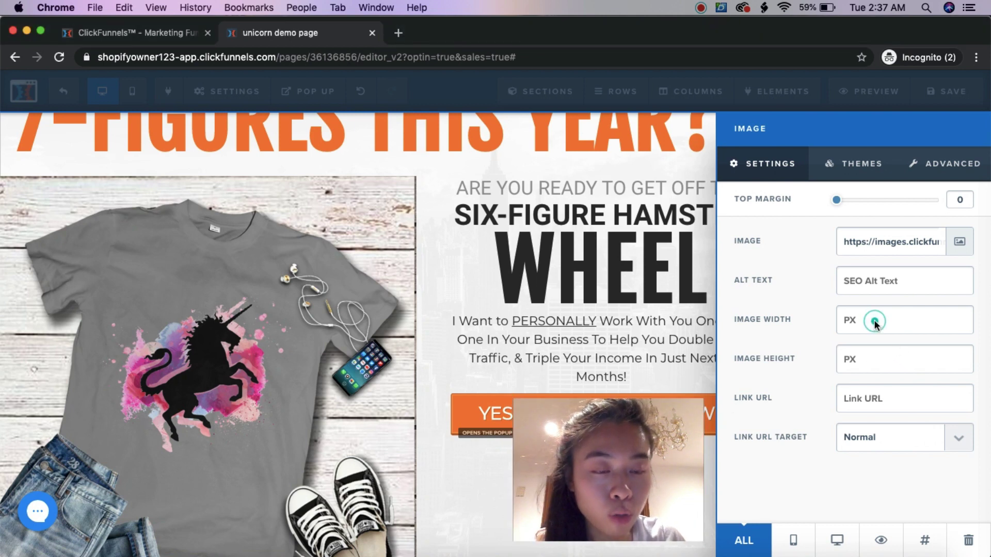
pyautogui.click(870, 323)
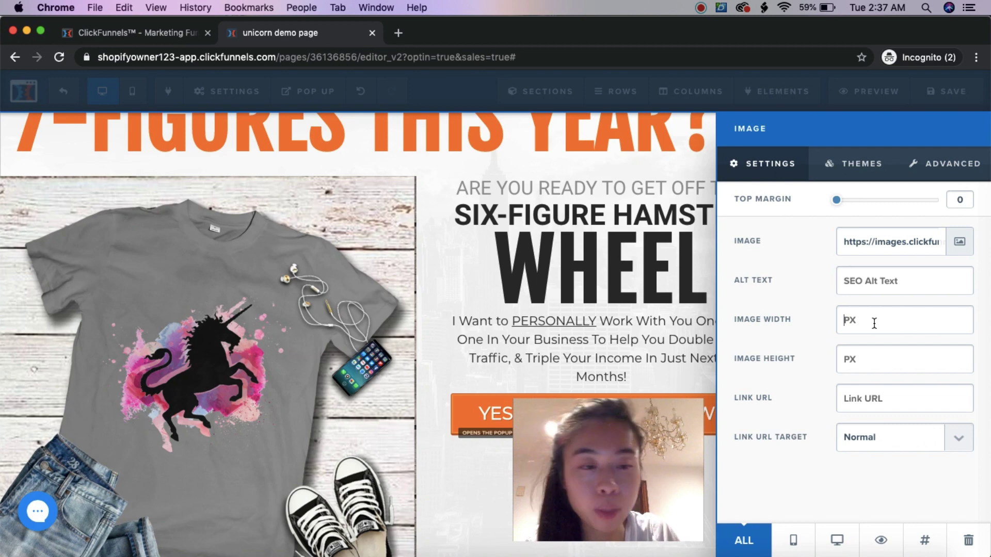
pyautogui.write('200')
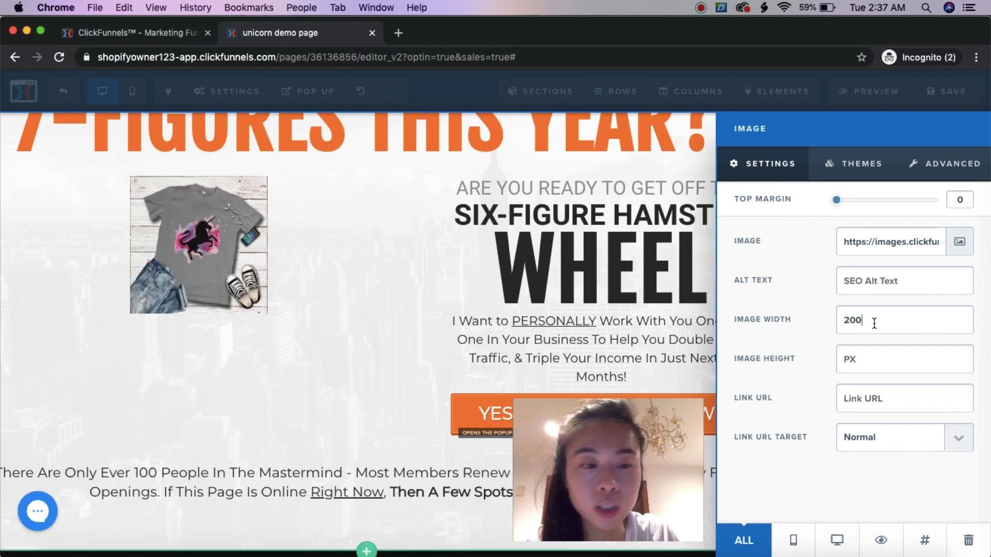
pyautogui.press('BackSpace')
pyautogui.press('BackSpace')
pyautogui.press('BackSpace')
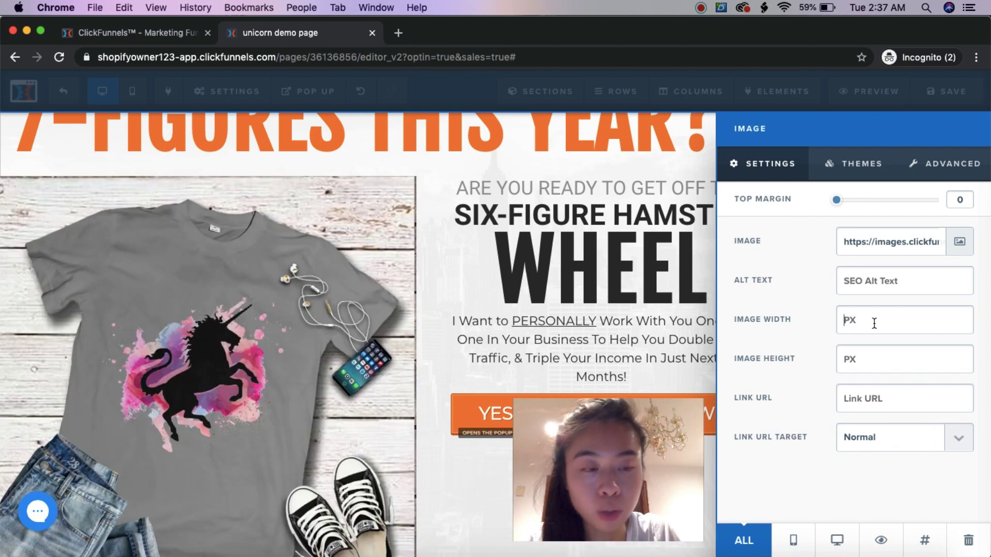
# Set the T-shirt image's width to 500 px and save the page.
pyautogui.write('500')
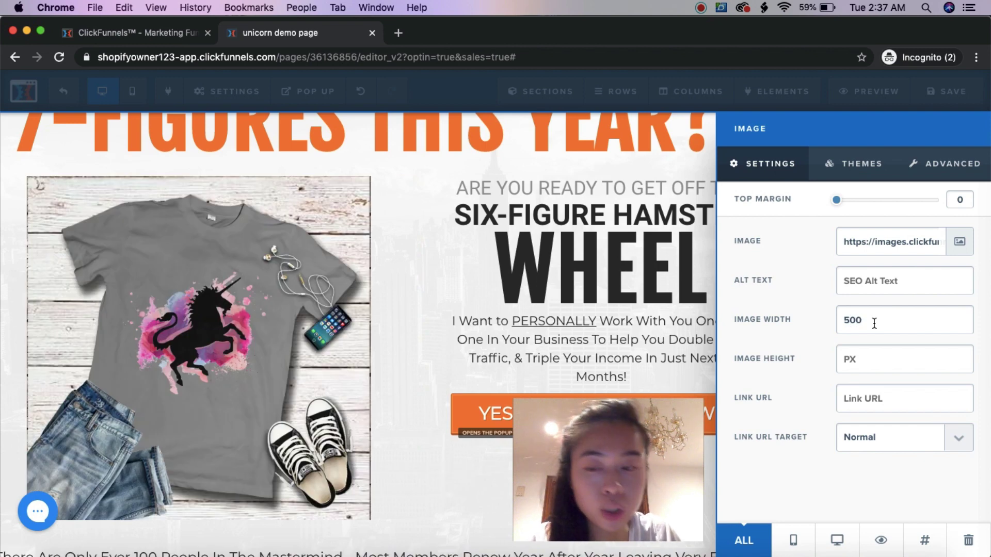
pyautogui.click(431, 294)
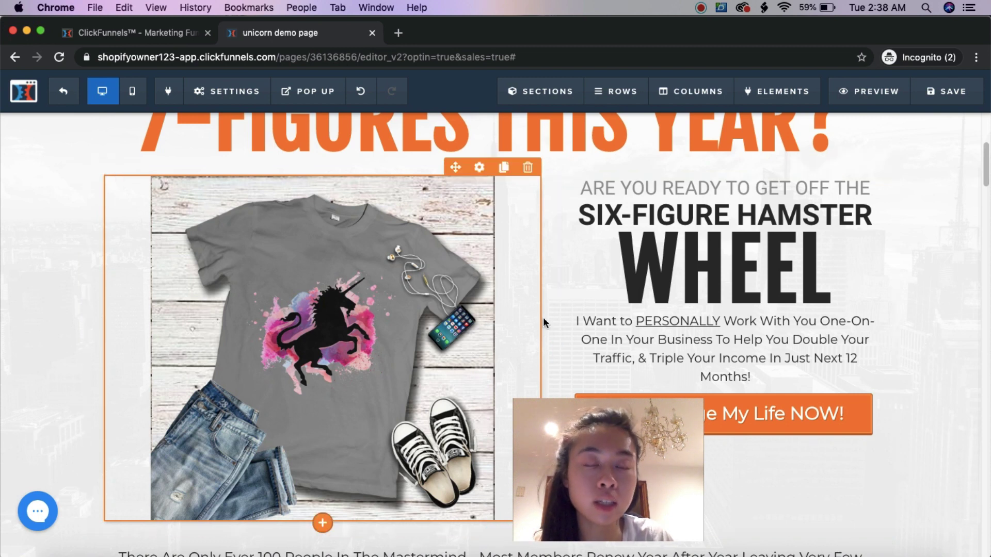
pyautogui.click(951, 93)
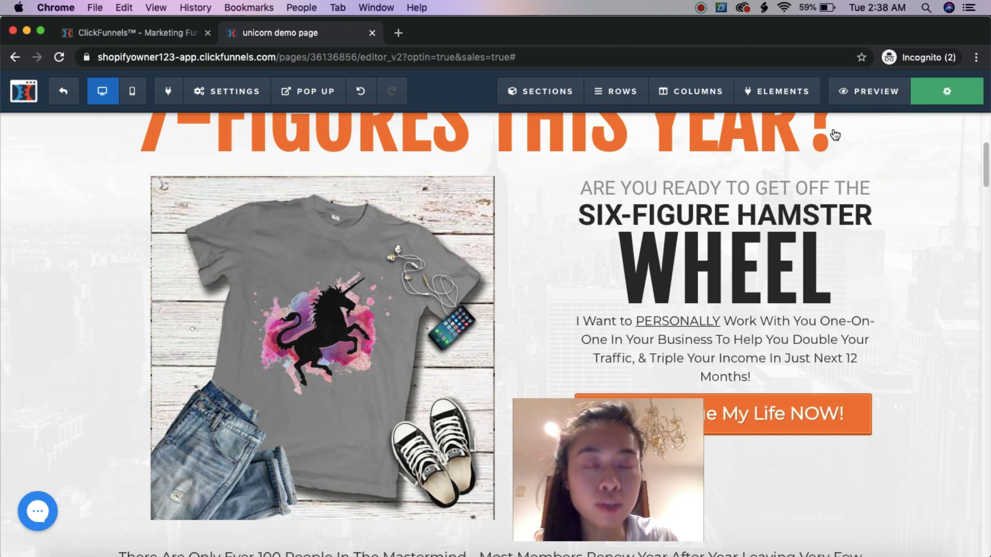
# Replace the "WANT TO HIT" headline below the logo with "WANT THIS AWESOME".
pyautogui.scroll(5, 620, 357)
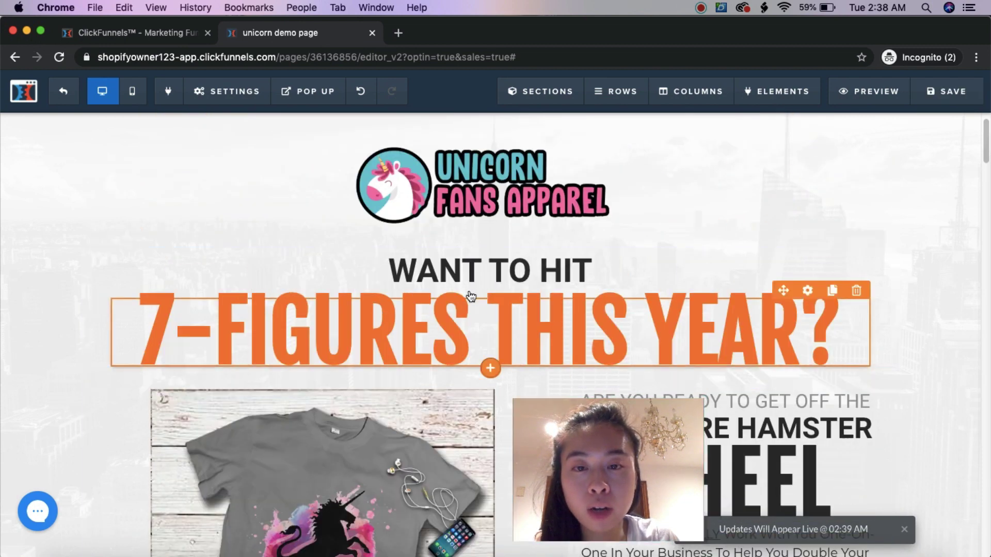
pyautogui.scroll(2, 470, 294)
pyautogui.scroll(-3, 469, 291)
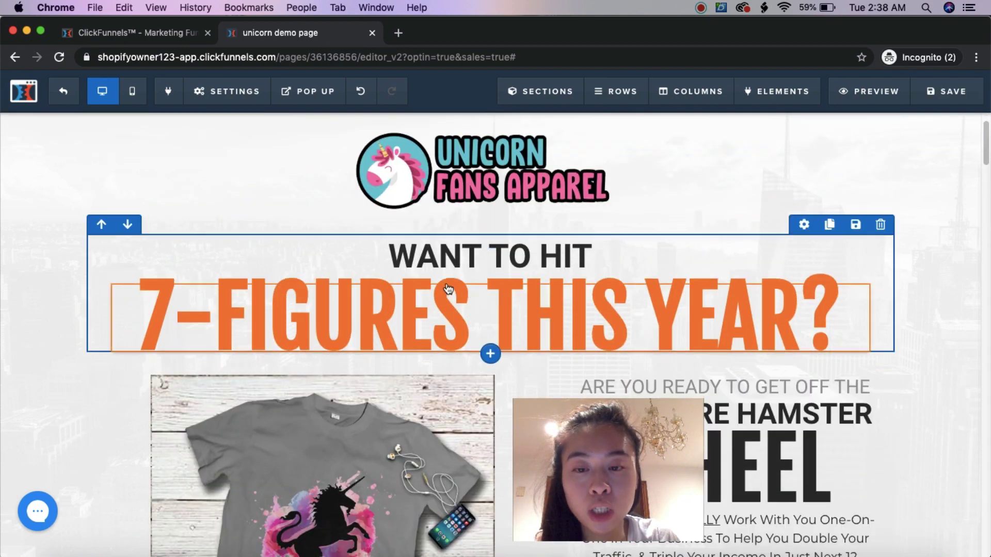
pyautogui.moveTo(664, 489); pyautogui.dragTo(884, 503)
pyautogui.scroll(-5, 491, 436)
pyautogui.scroll(-3, 492, 437)
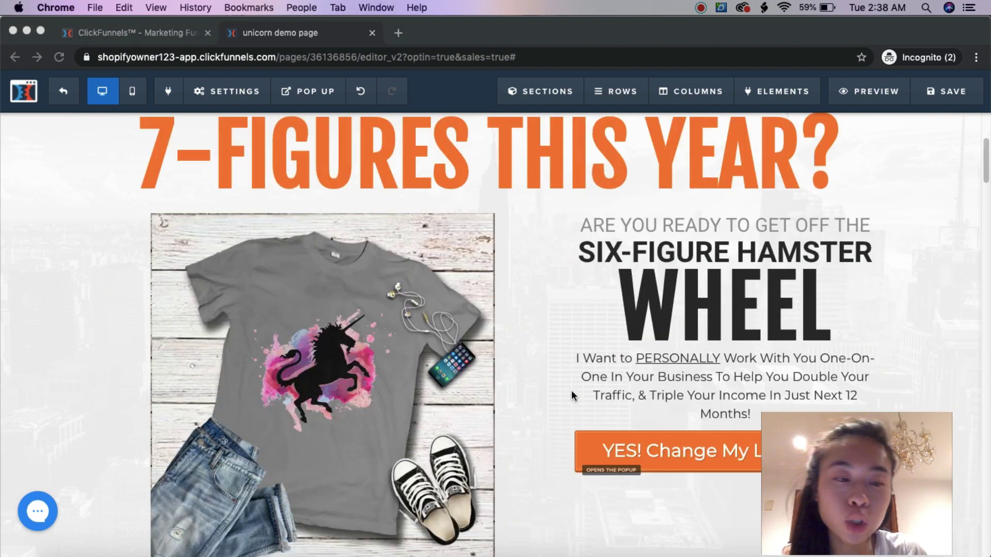
pyautogui.scroll(6, 568, 361)
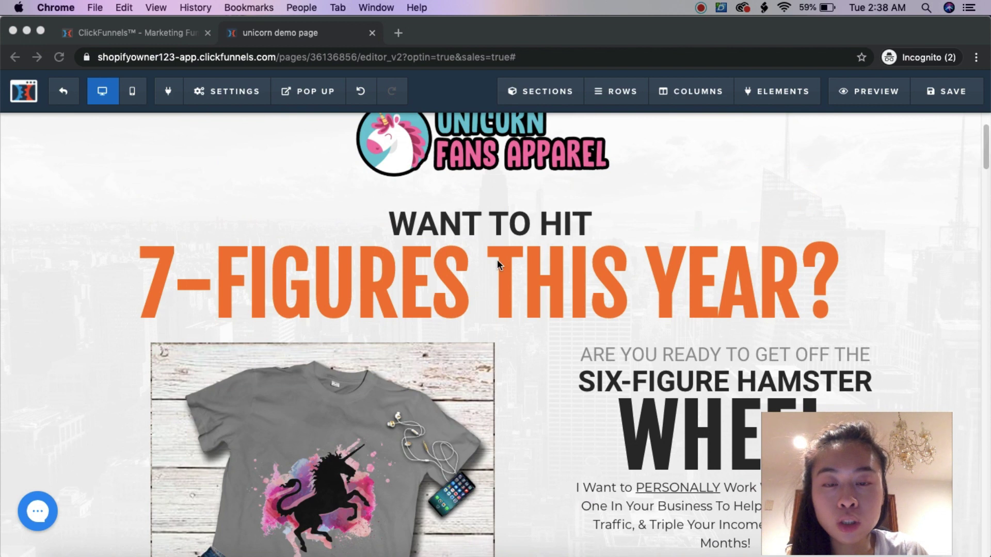
pyautogui.click(482, 227)
pyautogui.click(483, 225)
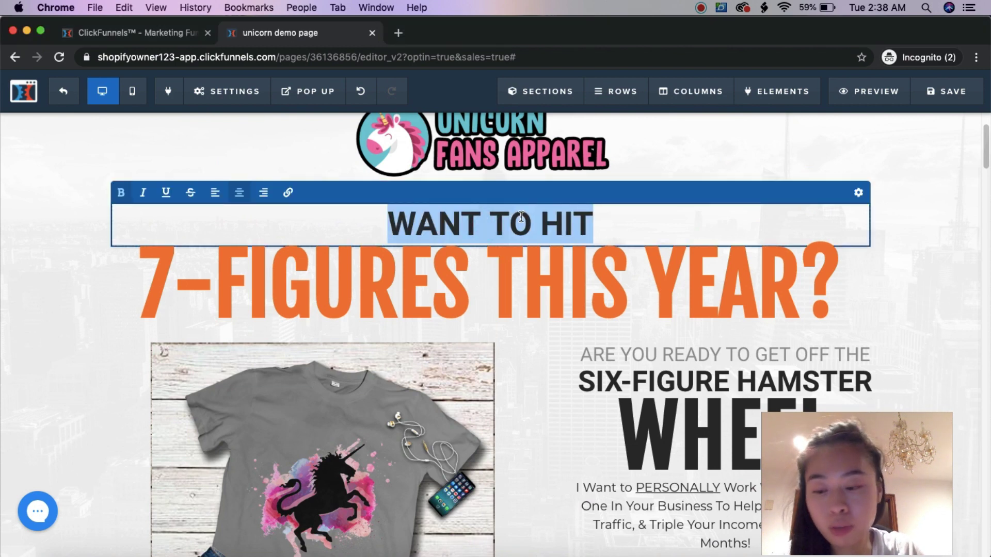
pyautogui.write('WANT ')
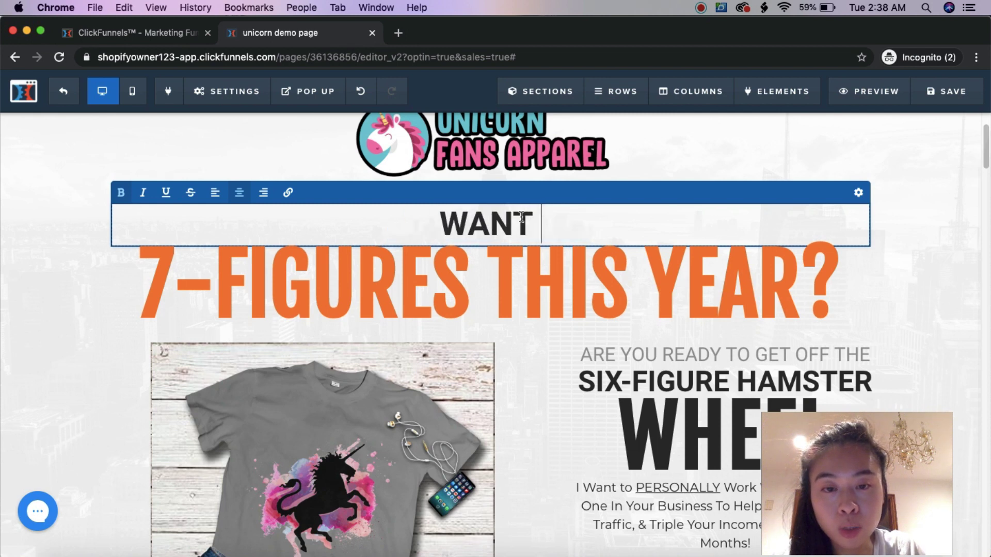
pyautogui.write('THIS ')
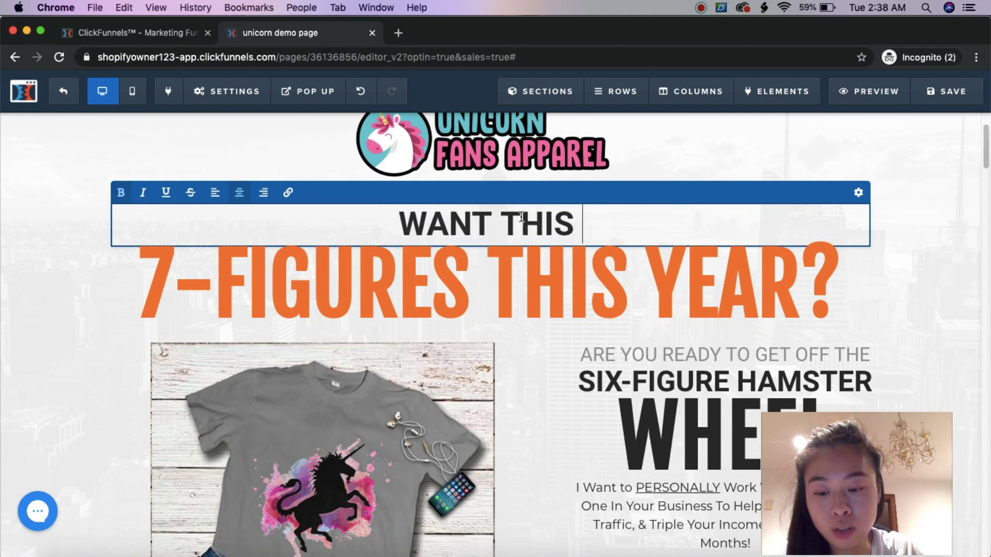
pyautogui.write('AWESOME')
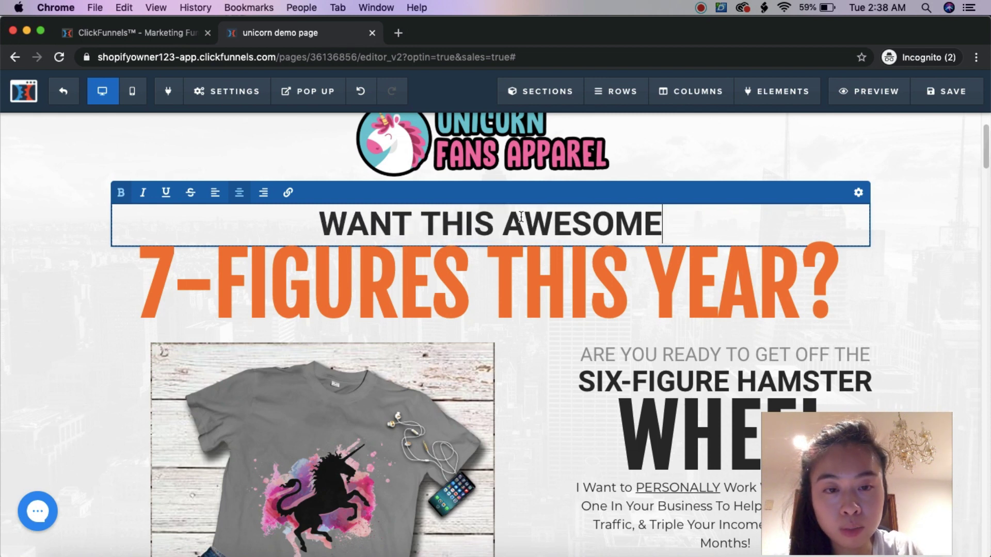
# Replace the large orange "7-FIGURES THIS YEAR?" headline with "UNICORN TSHIRT?!".
pyautogui.click(681, 265)
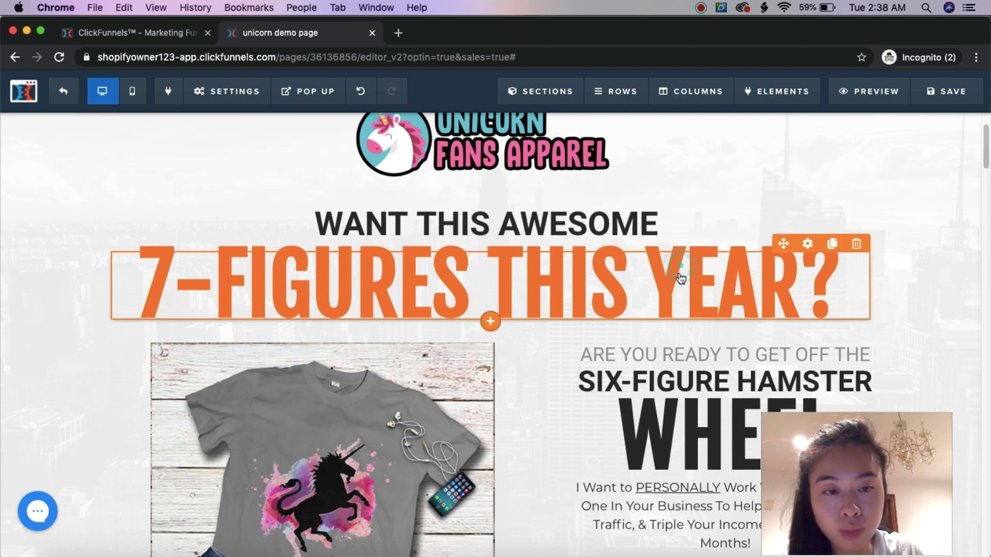
pyautogui.doubleClick(689, 279)
pyautogui.click(761, 277)
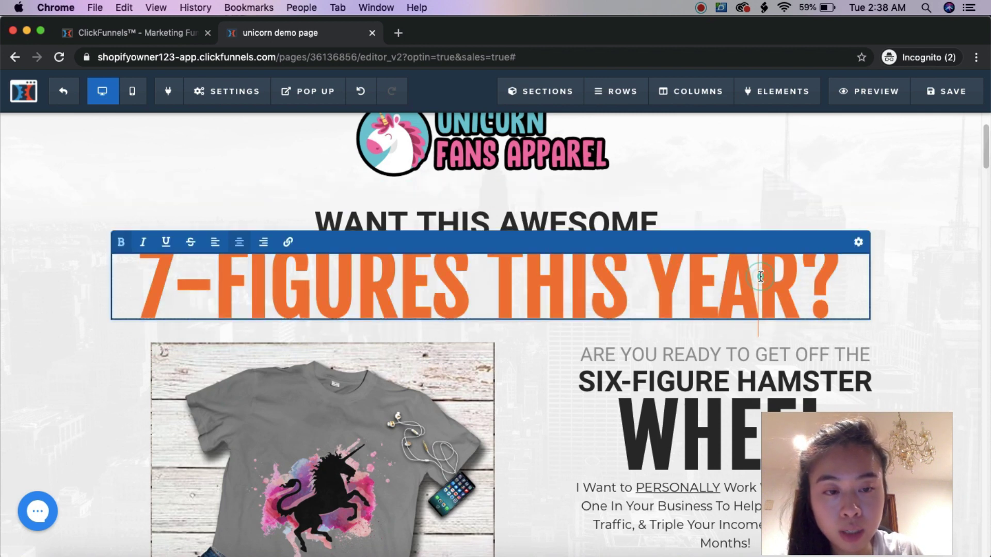
pyautogui.tripleClick(761, 276)
pyautogui.write('UNICOR')
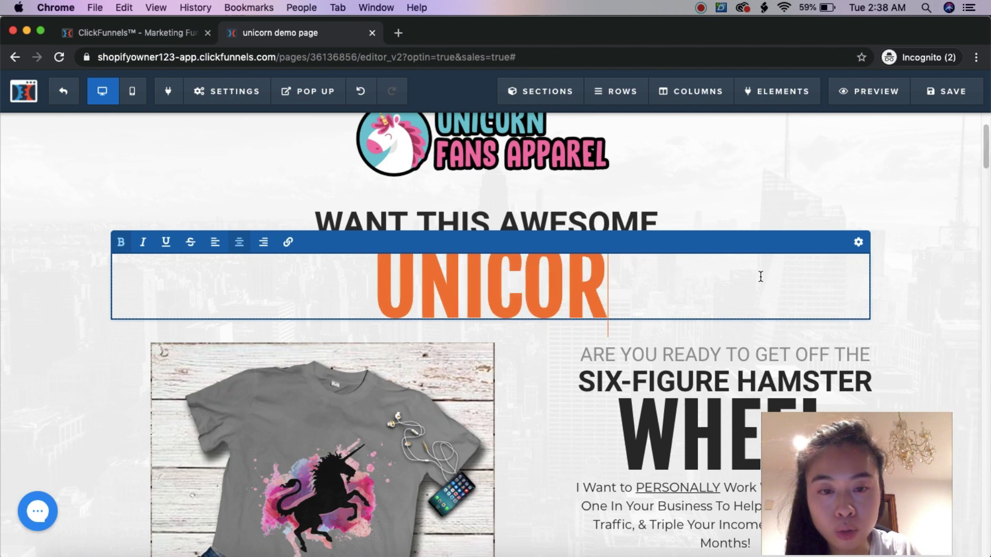
pyautogui.write('N TSHIRT')
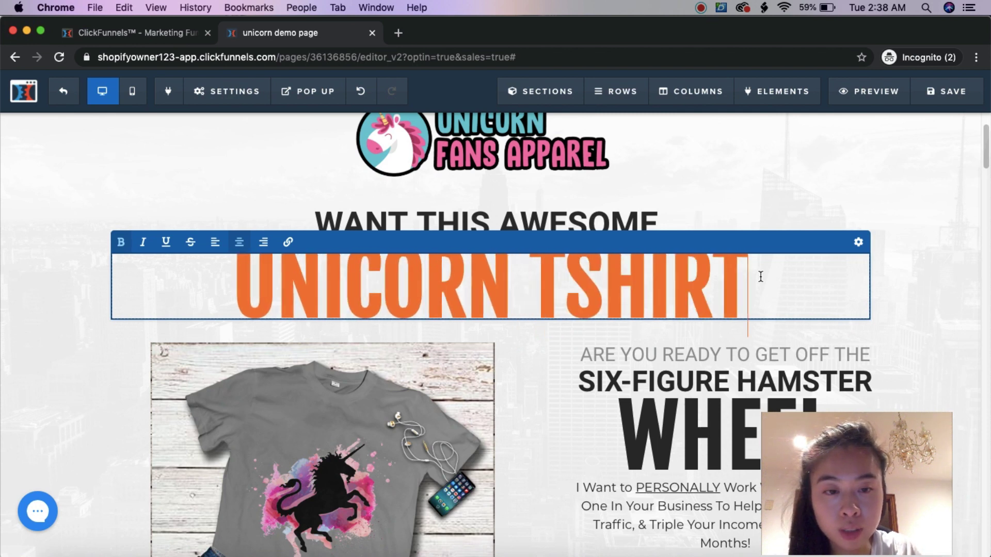
pyautogui.write('?!')
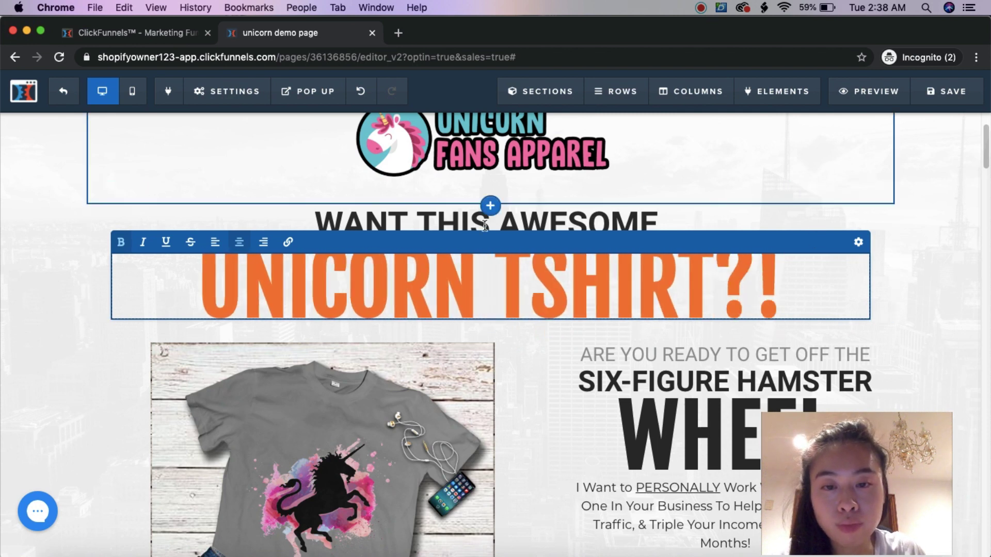
pyautogui.click(35, 269)
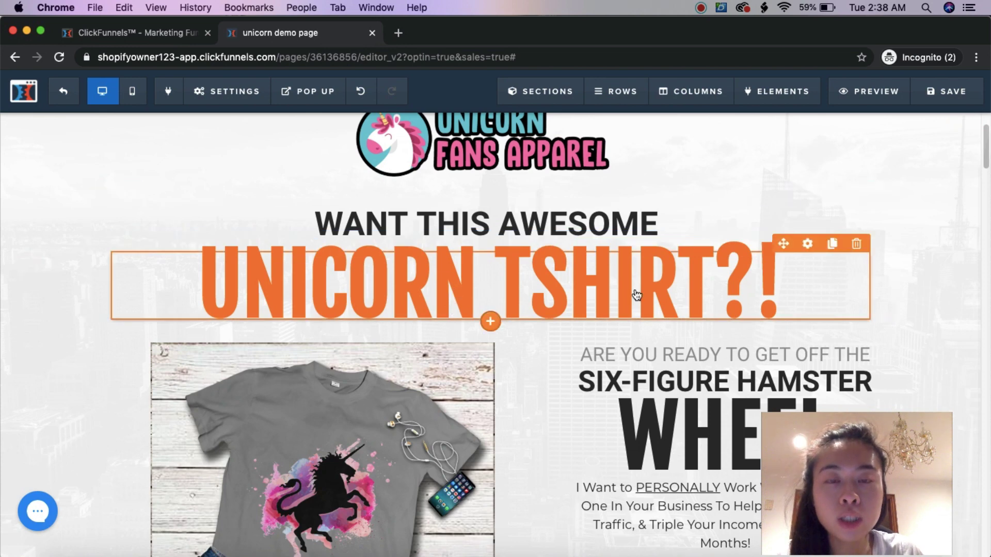
# Change the bold color of the "UNICORN TSHIRT?!" headline from the headline settings to pink #d10795.
pyautogui.scroll(3, 565, 285)
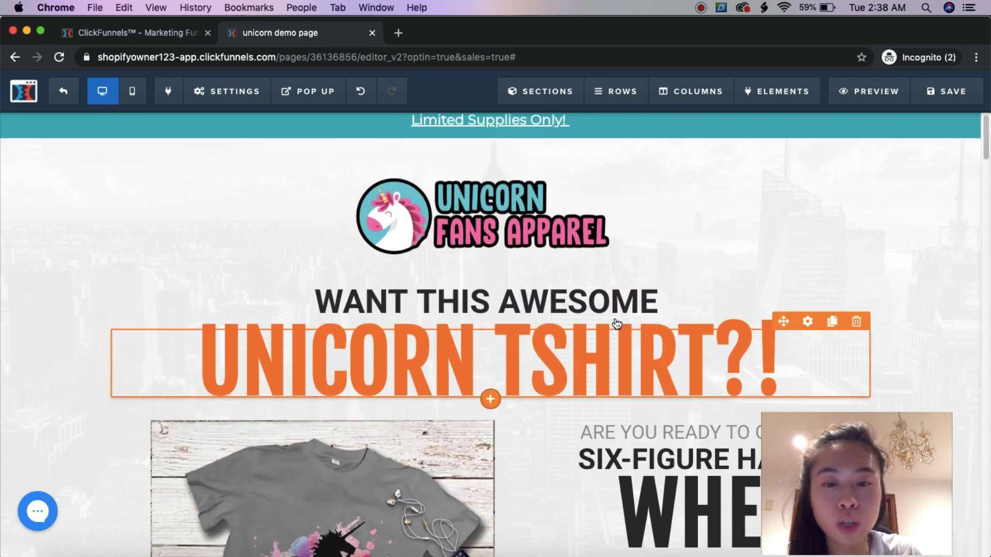
pyautogui.scroll(-3, 516, 309)
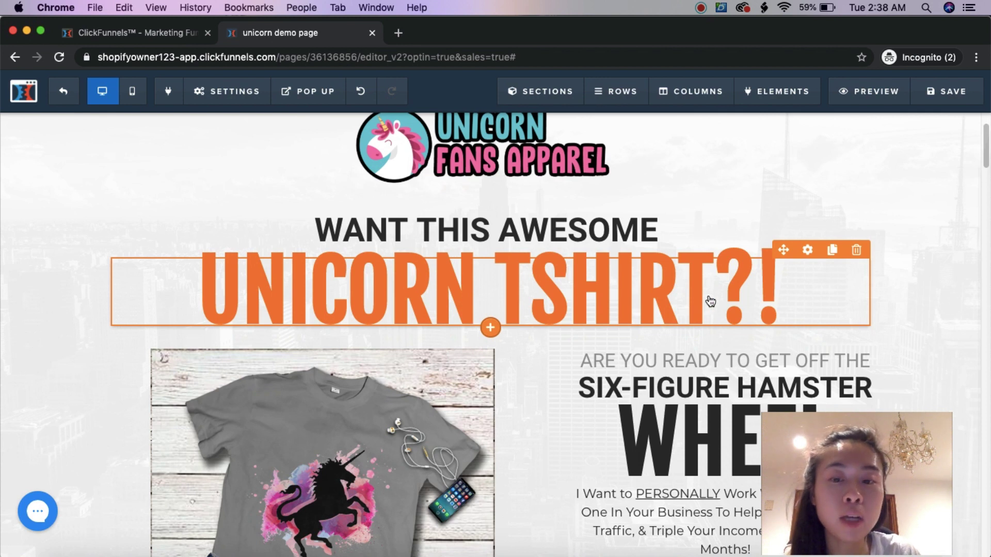
pyautogui.click(775, 292)
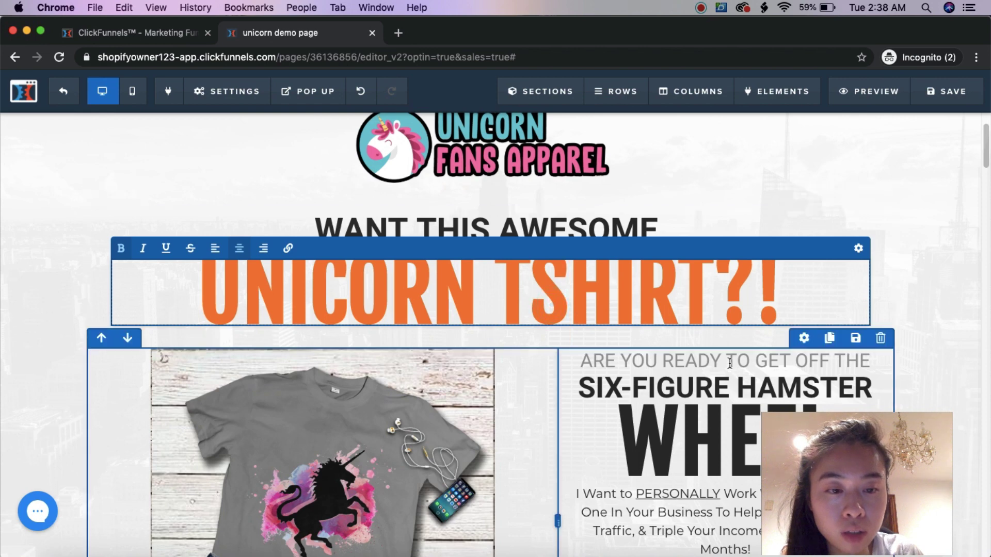
pyautogui.click(896, 351)
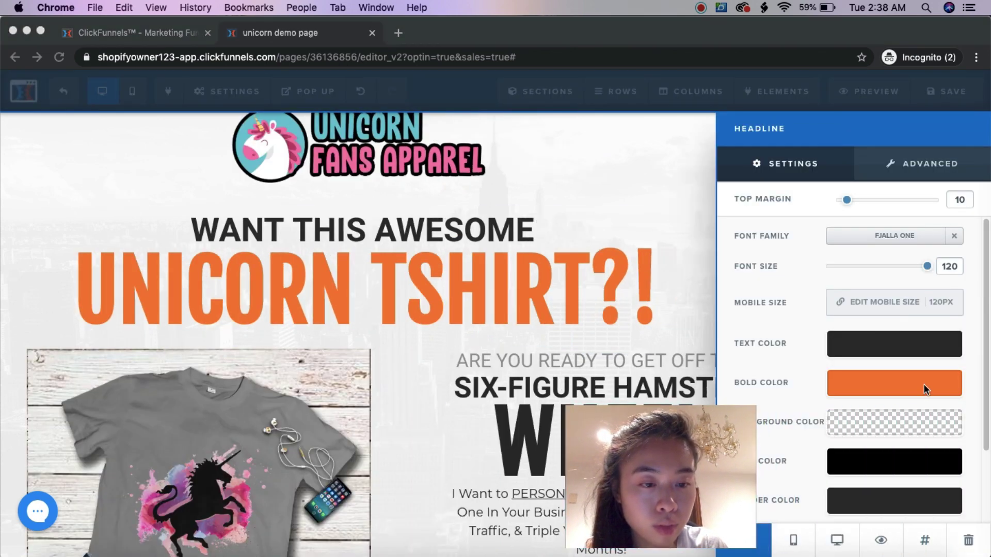
pyautogui.click(919, 382)
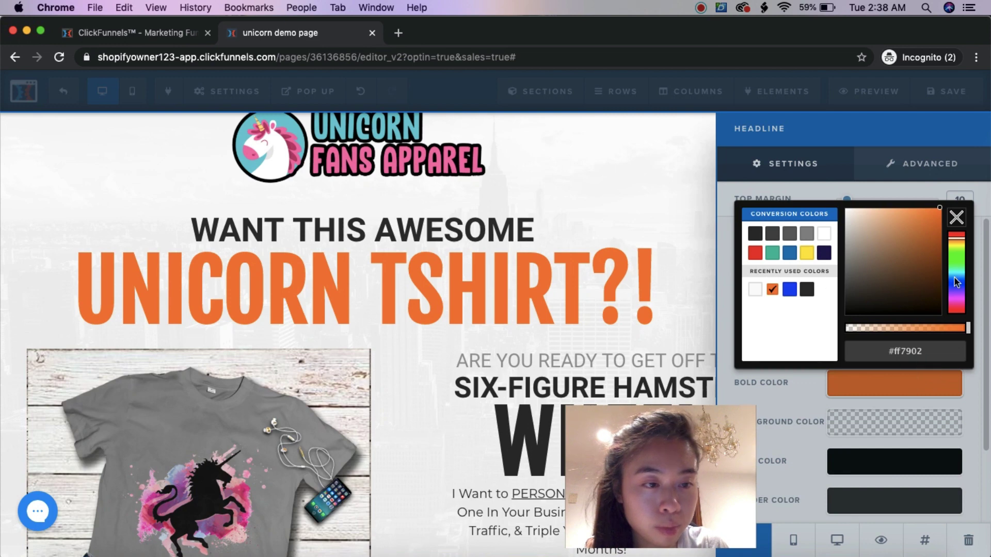
pyautogui.moveTo(956, 281); pyautogui.dragTo(962, 306)
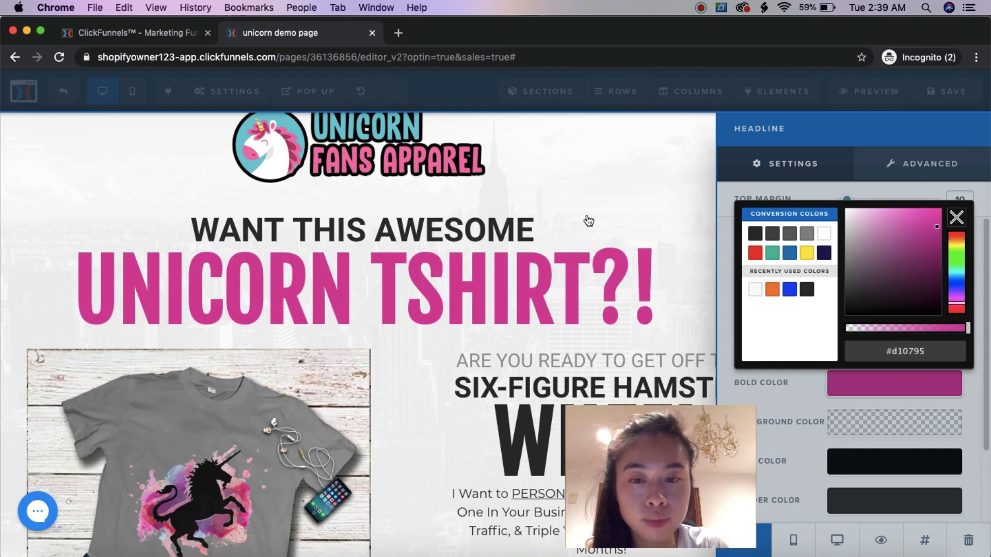
# Close the headline's bold color picker and save the page.
pyautogui.click(885, 102)
pyautogui.click(924, 94)
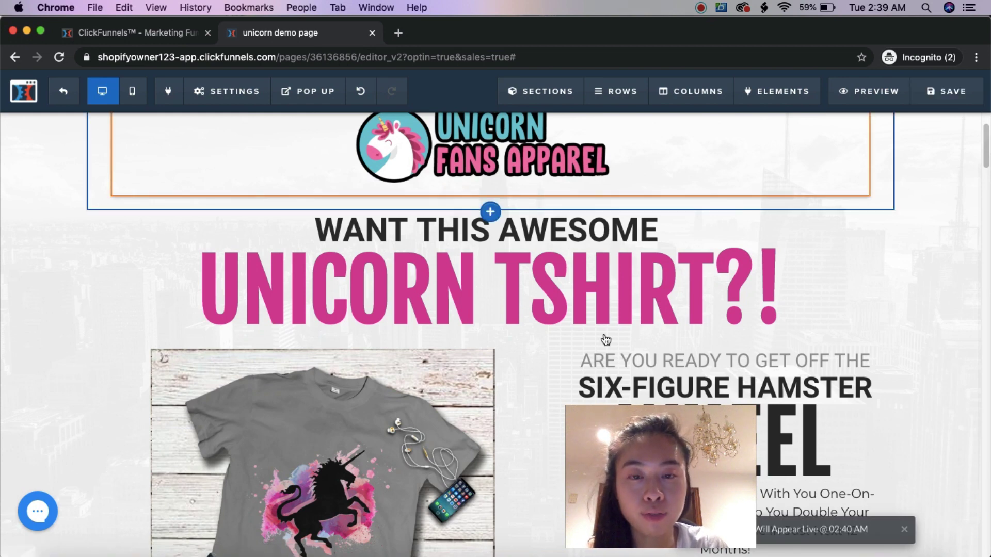
pyautogui.moveTo(710, 460); pyautogui.dragTo(900, 457)
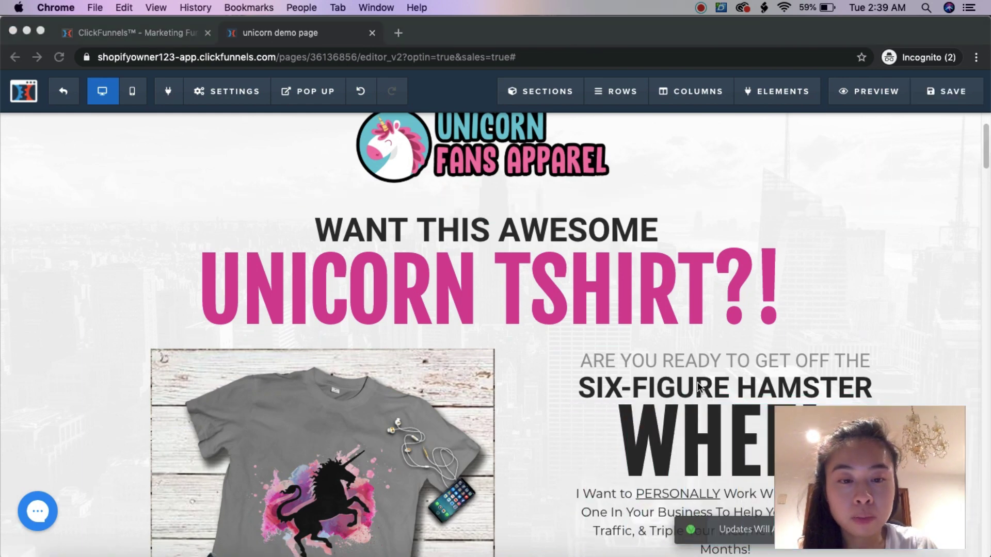
# Review the edited page from the announcement bar and logo down to the T-shirt image and orange call-to-action button.
pyautogui.scroll(3, 696, 380)
pyautogui.scroll(-1, 695, 387)
pyautogui.scroll(-3, 696, 392)
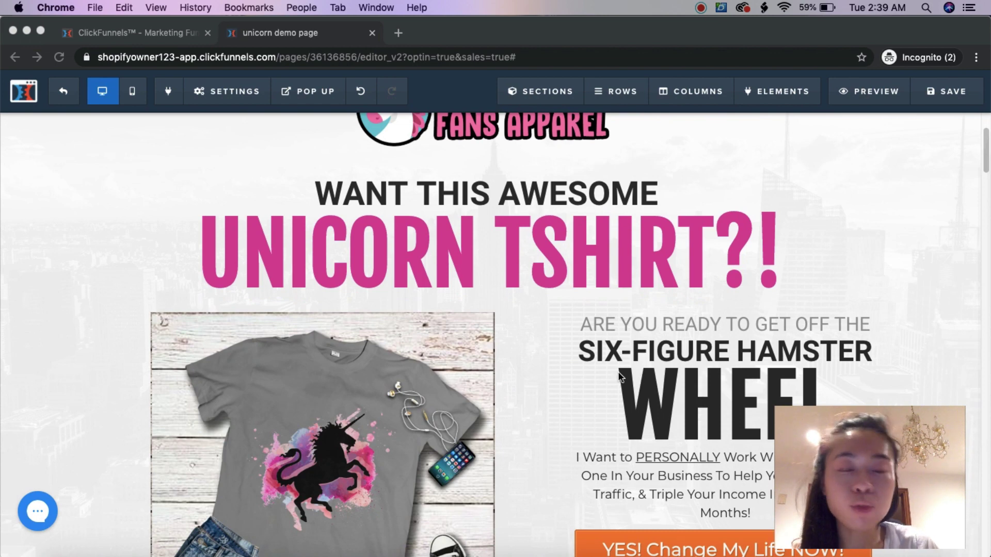
pyautogui.scroll(1, 617, 371)
pyautogui.scroll(3, 616, 368)
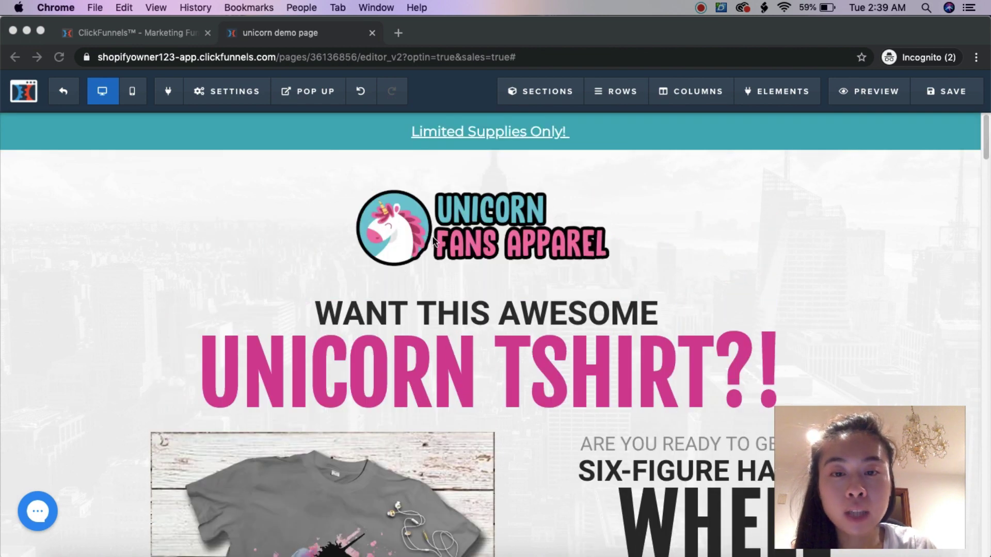
pyautogui.scroll(-3, 465, 289)
pyautogui.scroll(-3, 464, 258)
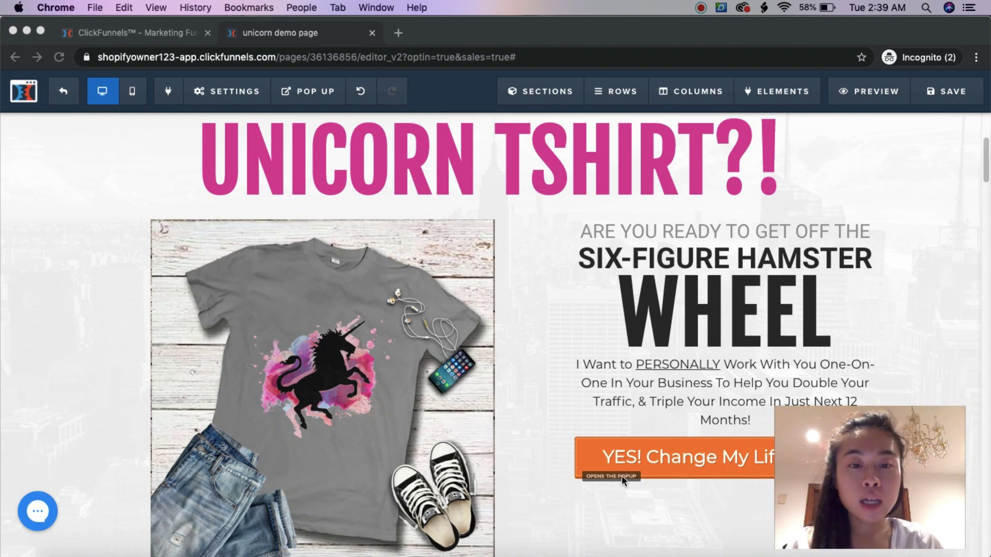
pyautogui.scroll(-2, 906, 298)
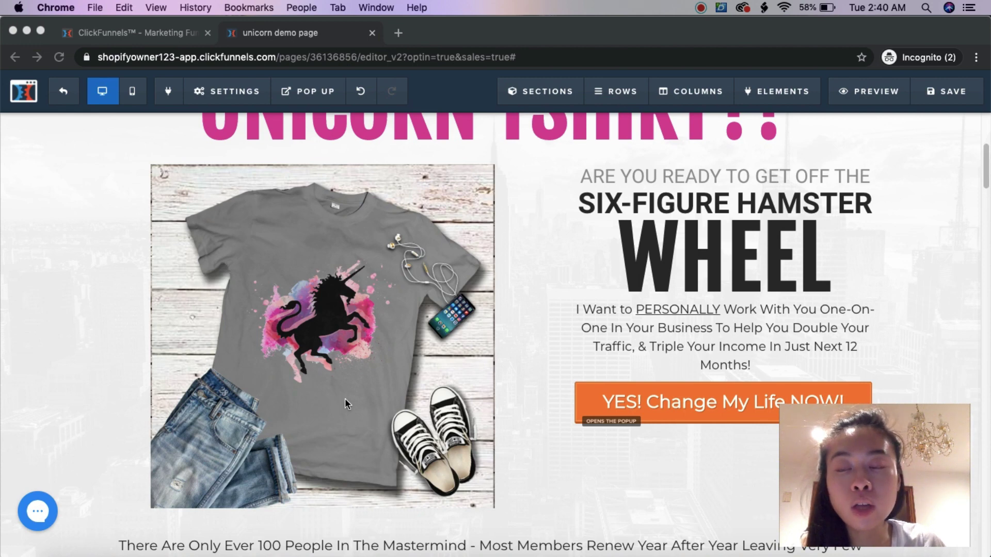
# Switch to the Shopify T-shirt product preview and copy its description, from "You've now found the staple t-shirt" through "Size guide".
pyautogui.click(27, 30)
pyautogui.scroll(-5, 400, 312)
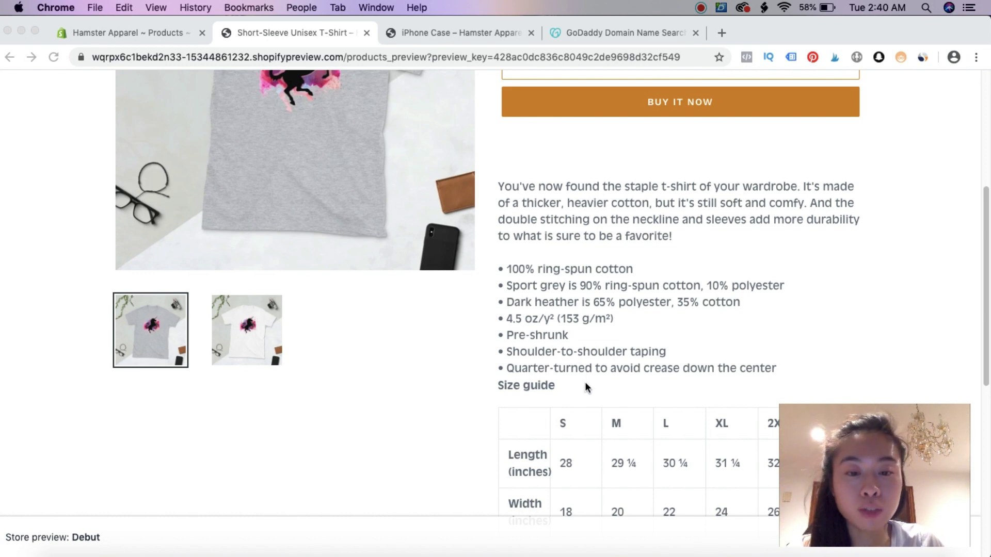
pyautogui.scroll(-4, 584, 382)
pyautogui.scroll(2, 584, 382)
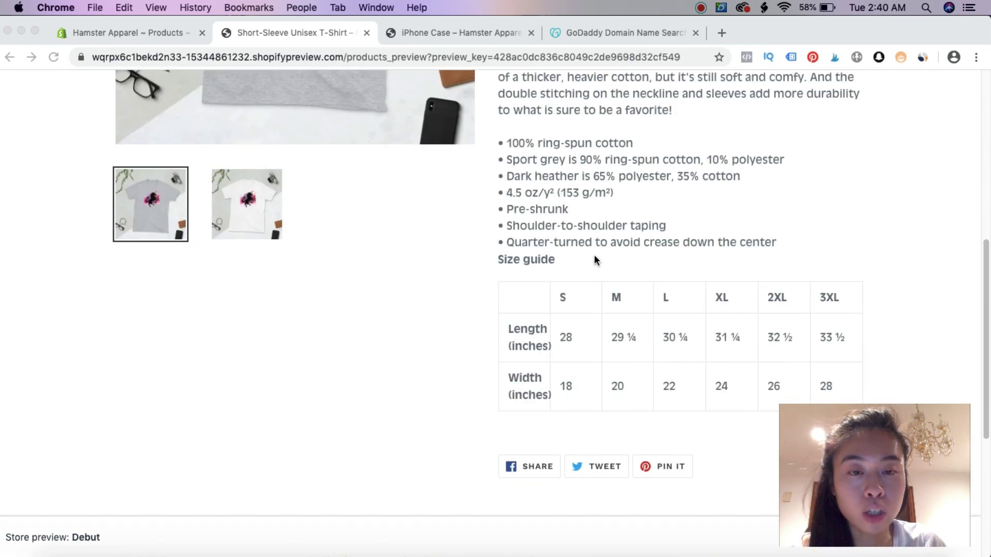
pyautogui.scroll(2, 535, 311)
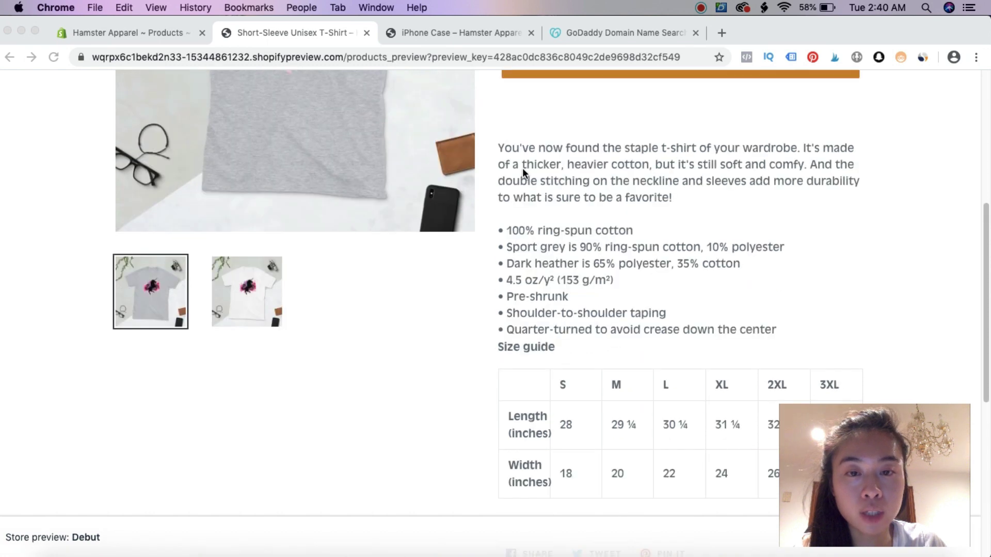
pyautogui.click(500, 147)
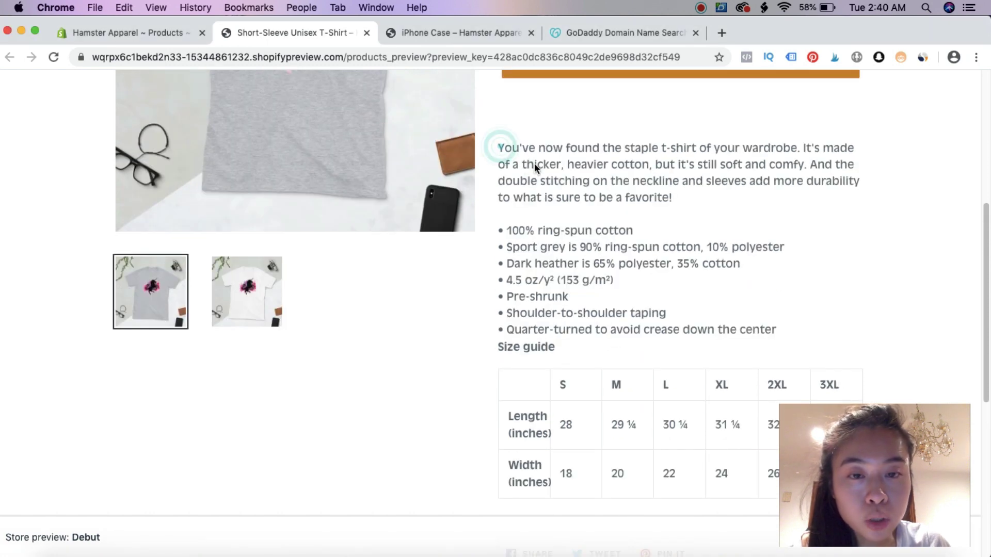
pyautogui.moveTo(500, 145); pyautogui.dragTo(597, 344)
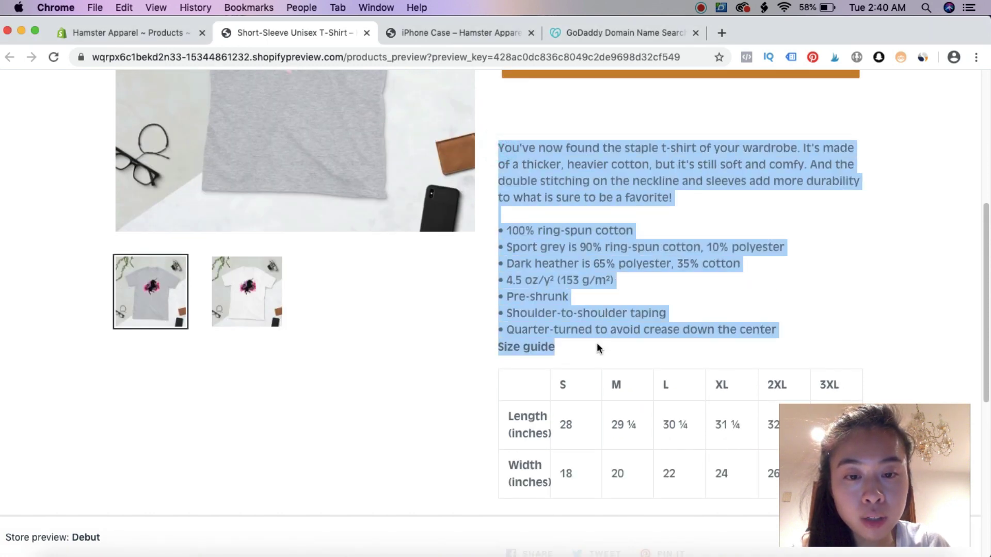
pyautogui.press('super+c')
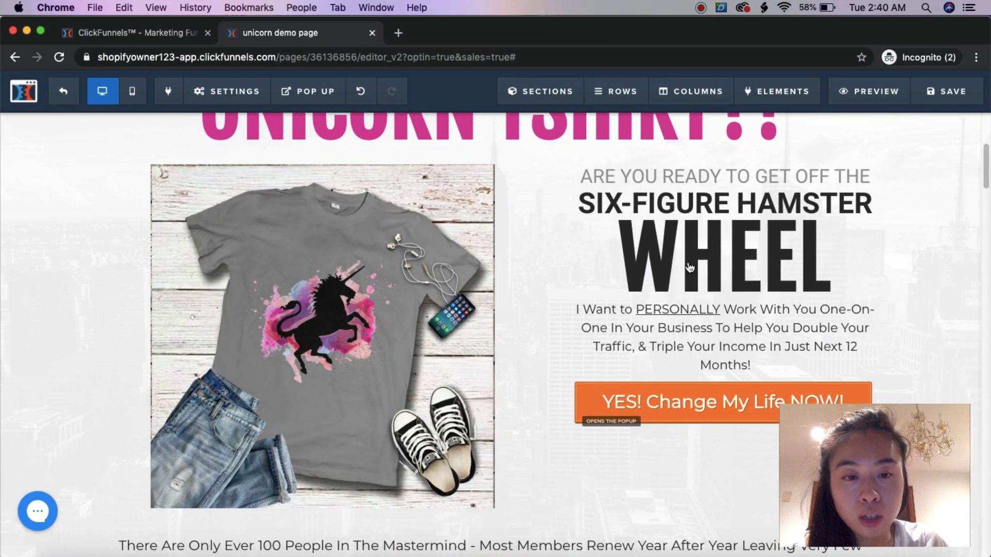
# Back in the ClickFunnels editor, replace the "I Want to PERSONALLY Work With You" paragraph with the copied product description and left-align it.
pyautogui.click(717, 258)
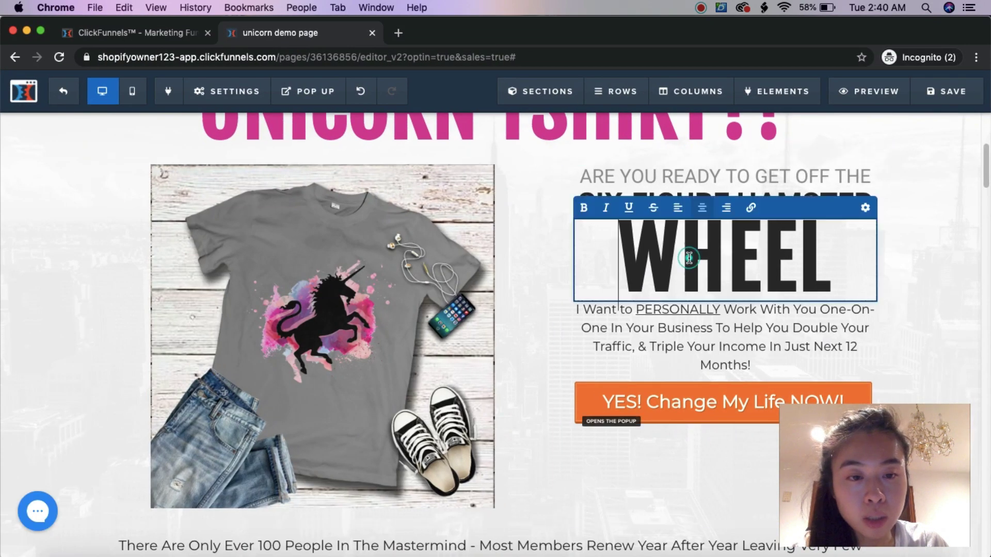
pyautogui.tripleClick(720, 336)
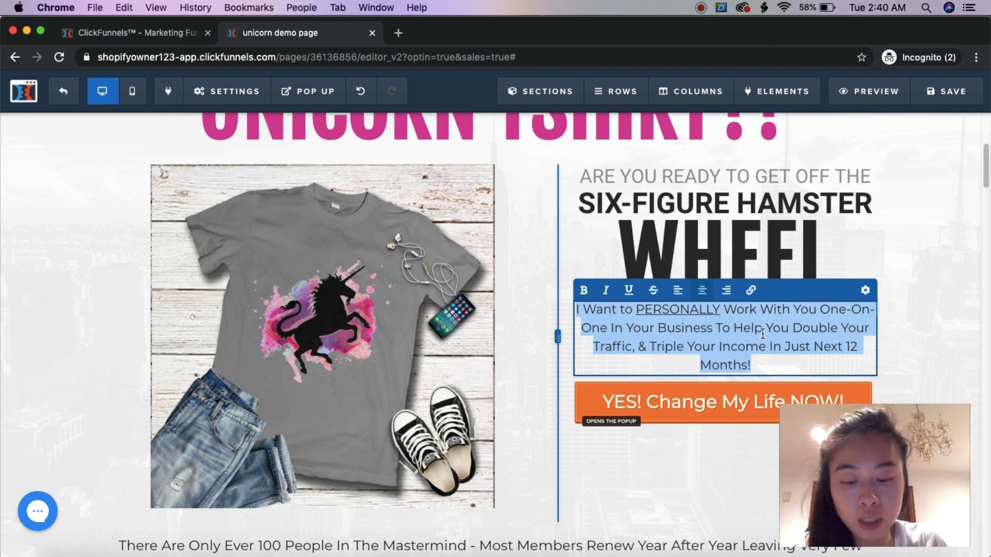
pyautogui.press('super+v')
pyautogui.press('super+a')
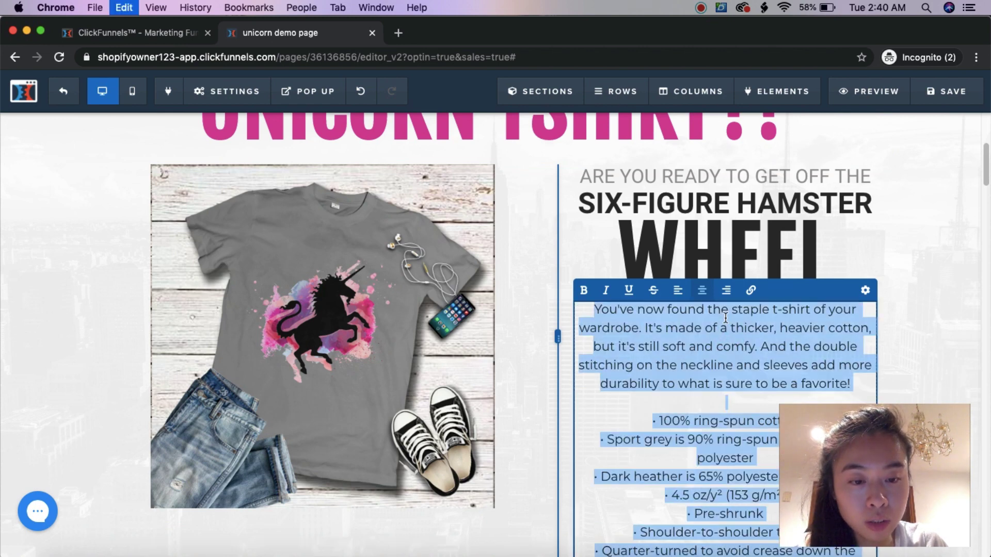
pyautogui.click(678, 291)
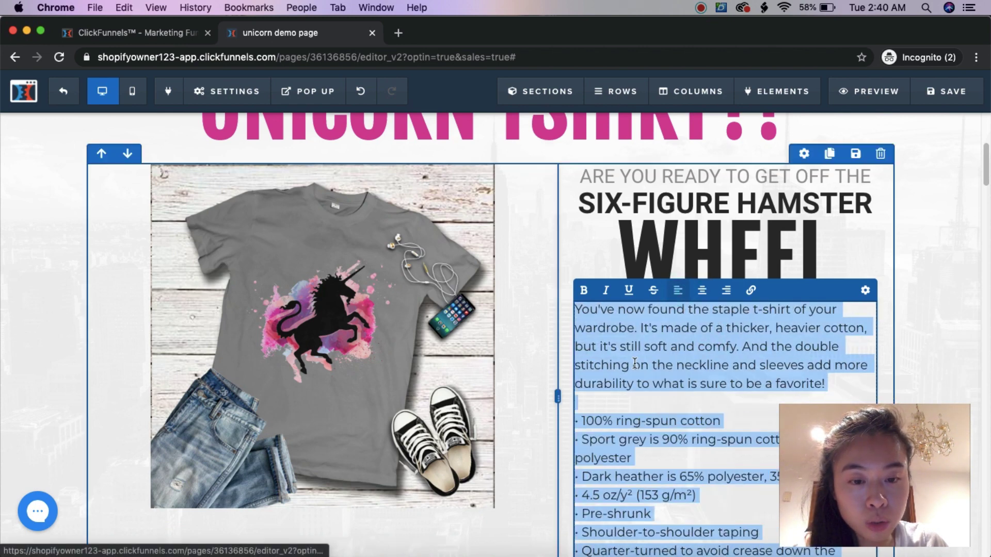
pyautogui.click(549, 346)
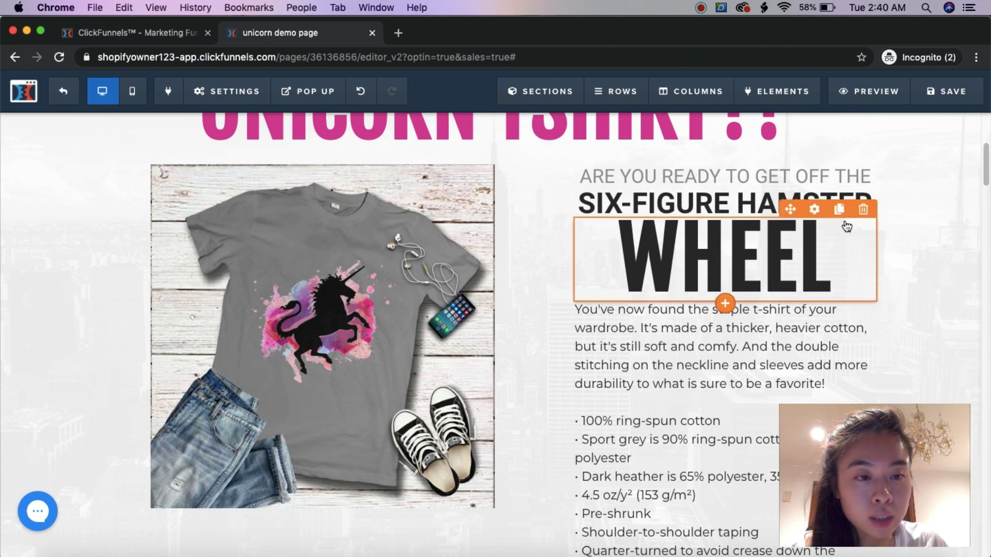
# Delete the "WHEEL", "SIX-FIGURE HAMSTER" and "ARE YOU READY TO GET OFF THE" headlines above the product description.
pyautogui.click(863, 209)
pyautogui.click(612, 134)
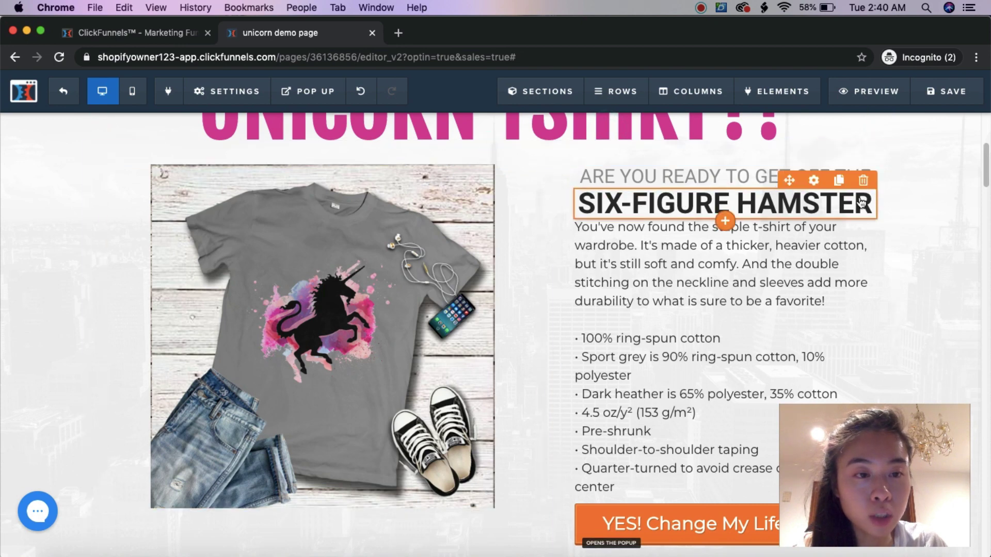
pyautogui.click(864, 175)
pyautogui.click(607, 136)
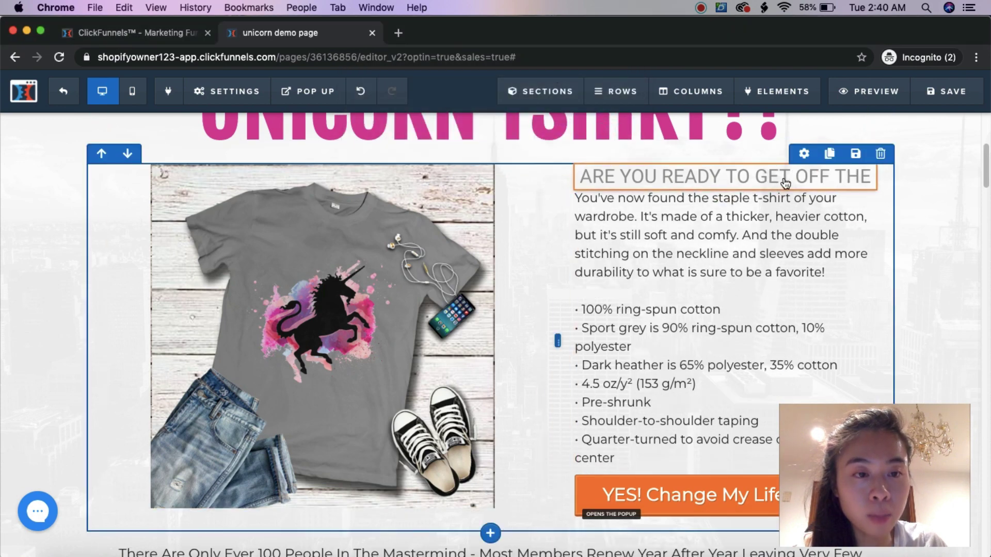
pyautogui.click(864, 155)
pyautogui.click(626, 137)
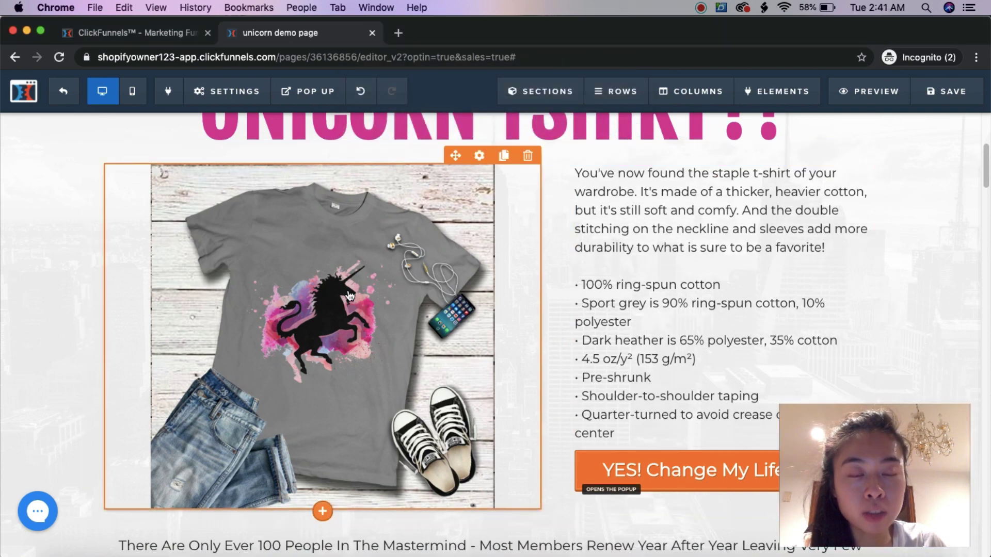
# Open the settings of the orange "YES! Change My Life NOW!" button below the product description.
pyautogui.moveTo(808, 485); pyautogui.dragTo(420, 478)
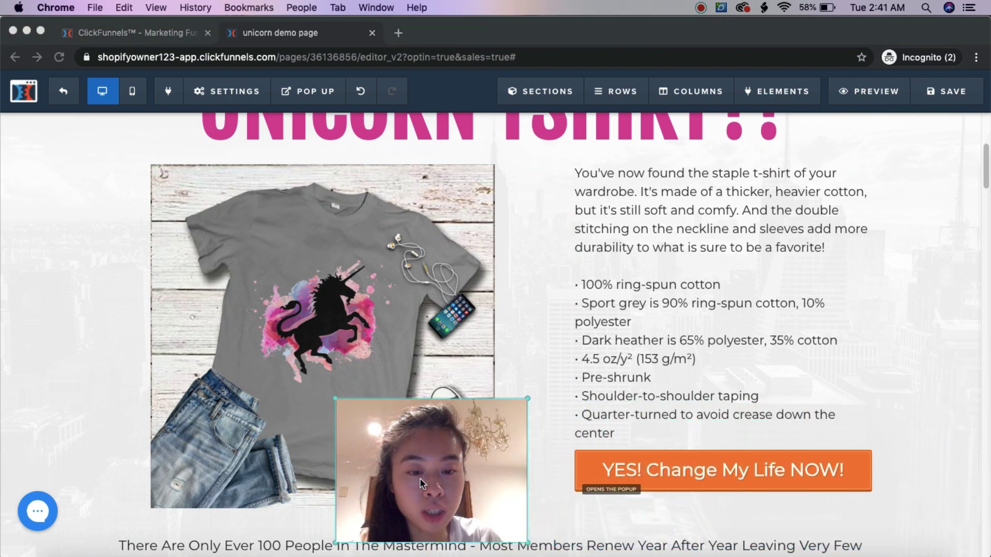
pyautogui.scroll(-1, 916, 393)
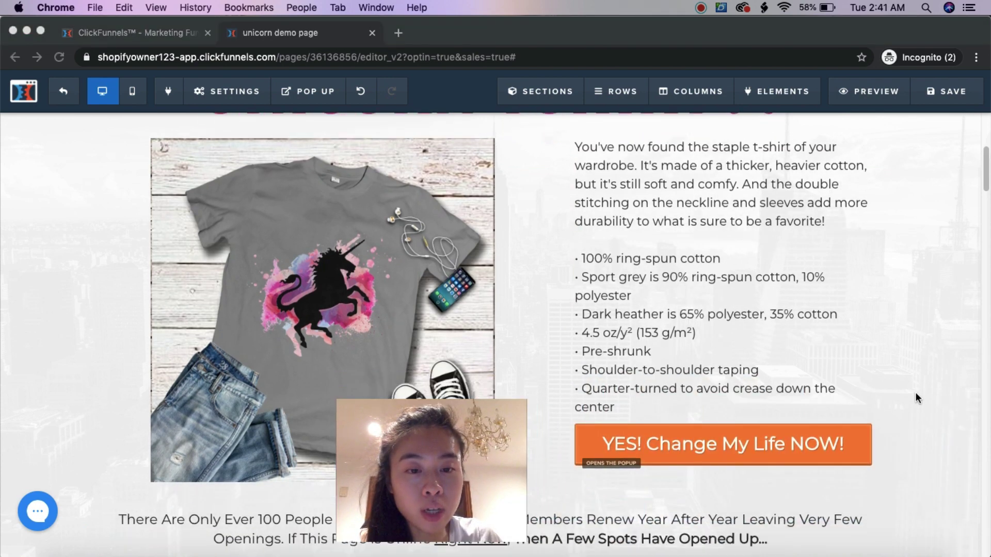
pyautogui.click(673, 442)
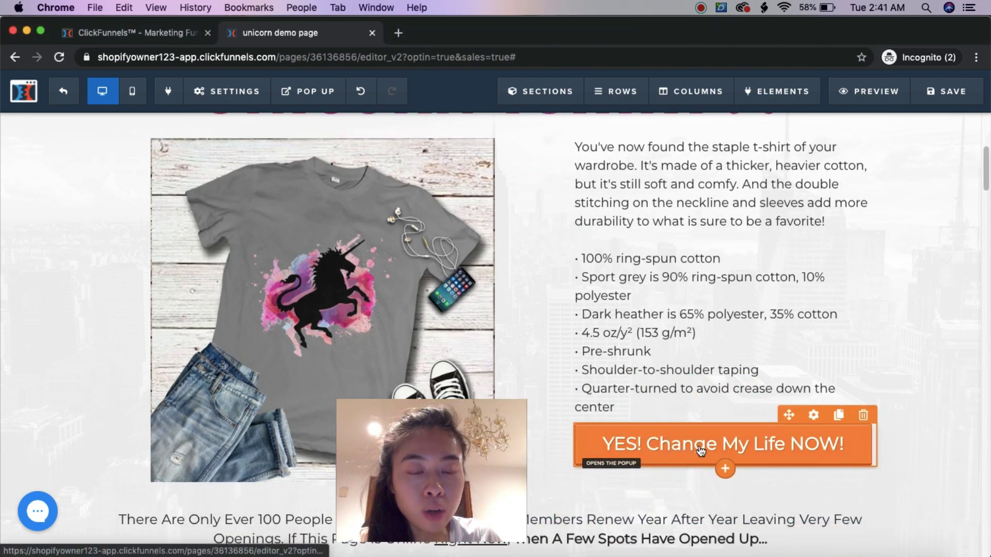
pyautogui.click(770, 450)
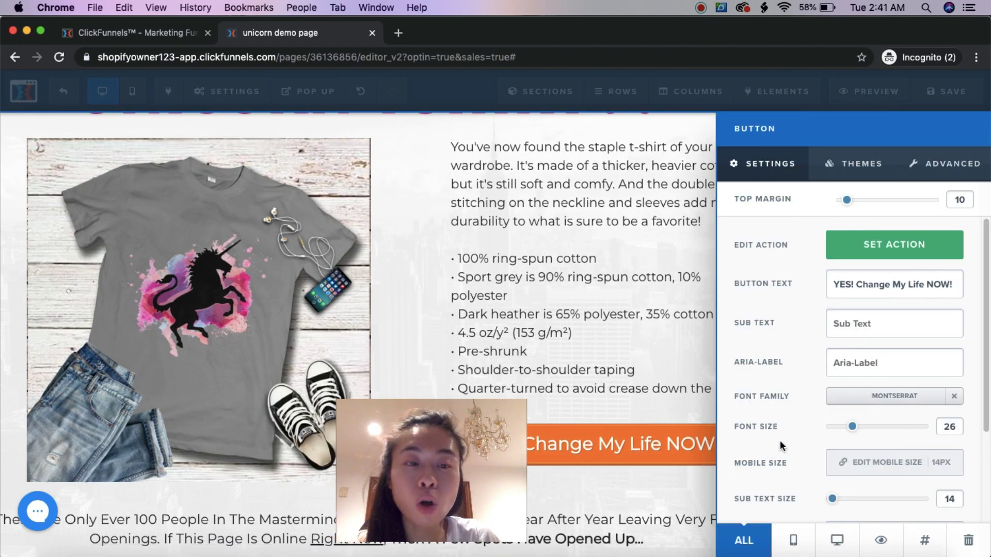
# Replace the orange button's text with "ADD TO CART".
pyautogui.doubleClick(881, 285)
pyautogui.press('super+a')
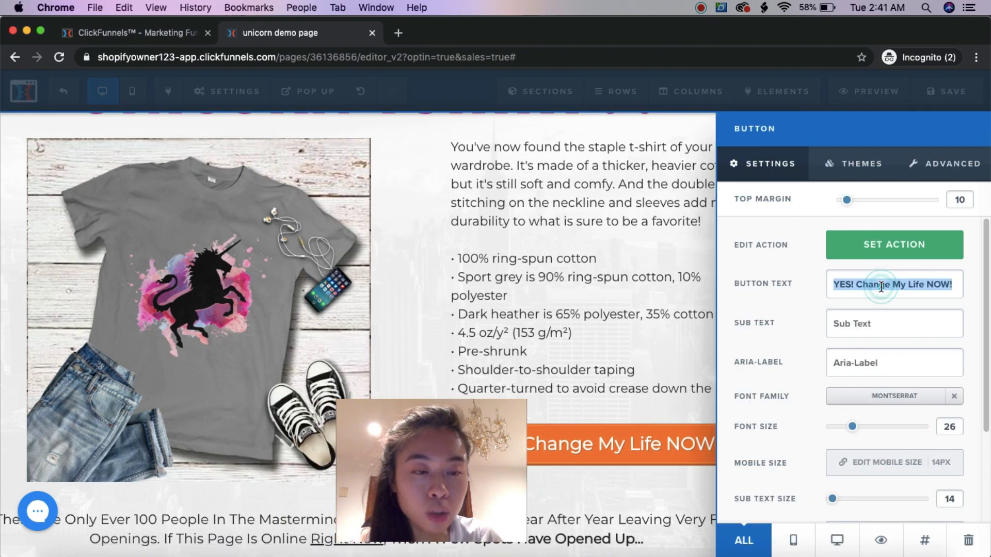
pyautogui.write('ADD')
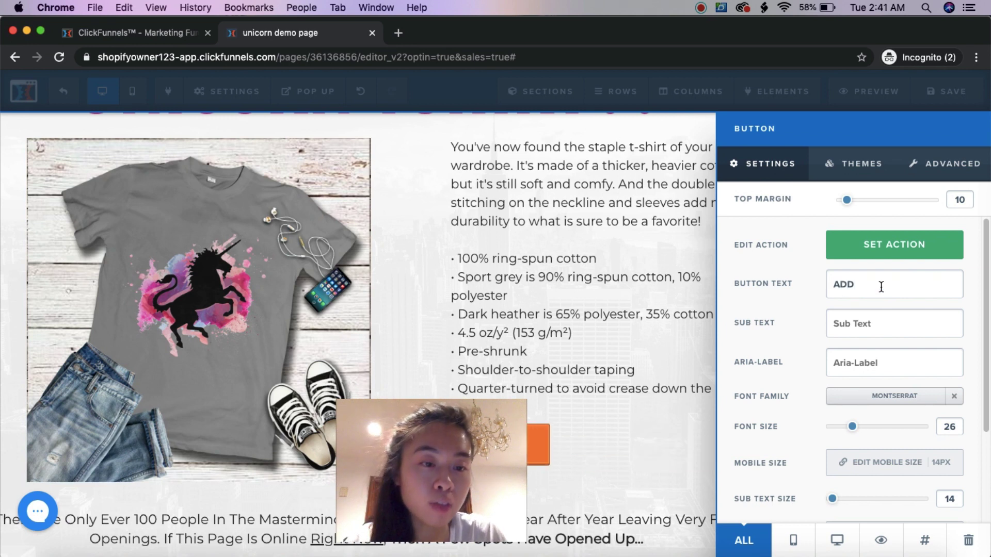
pyautogui.write(' TO CART')
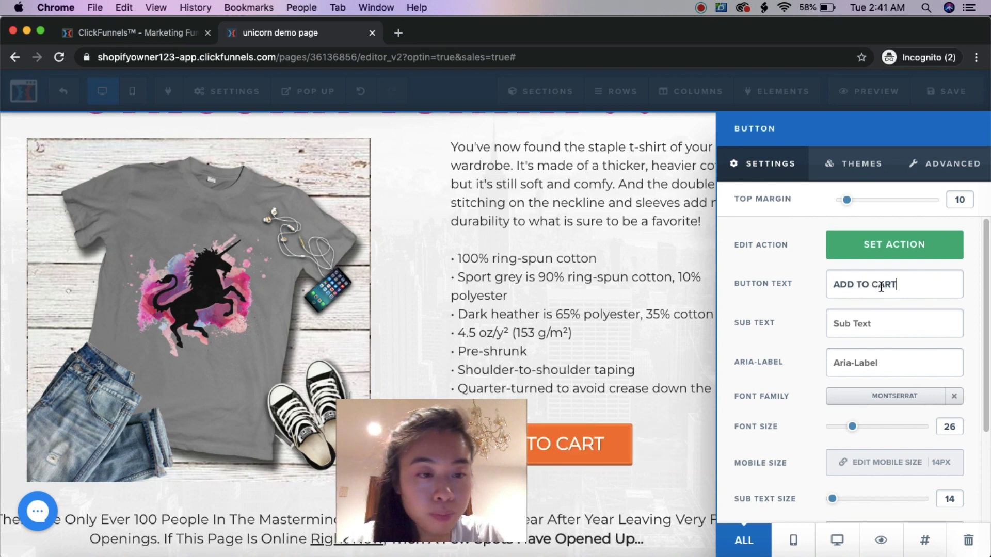
pyautogui.moveTo(473, 436); pyautogui.dragTo(367, 437)
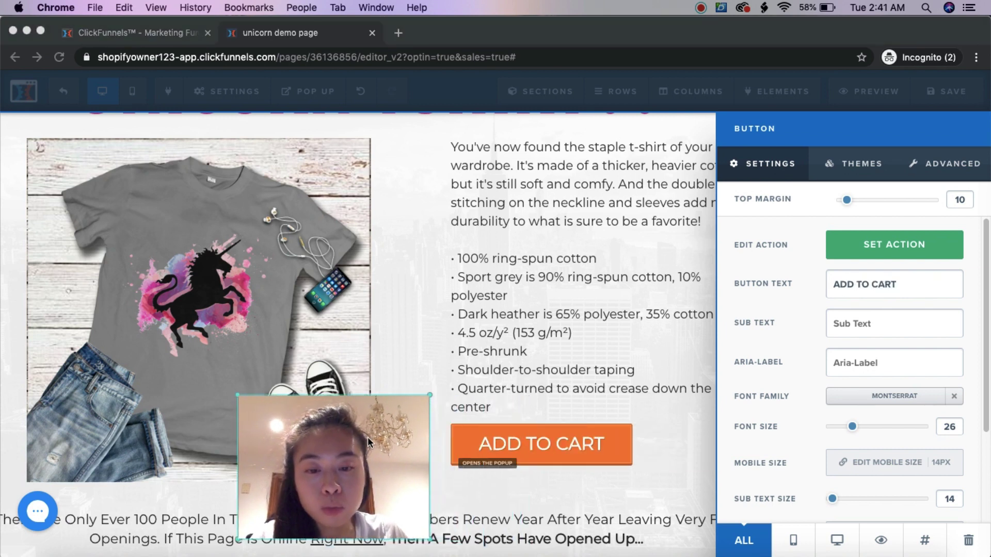
# Try "CLAIM IT NOW!" as the orange button's text.
pyautogui.click(911, 285)
pyautogui.moveTo(911, 285); pyautogui.dragTo(760, 284)
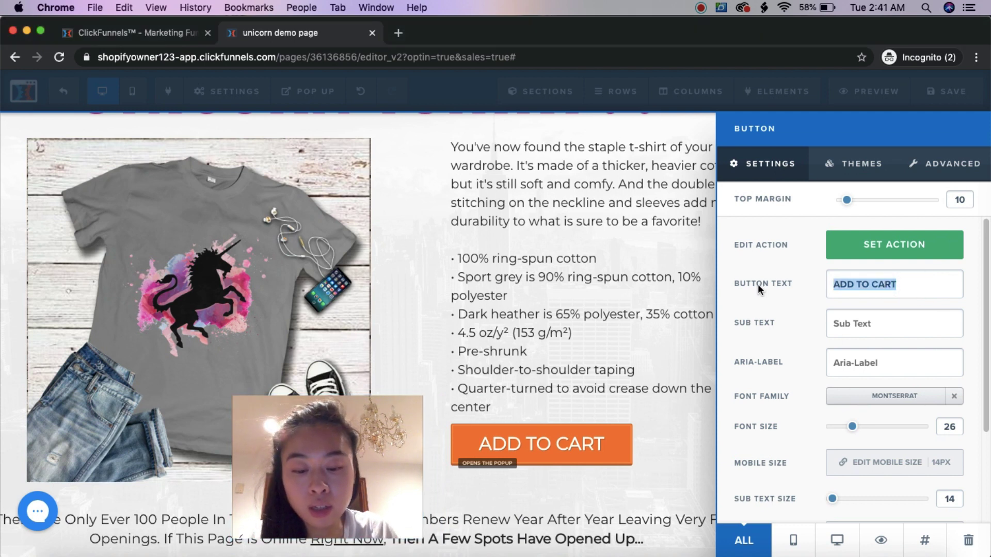
pyautogui.write('CLAIM IT NOW!')
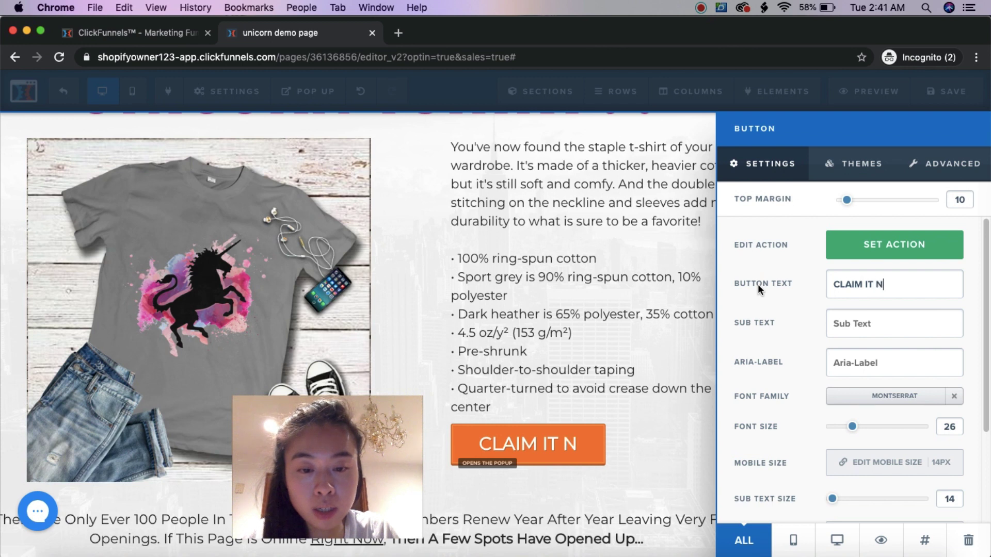
# Clear the orange button's text and set it to "BUY IT NOW!".
pyautogui.press('BackSpace')
pyautogui.press('BackSpace')
pyautogui.press('BackSpace')
pyautogui.press('BackSpace')
pyautogui.press('BackSpace')
pyautogui.press('BackSpace')
pyautogui.press('BackSpace')
pyautogui.press('BackSpace')
pyautogui.press('BackSpace')
pyautogui.press('BackSpace')
pyautogui.press('BackSpace')
pyautogui.press('BackSpace')
pyautogui.press('BackSpace')
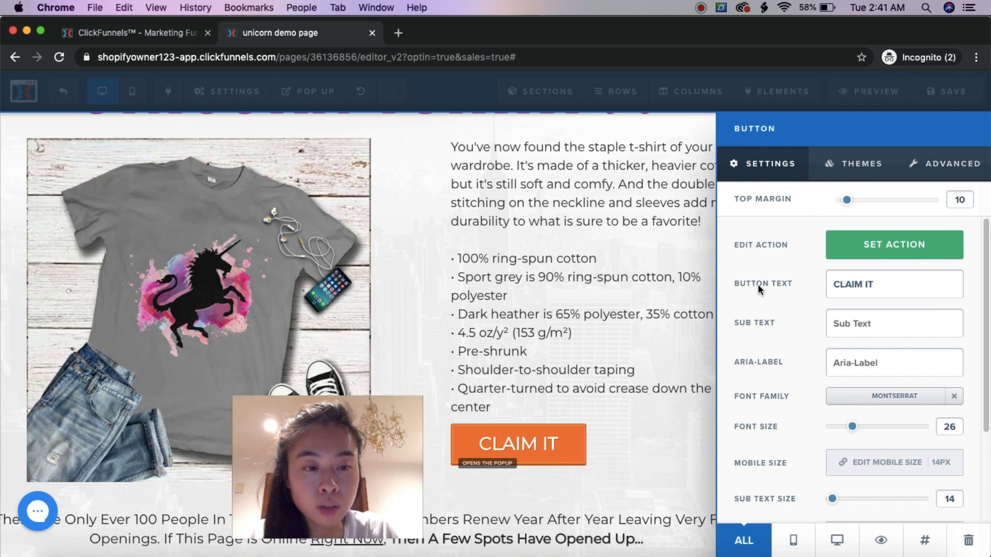
pyautogui.write('BU')
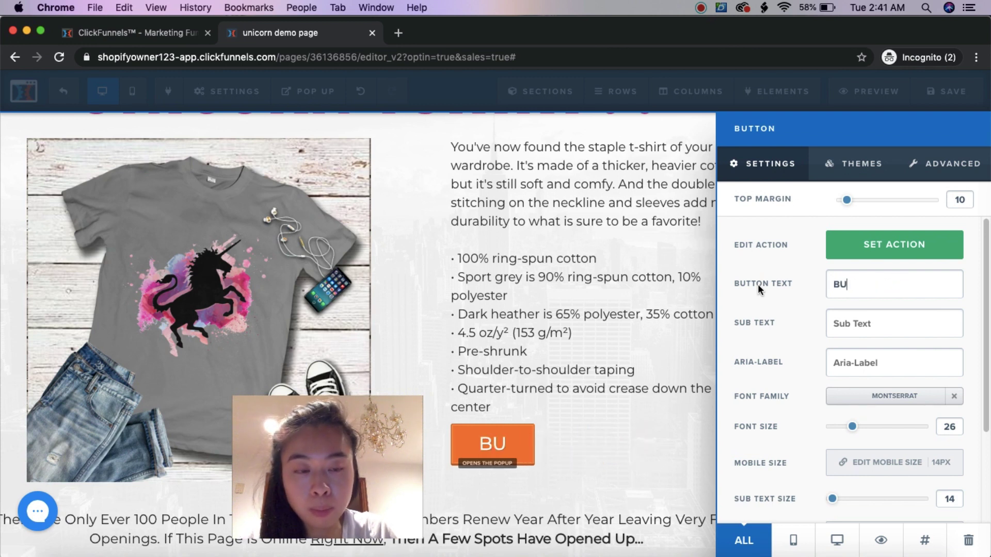
pyautogui.write('Y IT NOW!')
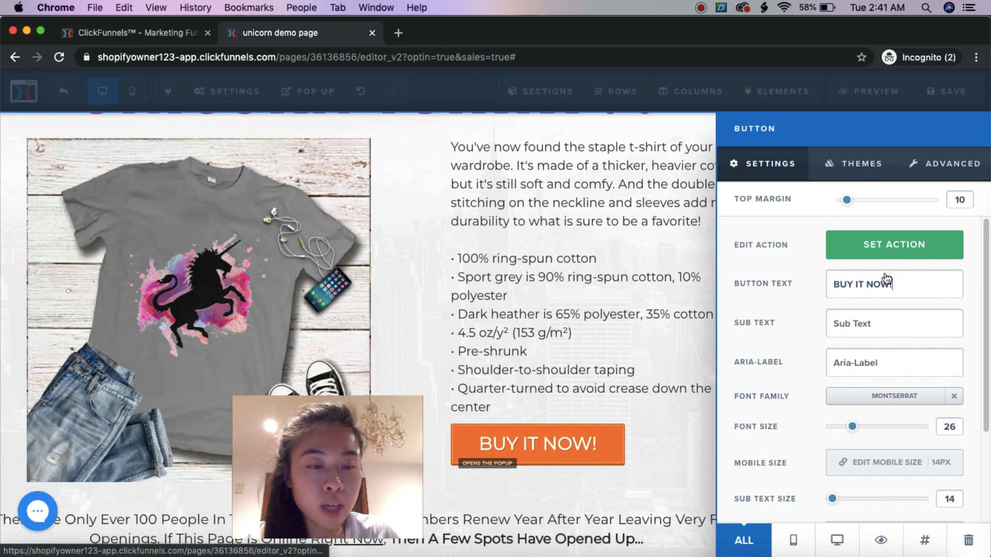
# Set the background colour of the "BUY IT NOW!" button to blue #1a86d0.
pyautogui.scroll(-3, 857, 361)
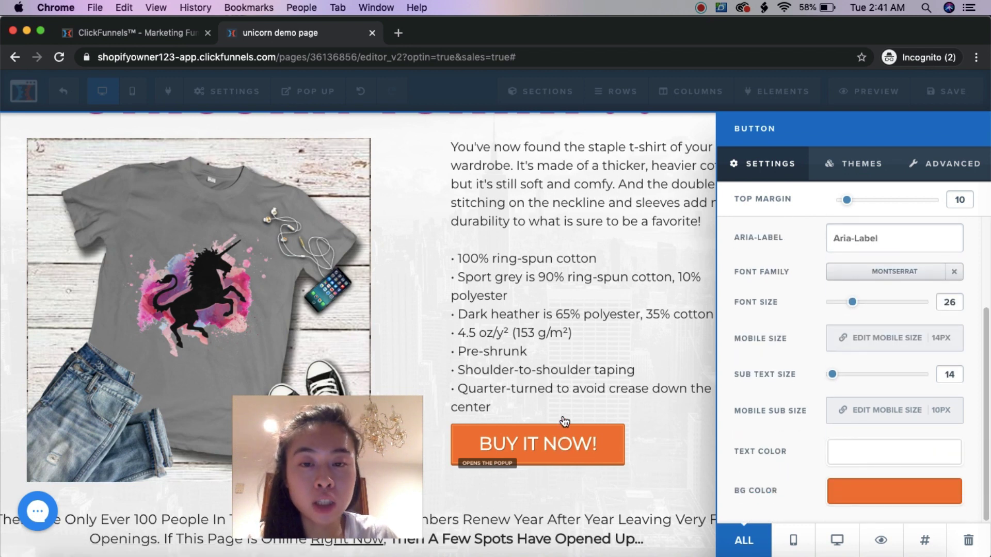
pyautogui.click(899, 492)
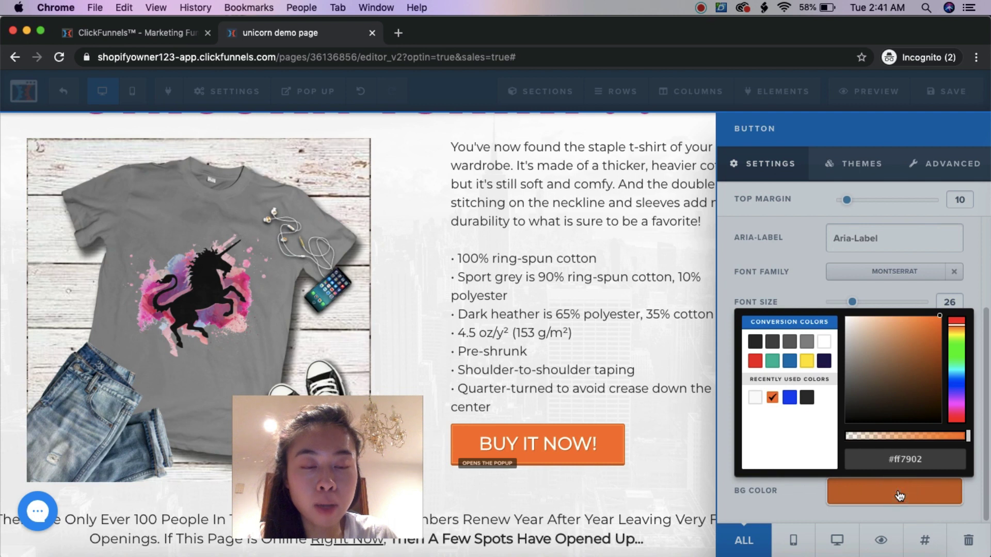
pyautogui.moveTo(951, 360); pyautogui.dragTo(930, 341)
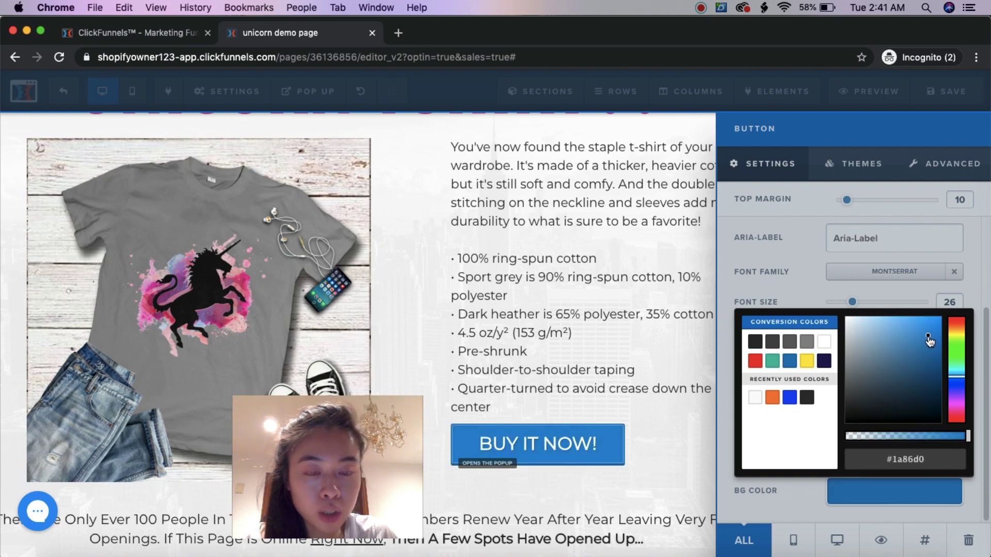
pyautogui.click(641, 370)
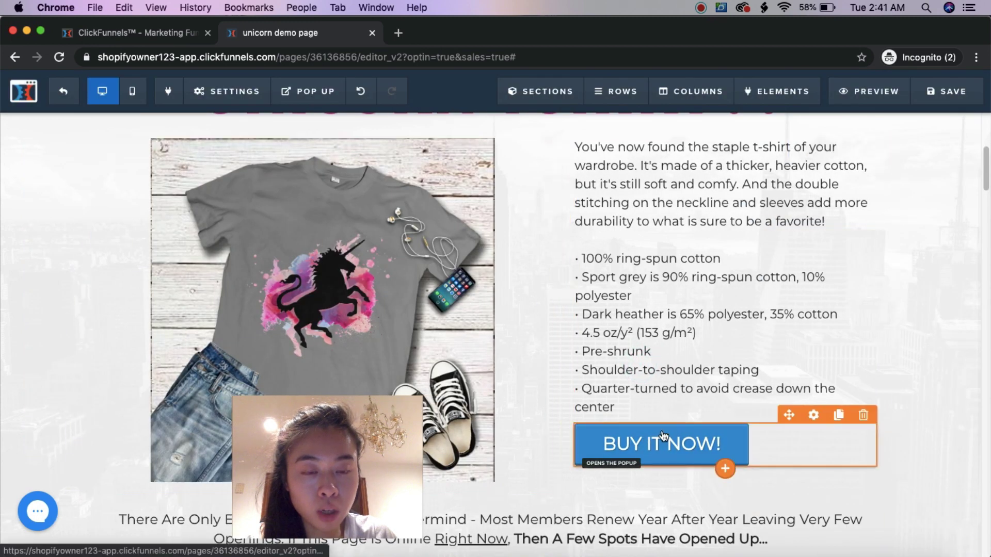
# Set the "BUY IT NOW!" button's action to go to the next step in the funnel and save the page.
pyautogui.click(814, 416)
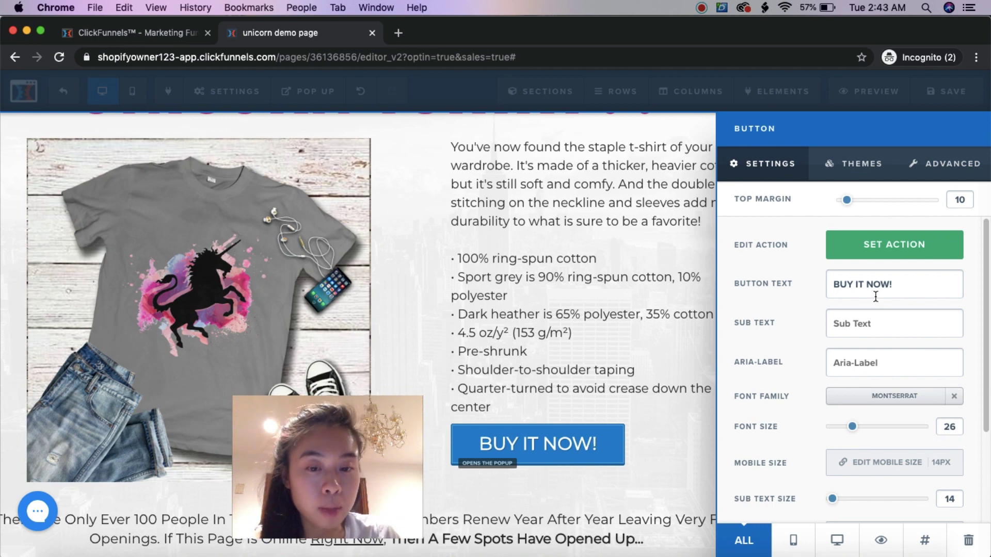
pyautogui.click(887, 253)
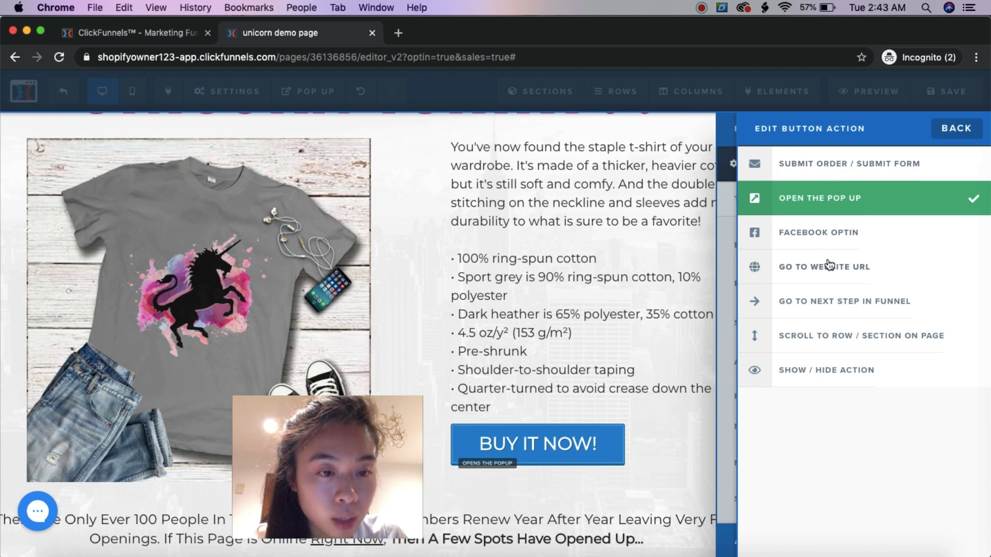
pyautogui.click(800, 312)
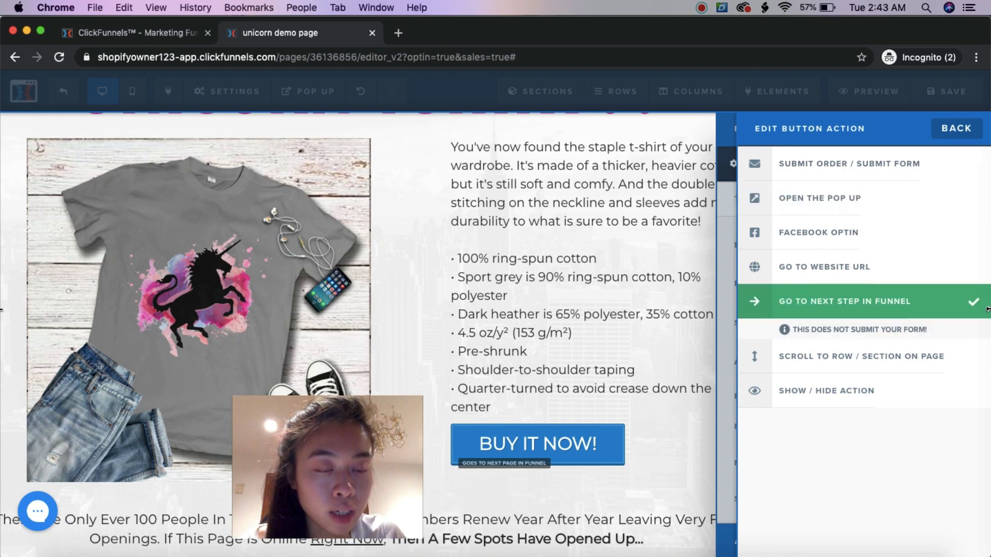
pyautogui.click(681, 300)
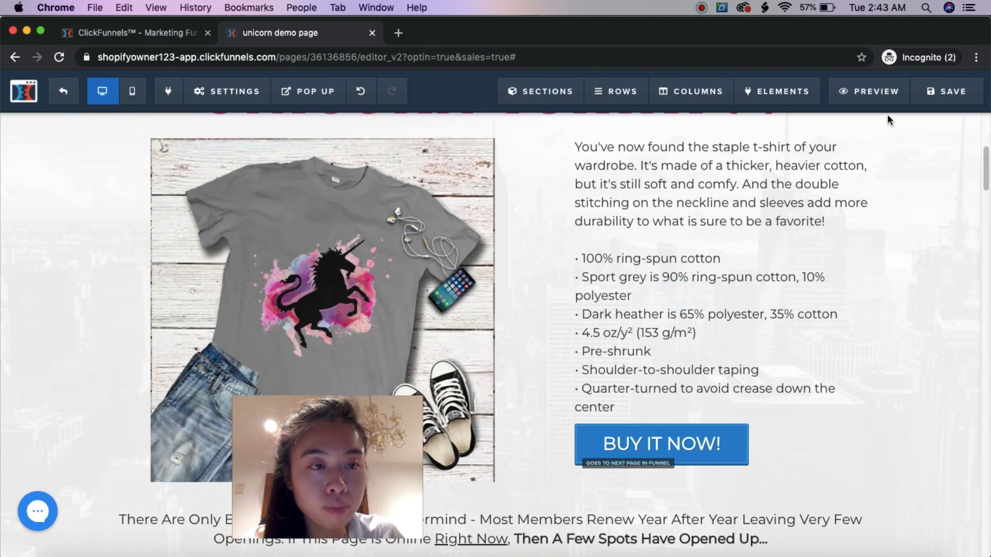
pyautogui.click(934, 106)
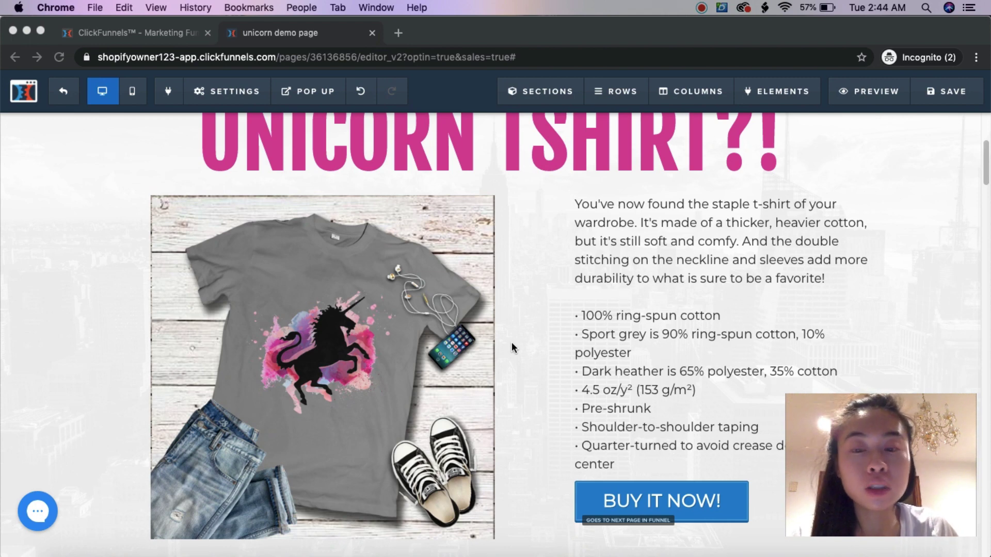
# Delete the text element about only 100 people in the Mastermind below the product row.
pyautogui.scroll(4, 510, 342)
pyautogui.scroll(2, 509, 342)
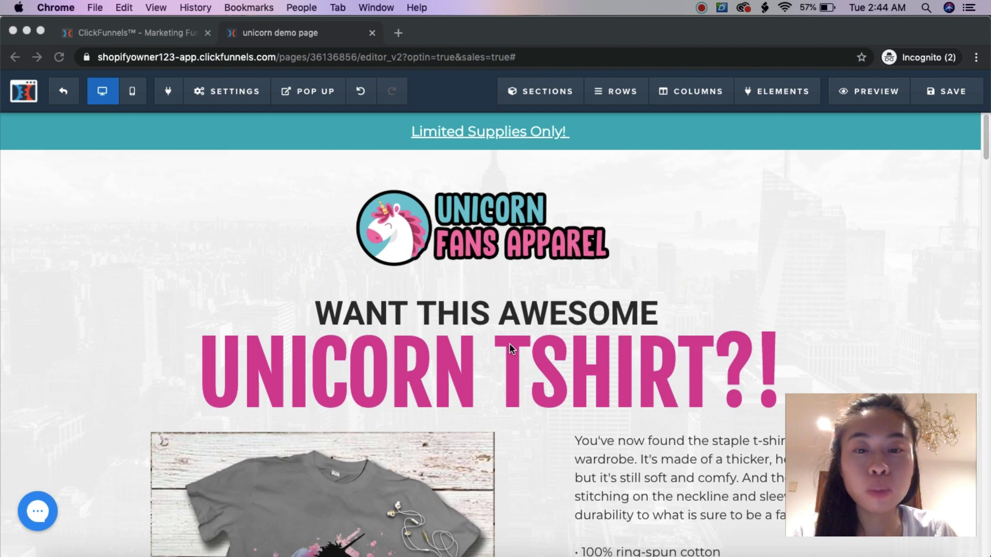
pyautogui.scroll(-3, 510, 343)
pyautogui.scroll(-8, 531, 222)
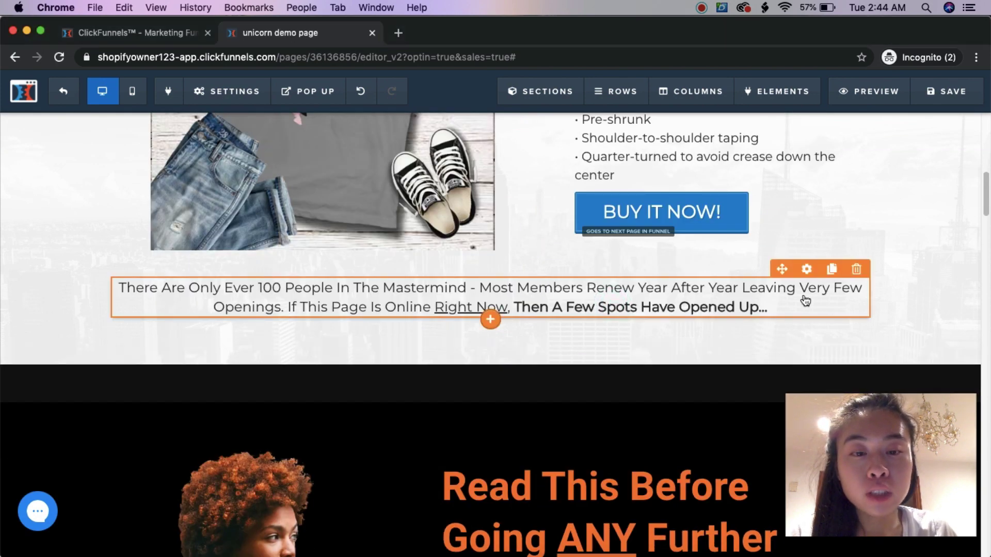
pyautogui.click(855, 269)
pyautogui.click(622, 136)
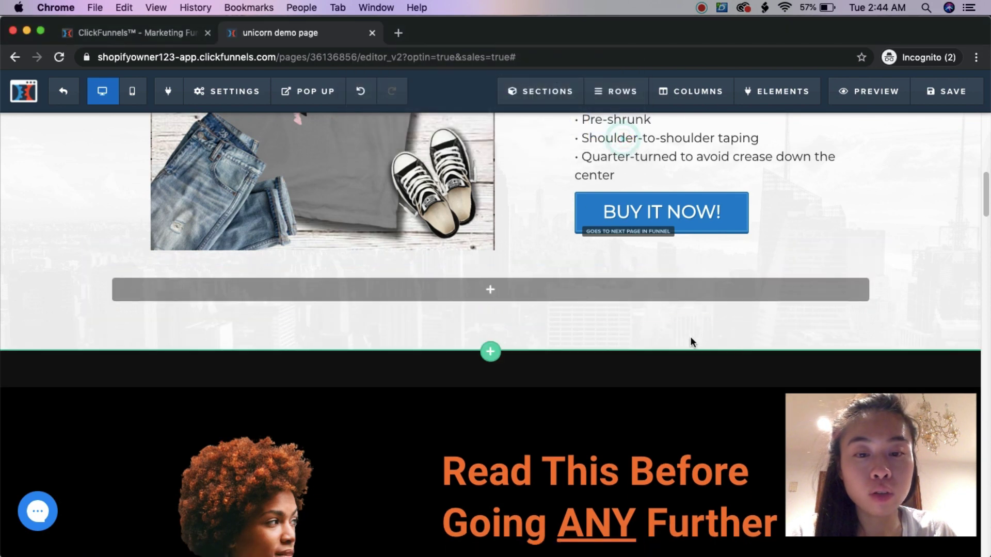
# Delete the narrow black section below the product and the "Read This Before Going ANY Further" section.
pyautogui.scroll(-3, 862, 338)
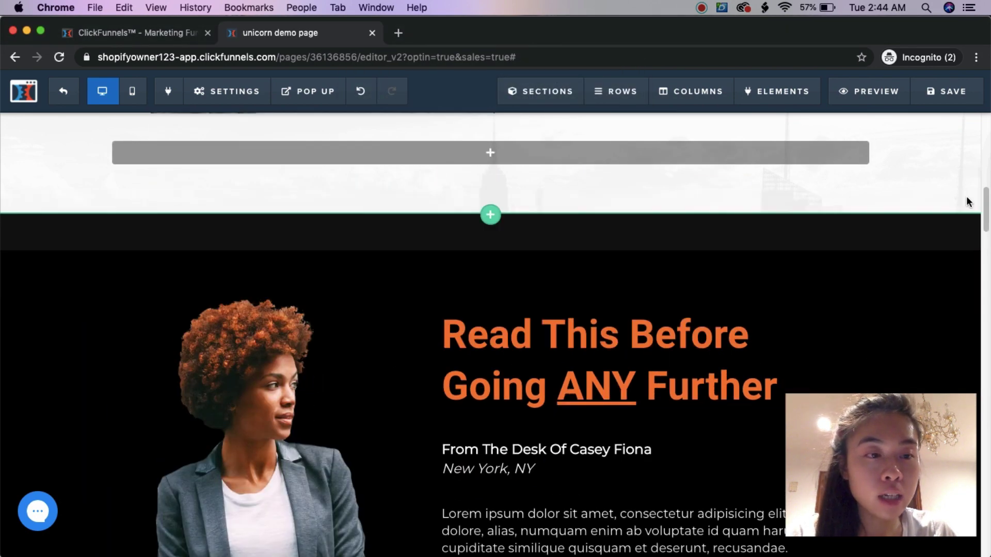
pyautogui.click(964, 253)
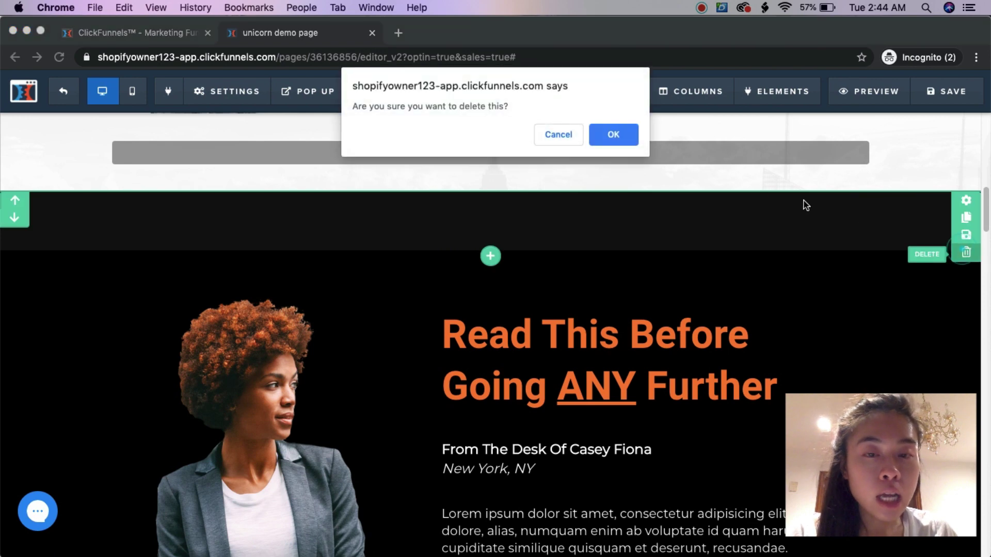
pyautogui.click(611, 138)
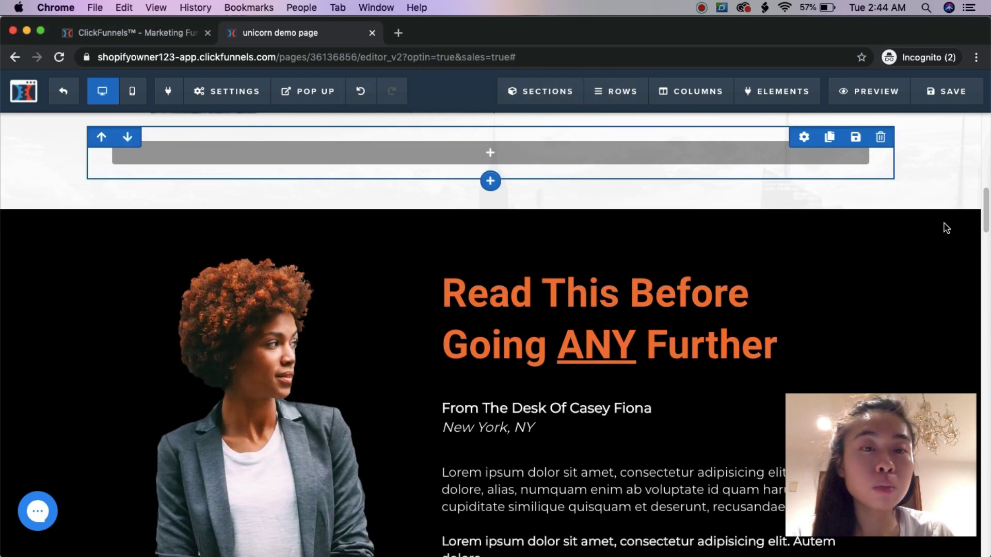
pyautogui.click(966, 249)
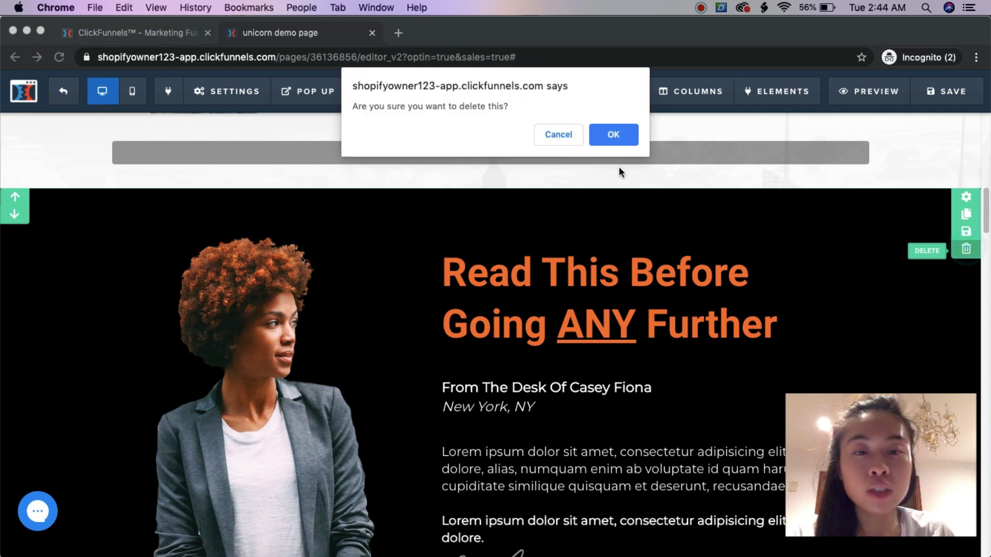
pyautogui.click(619, 133)
# Delete the "Take A Sneak Peek Inside... THE MASTERMIND" video section and the "DON'T JUST TAKE OUR WORD FOR IT..." testimonial section.
pyautogui.moveTo(932, 283)
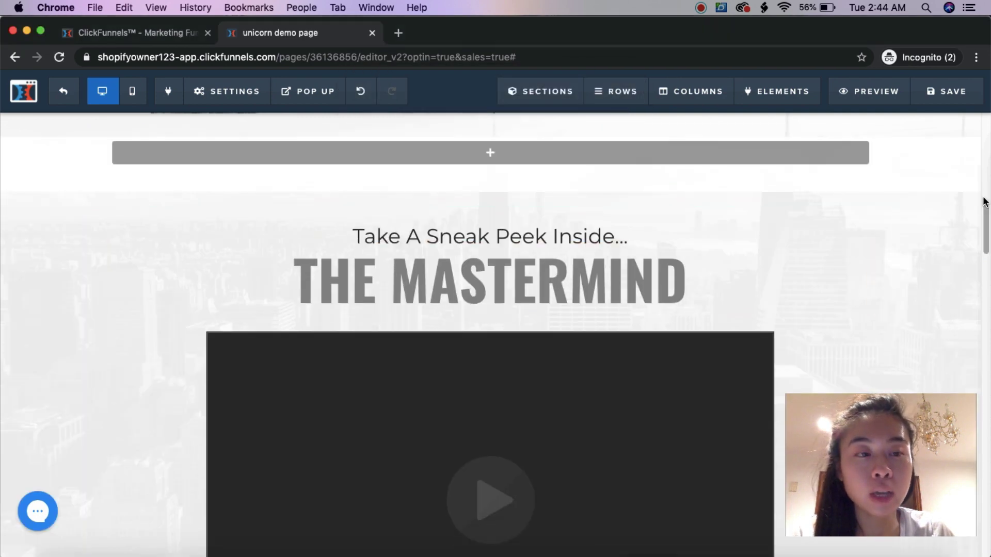
pyautogui.click(967, 199)
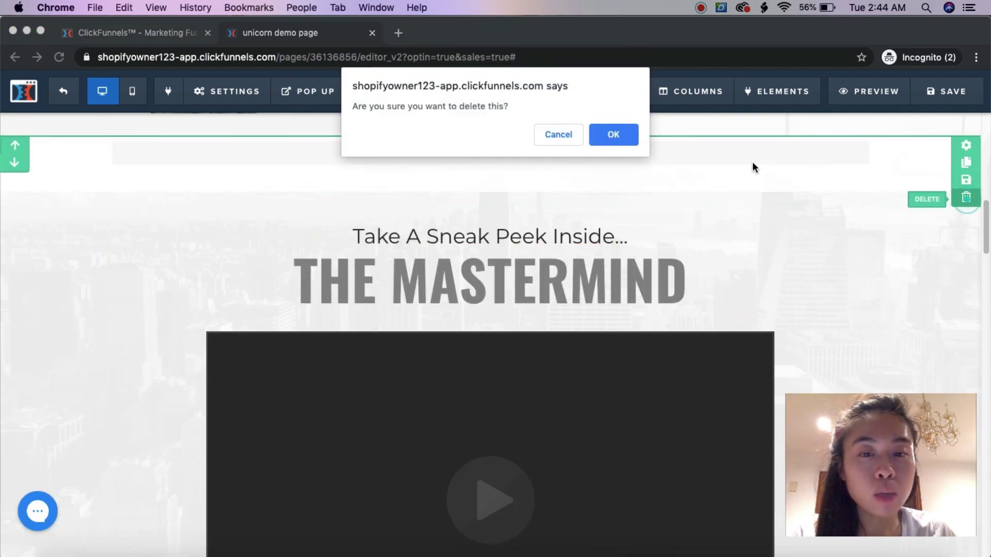
pyautogui.click(614, 133)
pyautogui.moveTo(938, 165)
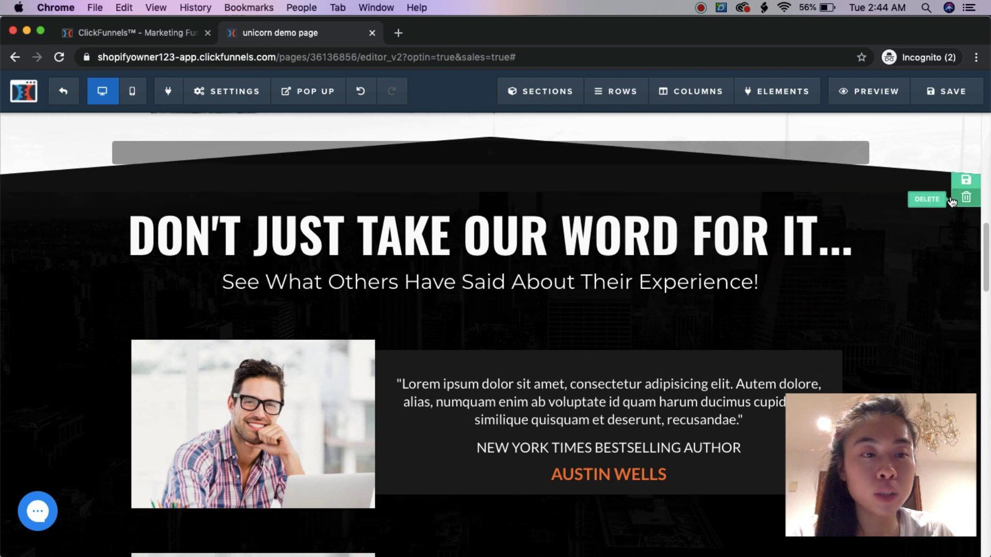
pyautogui.click(966, 199)
pyautogui.click(613, 133)
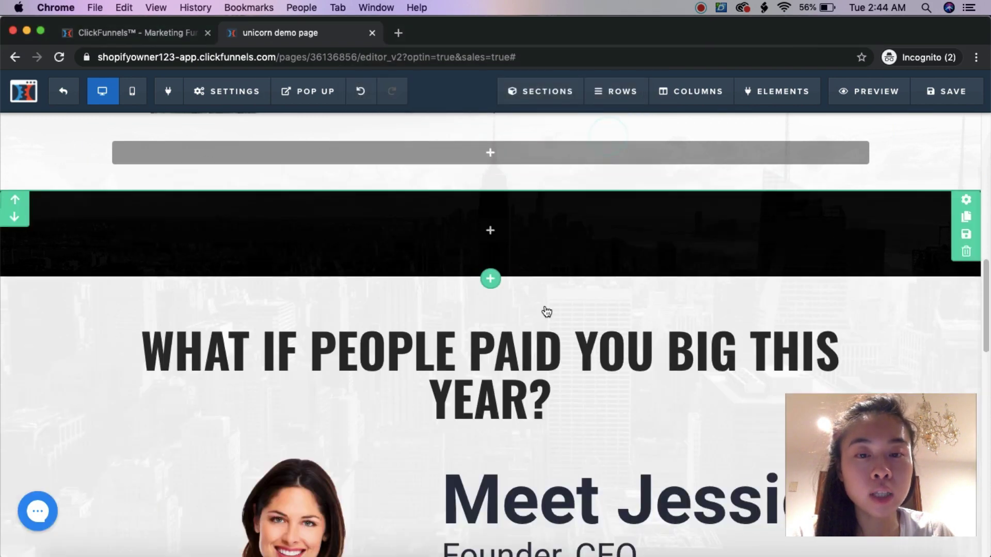
# Delete the "WHAT IF PEOPLE PAID YOU BIG THIS YEAR?" section and the empty black section above it.
pyautogui.moveTo(964, 274)
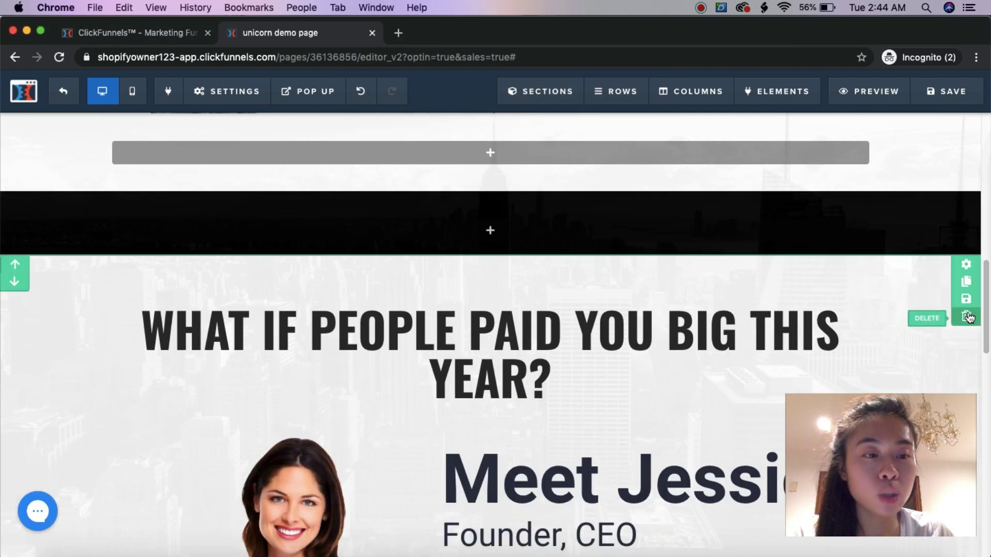
pyautogui.click(966, 316)
pyautogui.click(614, 134)
pyautogui.moveTo(966, 234)
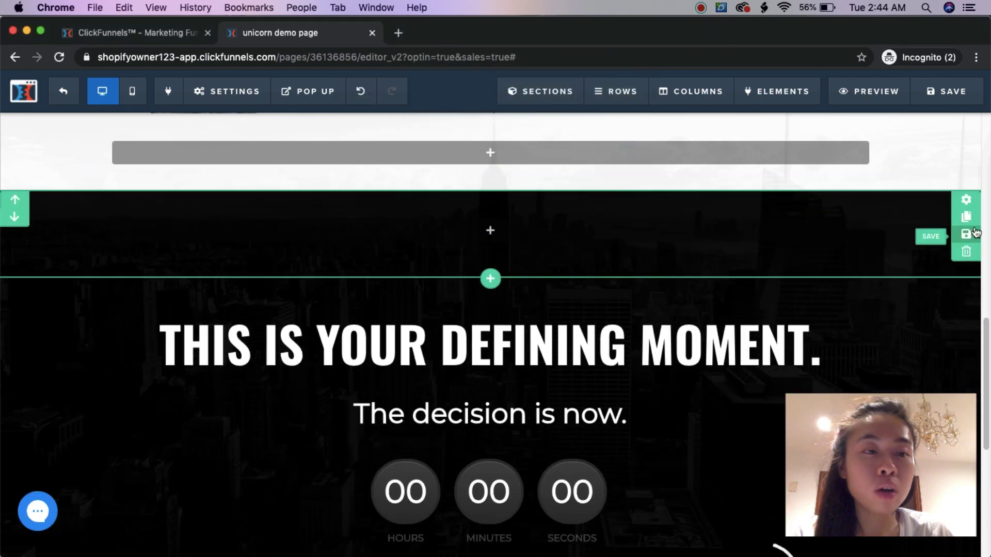
pyautogui.click(967, 253)
pyautogui.click(613, 133)
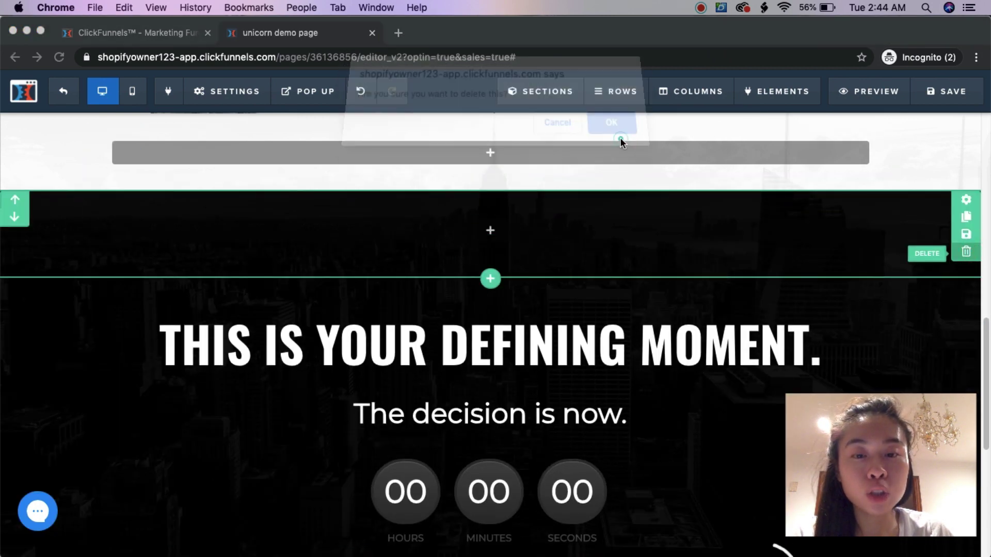
# Delete the "THIS IS YOUR DEFINING MOMENT." section with the countdown and orange button.
pyautogui.moveTo(965, 222)
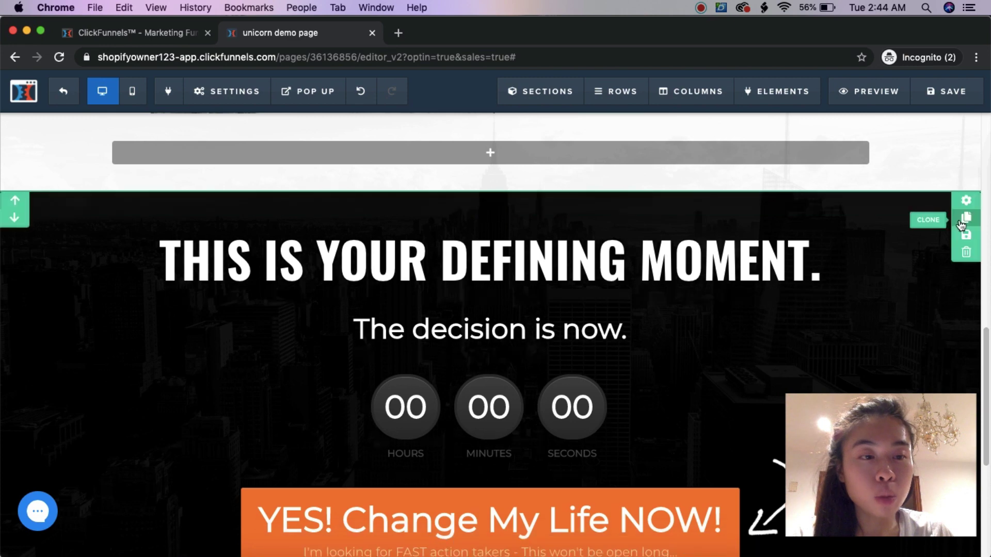
pyautogui.click(966, 253)
pyautogui.click(613, 133)
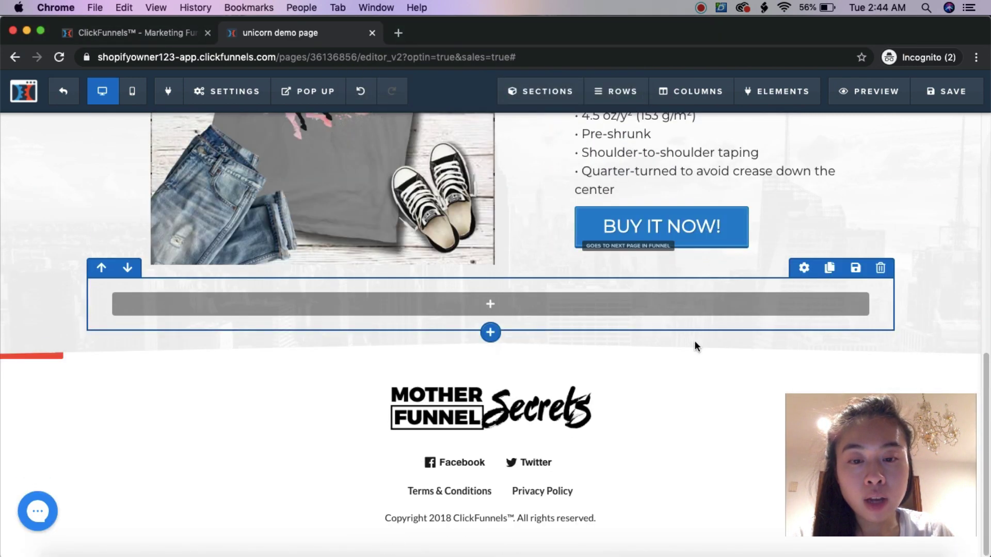
# Delete the empty row between the T-shirt product row and the footer.
pyautogui.scroll(10, 341, 210)
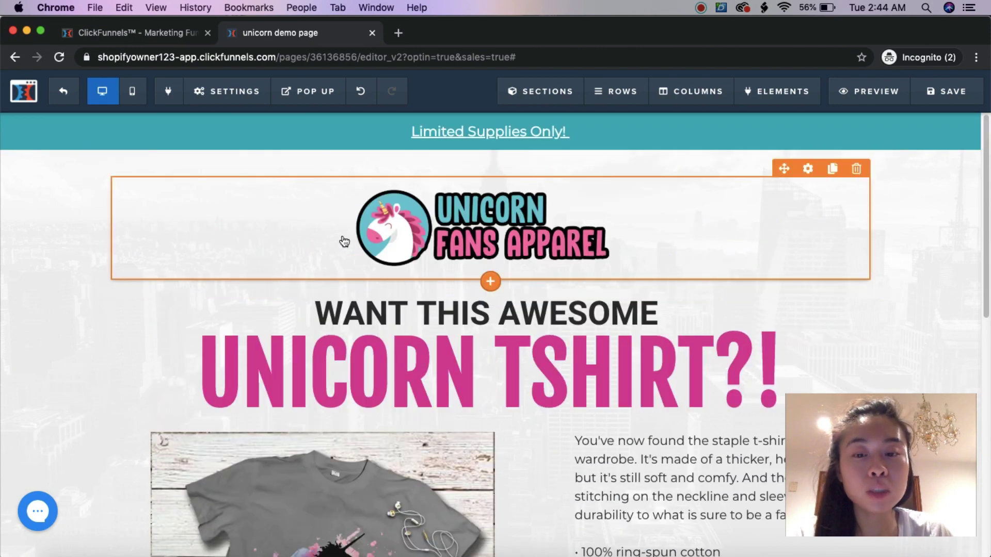
pyautogui.scroll(-7, 344, 241)
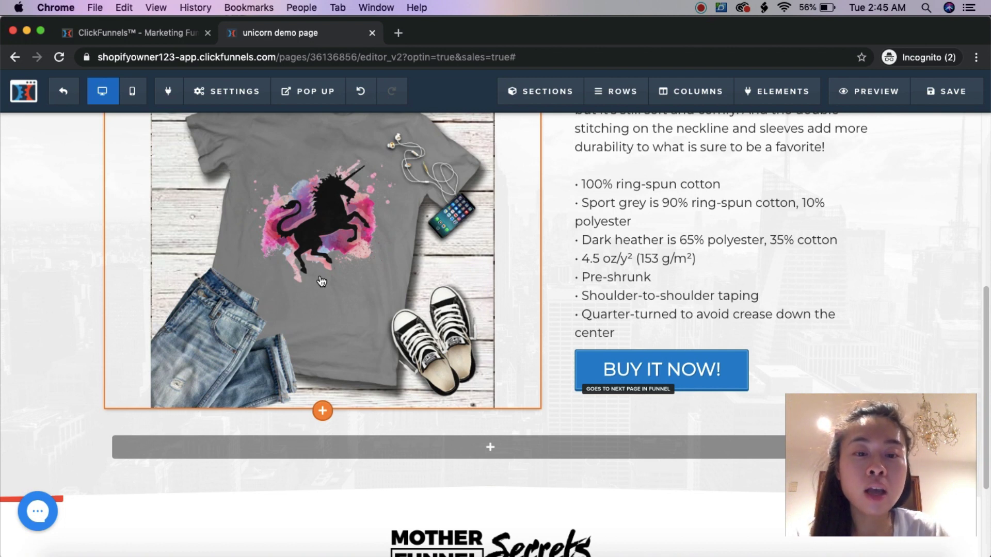
pyautogui.scroll(-1, 361, 315)
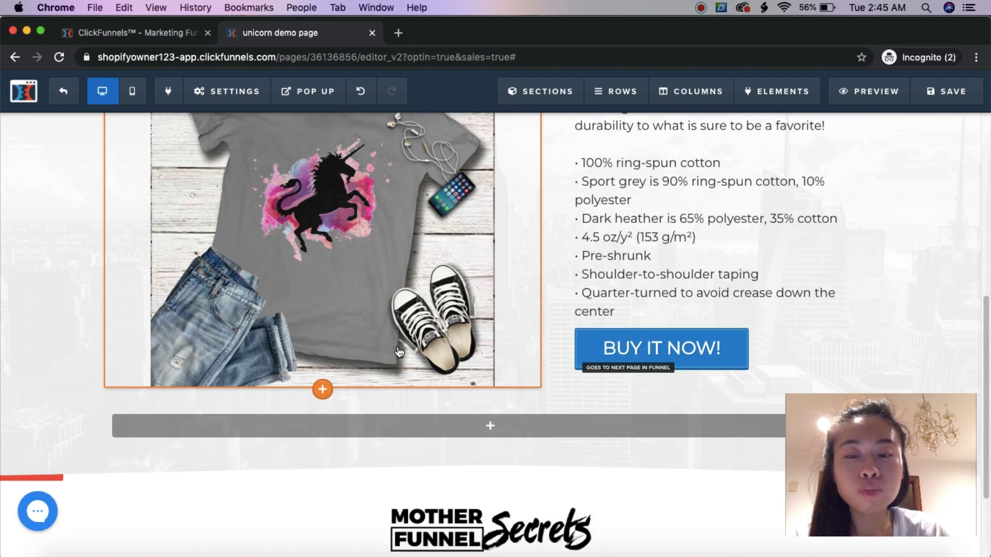
pyautogui.scroll(-5, 399, 352)
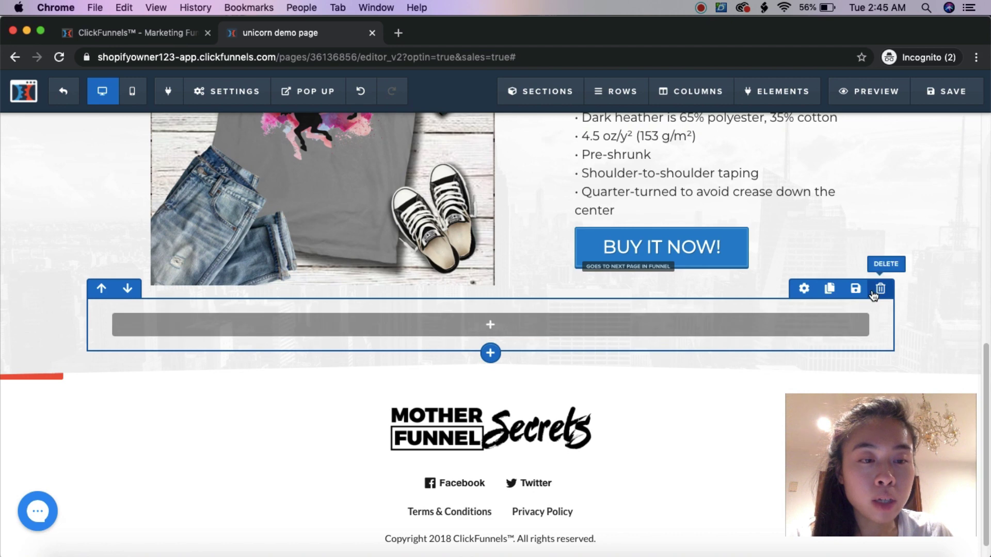
pyautogui.click(880, 290)
pyautogui.click(617, 138)
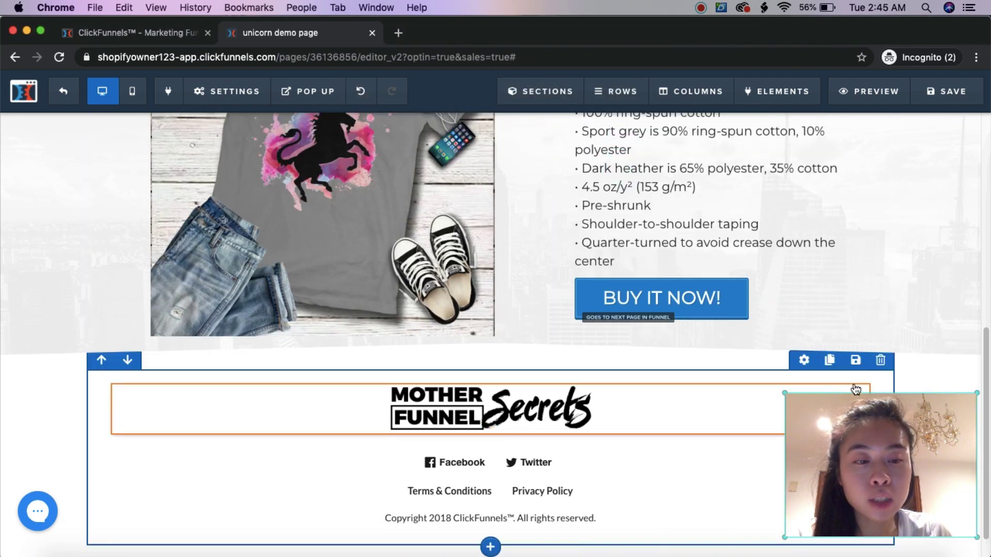
# Delete the "Mother Funnel Secrets" logo image from the footer.
pyautogui.scroll(-1, 890, 355)
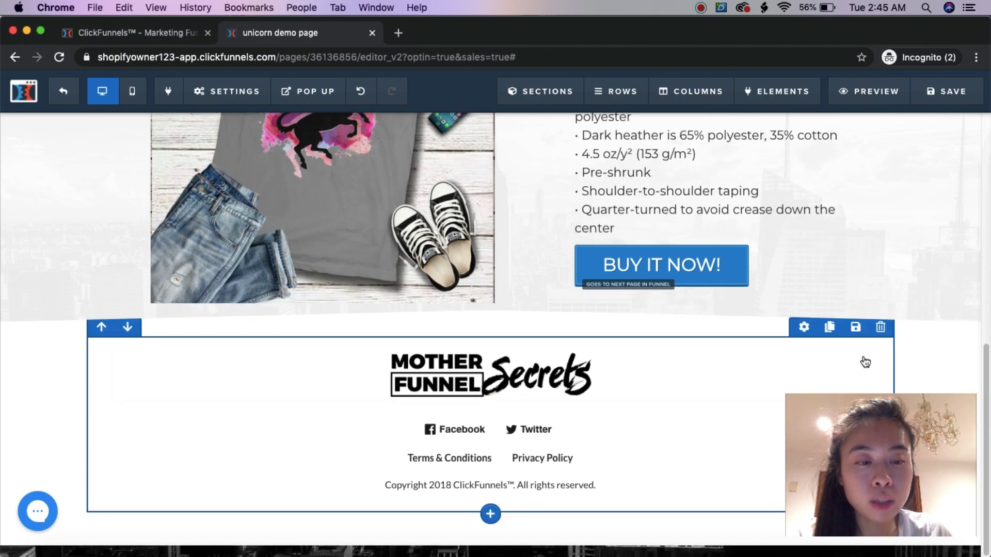
pyautogui.click(857, 342)
pyautogui.click(612, 136)
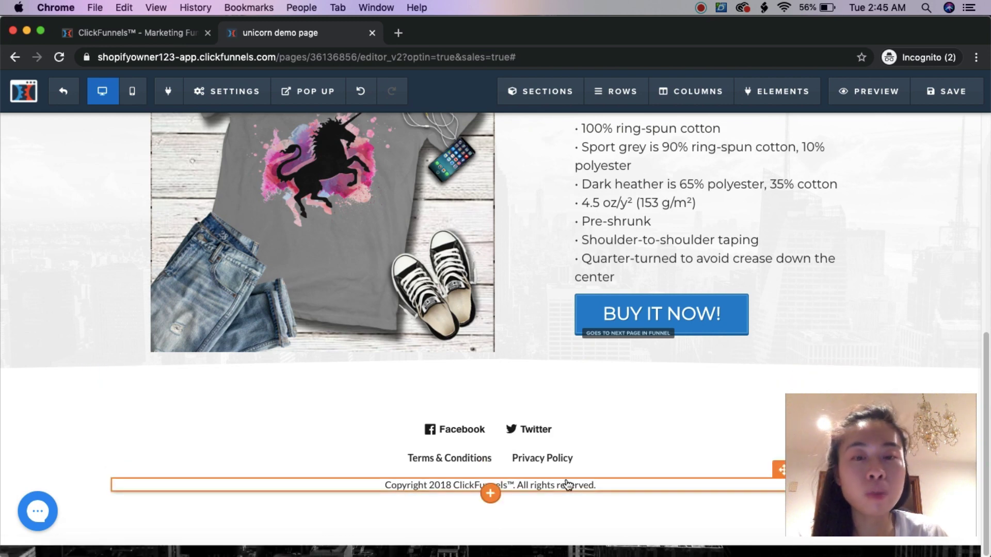
# Save the trimmed landing page and return to its header.
pyautogui.scroll(5, 551, 489)
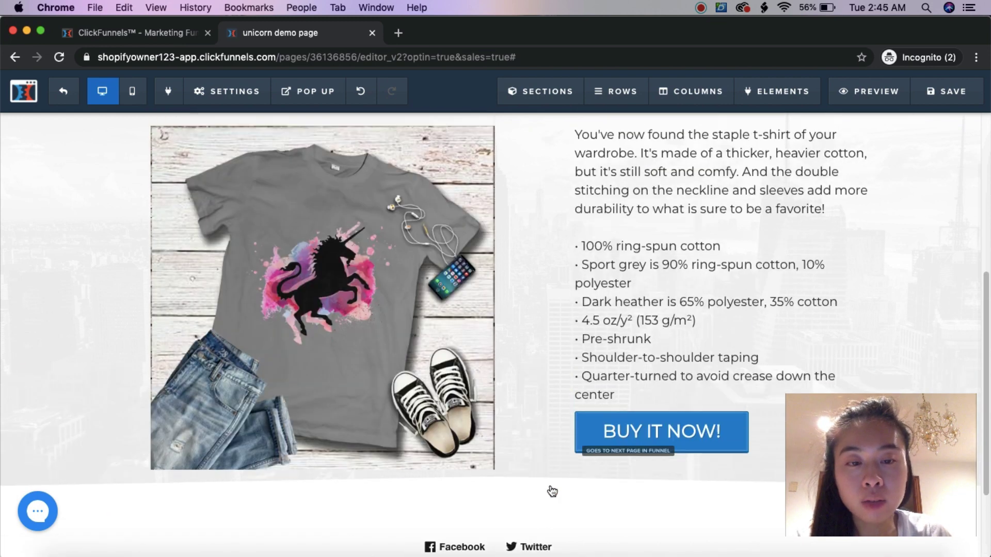
pyautogui.scroll(2, 553, 488)
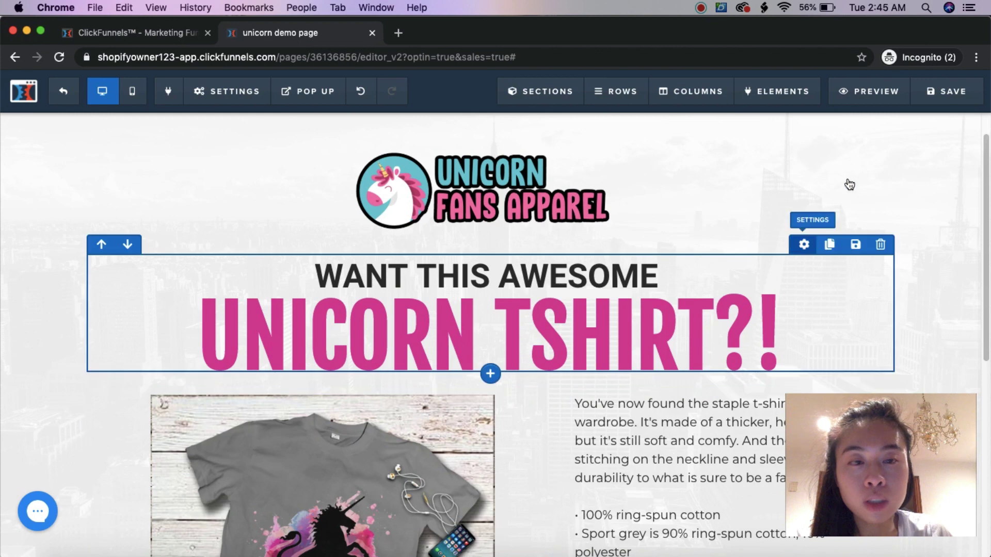
pyautogui.click(932, 94)
pyautogui.scroll(1, 641, 227)
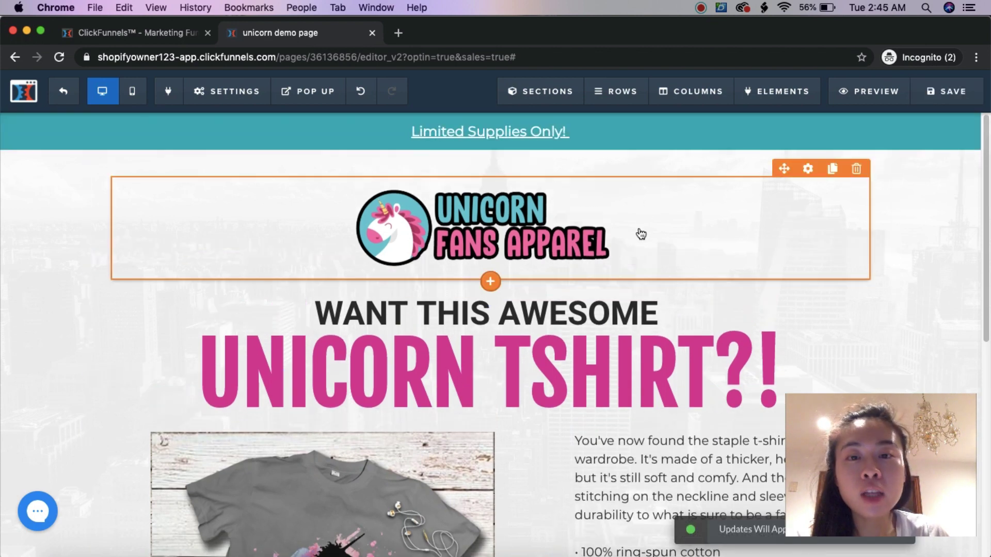
# Leave the page editor, select the Launch Page 1 funnel step and show its Order Form sales templates.
pyautogui.click(59, 93)
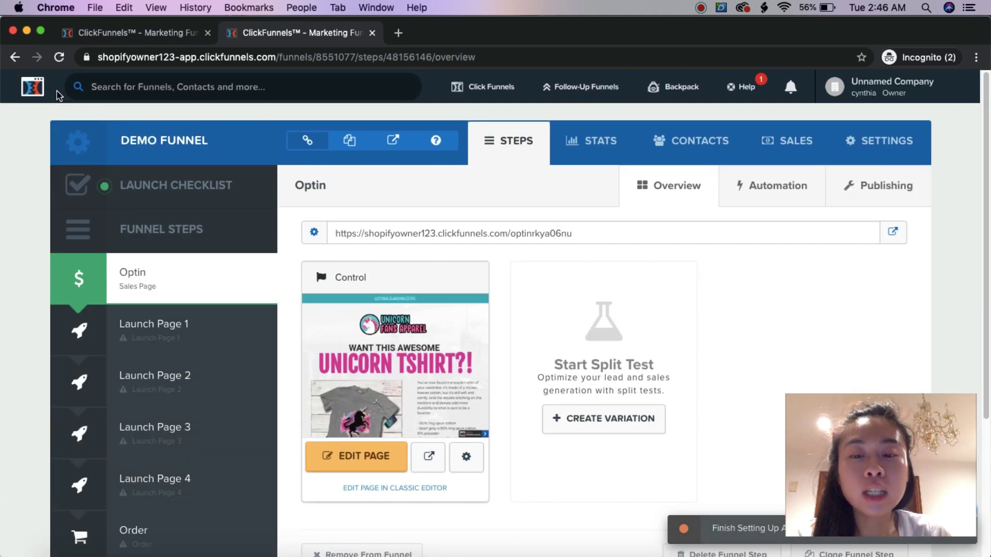
pyautogui.click(162, 324)
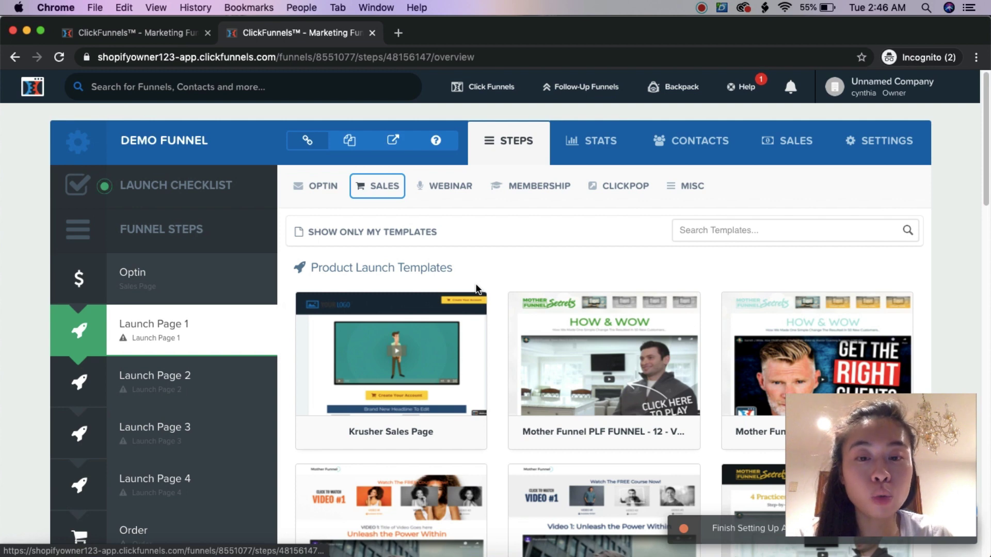
pyautogui.scroll(-5, 552, 381)
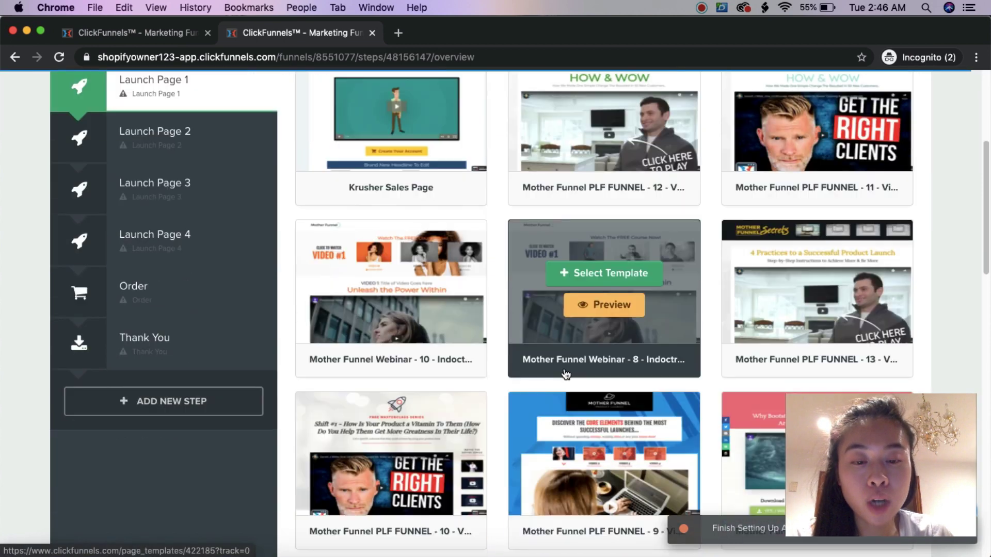
pyautogui.scroll(5, 552, 382)
pyautogui.click(365, 188)
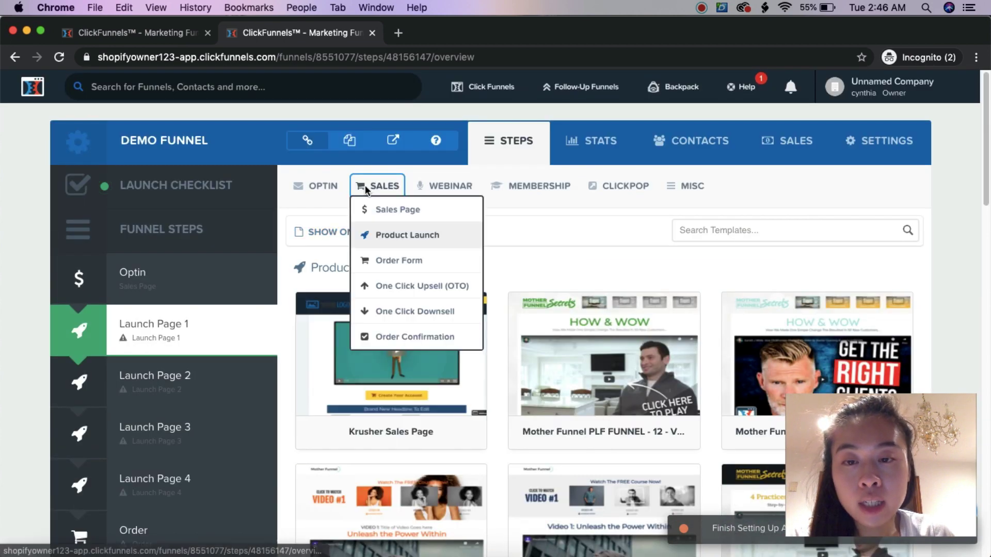
pyautogui.click(394, 262)
pyautogui.moveTo(837, 455); pyautogui.dragTo(271, 449)
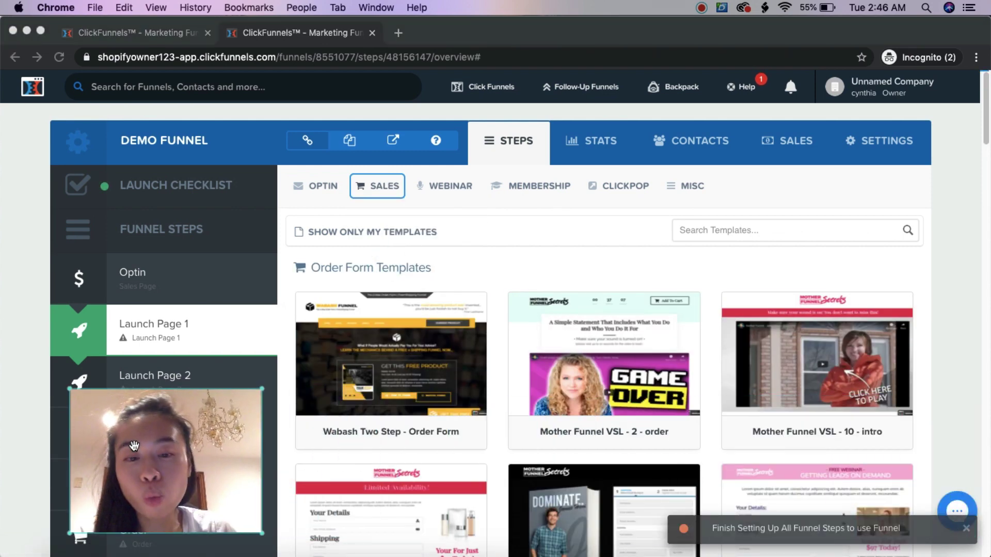
# Browse the Order Form templates for a layout that suits the T-shirt order page.
pyautogui.scroll(-5, 387, 429)
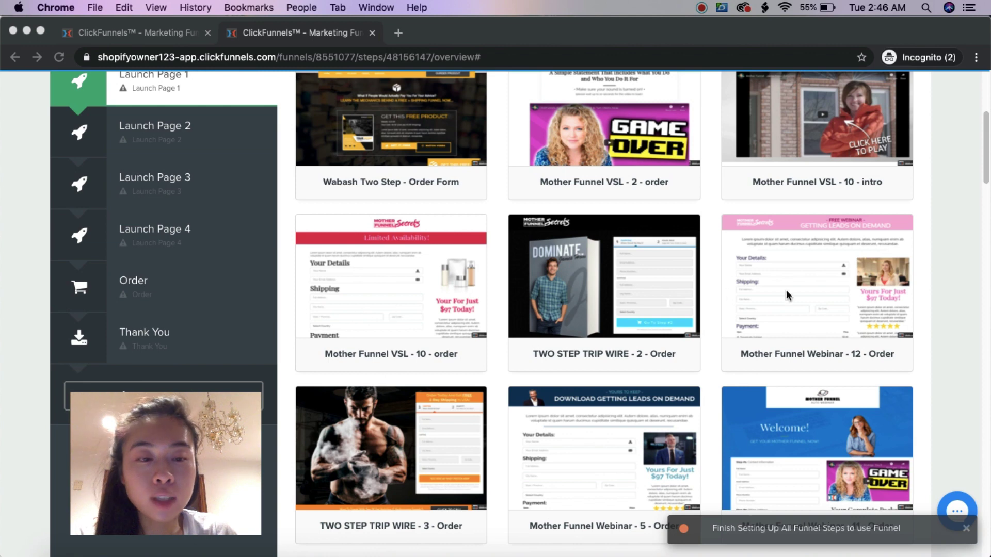
pyautogui.scroll(-5, 819, 352)
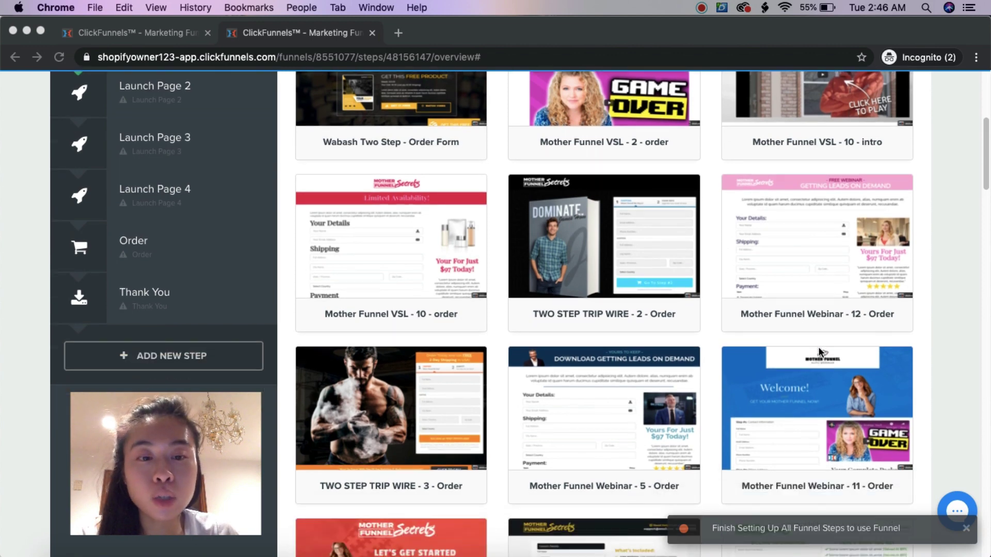
pyautogui.scroll(-7, 539, 208)
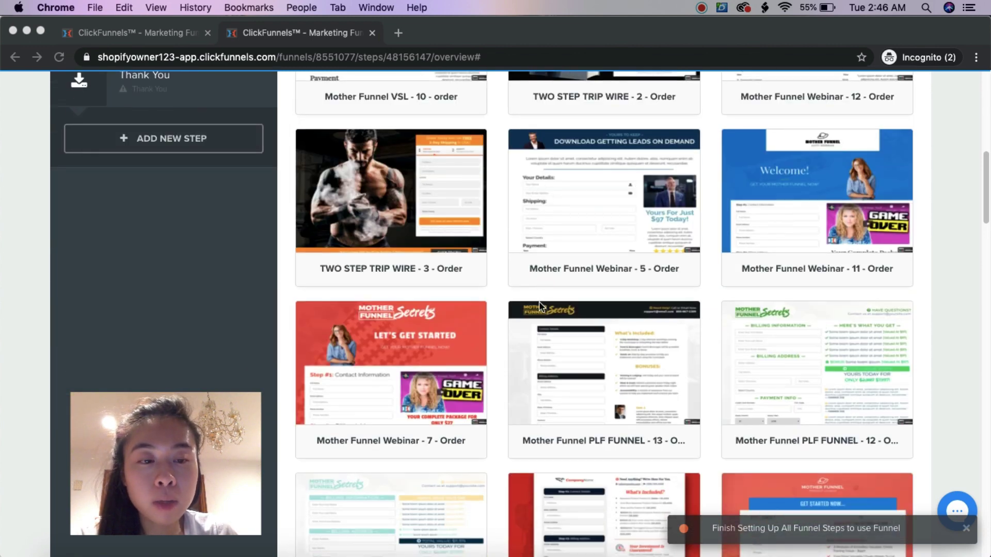
pyautogui.scroll(-12, 414, 410)
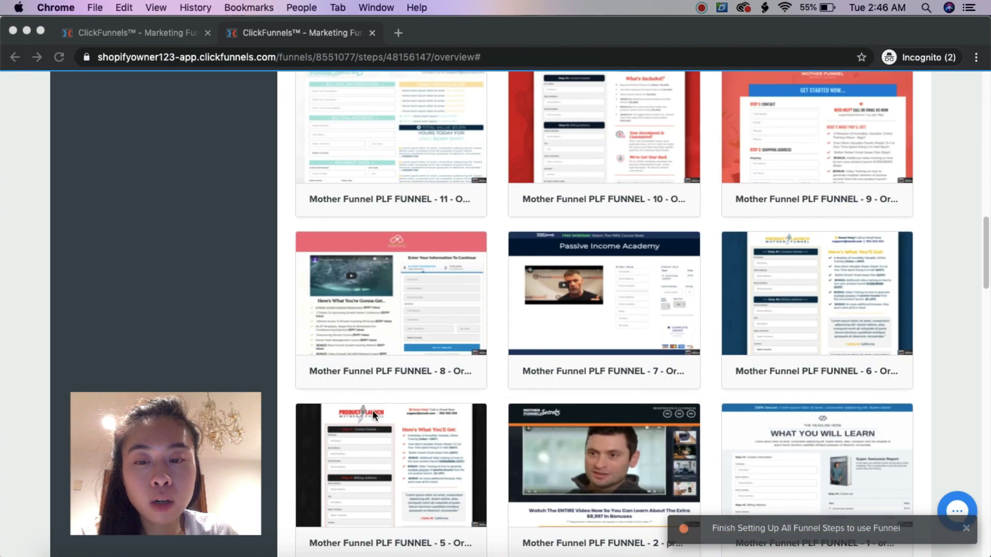
pyautogui.scroll(-4, 466, 421)
pyautogui.scroll(-9, 508, 425)
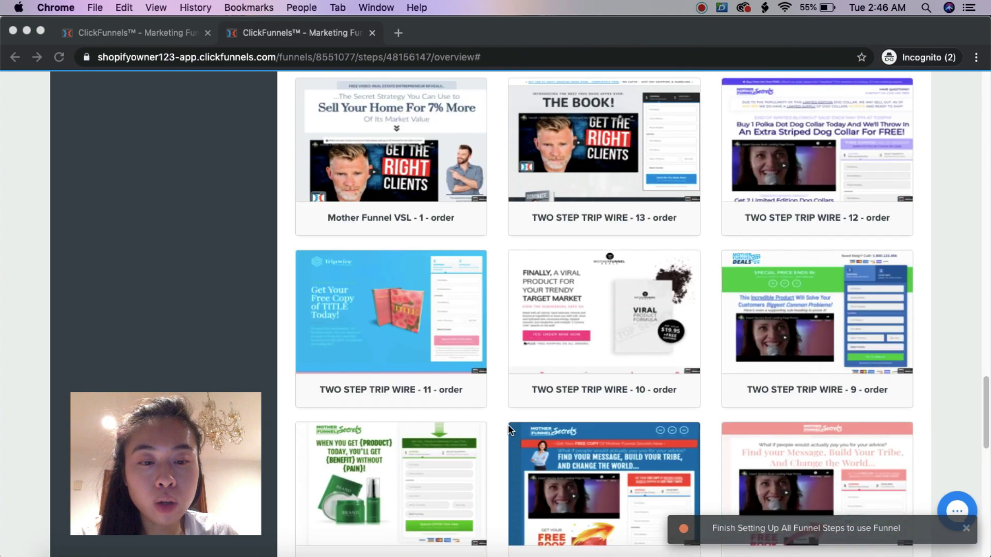
pyautogui.scroll(-4, 408, 390)
pyautogui.scroll(18, 481, 399)
pyautogui.scroll(15, 481, 398)
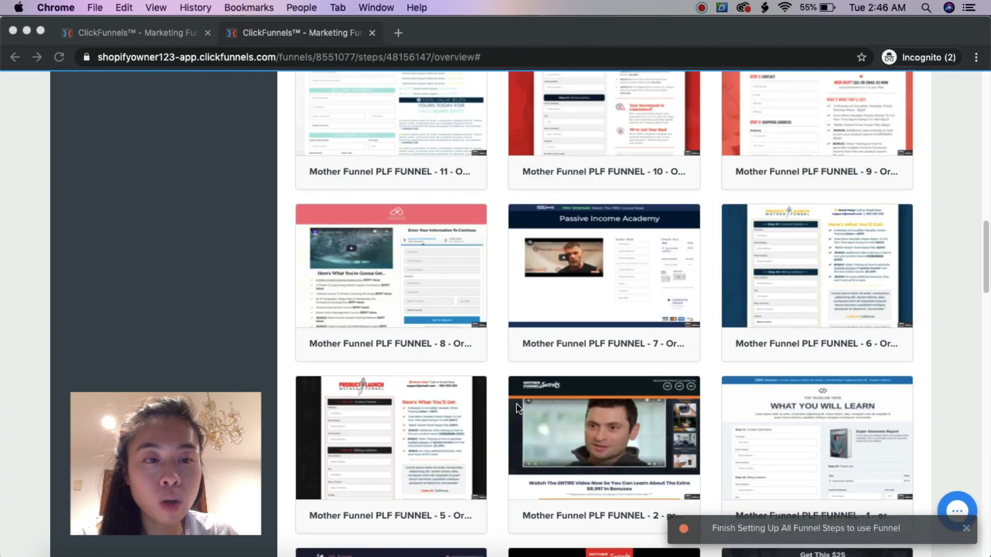
pyautogui.scroll(2, 519, 402)
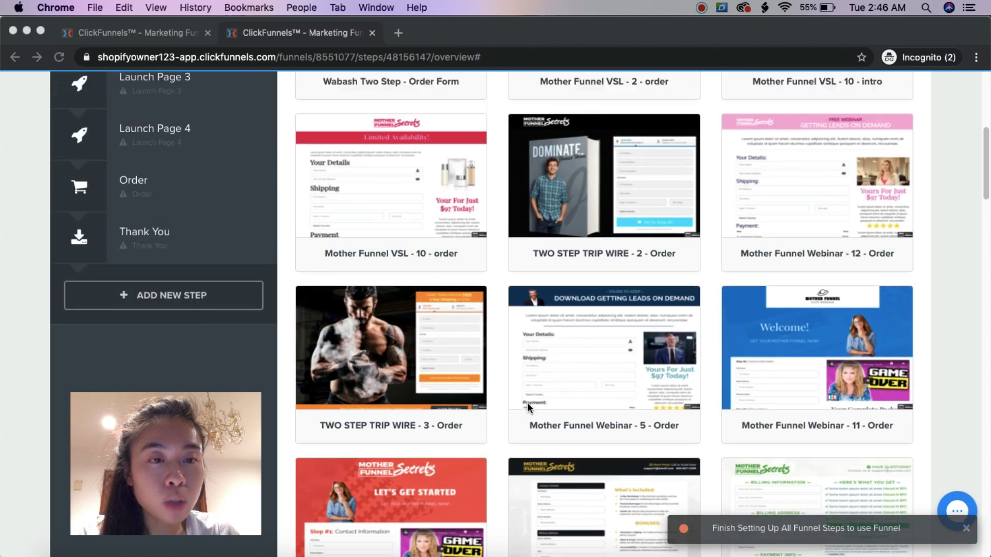
# Preview the "Mother Funnel Webinar - 12 - Order" template through its payment section and close the preview.
pyautogui.moveTo(828, 164)
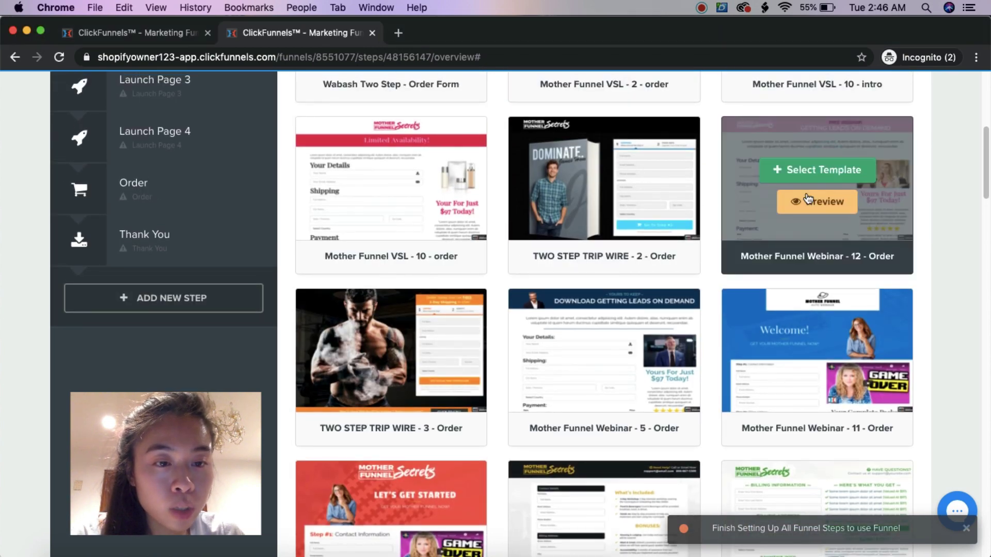
pyautogui.click(812, 199)
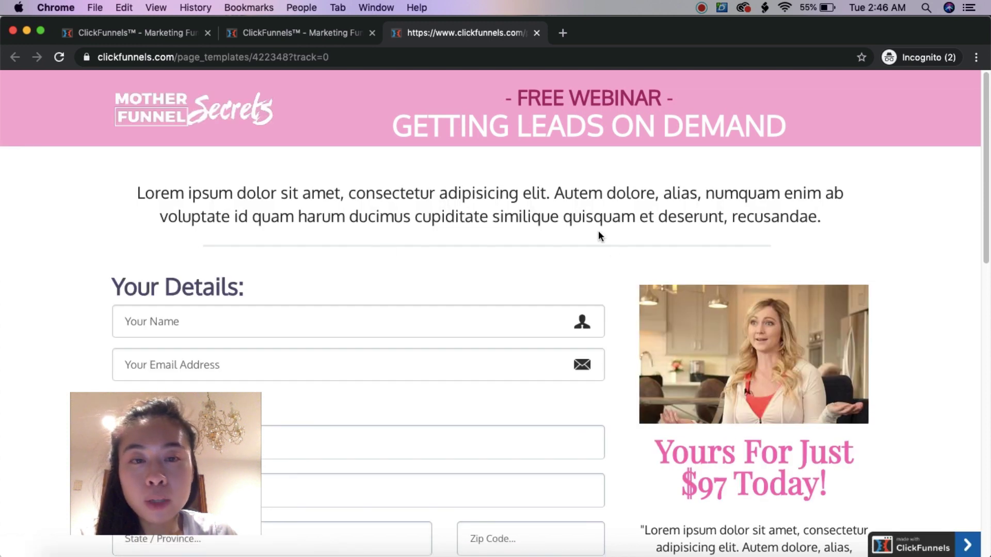
pyautogui.scroll(-8, 736, 202)
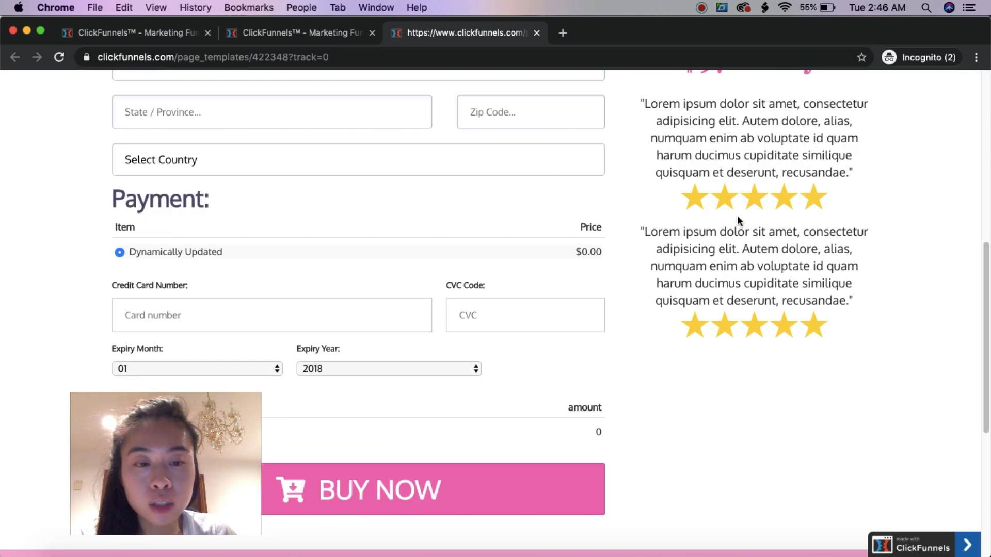
pyautogui.scroll(-3, 431, 318)
pyautogui.click(434, 325)
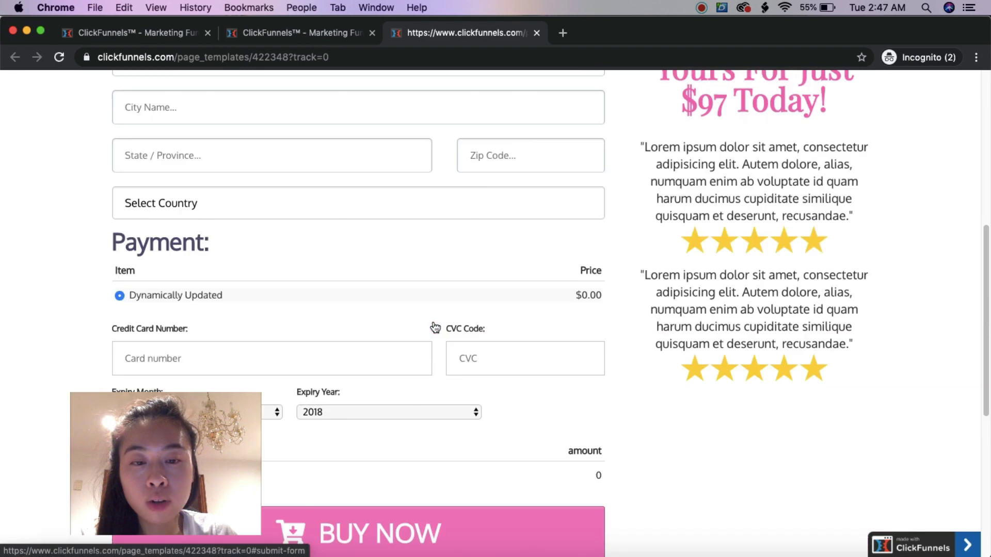
pyautogui.click(536, 33)
# Apply the "Mother Funnel Webinar - 12 - Order" template to Launch Page 1 and open the page for editing.
pyautogui.click(801, 179)
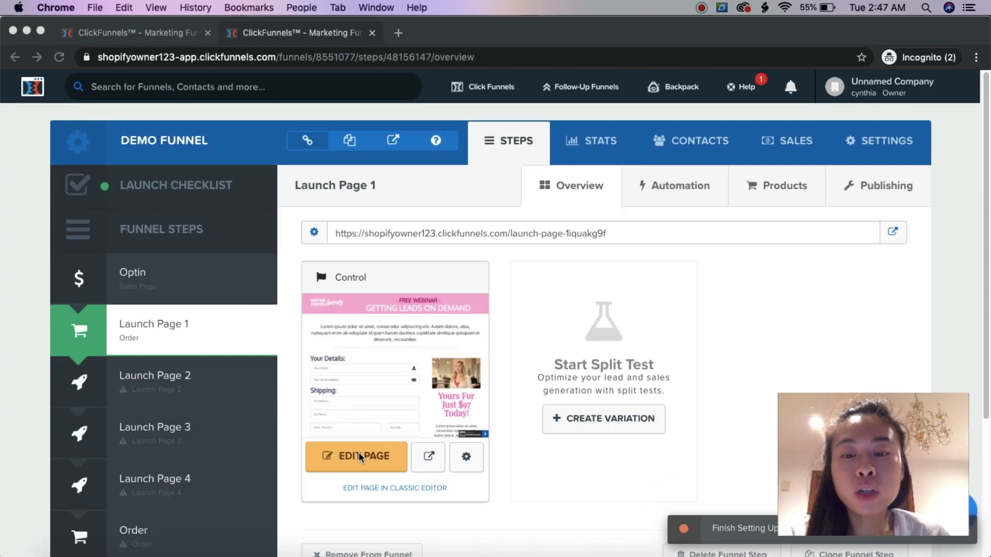
pyautogui.click(352, 454)
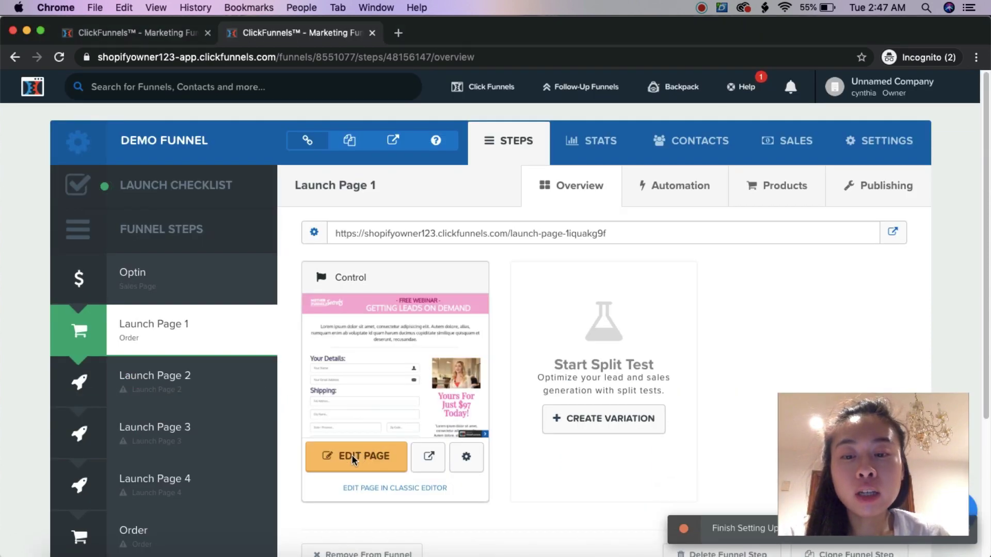
pyautogui.click(357, 458)
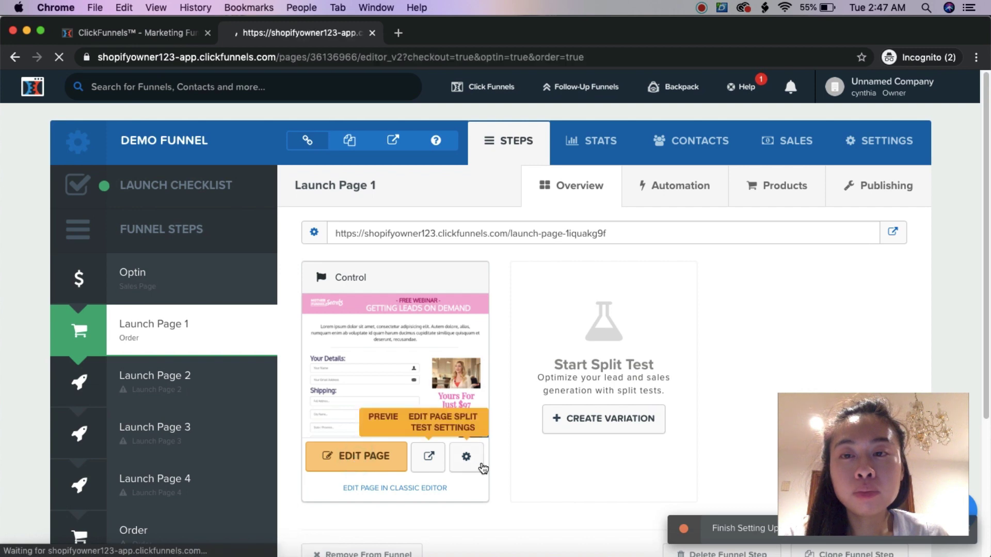
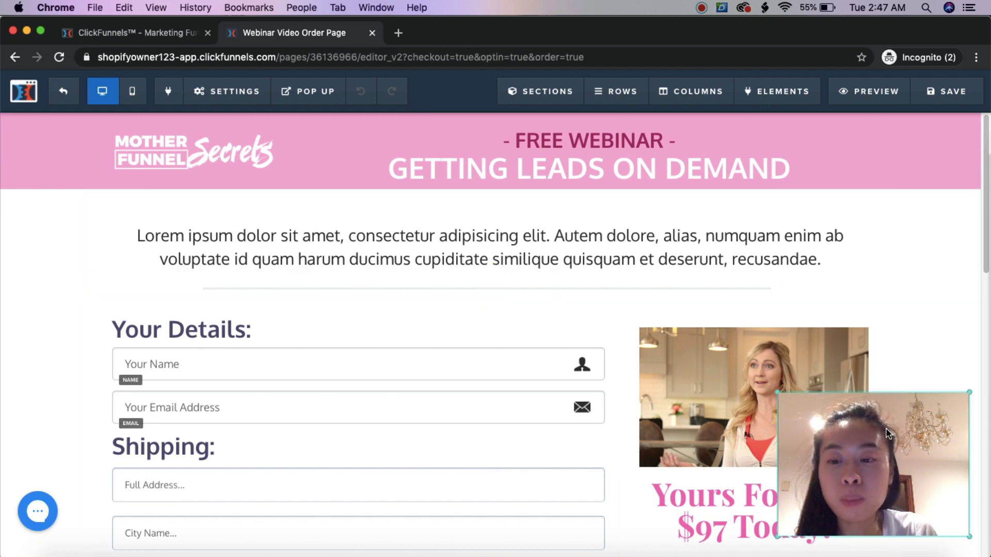
# Replace the "Mother Funnel Secrets" header logo with the Unicorn Fans Apparel logo from the uploaded images.
pyautogui.scroll(-1, 380, 350)
pyautogui.scroll(-5, 379, 350)
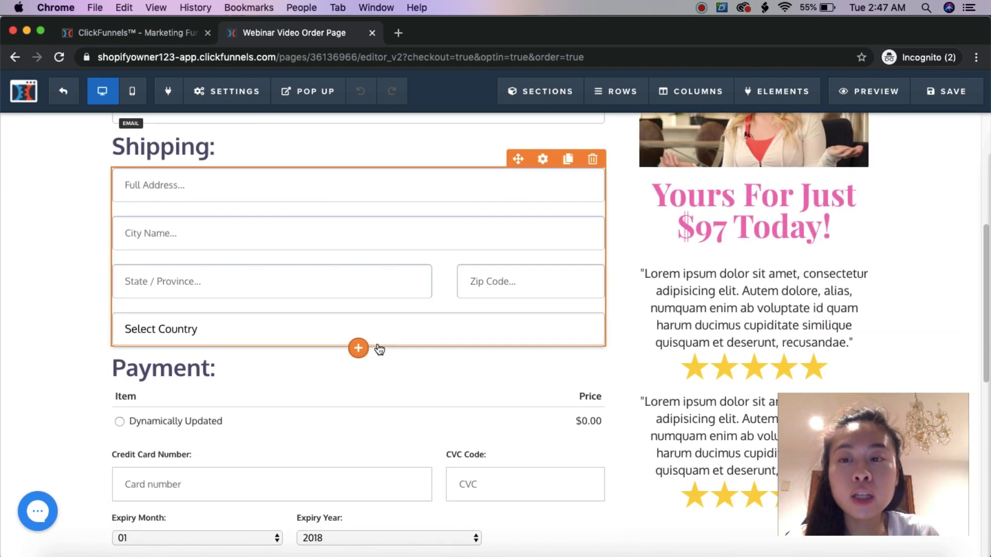
pyautogui.scroll(-3, 380, 349)
pyautogui.scroll(4, 380, 349)
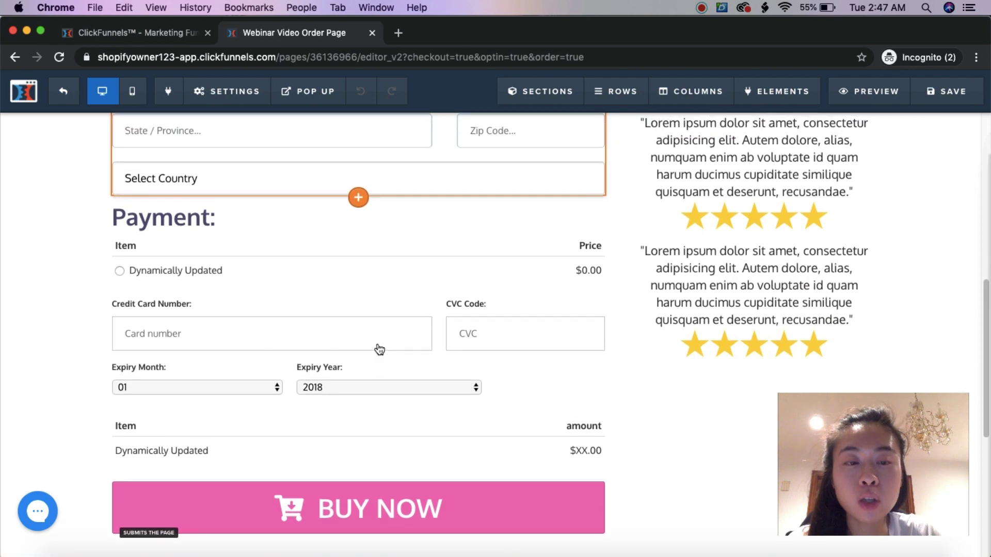
pyautogui.scroll(6, 380, 350)
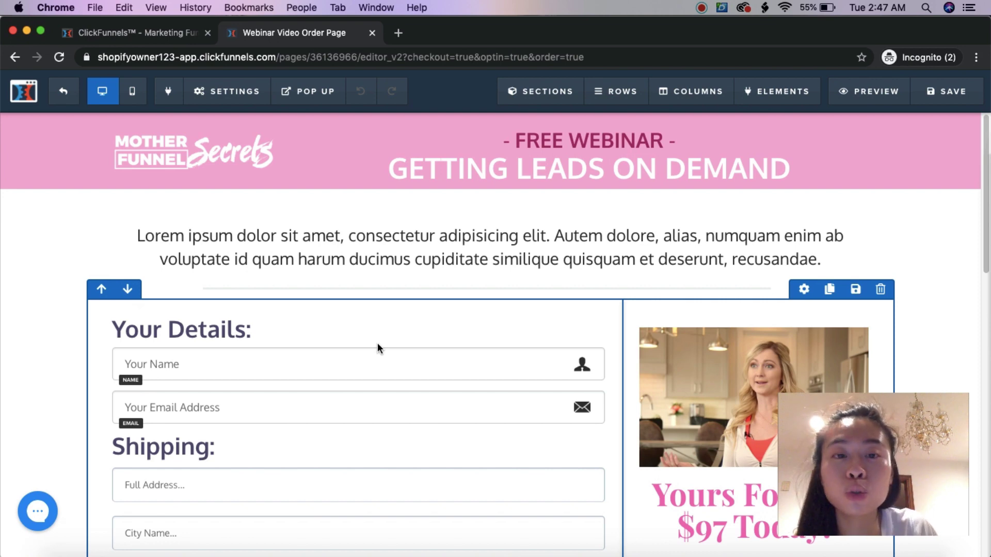
pyautogui.click(238, 153)
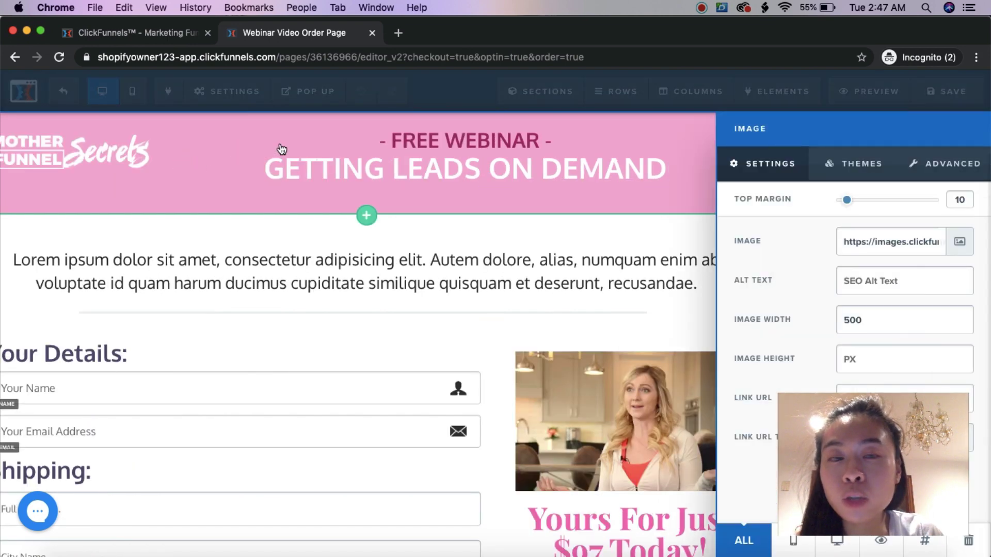
pyautogui.click(960, 243)
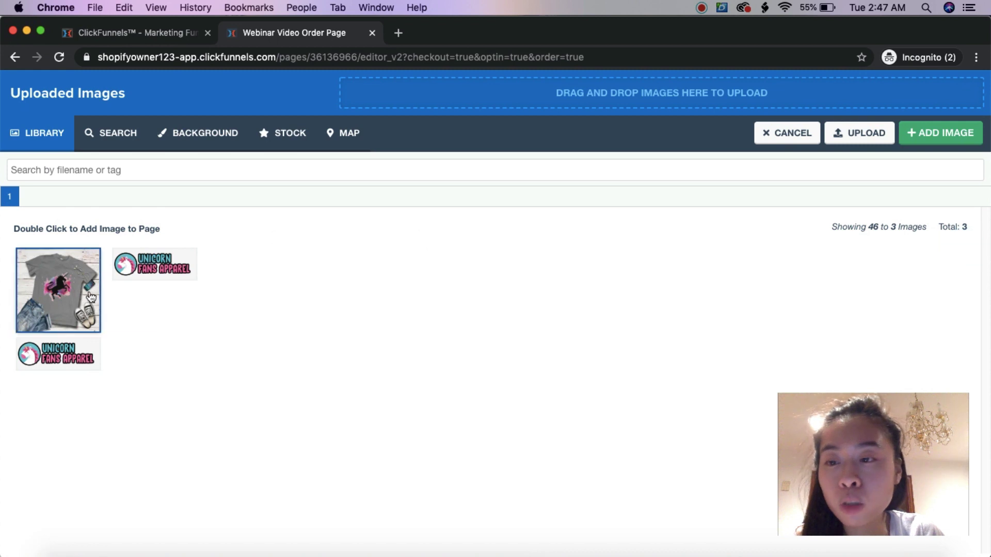
pyautogui.click(74, 360)
pyautogui.click(941, 132)
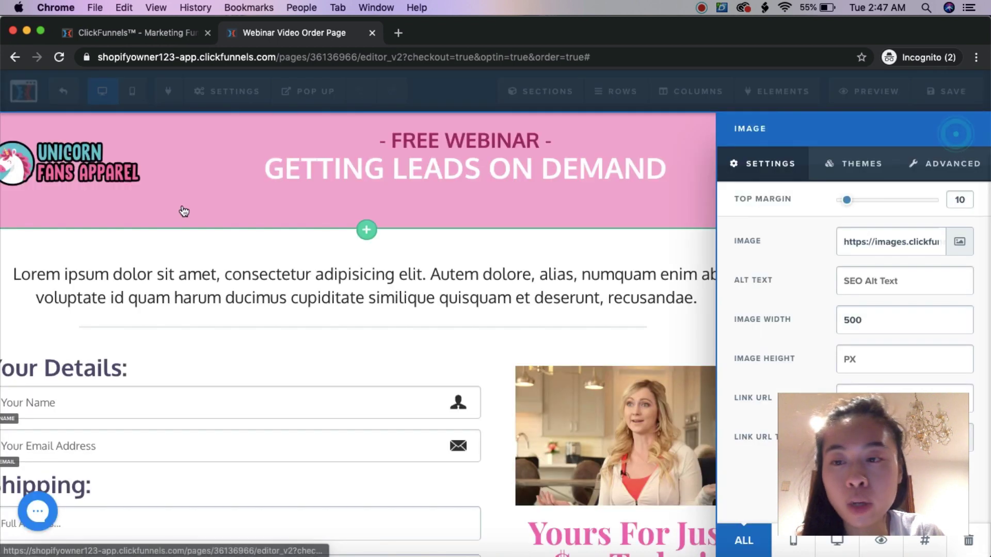
pyautogui.click(103, 211)
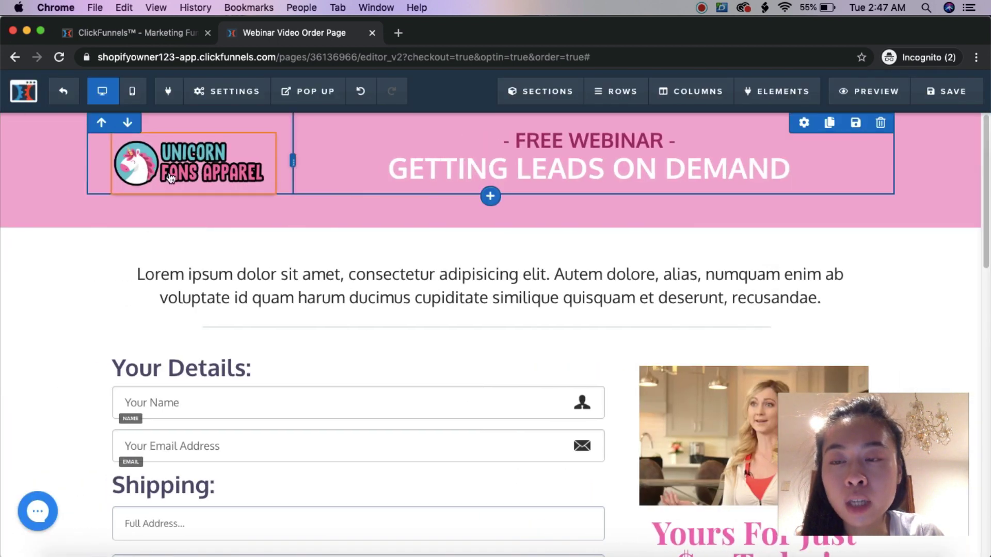
# Set the header logo's image width to 700.
pyautogui.click(240, 171)
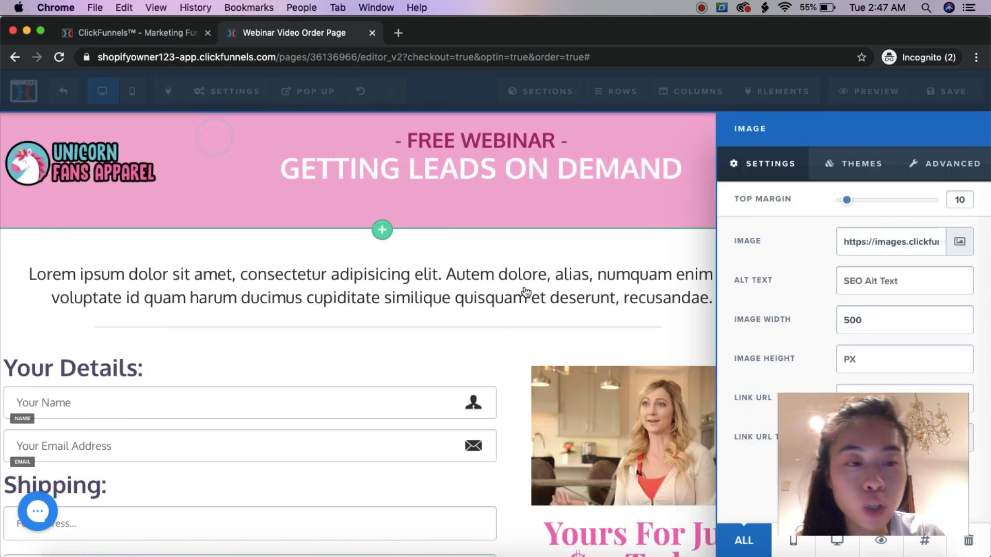
pyautogui.moveTo(860, 504); pyautogui.dragTo(502, 491)
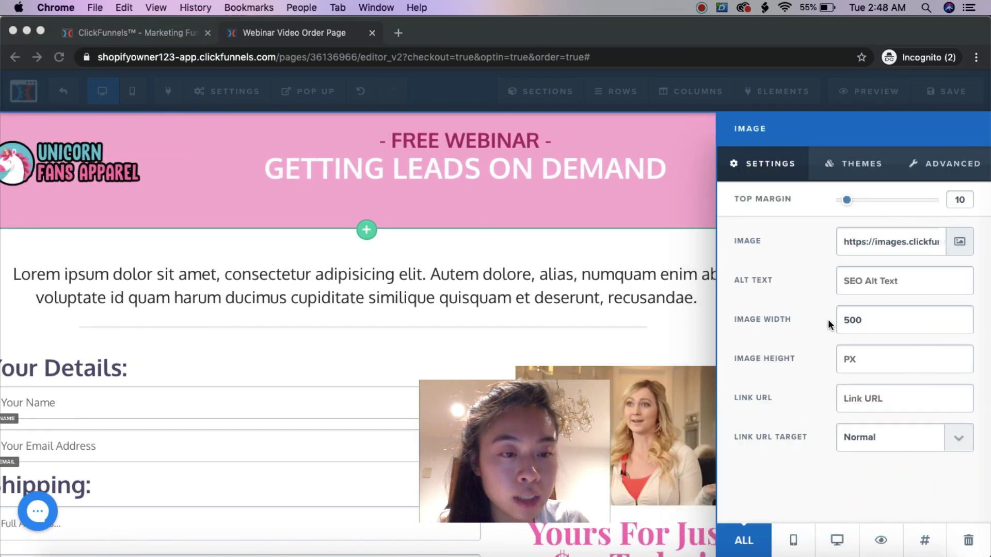
pyautogui.doubleClick(856, 320)
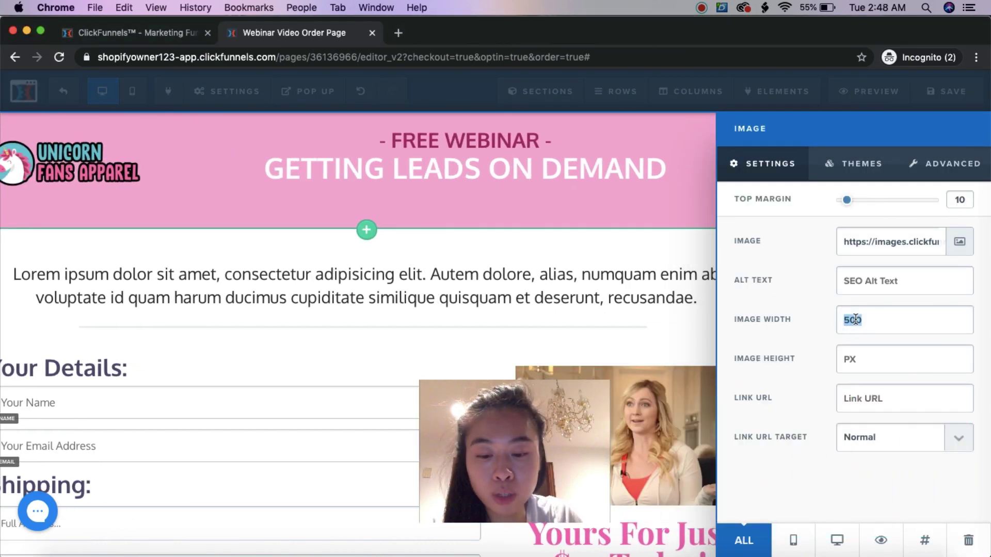
pyautogui.write('700')
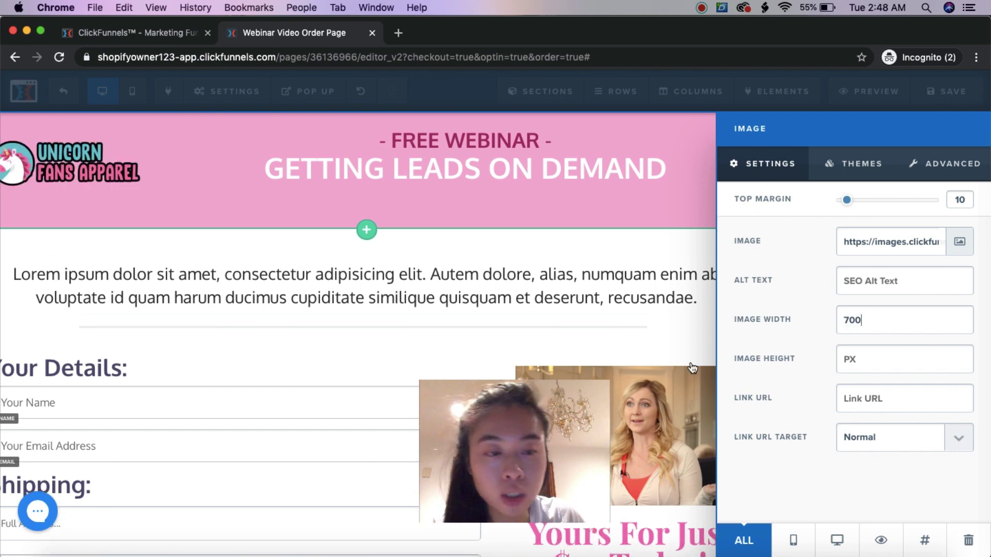
pyautogui.click(692, 291)
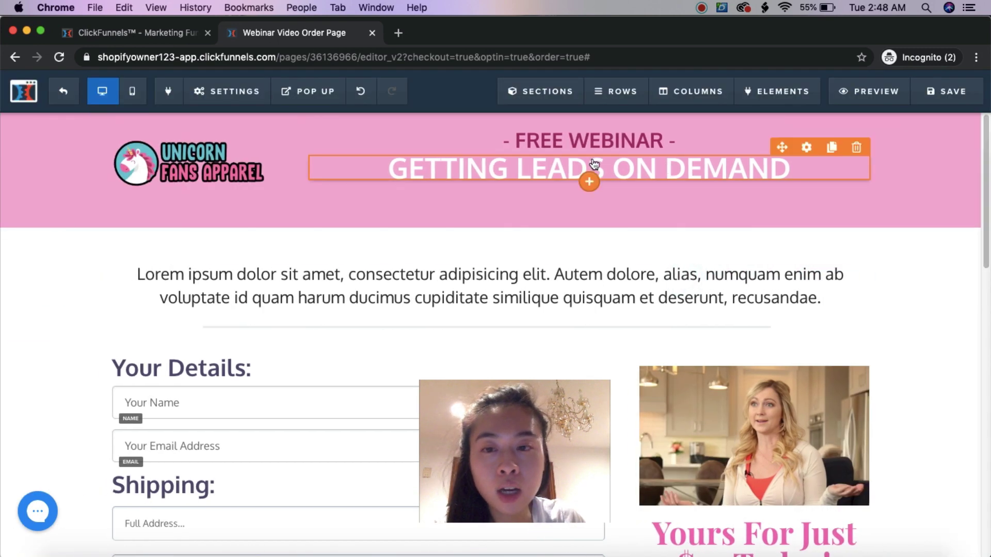
# Replace the "- FREE WEBINAR -" header line with "COMPLETE YOUR ORDER".
pyautogui.tripleClick(617, 144)
pyautogui.write('CO')
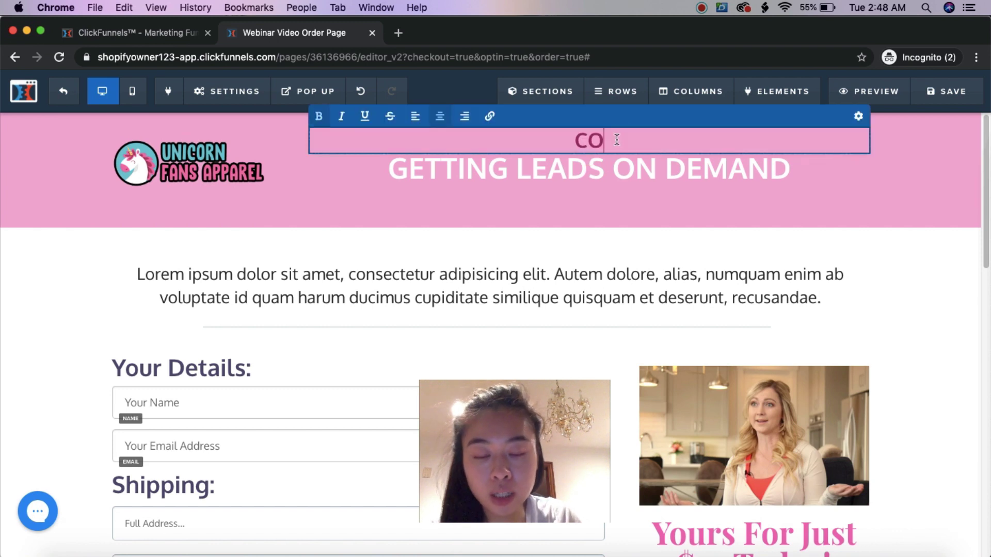
pyautogui.write('MPLETE YOUR OWN')
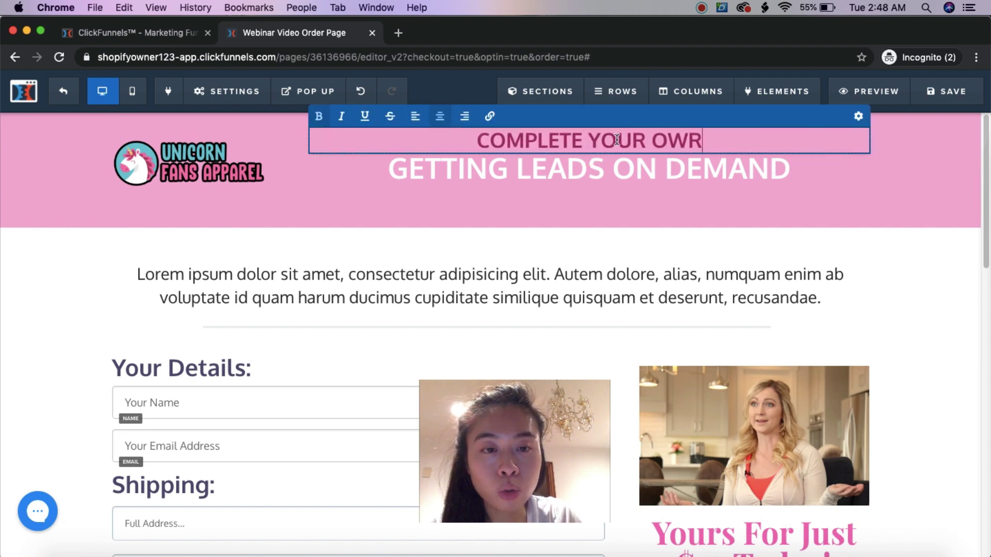
pyautogui.press('BackSpace')
pyautogui.press('BackSpace')
pyautogui.press('BackSpace')
pyautogui.press('BackSpace')
pyautogui.write('R')
pyautogui.press('BackSpace')
pyautogui.write('ORDER!')
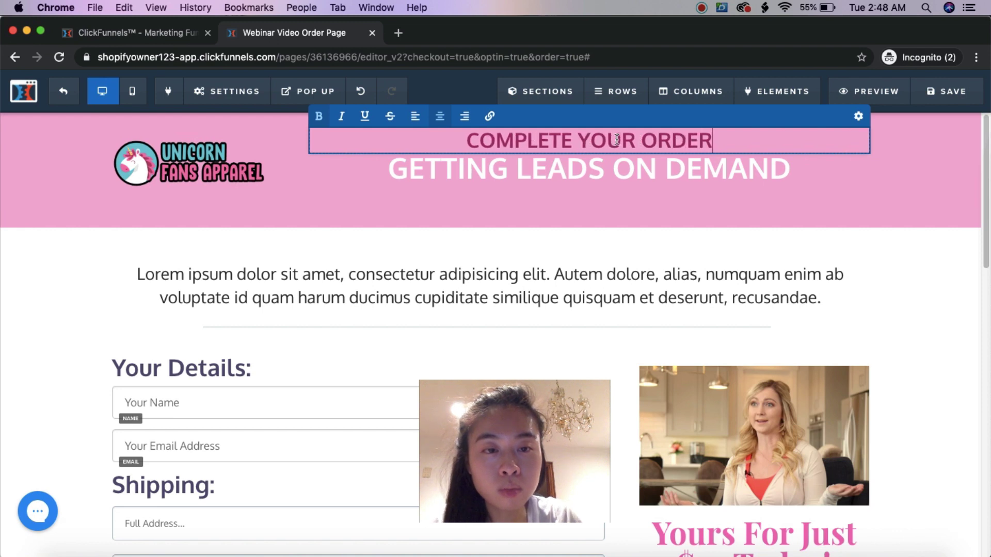
# Delete the "GETTING LEADS ON DEMAND" line from the page header.
pyautogui.click(609, 165)
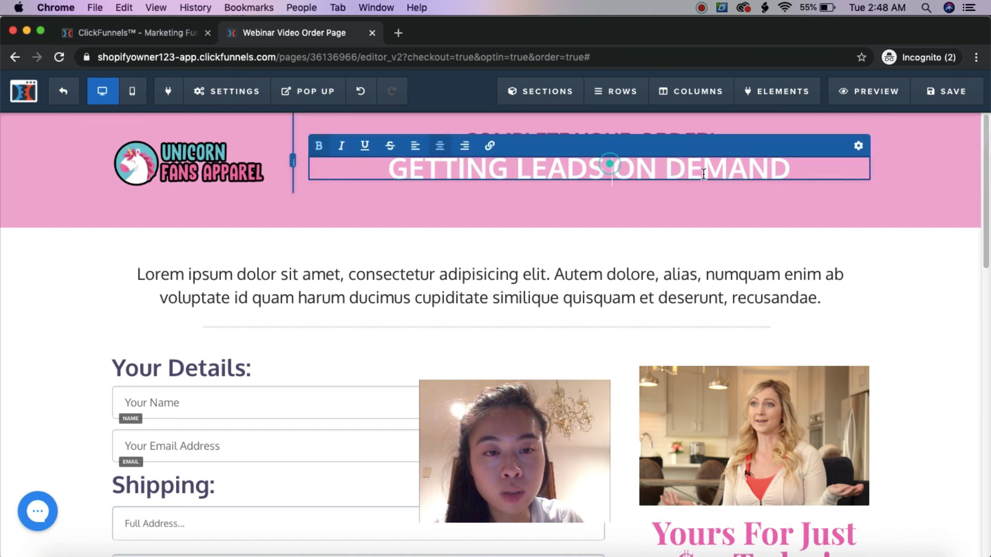
pyautogui.click(797, 195)
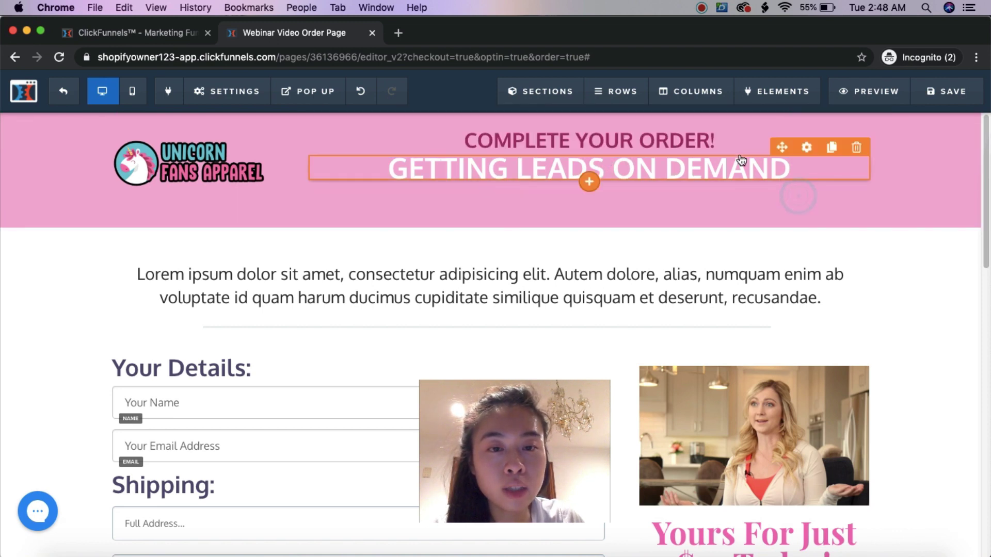
pyautogui.click(858, 150)
pyautogui.click(614, 133)
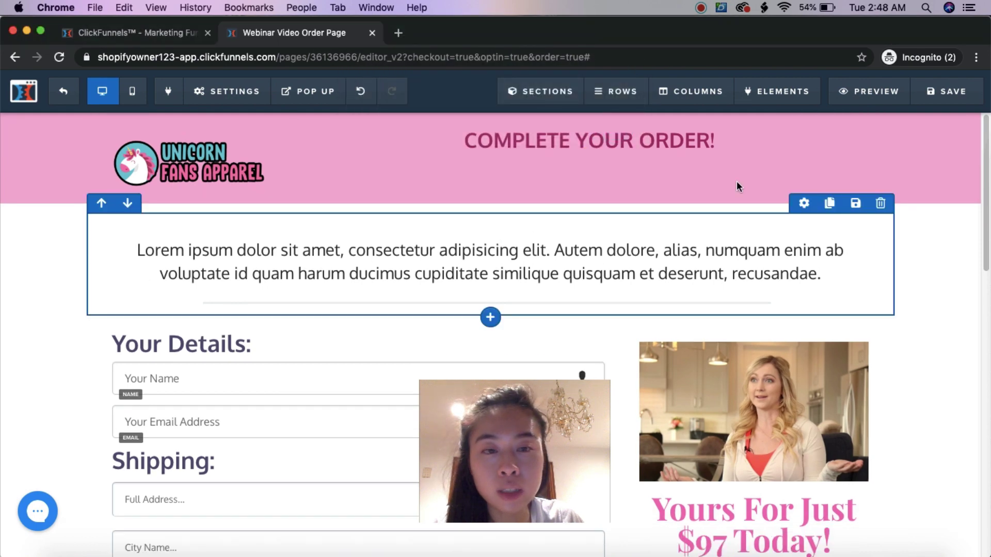
pyautogui.click(967, 123)
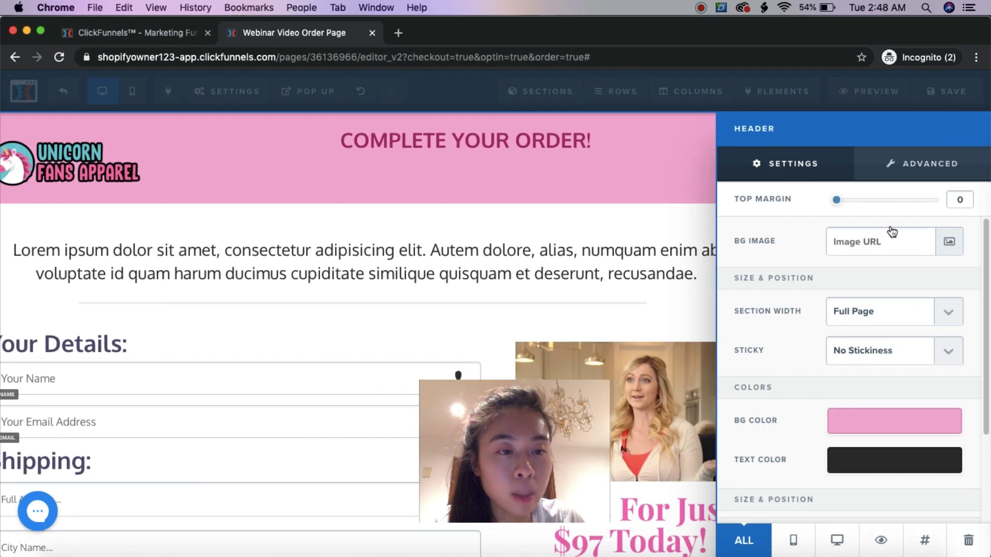
pyautogui.scroll(-3, 843, 385)
pyautogui.scroll(3, 821, 351)
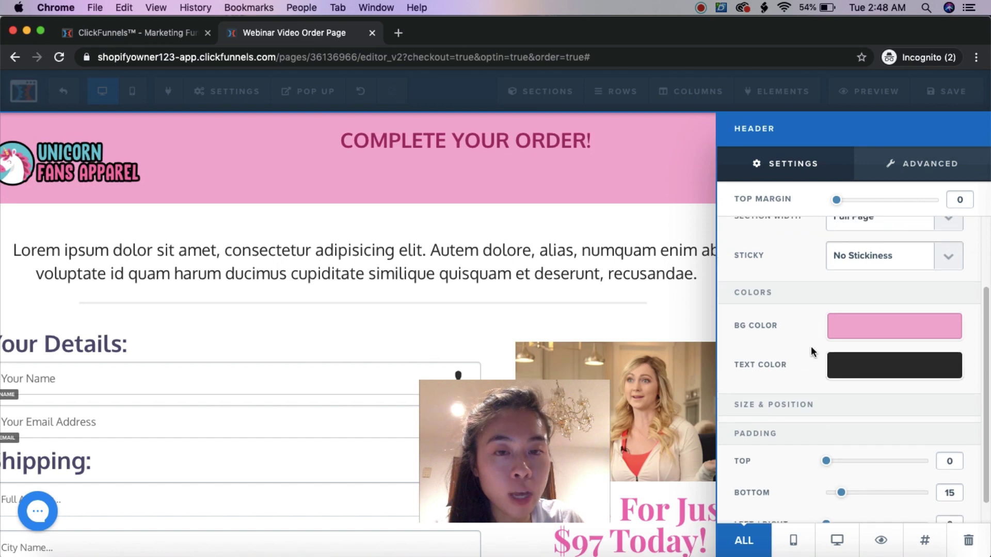
pyautogui.click(564, 281)
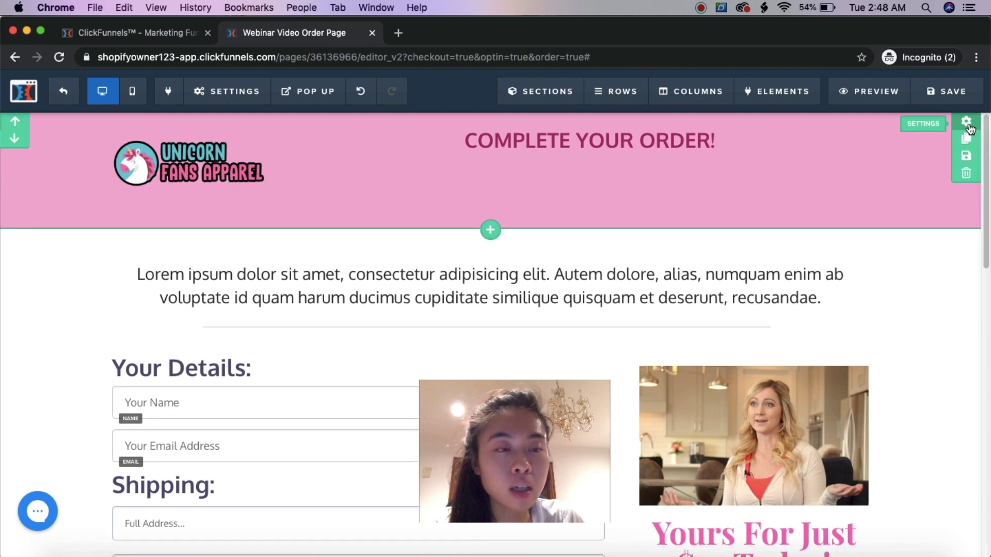
# Set the header section's bottom padding to 0 and save the page.
pyautogui.click(967, 123)
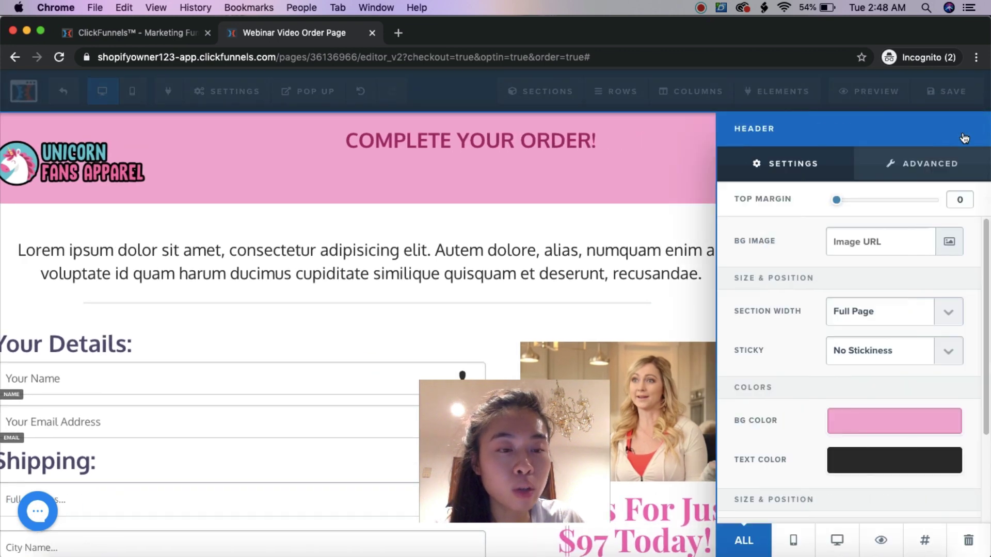
pyautogui.scroll(-5, 912, 333)
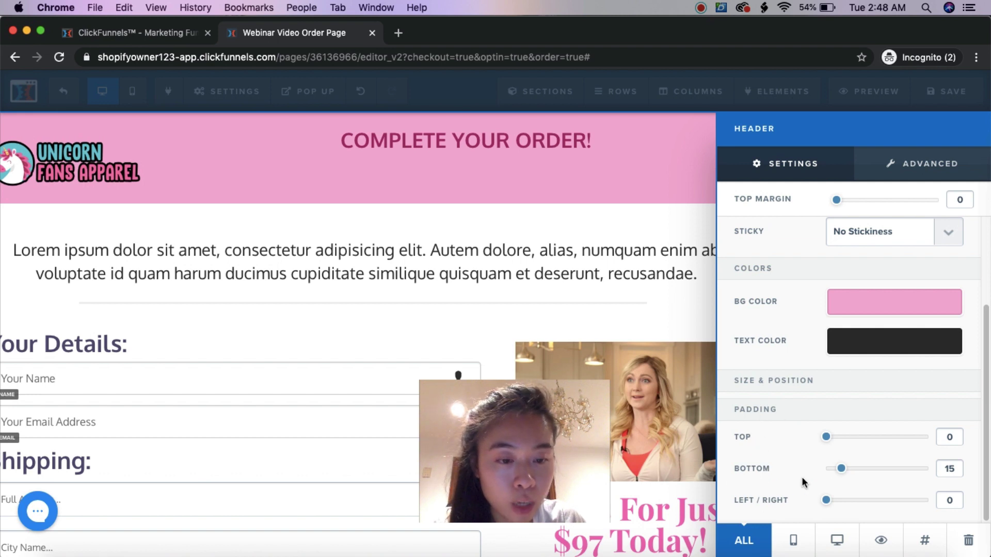
pyautogui.moveTo(842, 471); pyautogui.dragTo(820, 472)
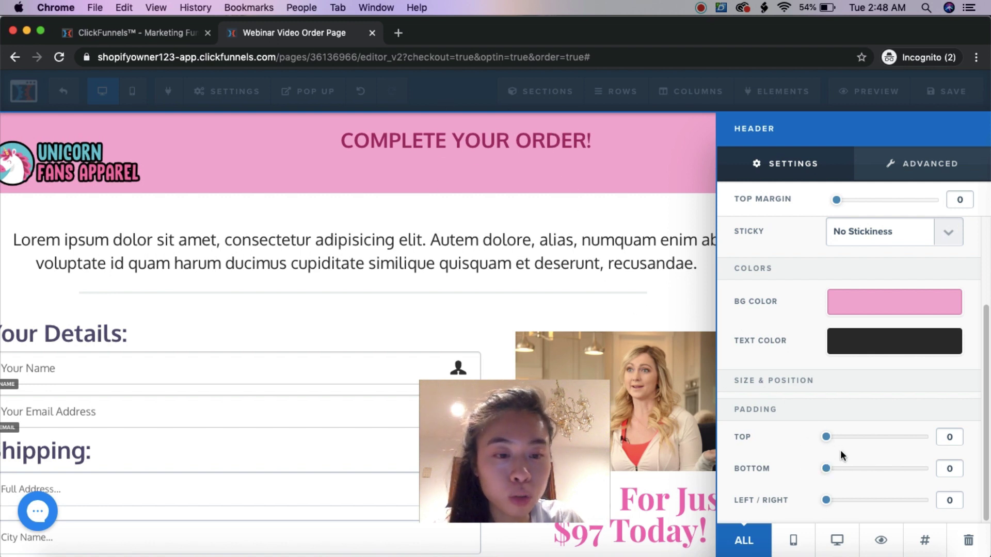
pyautogui.moveTo(828, 470)
pyautogui.mouseDown()
pyautogui.moveTo(913, 474)
pyautogui.moveTo(821, 478)
pyautogui.mouseUp()
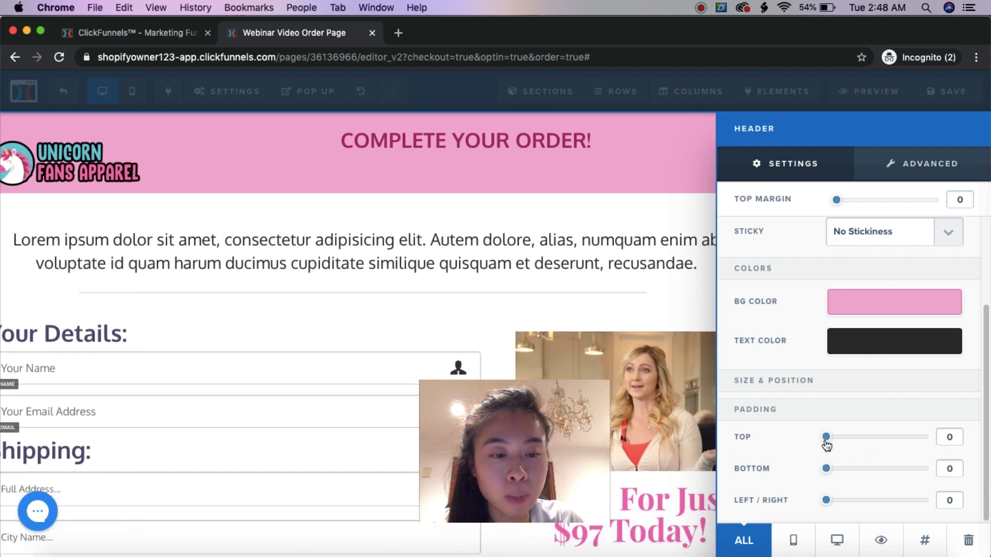
pyautogui.moveTo(827, 440)
pyautogui.mouseDown()
pyautogui.moveTo(856, 442)
pyautogui.moveTo(813, 444)
pyautogui.mouseUp()
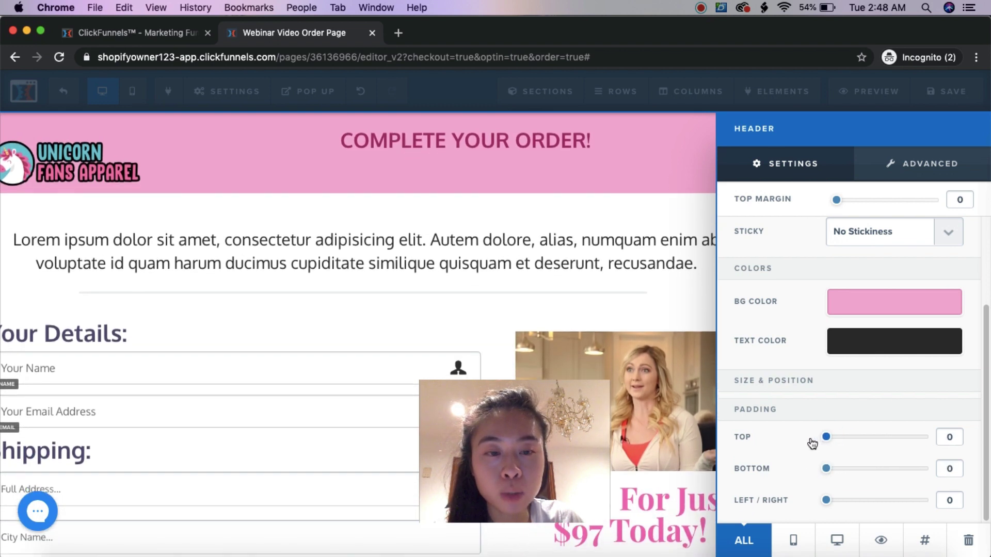
pyautogui.click(610, 286)
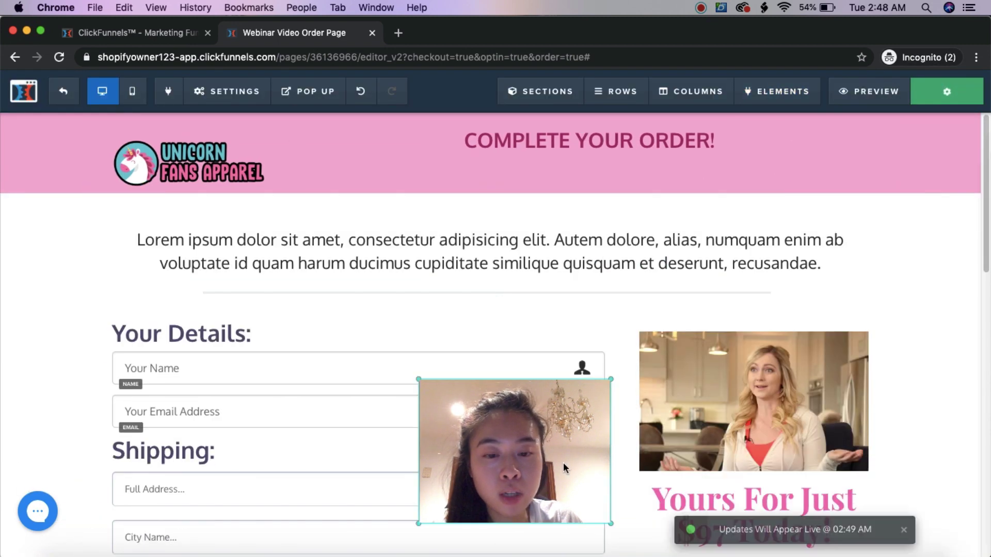
# Replace the photo of the woman beside the order form with the grey unicorn T-shirt picture from the uploaded images.
pyautogui.moveTo(561, 462); pyautogui.dragTo(865, 465)
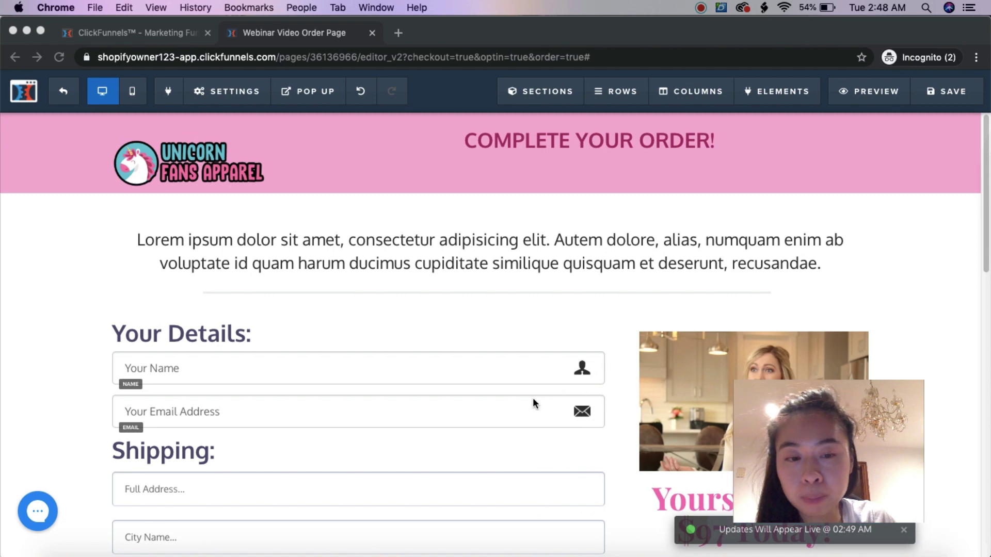
pyautogui.scroll(-5, 533, 397)
pyautogui.moveTo(844, 429); pyautogui.dragTo(540, 429)
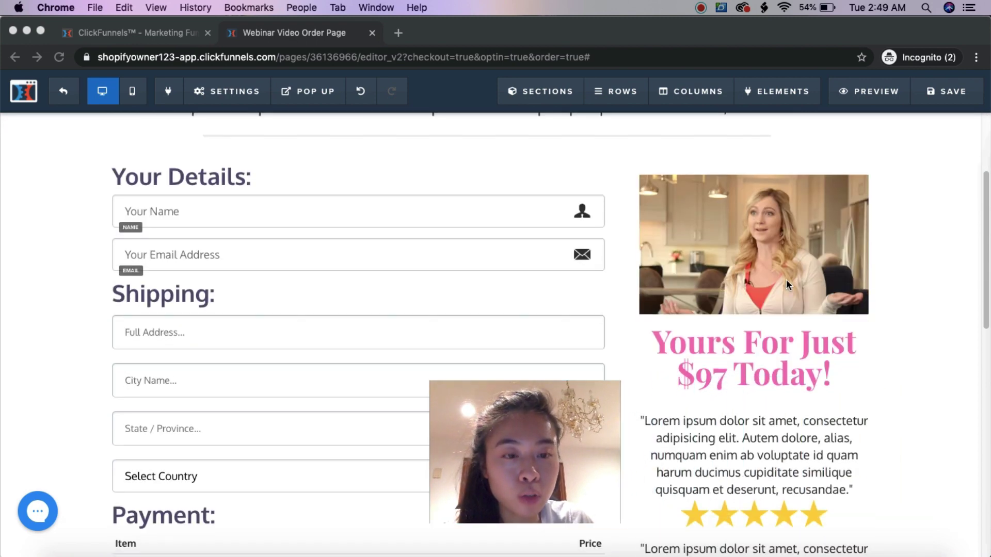
pyautogui.click(780, 237)
pyautogui.click(770, 242)
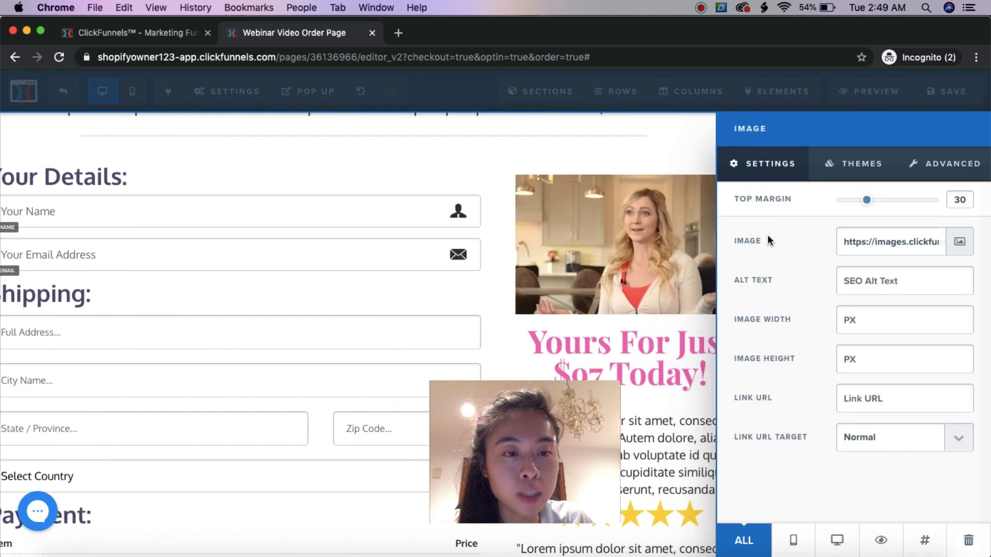
pyautogui.click(960, 247)
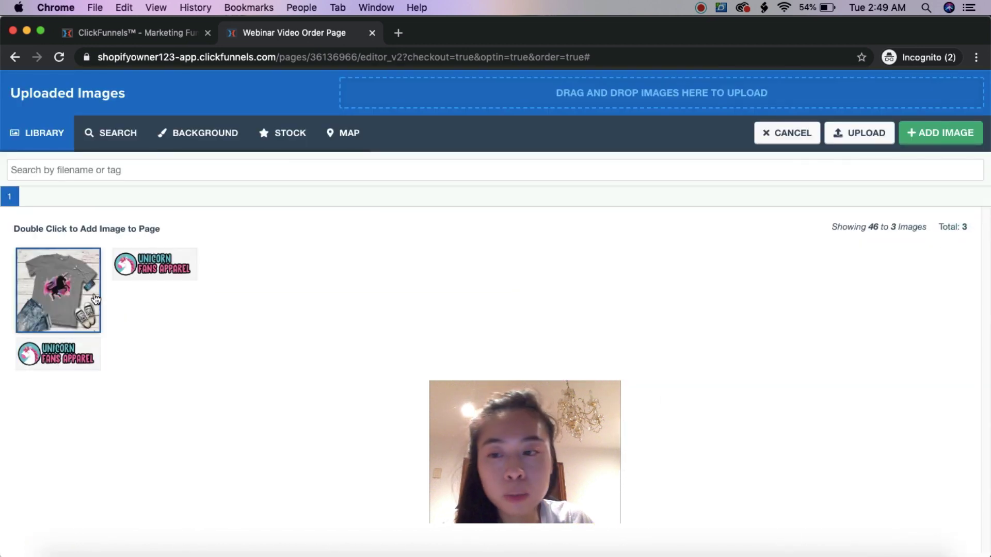
pyautogui.click(924, 145)
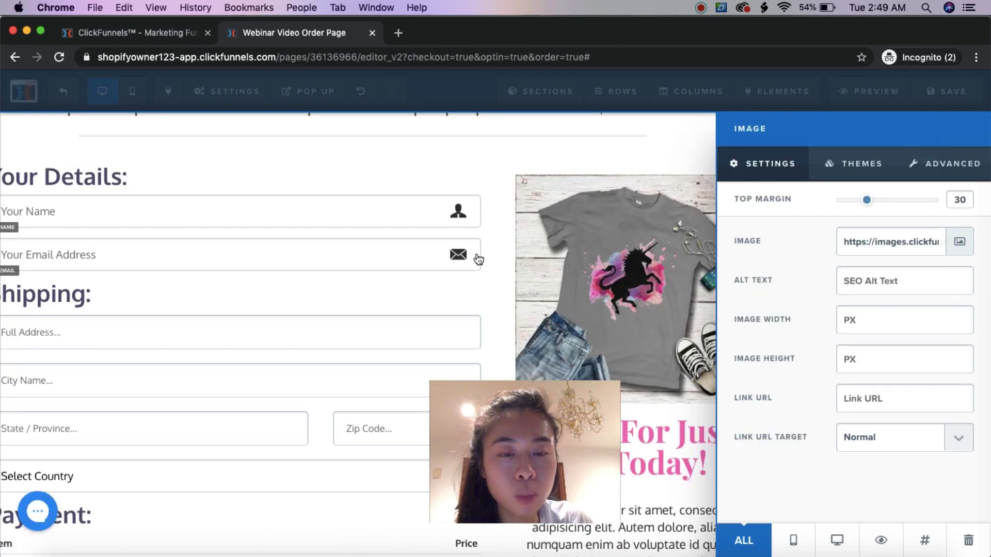
pyautogui.click(497, 233)
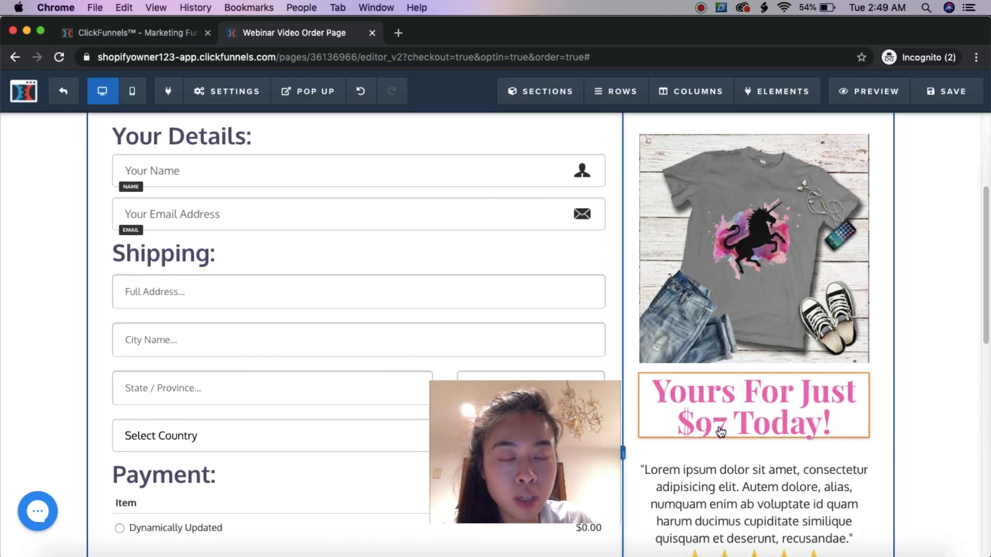
# Change the price headline below the T-shirt image to "Yours For Just $21 Today!" and save the page.
pyautogui.scroll(-2, 721, 431)
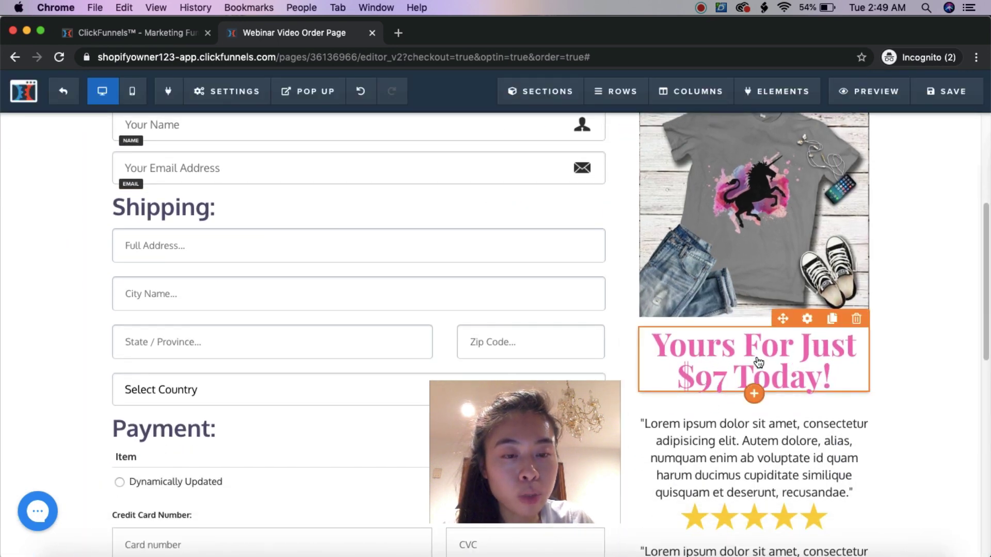
pyautogui.click(756, 381)
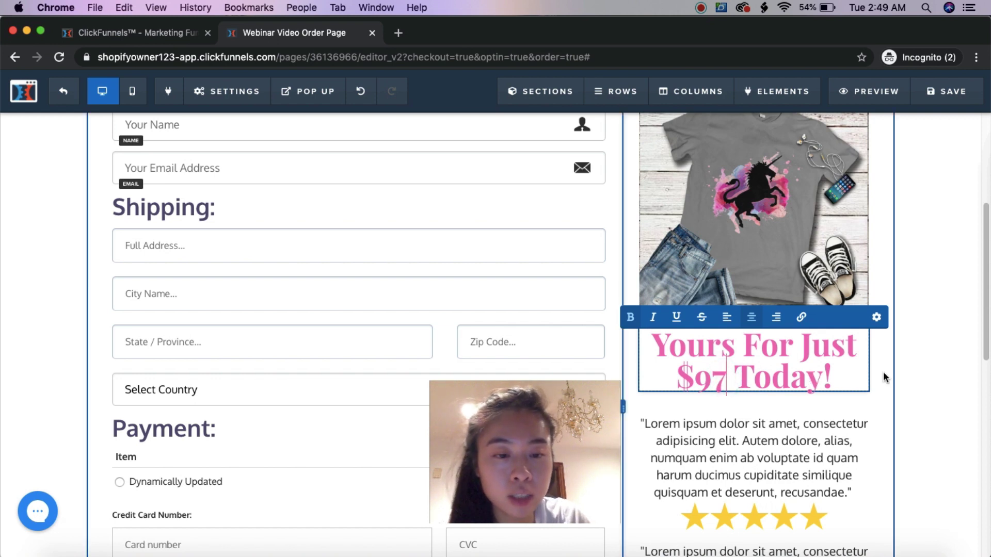
pyautogui.press('BackSpace')
pyautogui.press('BackSpace')
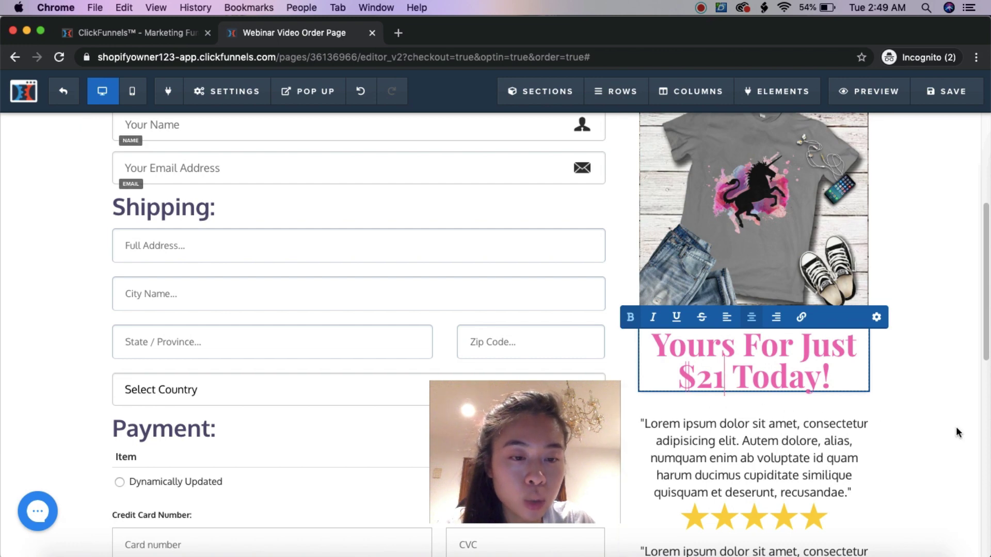
pyautogui.click(947, 91)
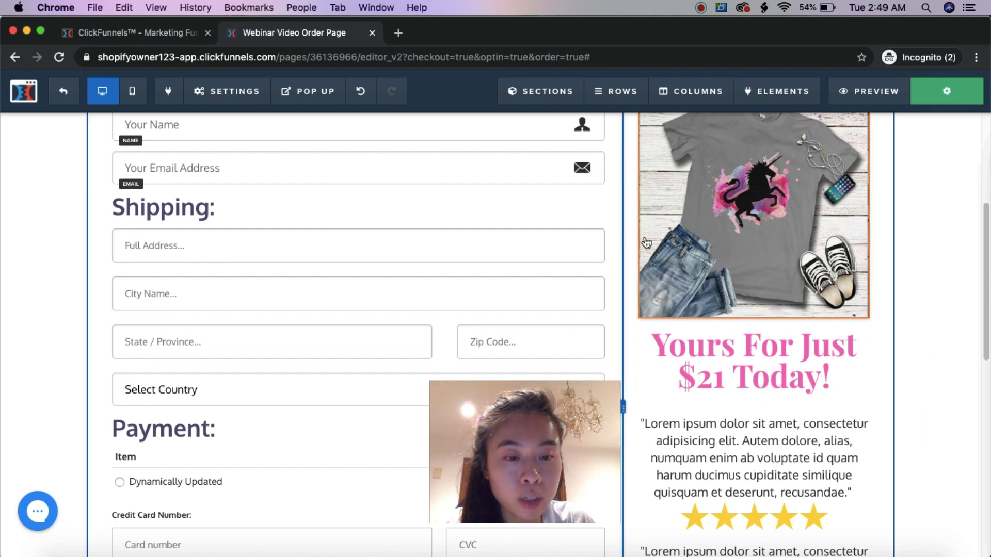
# Delete both placeholder testimonials and their star ratings below the price headline, and save the page.
pyautogui.scroll(-5, 686, 258)
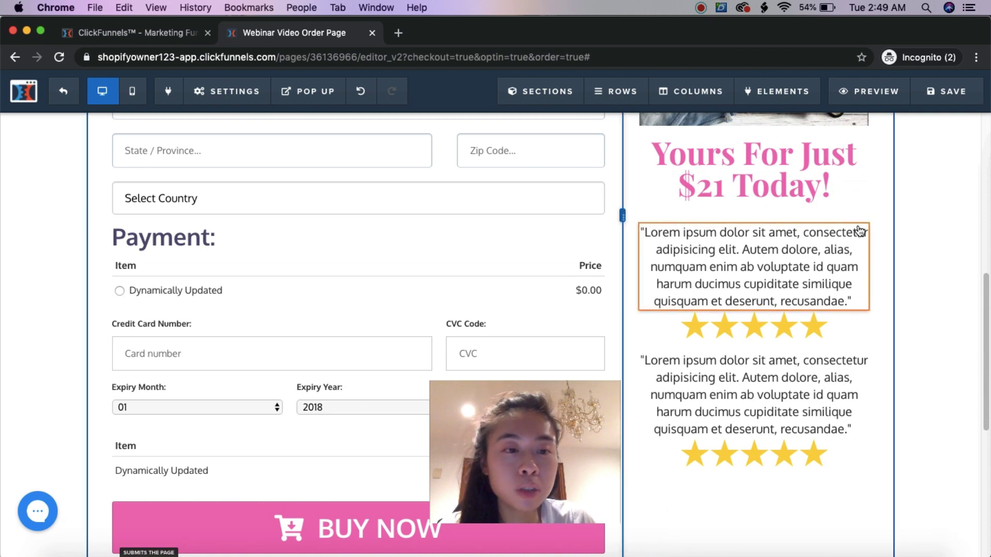
pyautogui.click(857, 214)
pyautogui.click(609, 134)
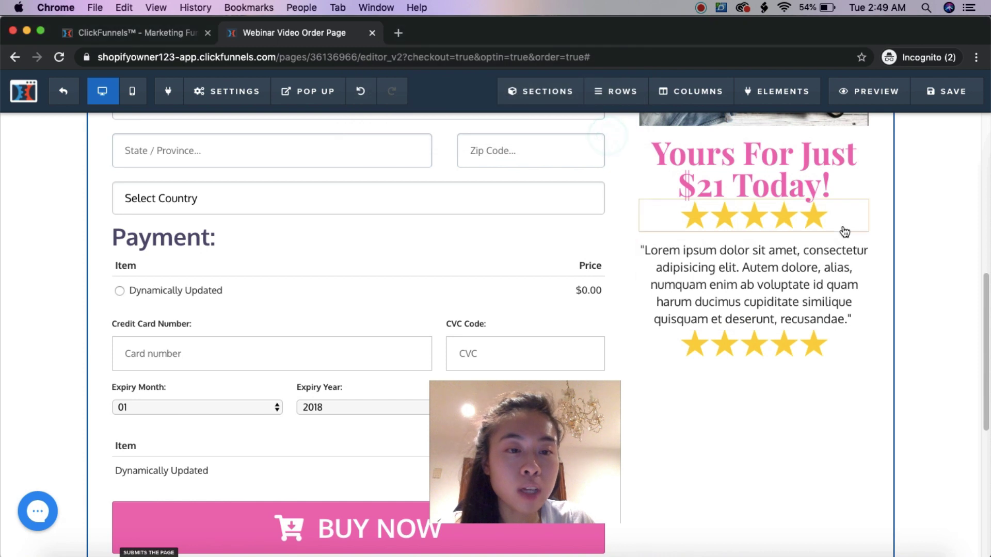
pyautogui.click(857, 190)
pyautogui.click(625, 134)
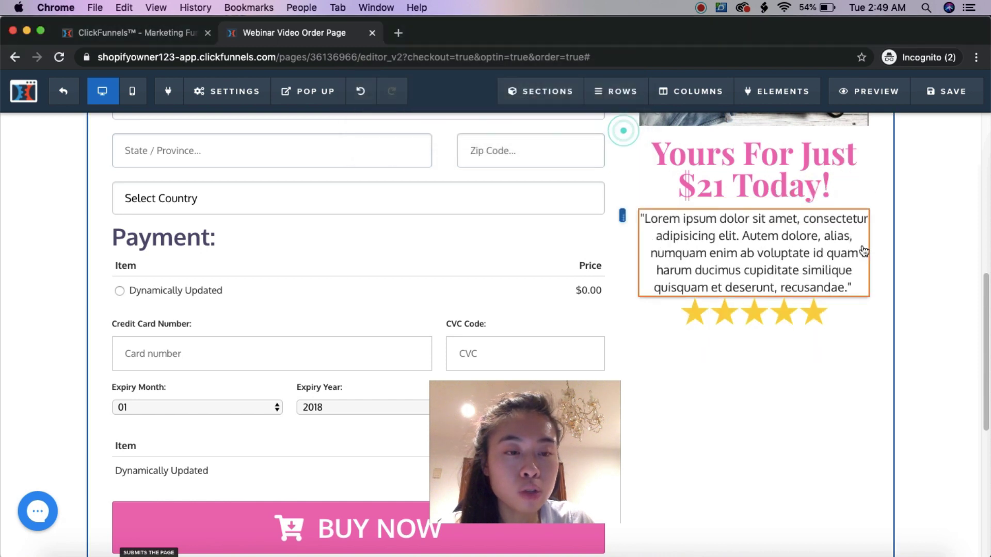
pyautogui.click(857, 203)
pyautogui.click(619, 130)
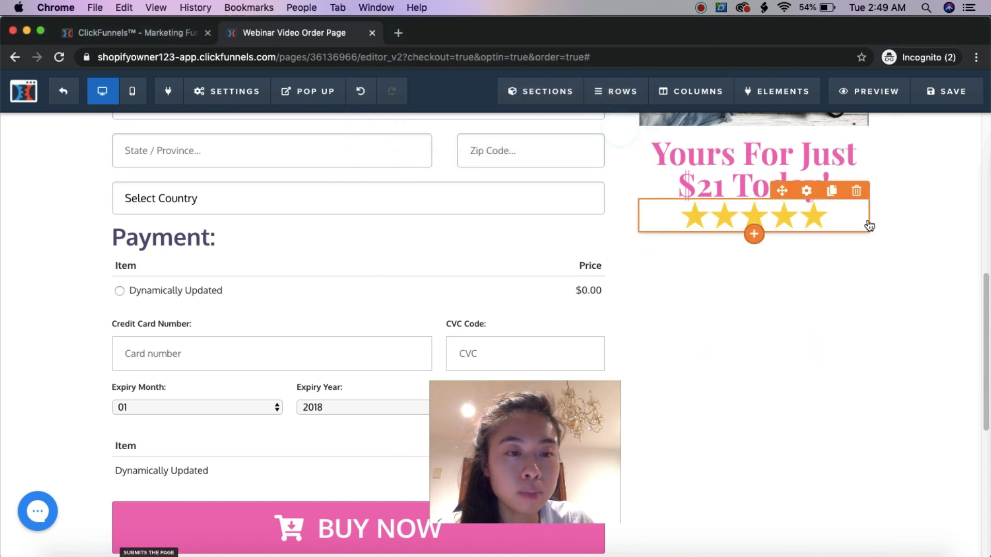
pyautogui.click(856, 190)
pyautogui.click(614, 134)
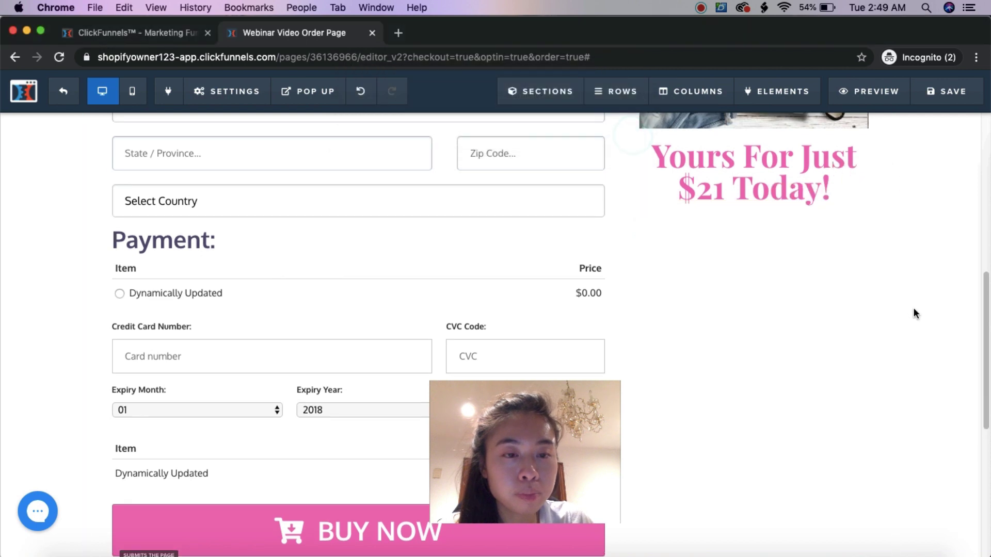
pyautogui.scroll(3, 914, 307)
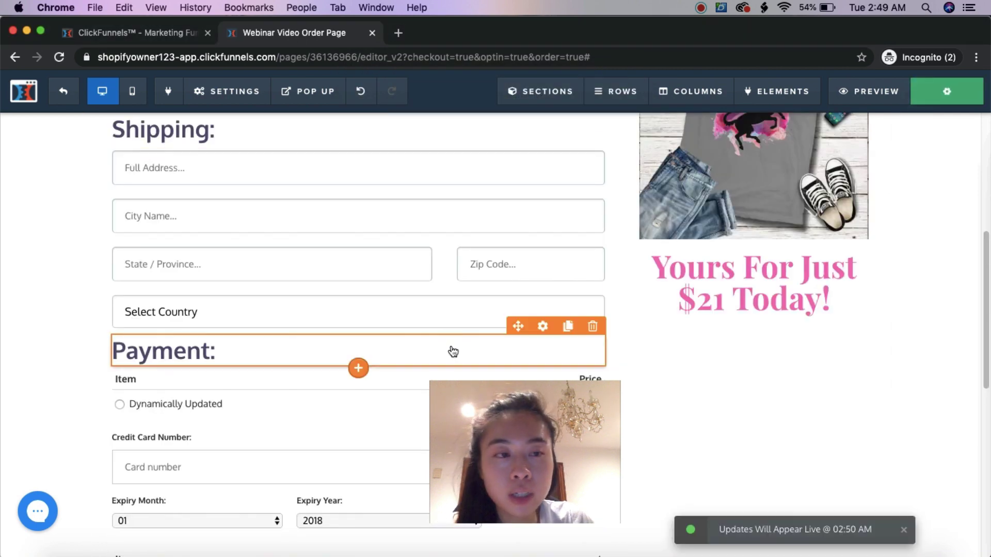
# Replace the placeholder paragraph below the header with "ENTER YOUR SHIPPING AND BILLING INFORMATION BELOW TO COMPLETE YOUR ENTIRE ORDER!".
pyautogui.moveTo(524, 439); pyautogui.dragTo(890, 450)
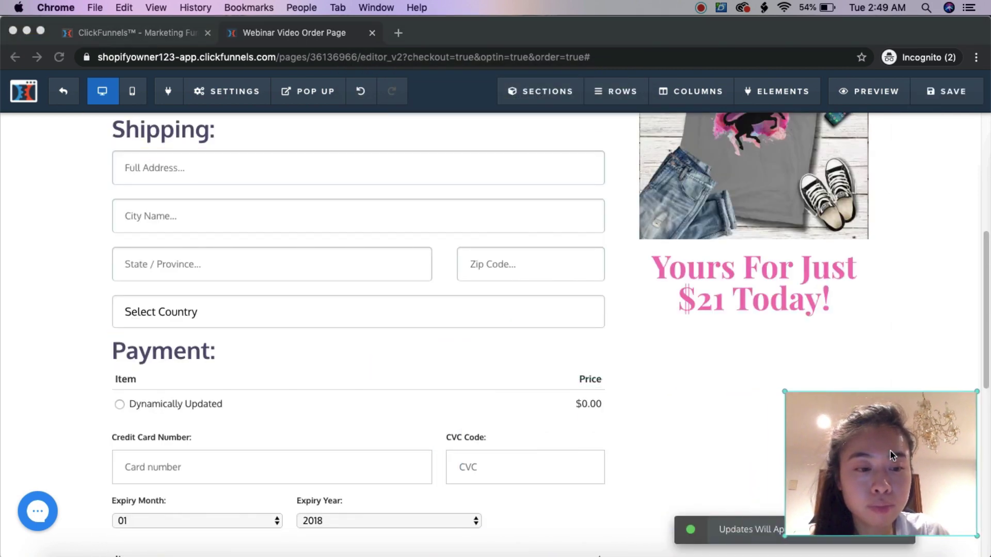
pyautogui.scroll(6, 684, 408)
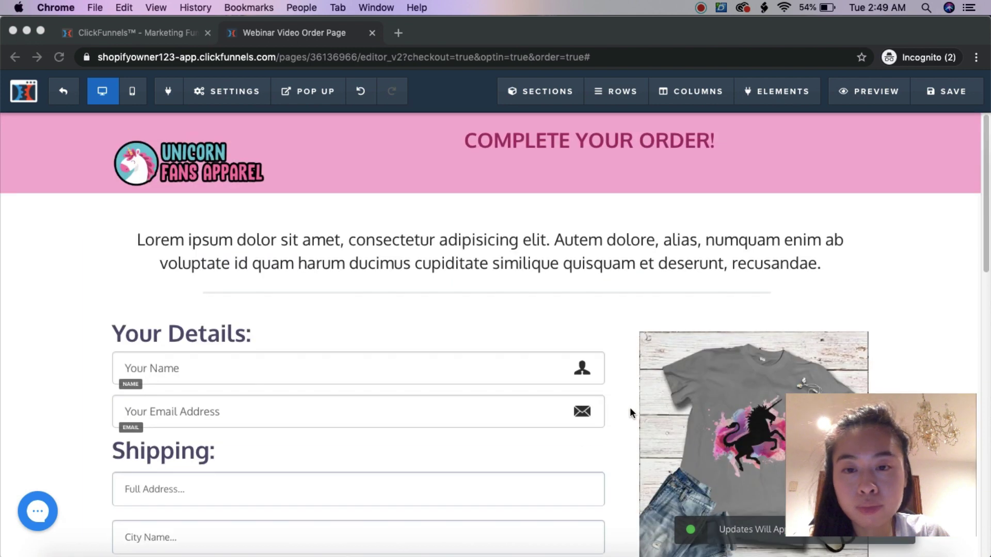
pyautogui.click(582, 252)
pyautogui.click(582, 245)
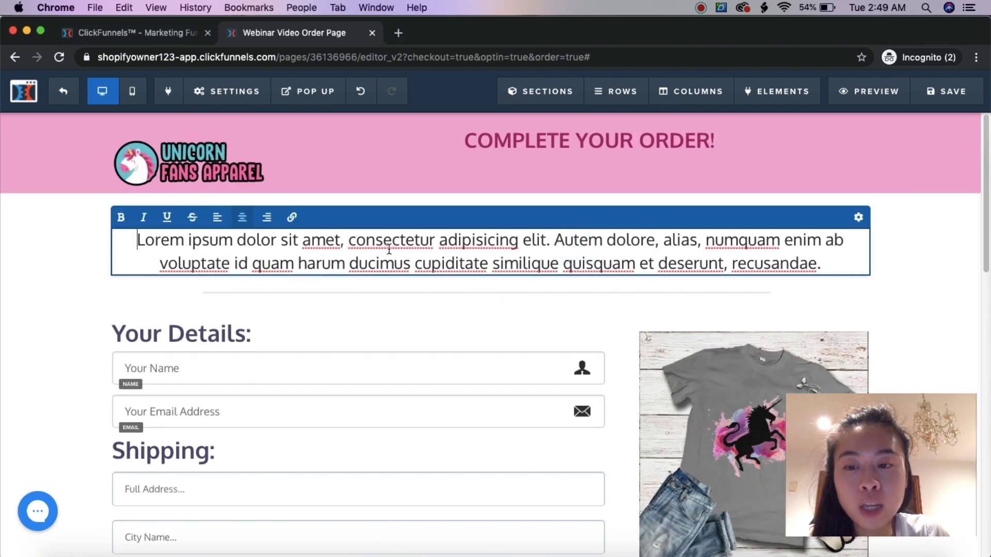
pyautogui.tripleClick(717, 246)
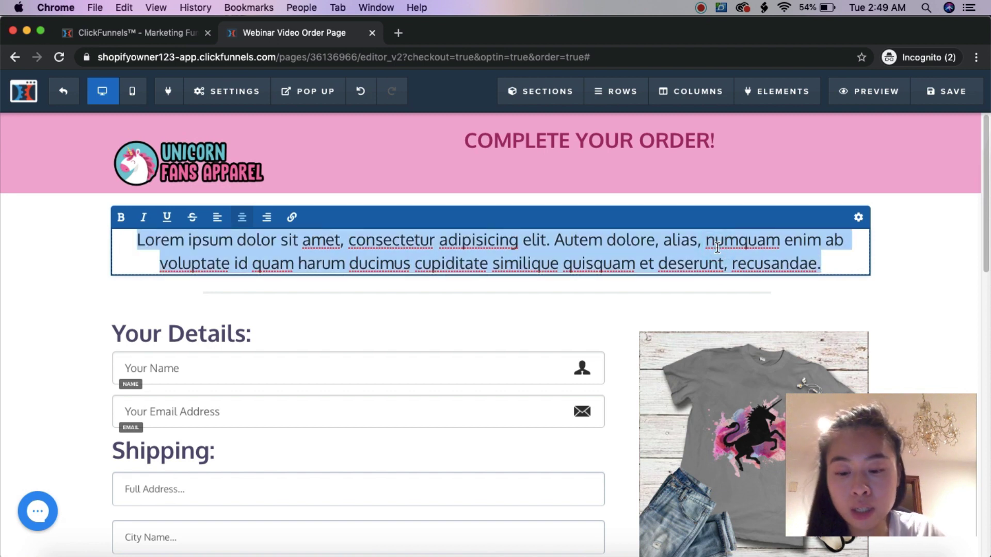
pyautogui.write('ENTER')
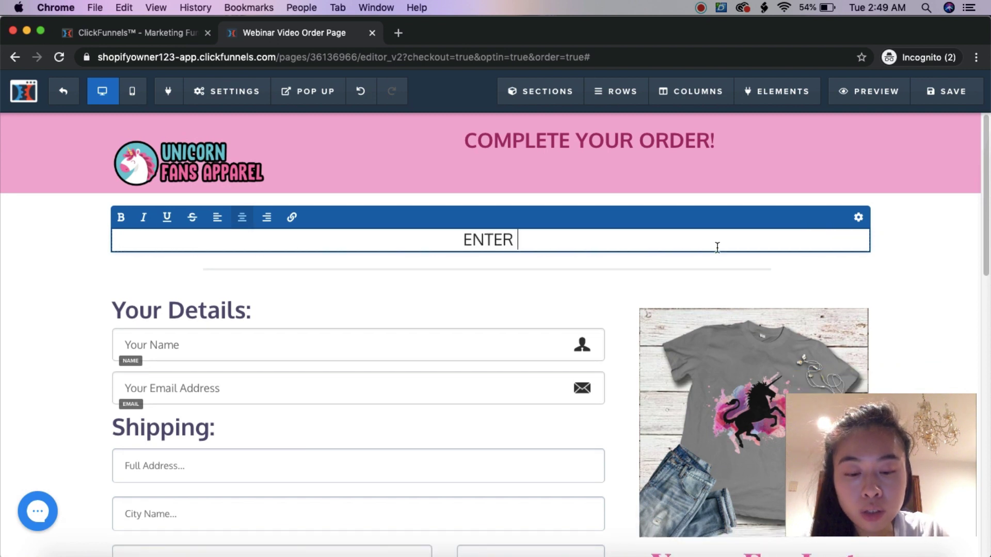
pyautogui.write(' YOUR ')
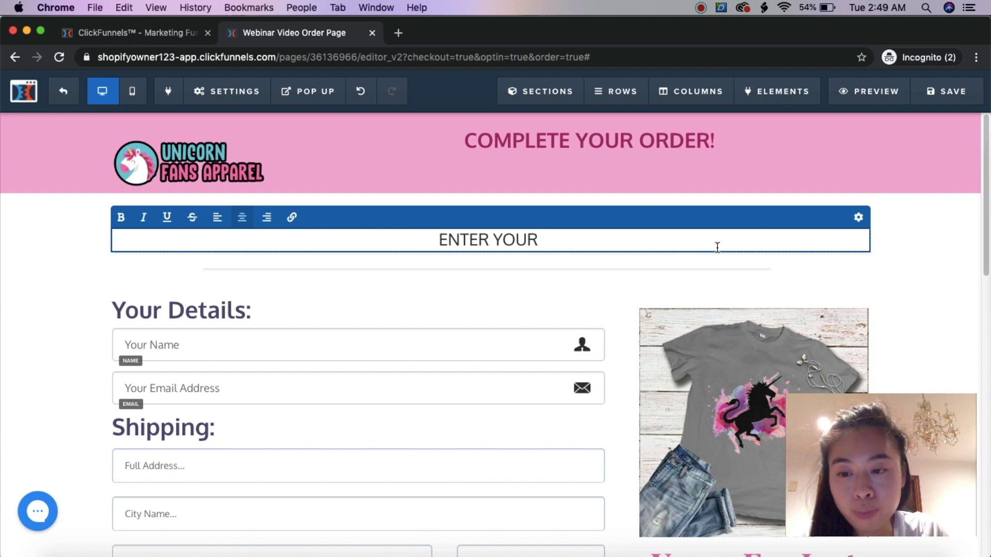
pyautogui.write('SHIPPING AN')
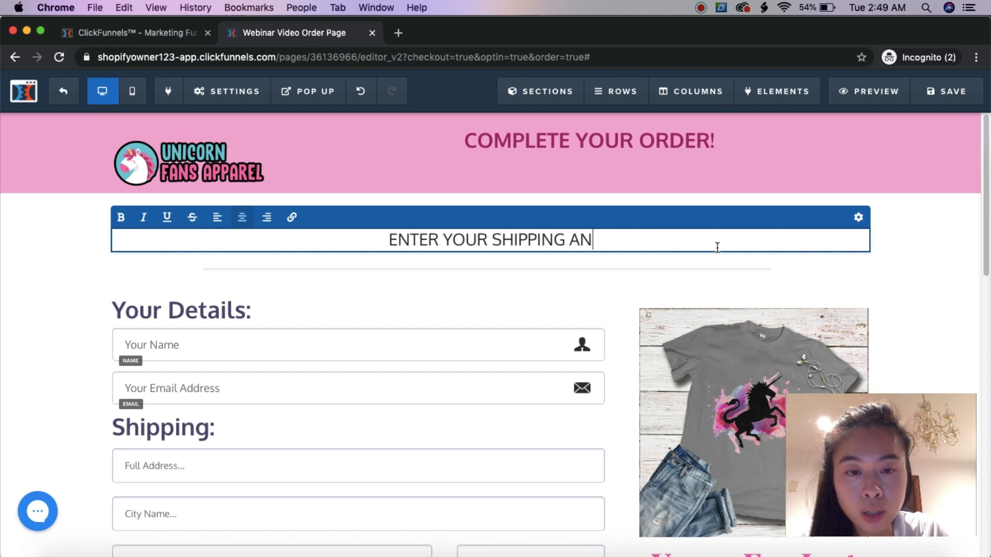
pyautogui.write('D BILLING IN')
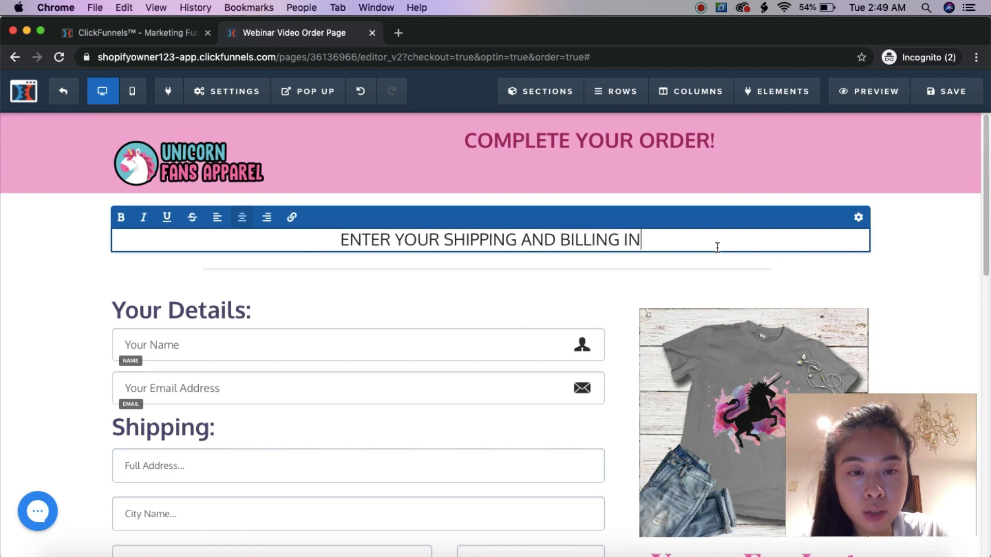
pyautogui.write('FORMATION BEL')
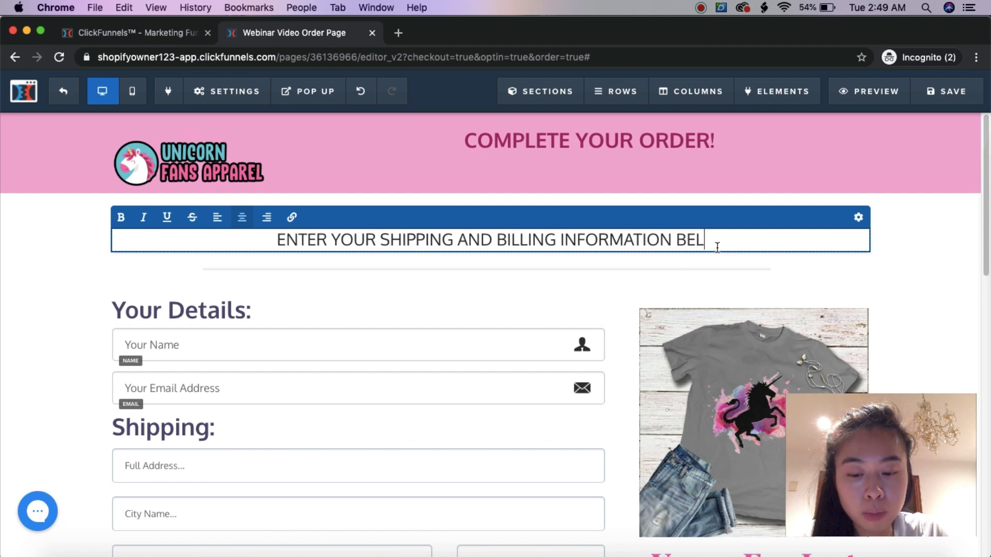
pyautogui.write('OW TO COMPLETE YOUR ')
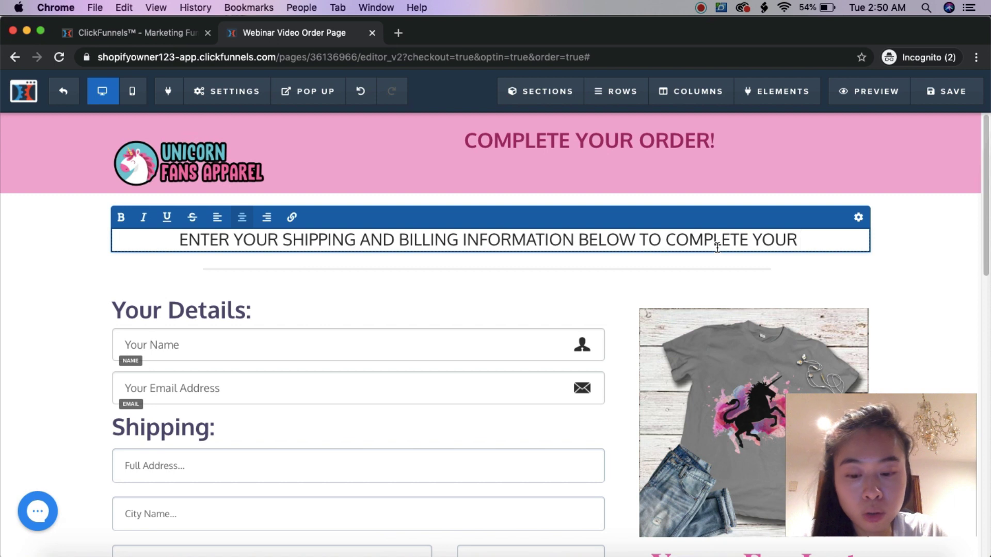
pyautogui.write('ENTIRE O')
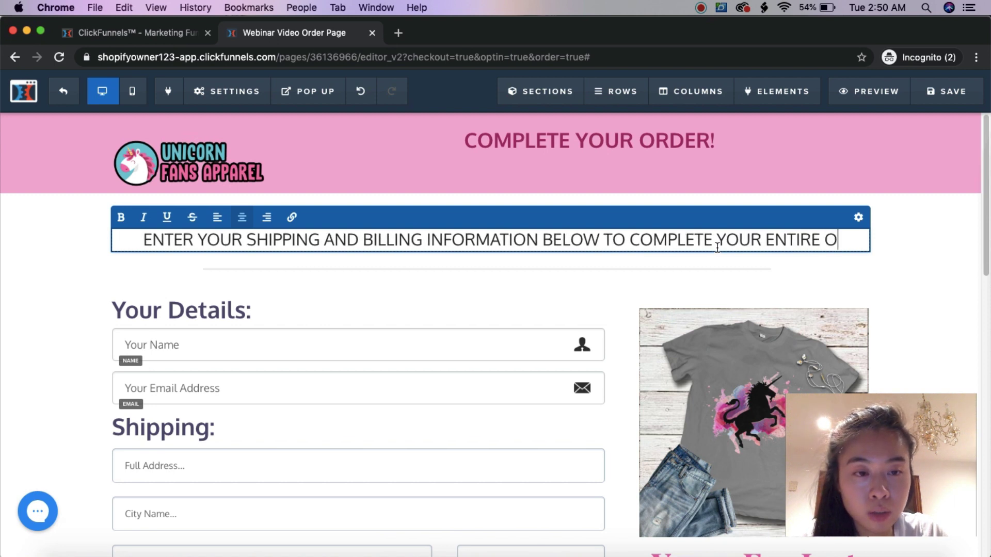
pyautogui.write('RDER!')
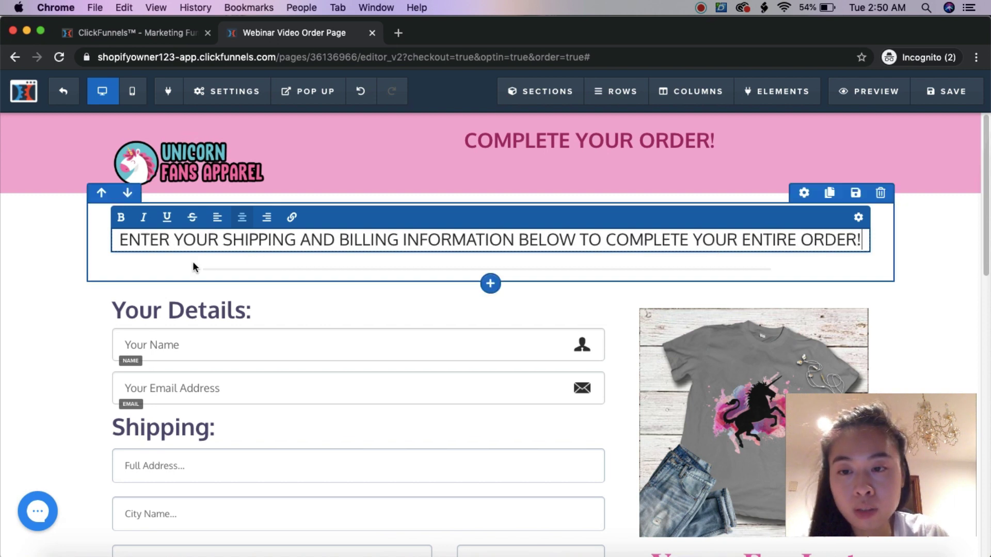
pyautogui.click(16, 281)
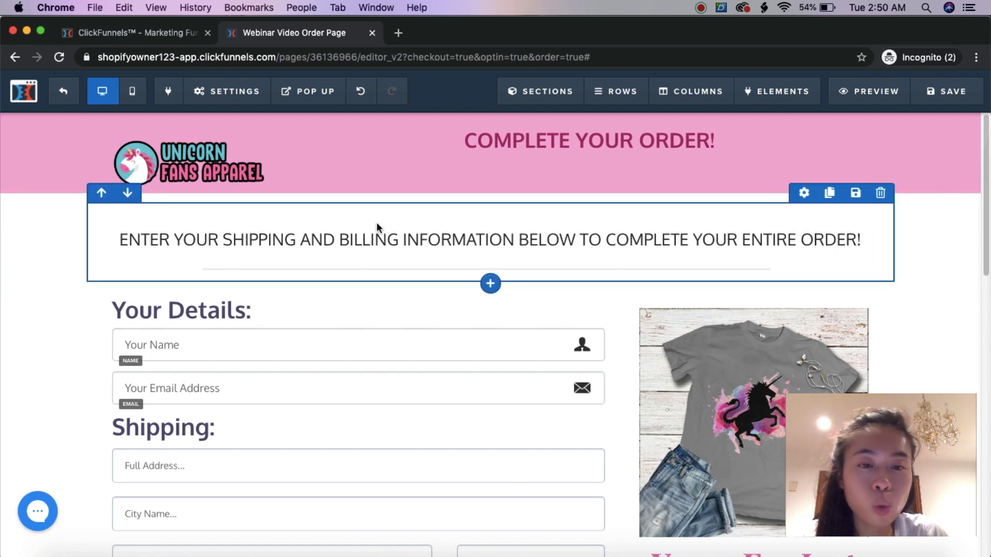
# Change the text of the BUY NOW button below the payment form to "COMPLETE MY ORDER".
pyautogui.scroll(-3, 151, 290)
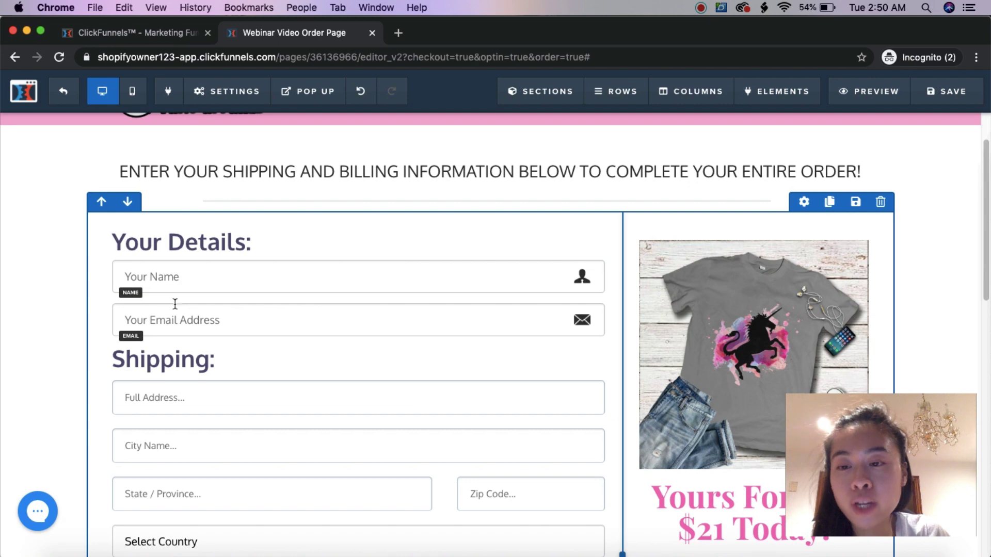
pyautogui.scroll(-5, 169, 326)
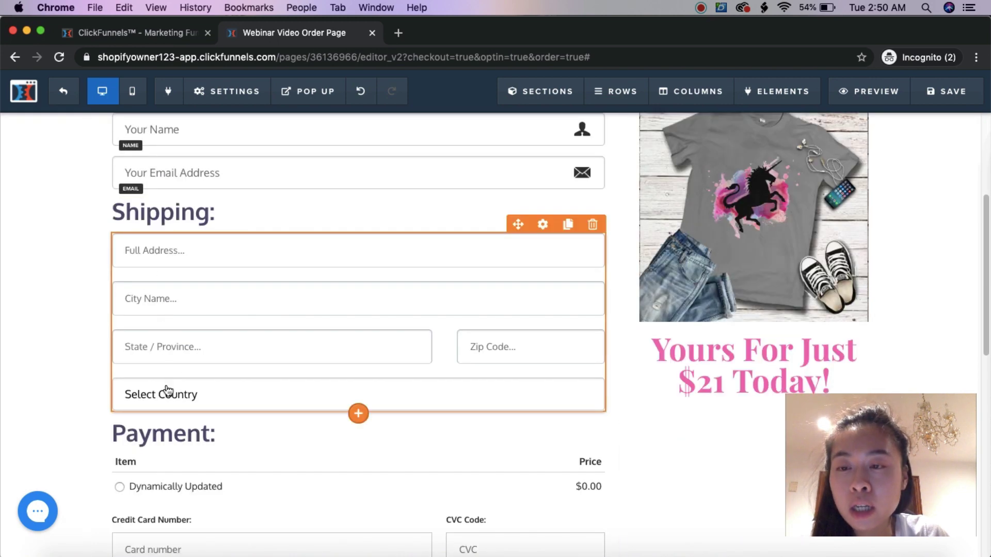
pyautogui.scroll(-1, 155, 403)
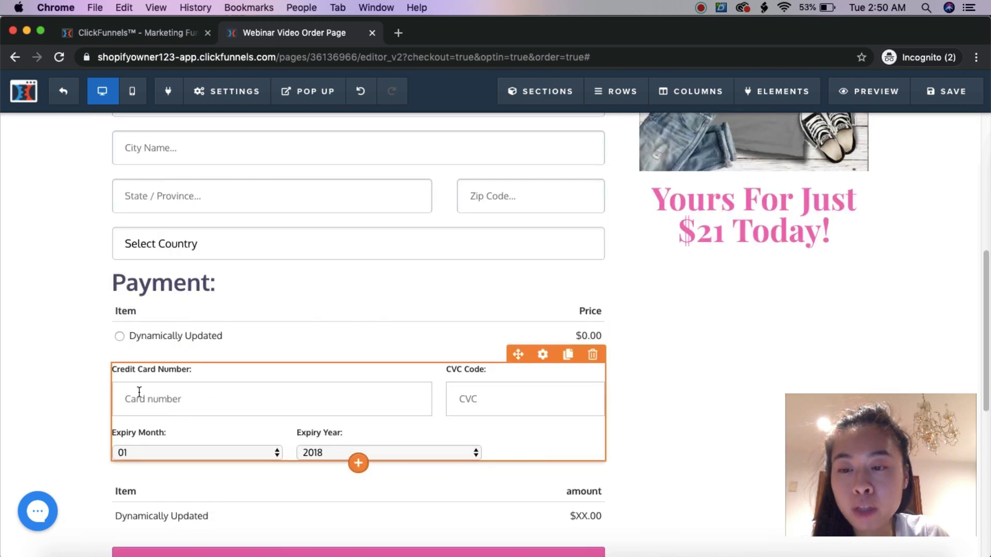
pyautogui.scroll(-3, 256, 401)
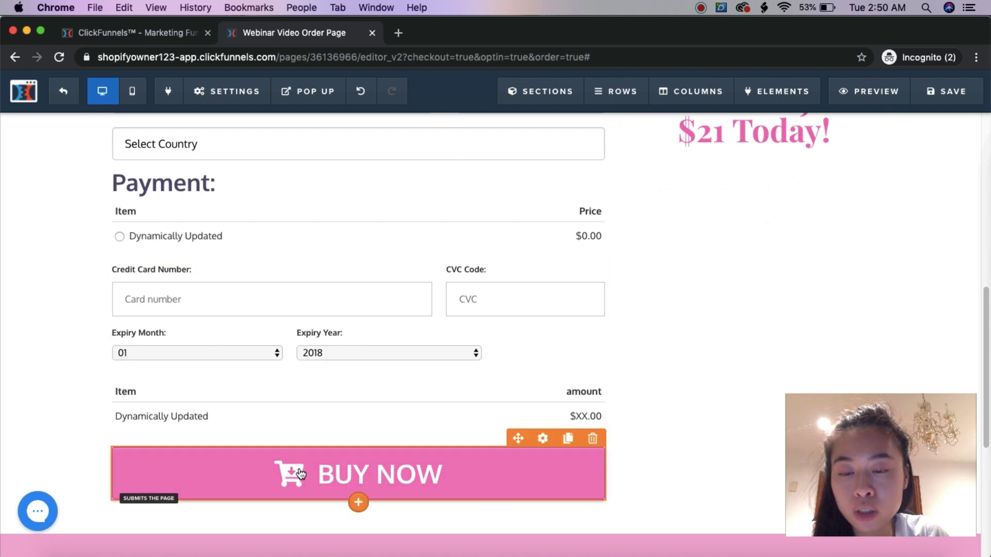
pyautogui.scroll(-3, 421, 464)
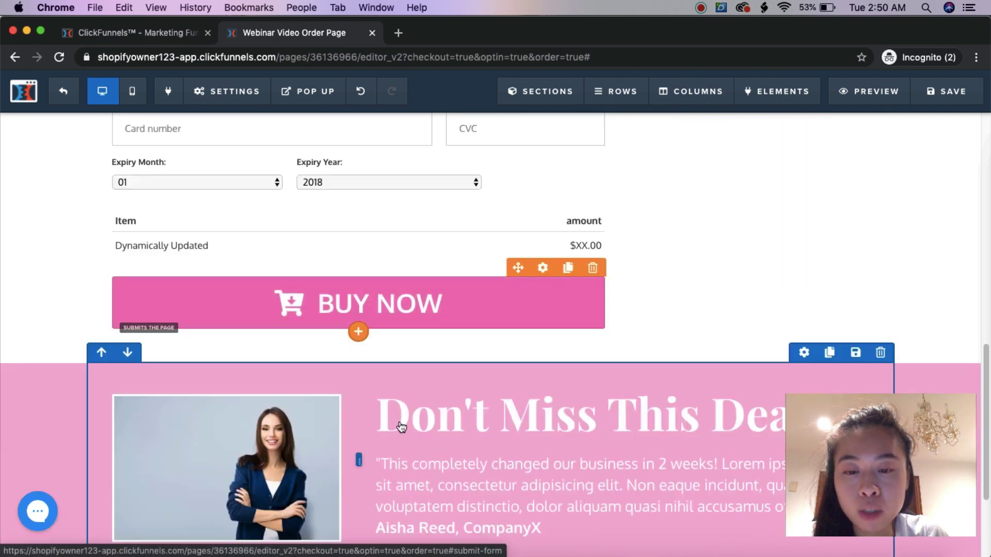
pyautogui.moveTo(411, 310)
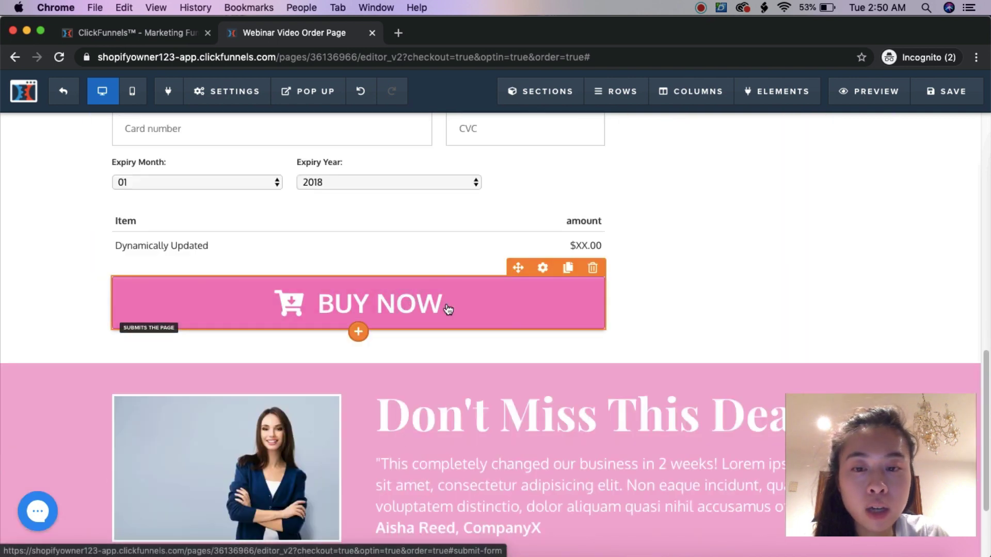
pyautogui.moveTo(913, 503); pyautogui.dragTo(590, 494)
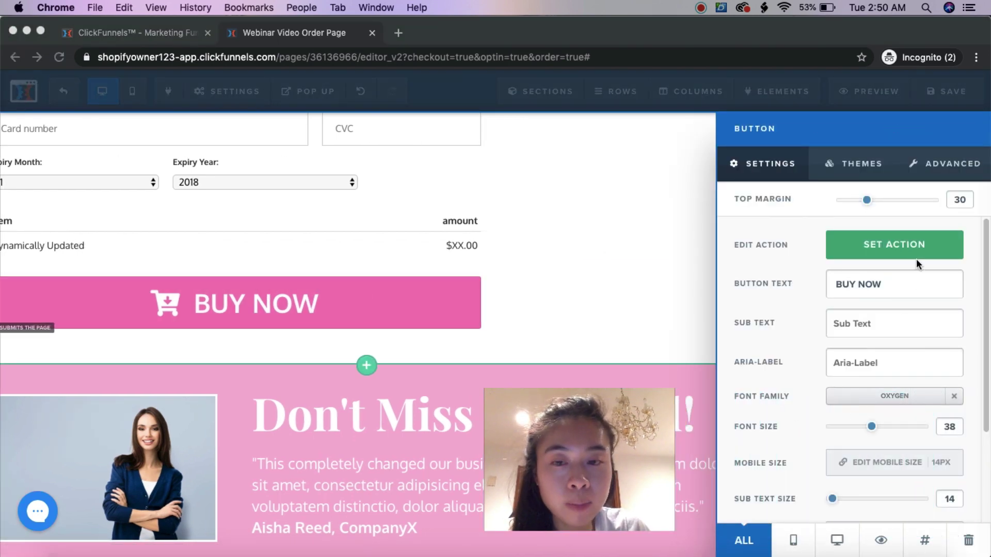
pyautogui.click(893, 285)
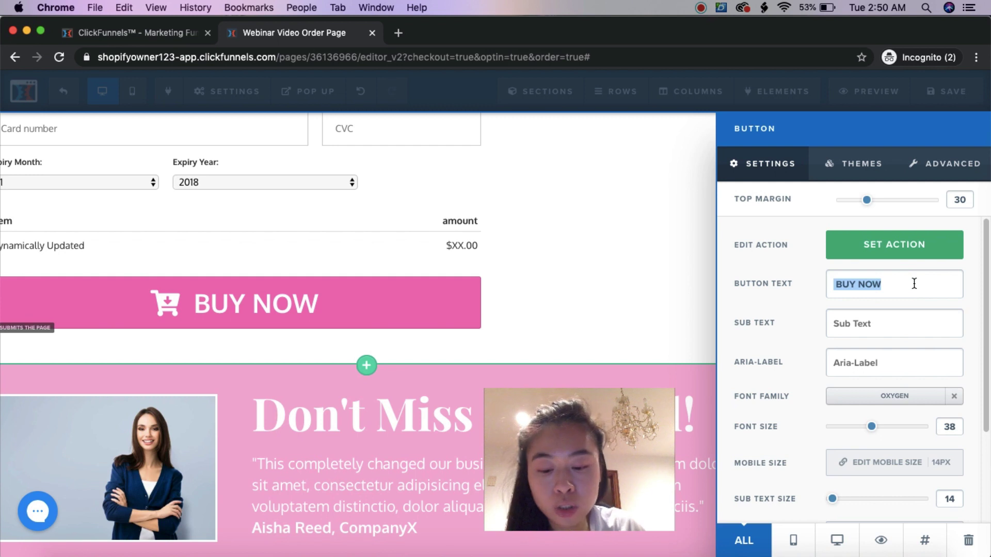
pyautogui.write('COMPLETE')
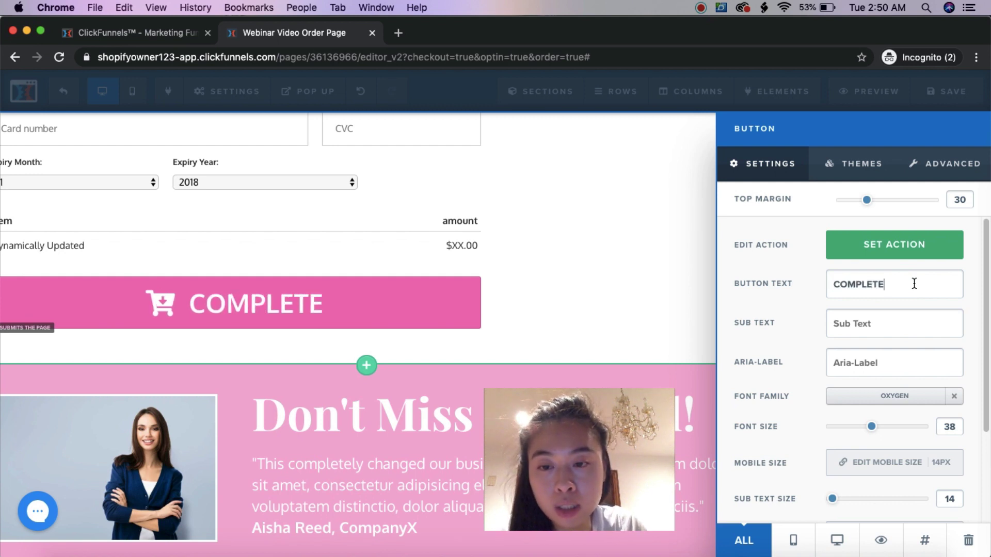
pyautogui.write(' MY ORDER')
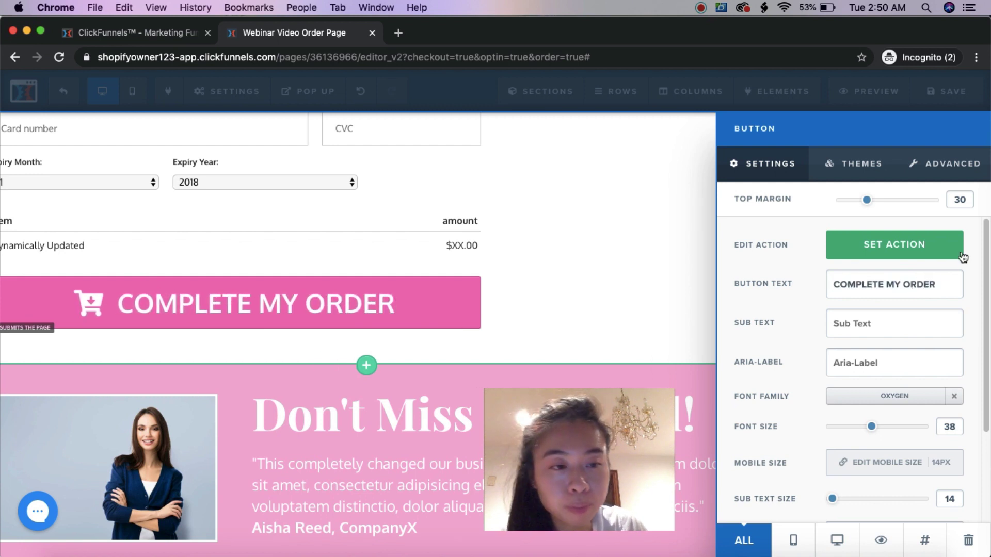
# Set the order button's background color to the recently used blue #1a83cb and save the page.
pyautogui.scroll(-3, 885, 335)
pyautogui.click(878, 484)
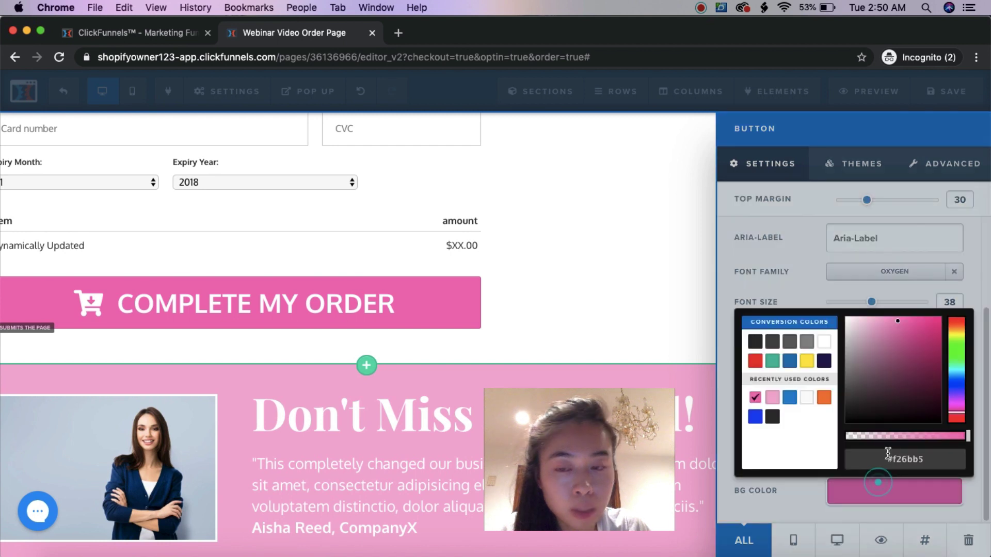
pyautogui.click(790, 398)
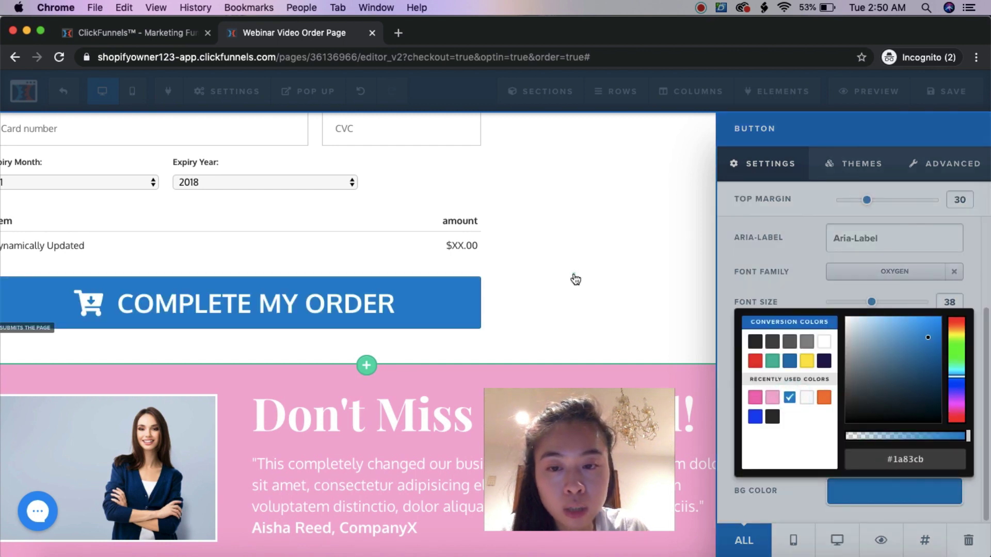
pyautogui.click(573, 277)
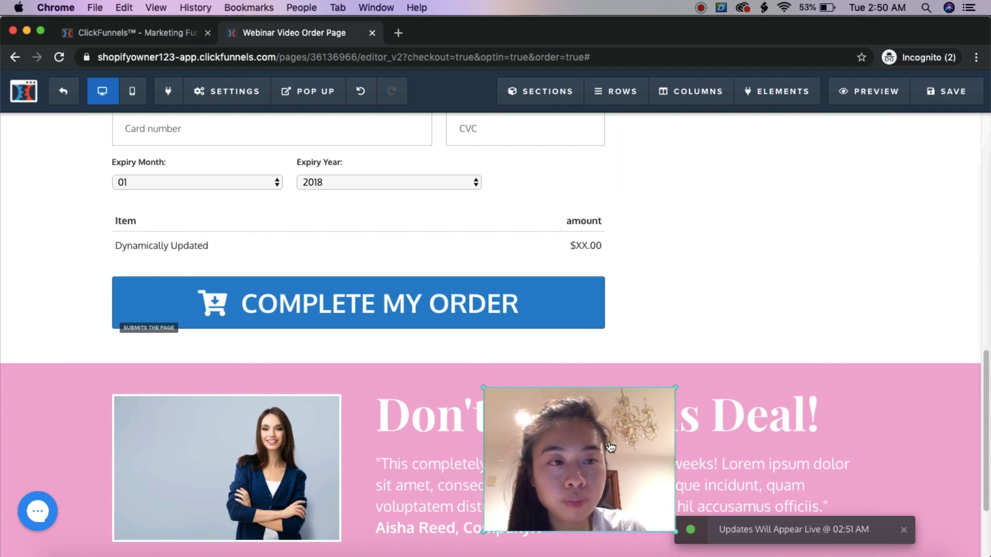
# Delete the "Don't Miss This Deal!" testimonial section between the order form and the footer.
pyautogui.moveTo(616, 428); pyautogui.dragTo(825, 217)
pyautogui.scroll(-2, 395, 355)
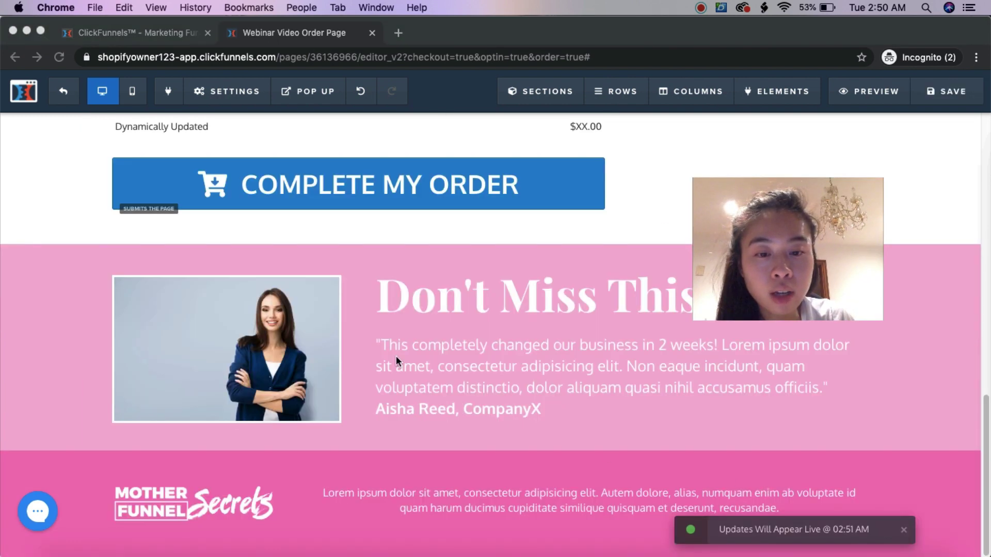
pyautogui.click(947, 275)
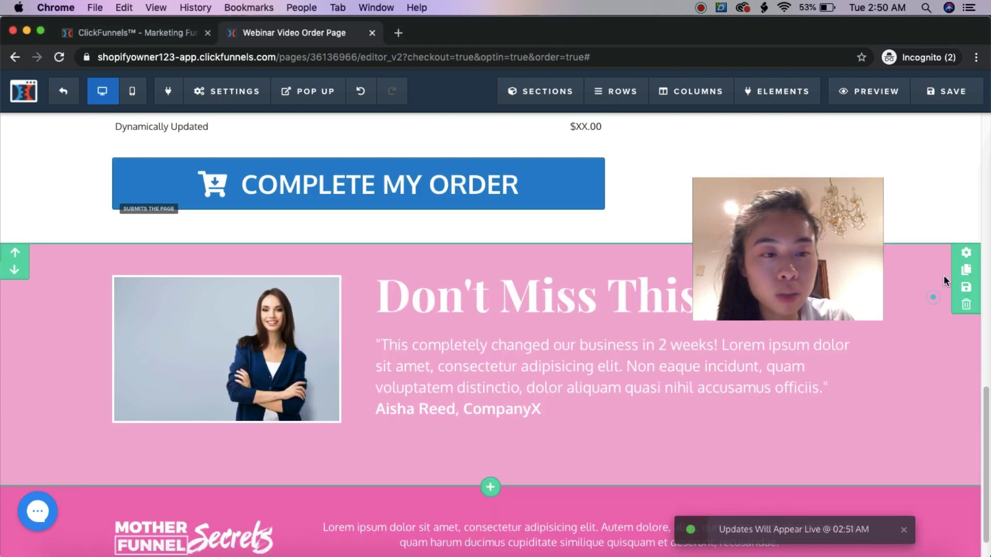
pyautogui.click(951, 302)
pyautogui.click(609, 133)
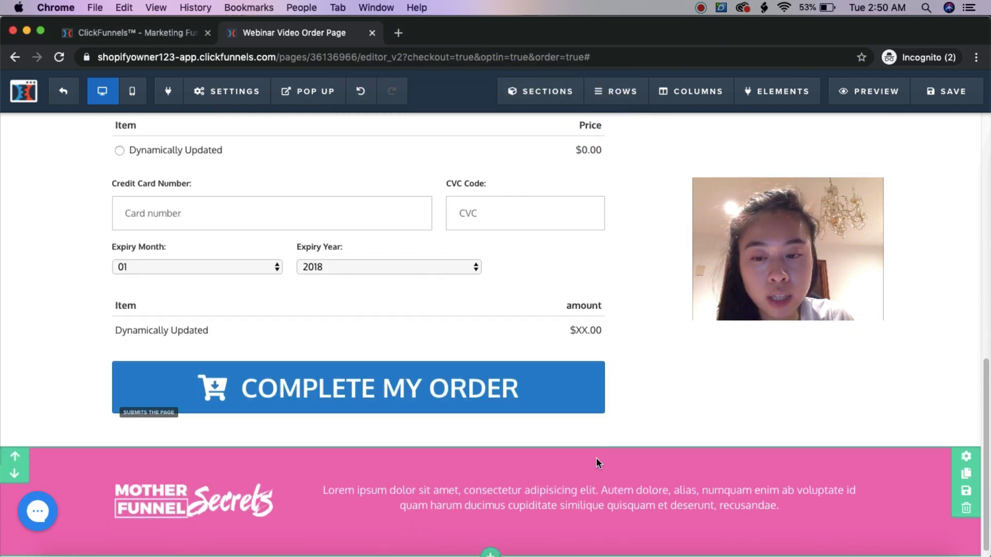
# Replace the placeholder logo in the footer with the Unicorn Fans Apparel logo from the uploaded images.
pyautogui.scroll(10, 723, 455)
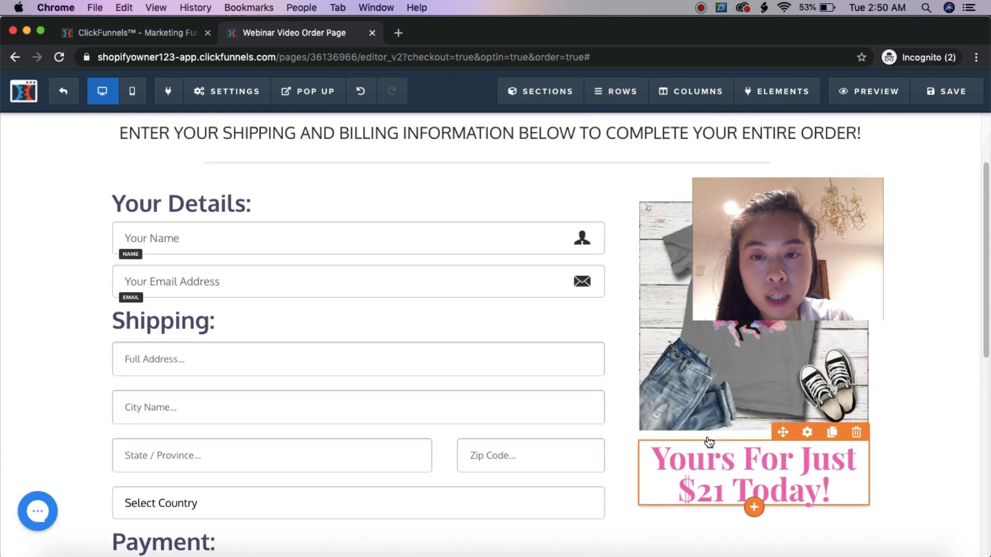
pyautogui.scroll(3, 601, 274)
pyautogui.scroll(-12, 575, 296)
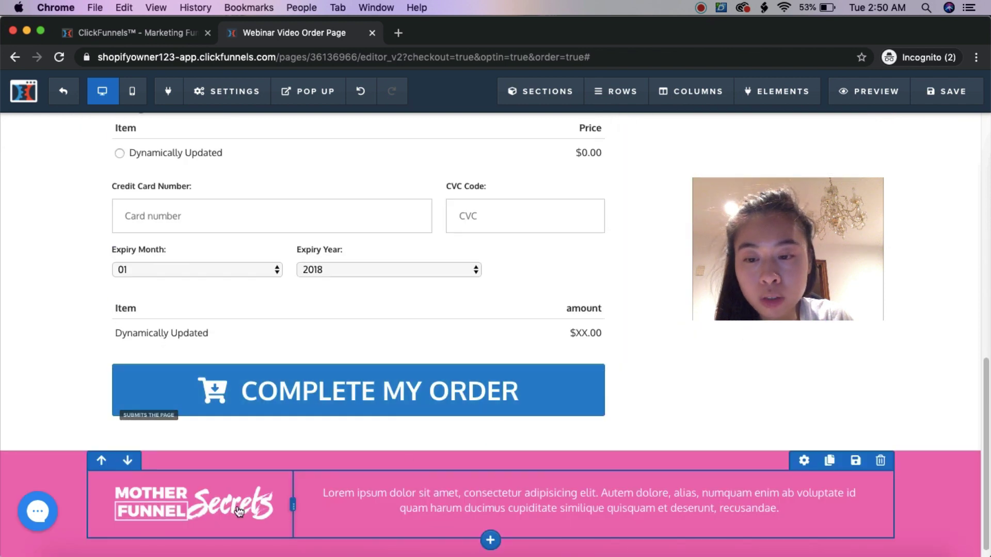
pyautogui.click(238, 511)
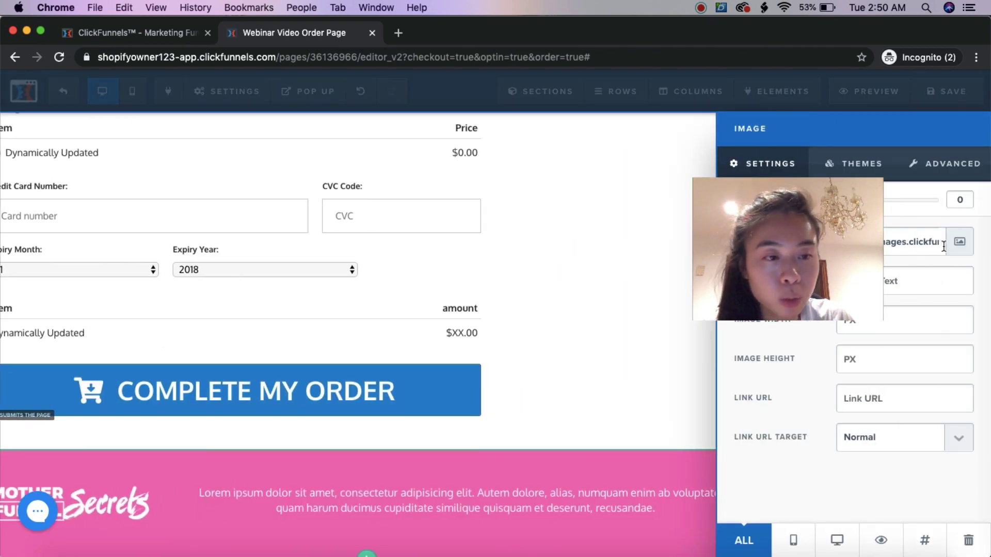
pyautogui.moveTo(784, 255); pyautogui.dragTo(614, 286)
pyautogui.click(959, 241)
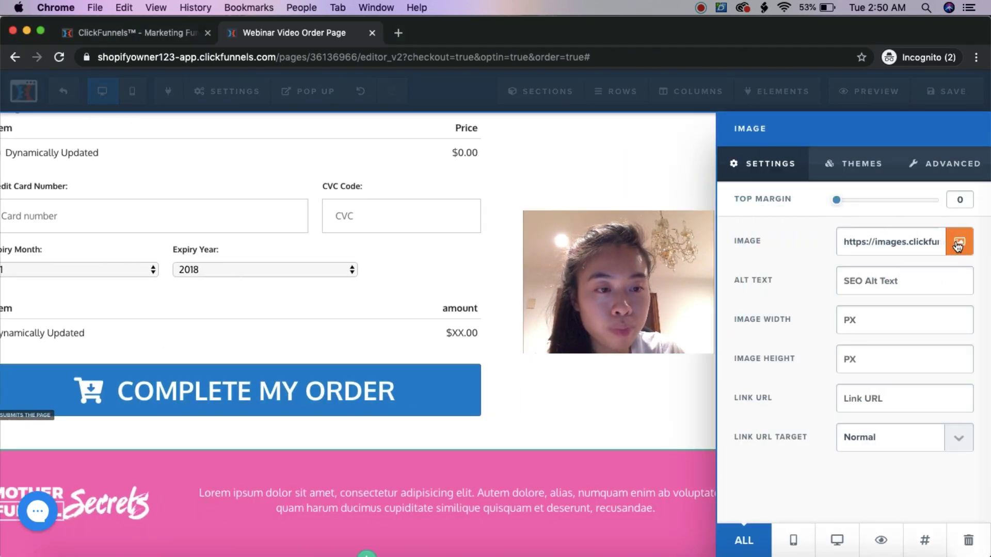
pyautogui.click(154, 264)
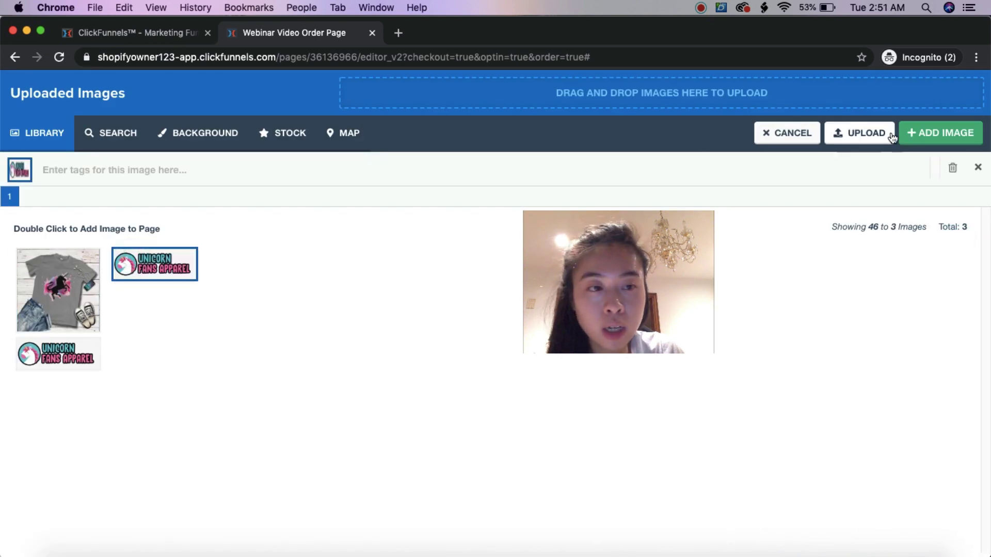
pyautogui.click(929, 133)
pyautogui.click(431, 516)
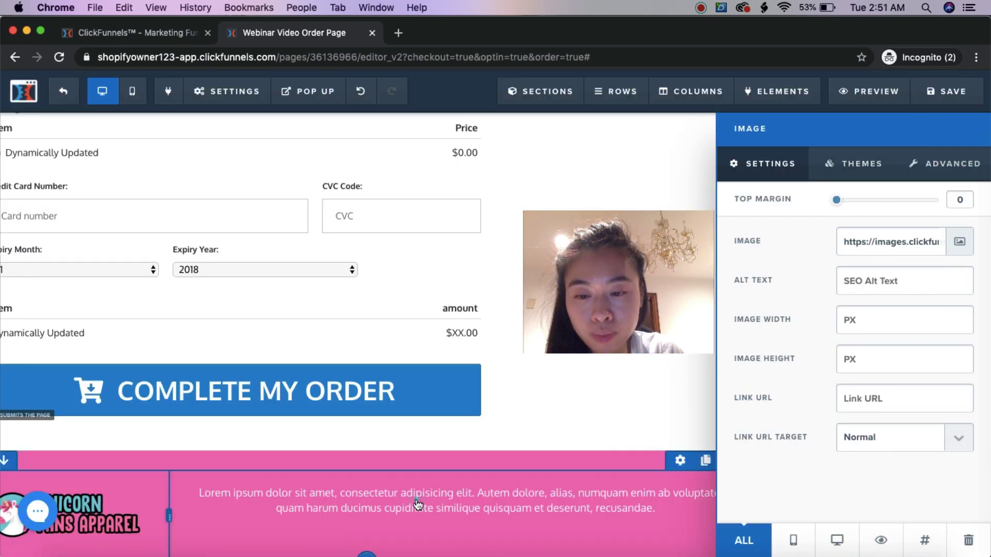
# Replace the footer's placeholder paragraph with "For all unicorn lovers!" and save the page.
pyautogui.click(490, 506)
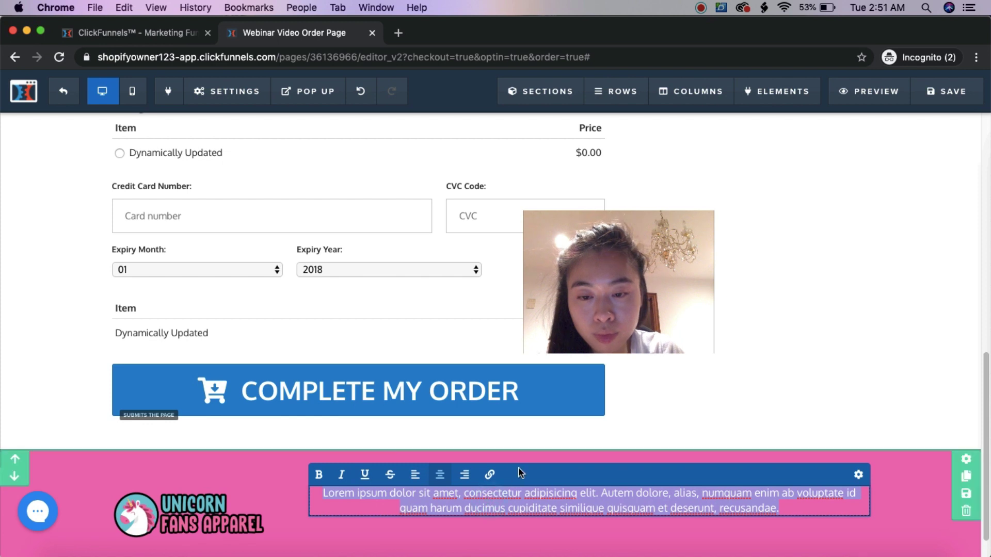
pyautogui.press('BackSpace')
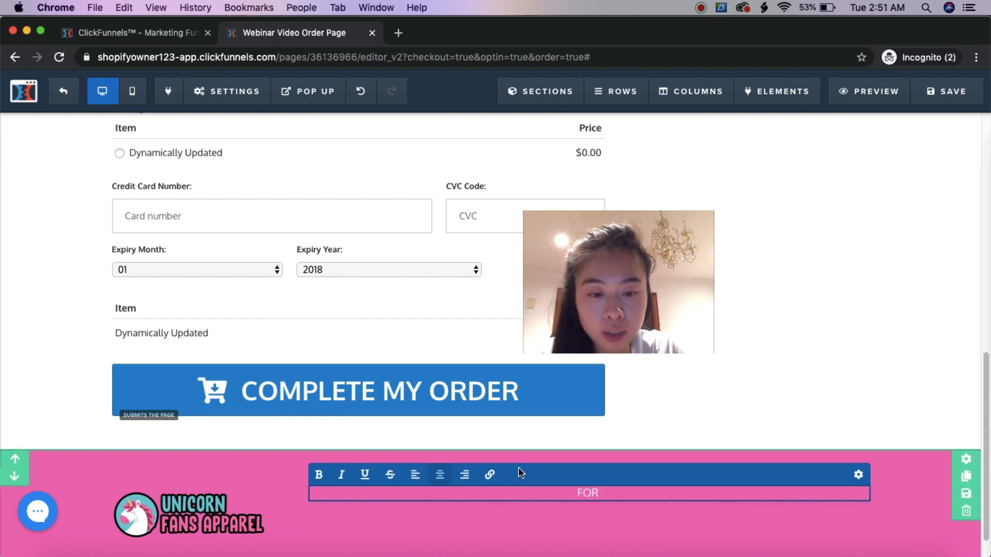
pyautogui.write('For')
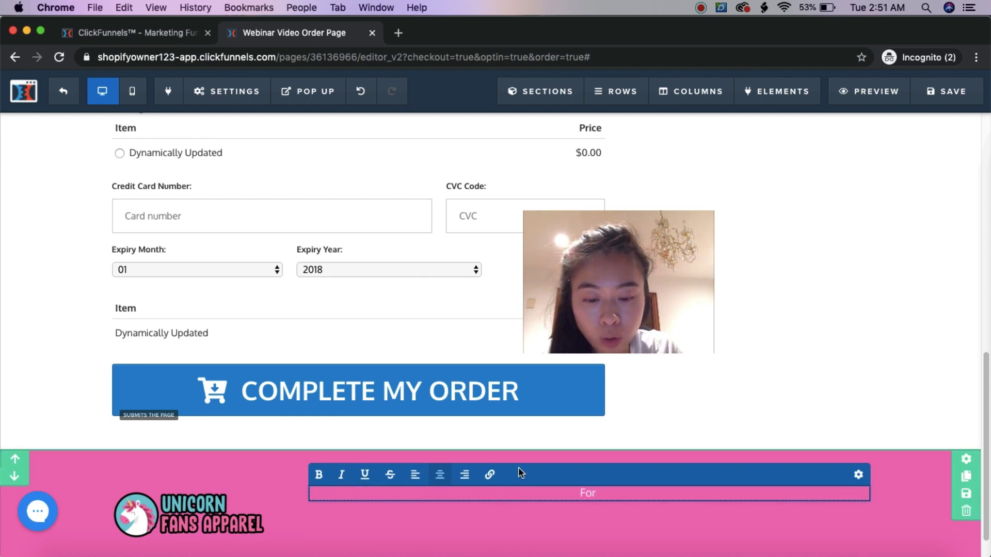
pyautogui.write(' all unicor')
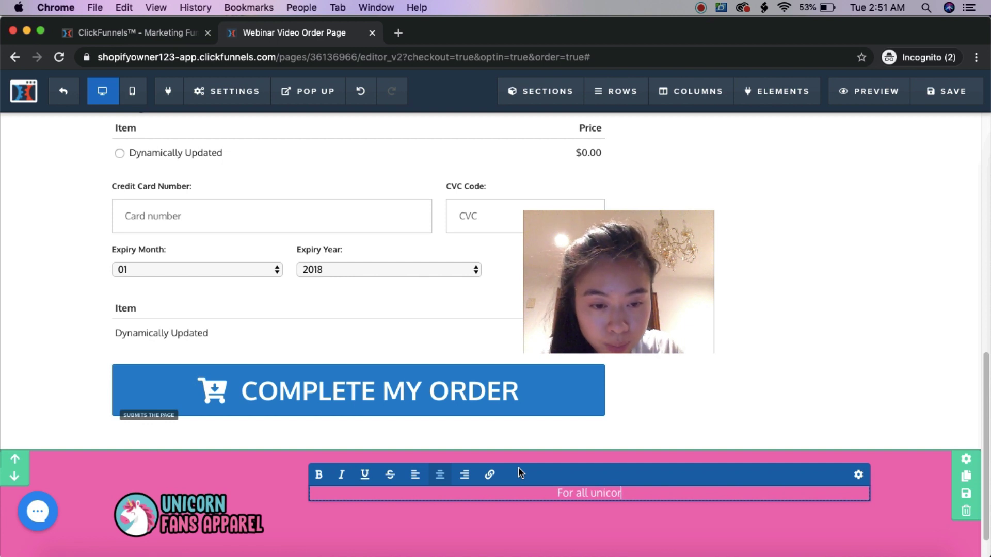
pyautogui.write('n lovers!')
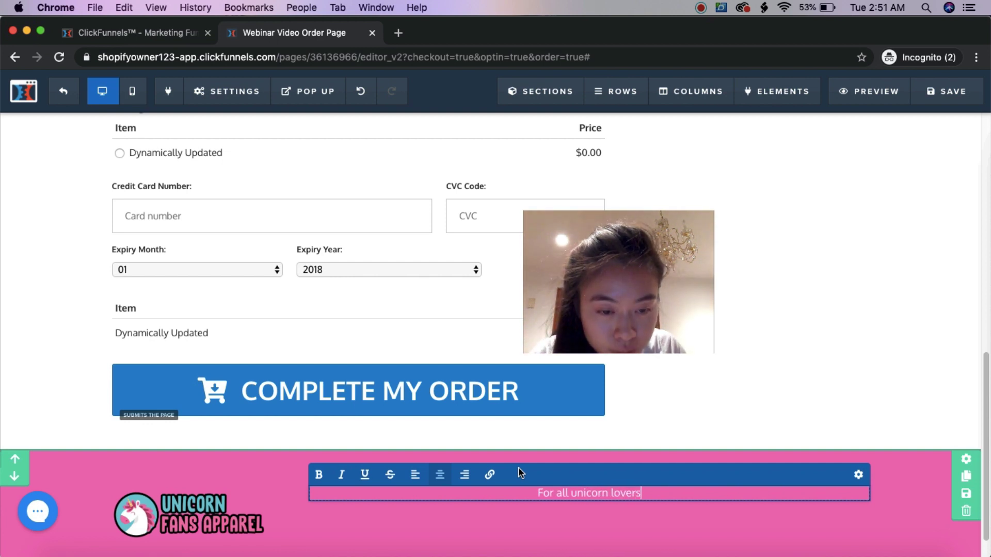
pyautogui.click(758, 413)
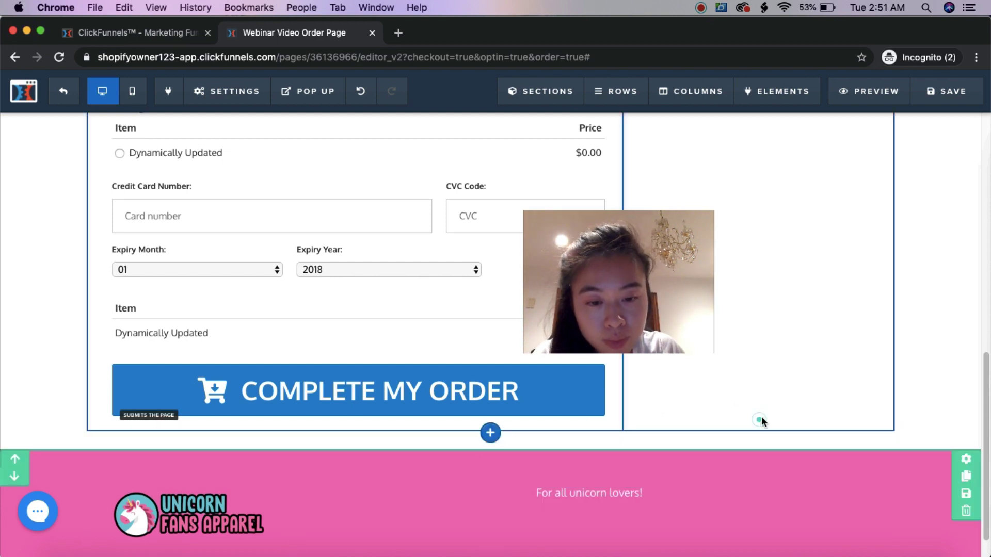
pyautogui.scroll(-1, 439, 511)
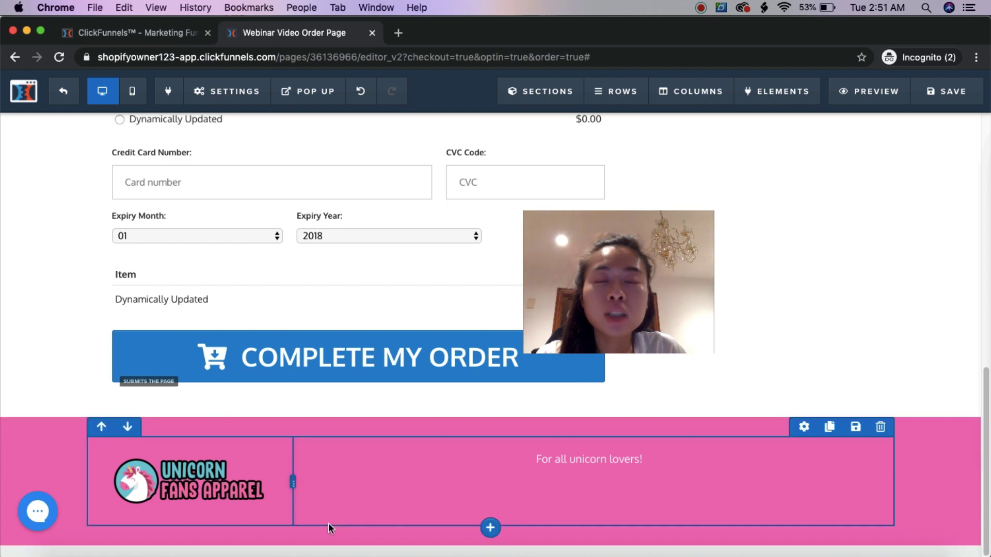
pyautogui.scroll(1, 867, 278)
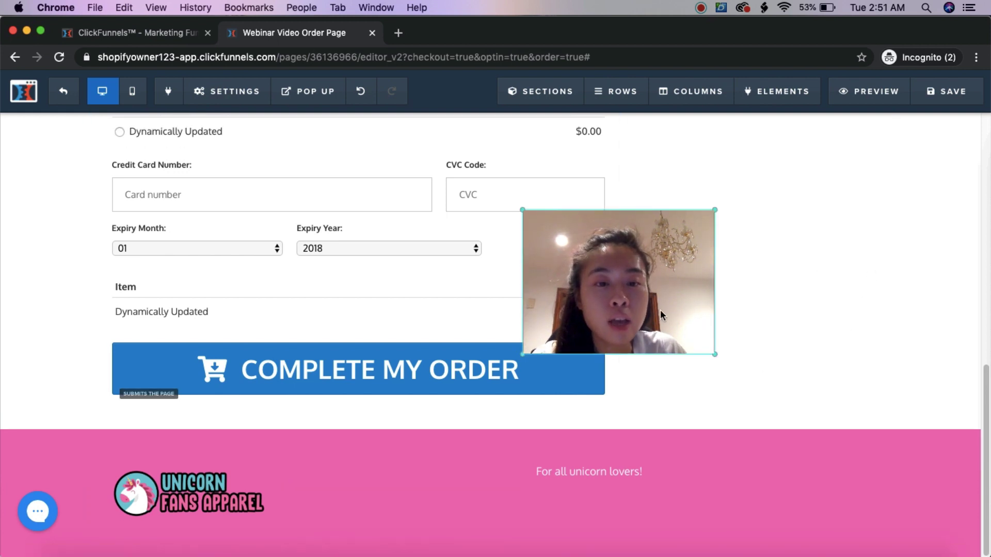
pyautogui.moveTo(660, 309); pyautogui.dragTo(907, 502)
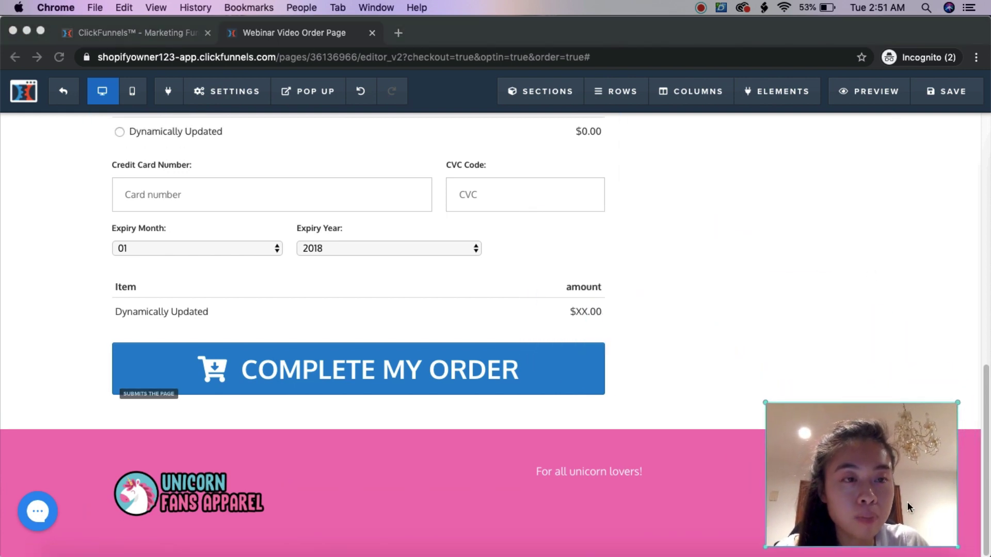
pyautogui.click(955, 95)
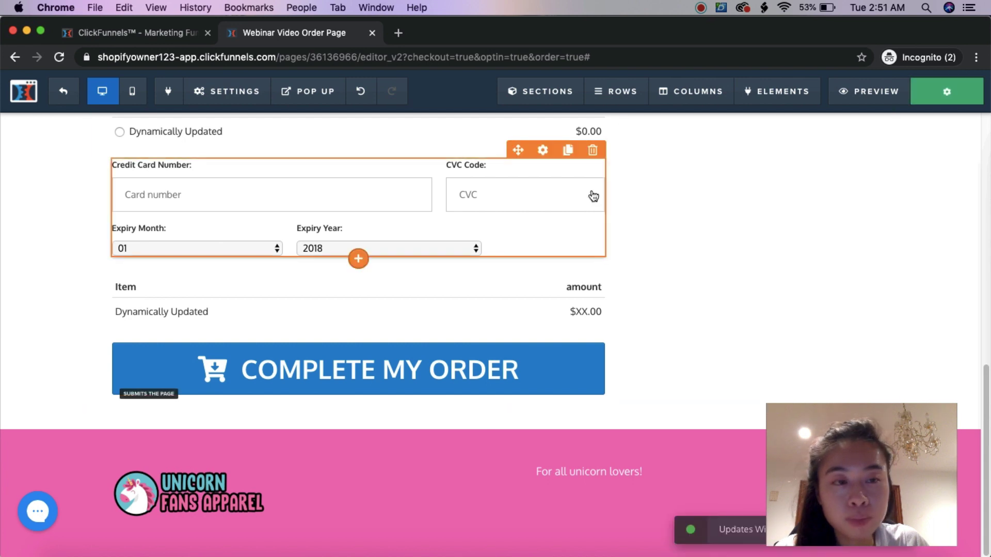
# Review the whole order page from header to footer, including the details, shipping and payment fields and the T-shirt offer.
pyautogui.scroll(15, 664, 228)
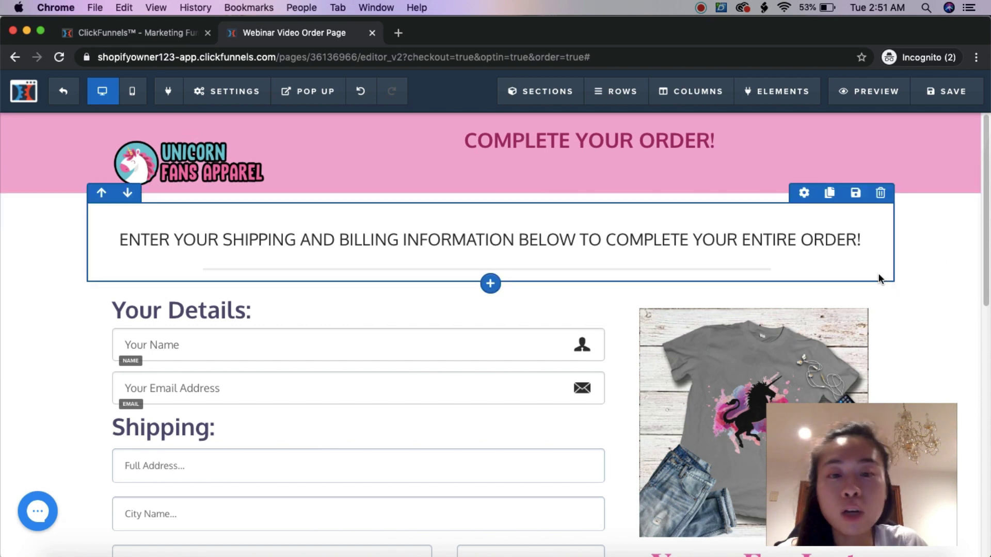
pyautogui.scroll(-3, 491, 284)
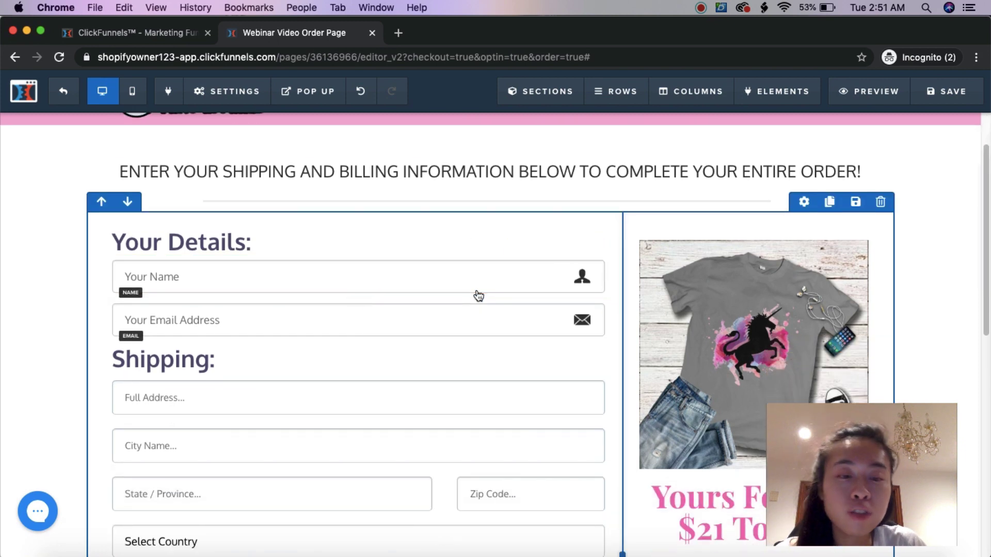
pyautogui.scroll(-5, 483, 298)
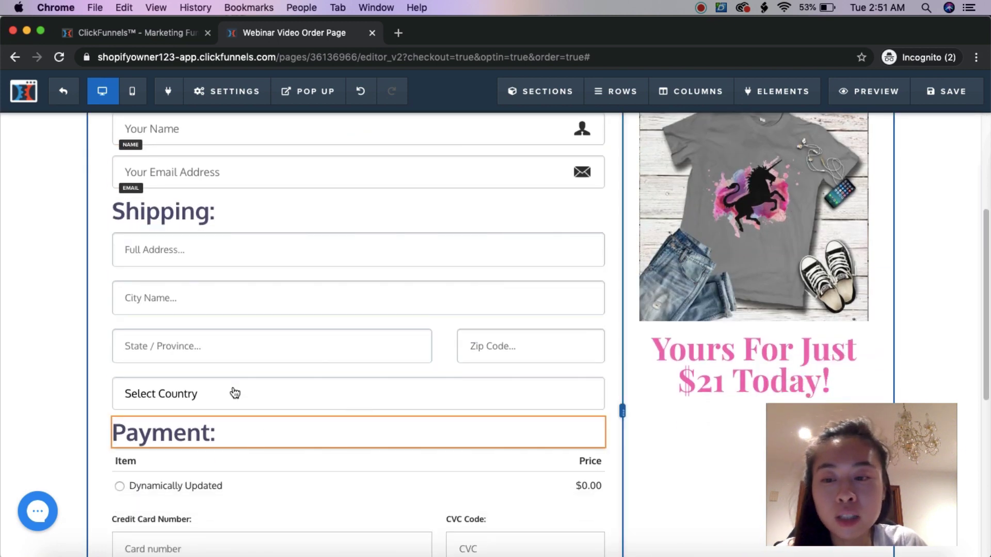
pyautogui.moveTo(301, 315)
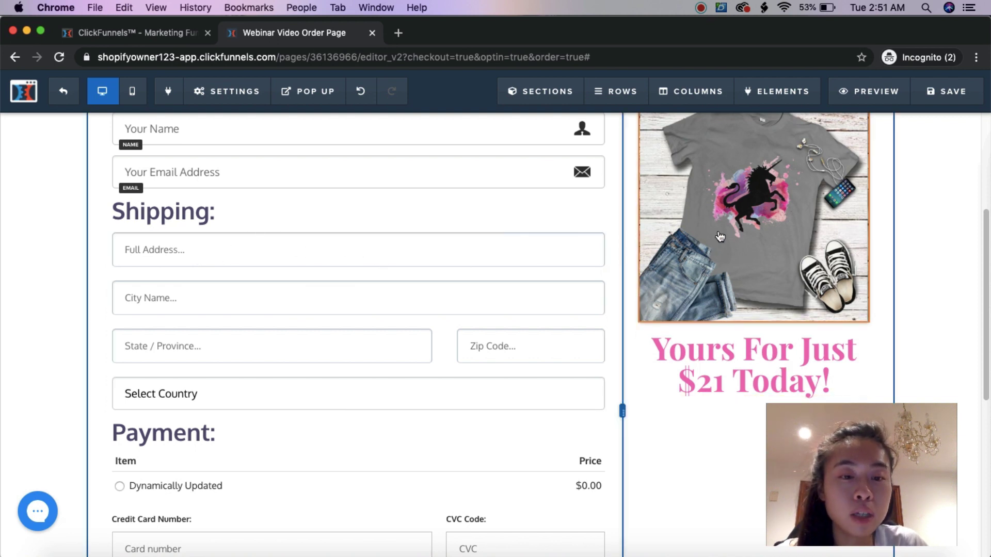
pyautogui.scroll(-7, 599, 305)
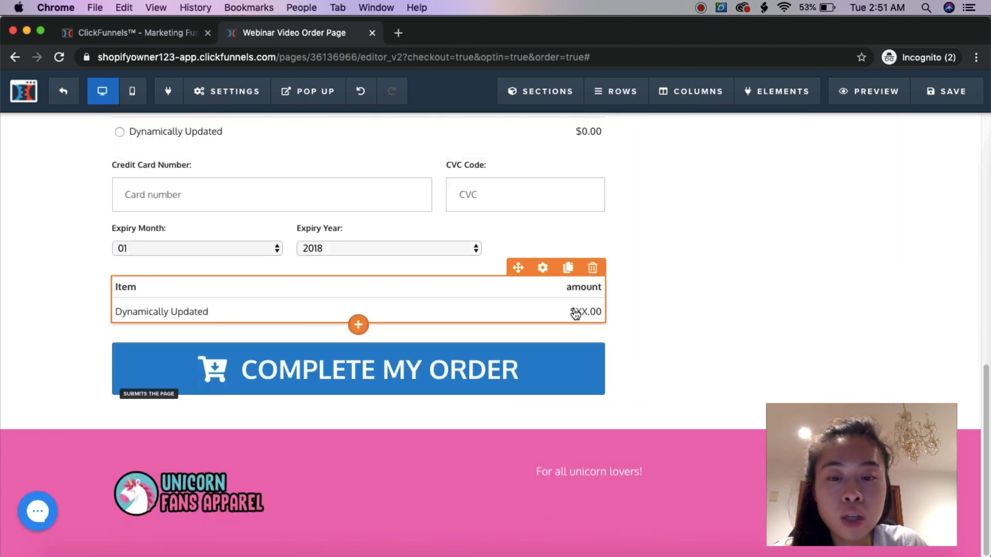
pyautogui.scroll(8, 575, 312)
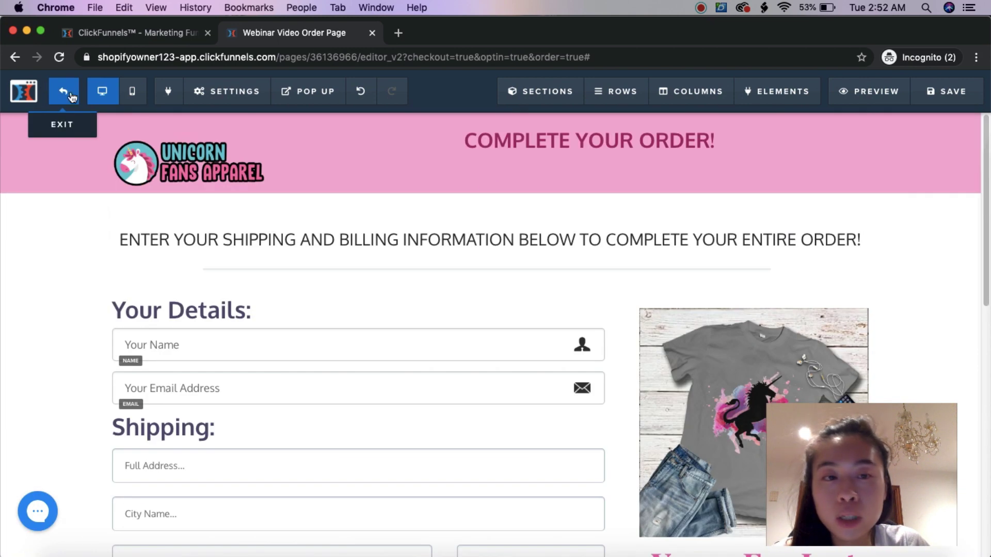
pyautogui.scroll(-8, 631, 336)
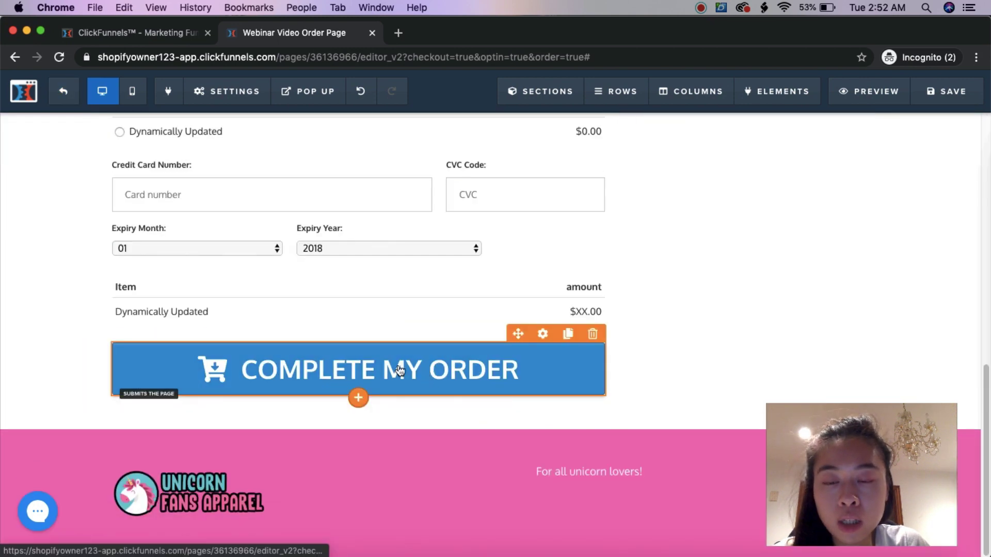
# Set the COMPLETE MY ORDER button's action to Go To Next Step In Funnel and save the page.
pyautogui.click(494, 371)
pyautogui.click(871, 243)
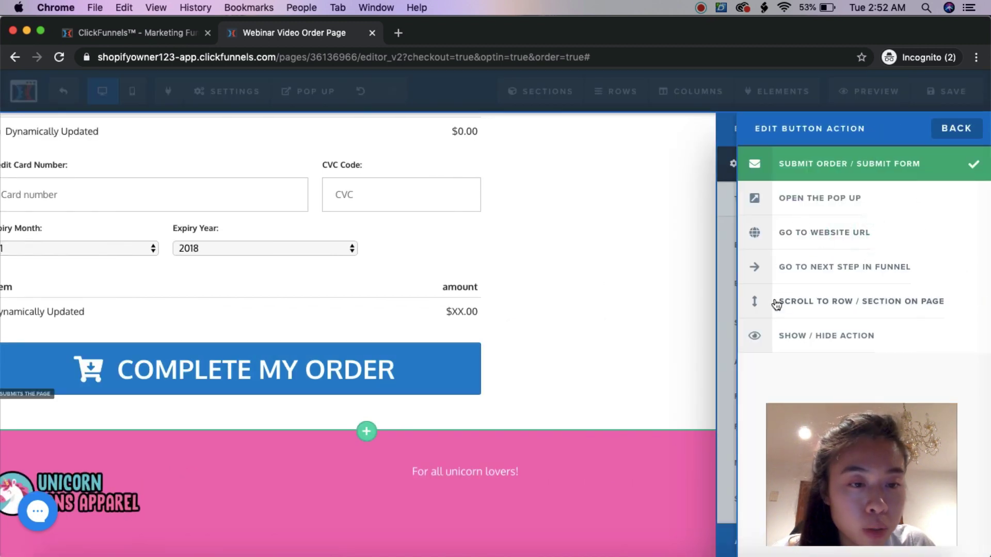
pyautogui.click(798, 274)
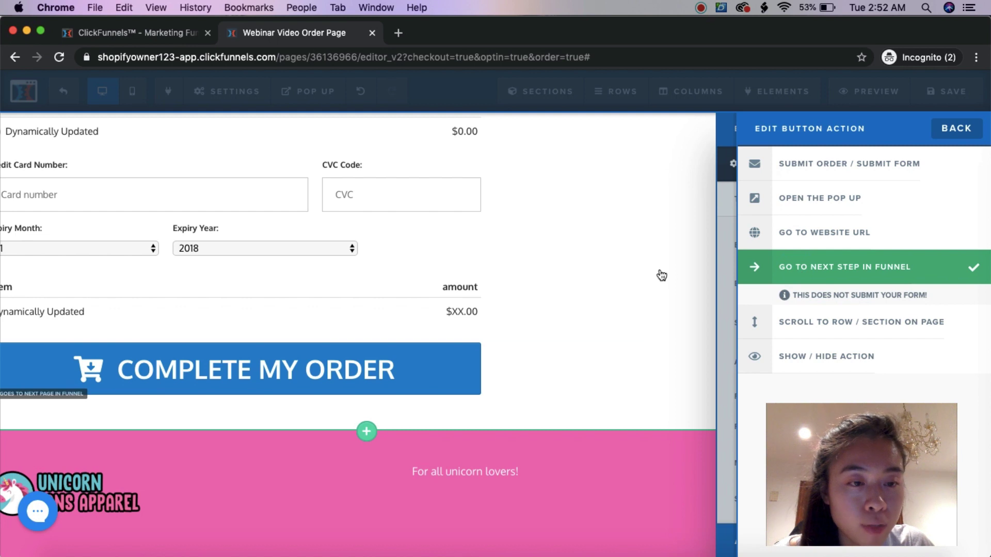
pyautogui.click(956, 130)
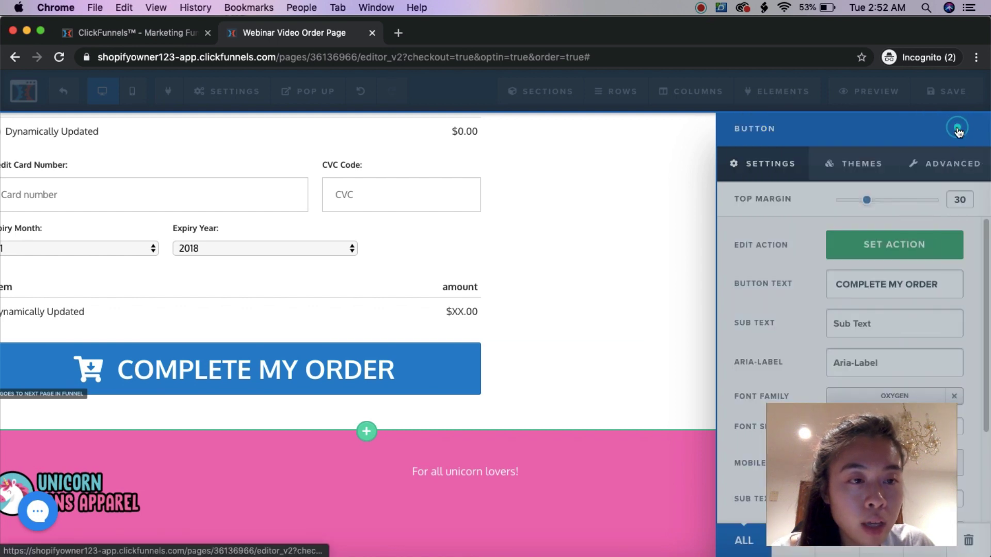
pyautogui.click(596, 205)
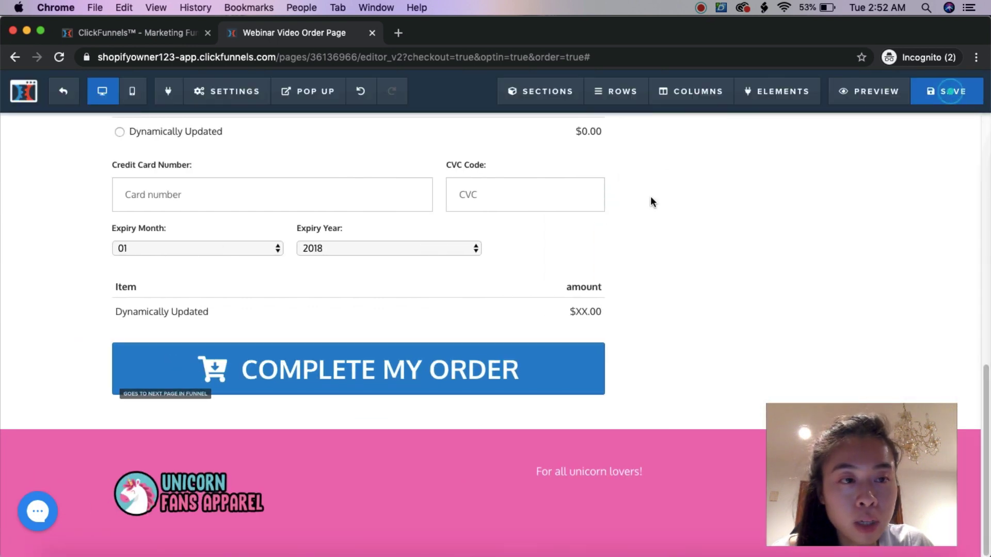
pyautogui.scroll(6, 207, 232)
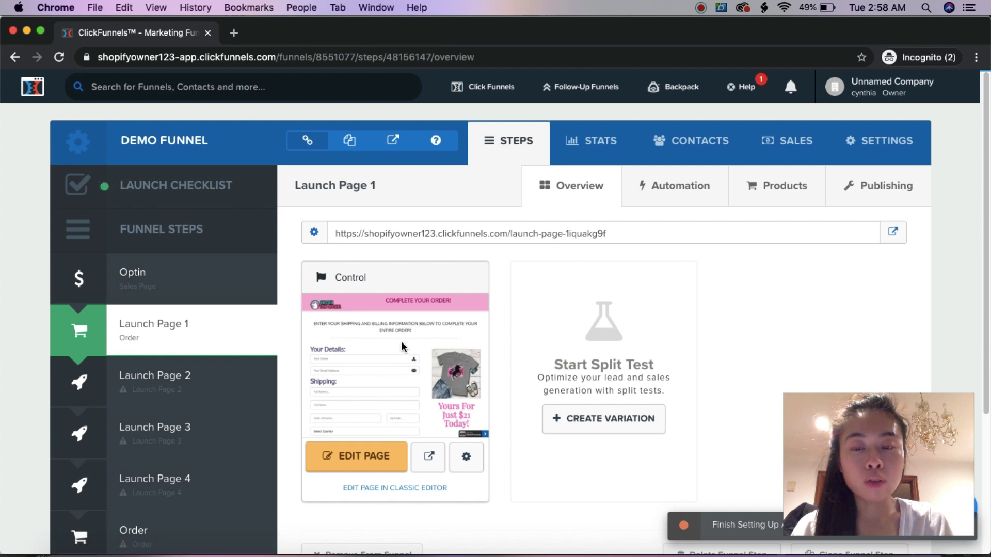
# Add a product to the Launch Page 1 order step using the "testing CF unicorn" Stripe integration, and save its payment options to continue.
pyautogui.click(787, 186)
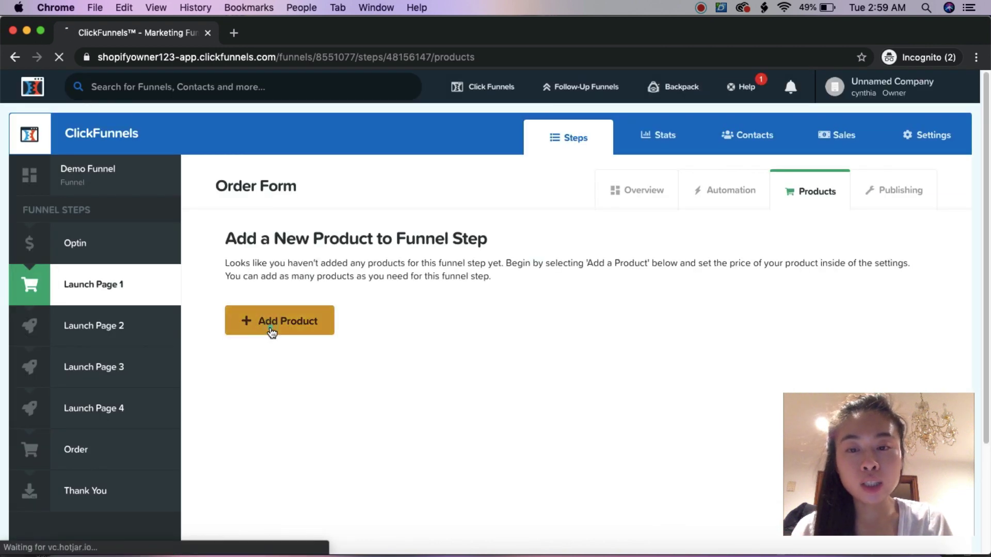
pyautogui.click(279, 327)
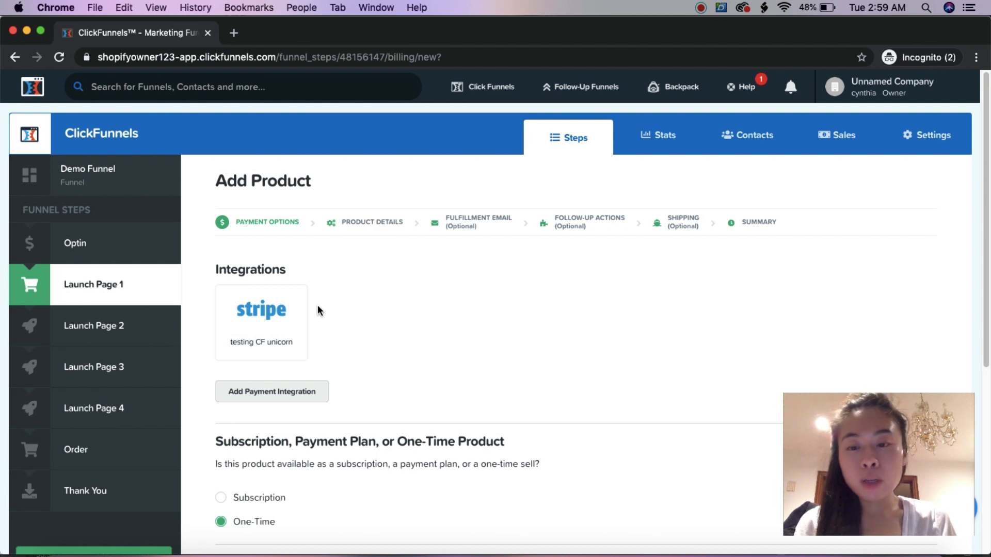
pyautogui.click(270, 324)
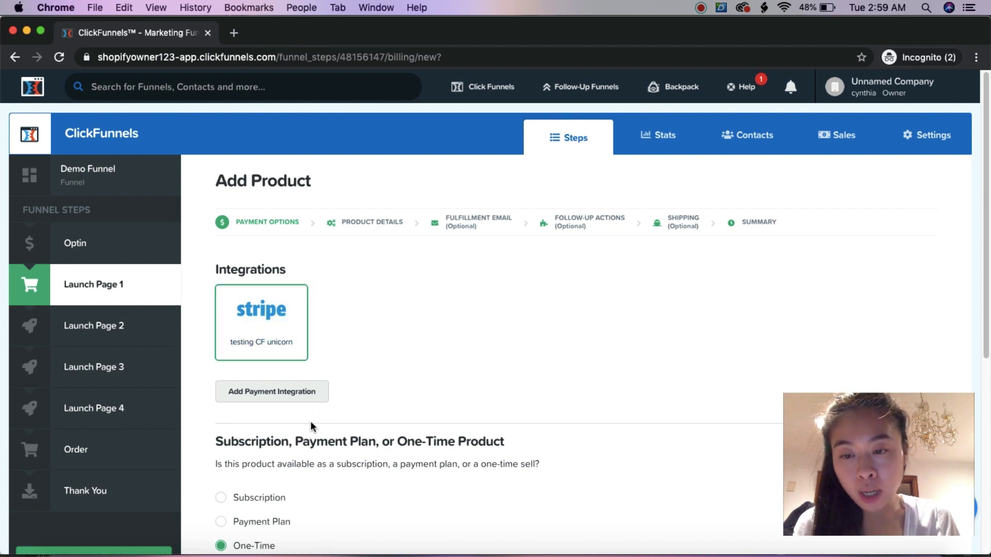
pyautogui.scroll(-3, 310, 421)
pyautogui.scroll(-1, 253, 432)
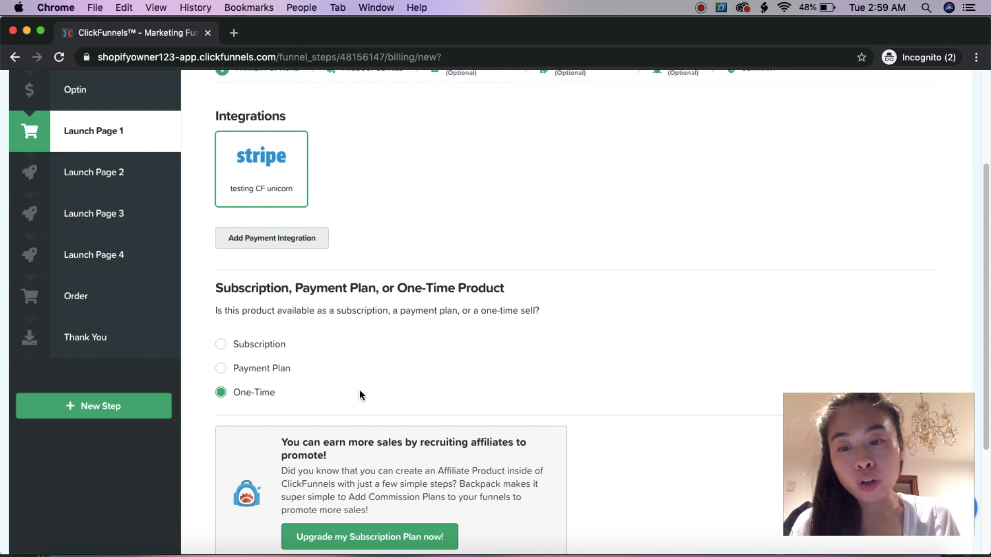
pyautogui.scroll(-1, 196, 316)
pyautogui.scroll(-3, 207, 378)
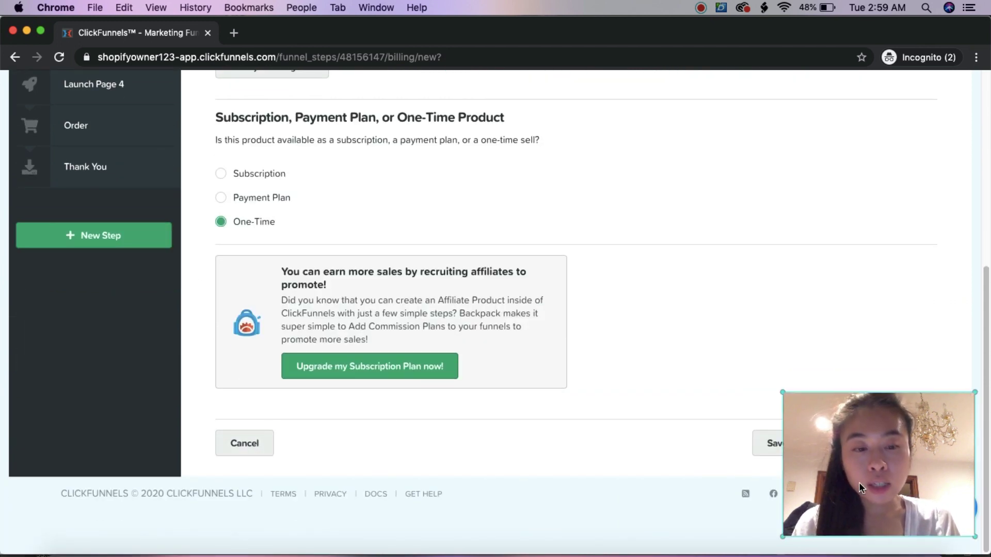
pyautogui.moveTo(859, 482); pyautogui.dragTo(634, 475)
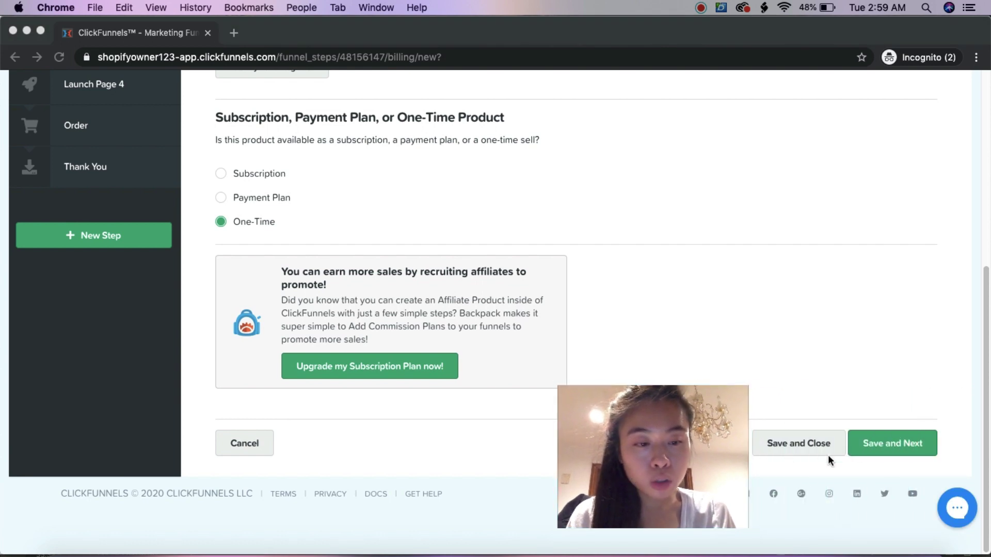
pyautogui.click(882, 442)
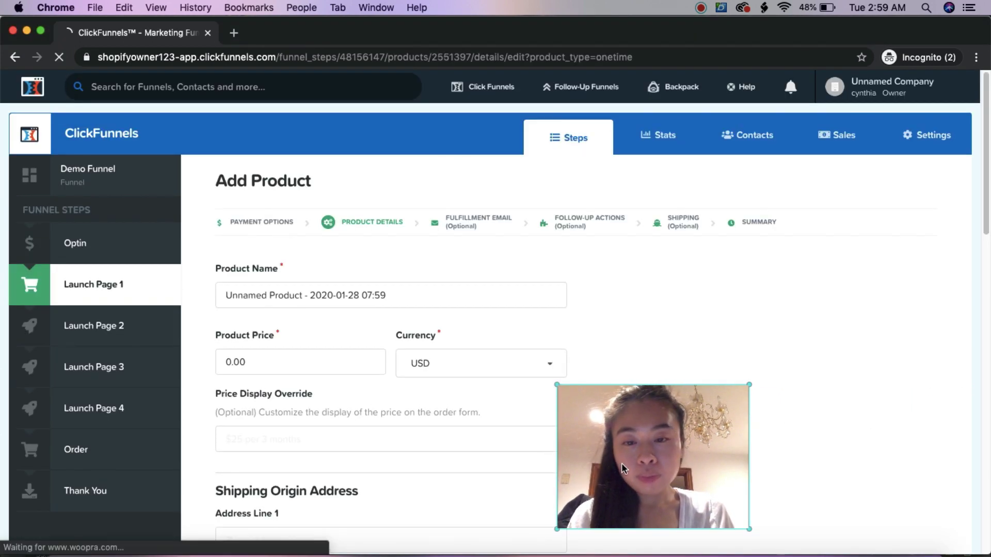
pyautogui.moveTo(621, 463); pyautogui.dragTo(748, 474)
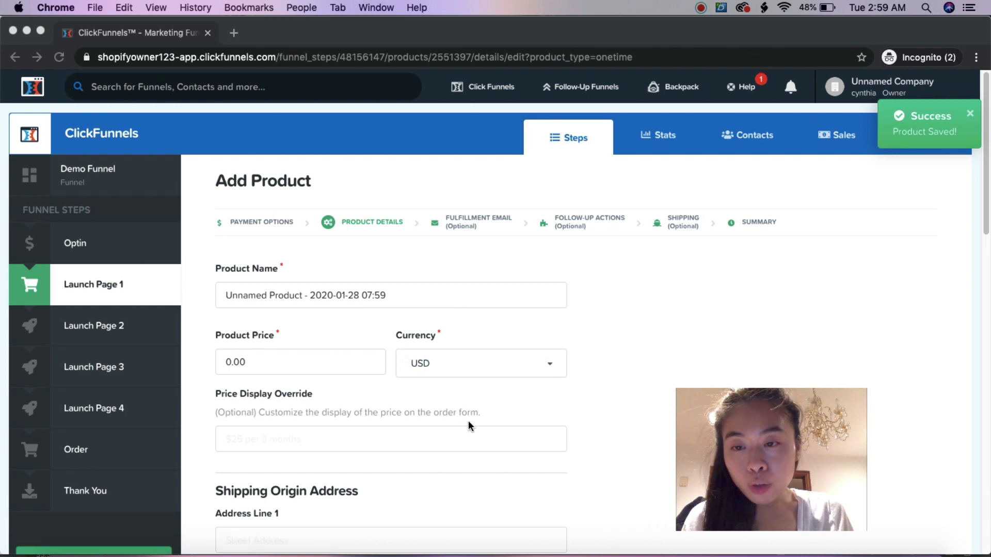
# Name the new product "Unicorn tshirt" in its product details.
pyautogui.scroll(-3, 469, 421)
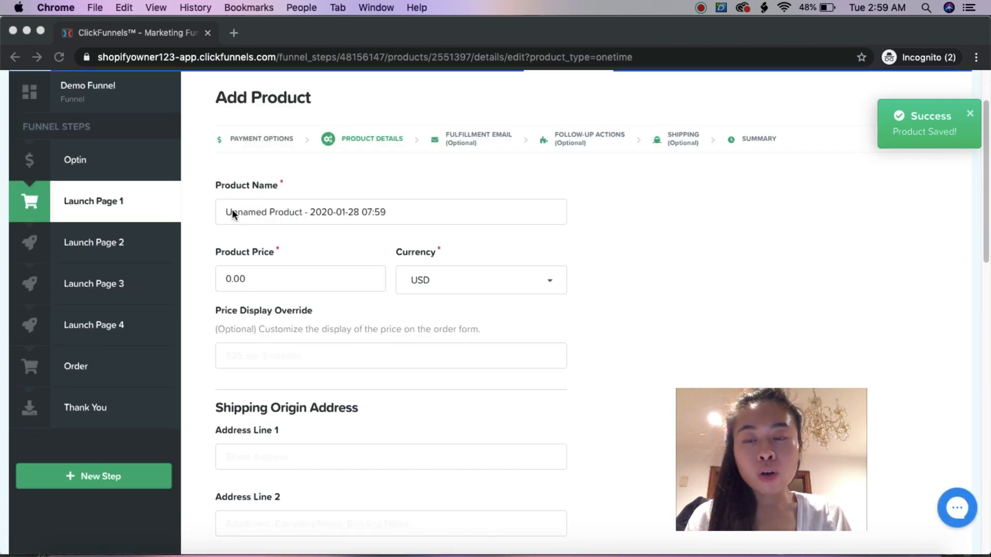
pyautogui.tripleClick(376, 212)
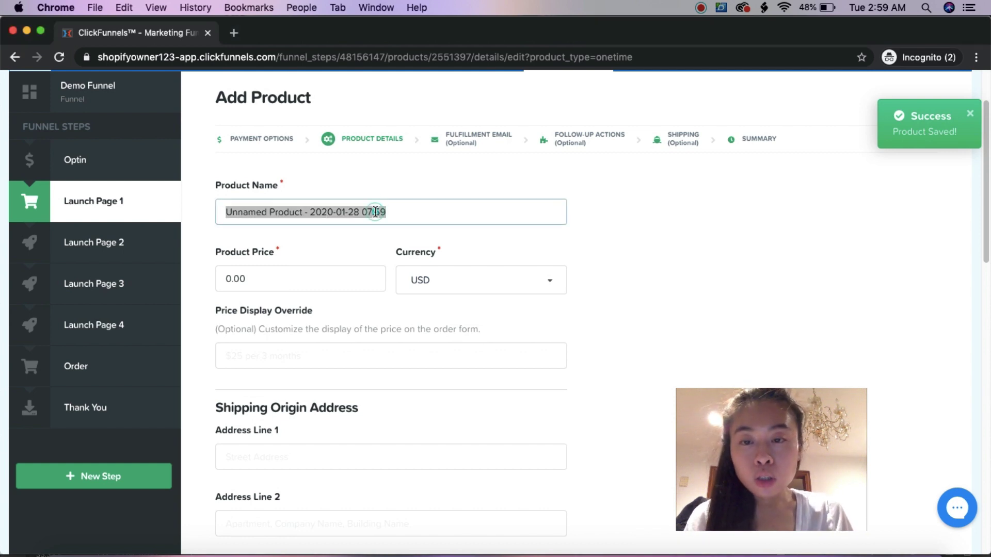
pyautogui.write('Unicor')
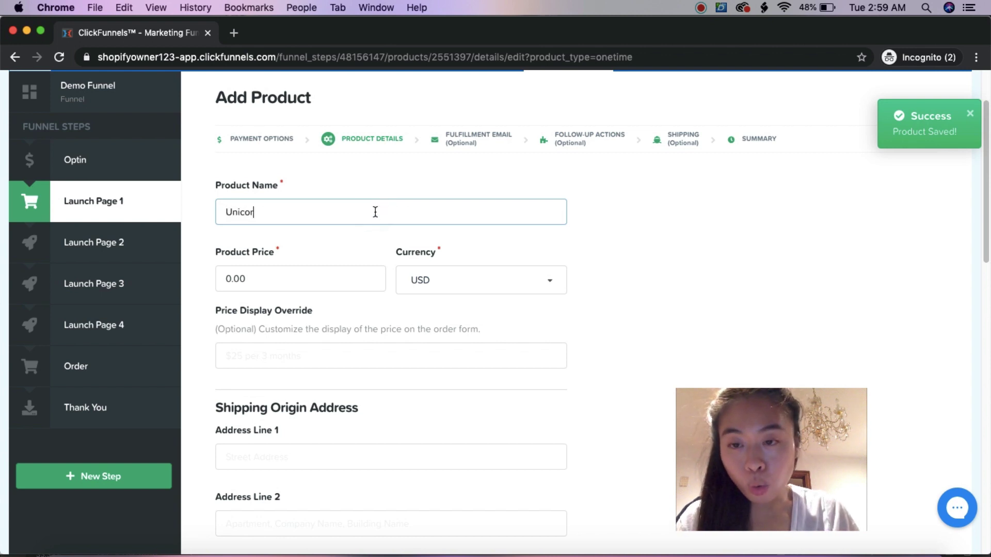
pyautogui.write('n t')
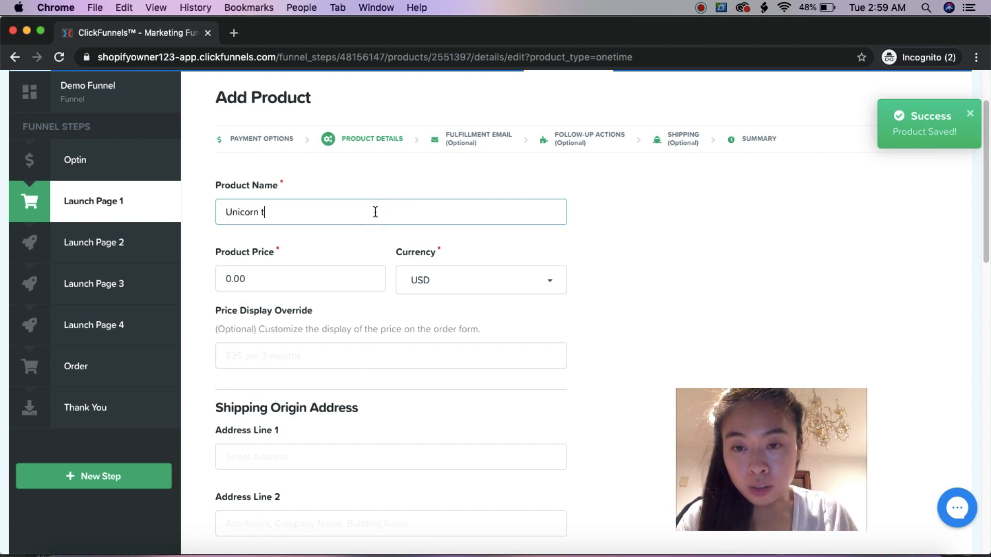
pyautogui.write('shirt')
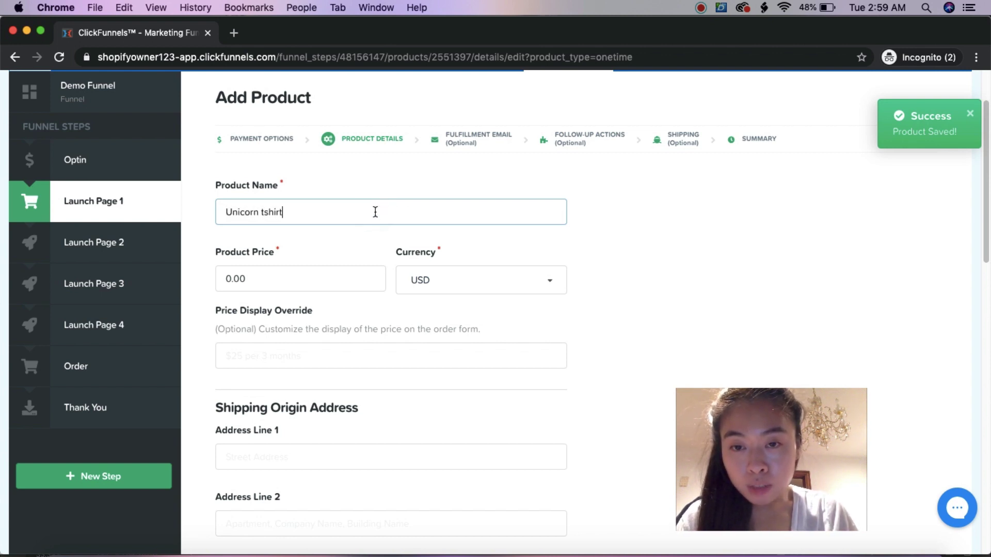
# Set the Unicorn tshirt product's price to 21, keeping USD as its currency.
pyautogui.click(284, 284)
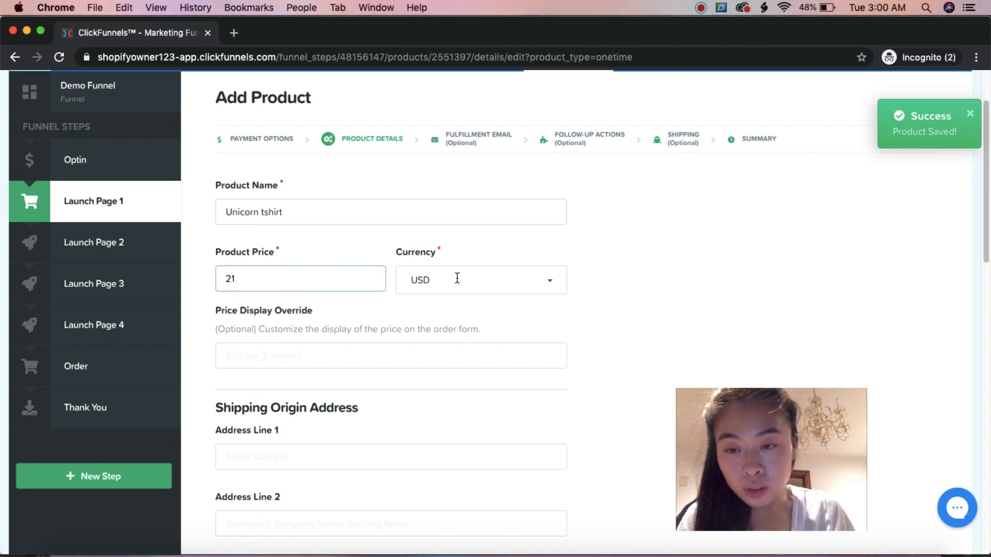
pyautogui.click(429, 250)
# Review the remaining product details, including the shipping origin address, billing and product descriptions, bump product and quantity limit options.
pyautogui.scroll(-7, 363, 310)
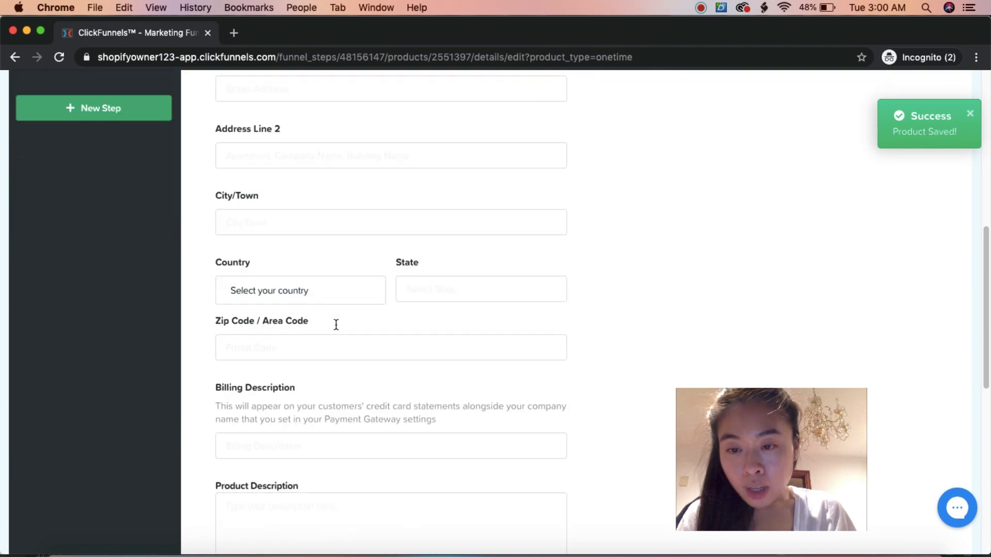
pyautogui.scroll(2, 262, 167)
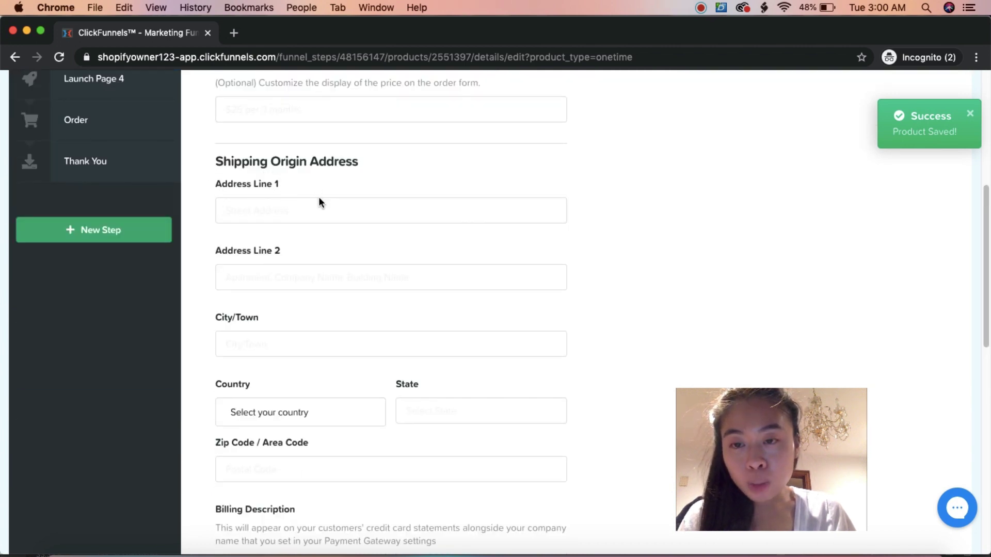
pyautogui.scroll(-8, 318, 202)
pyautogui.scroll(-2, 311, 310)
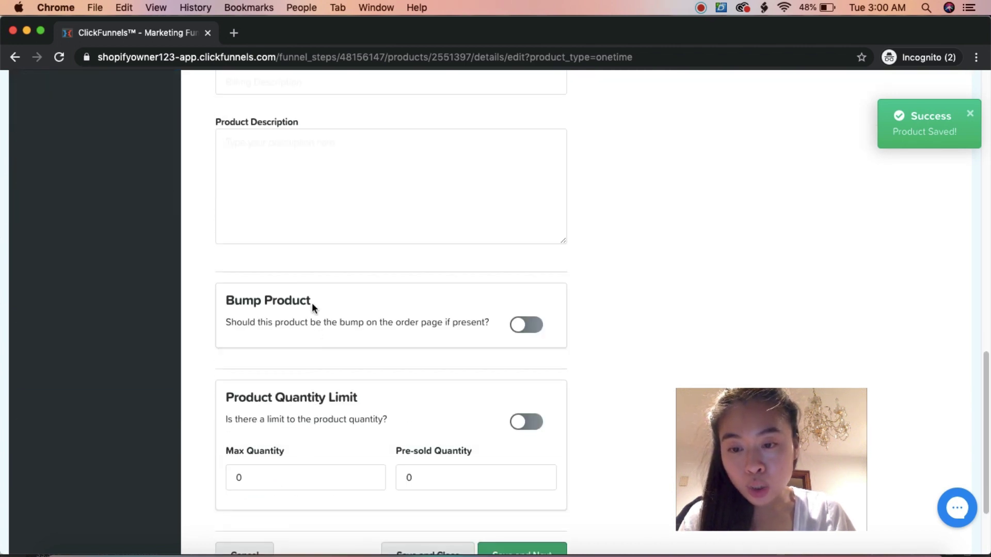
pyautogui.scroll(-1, 312, 308)
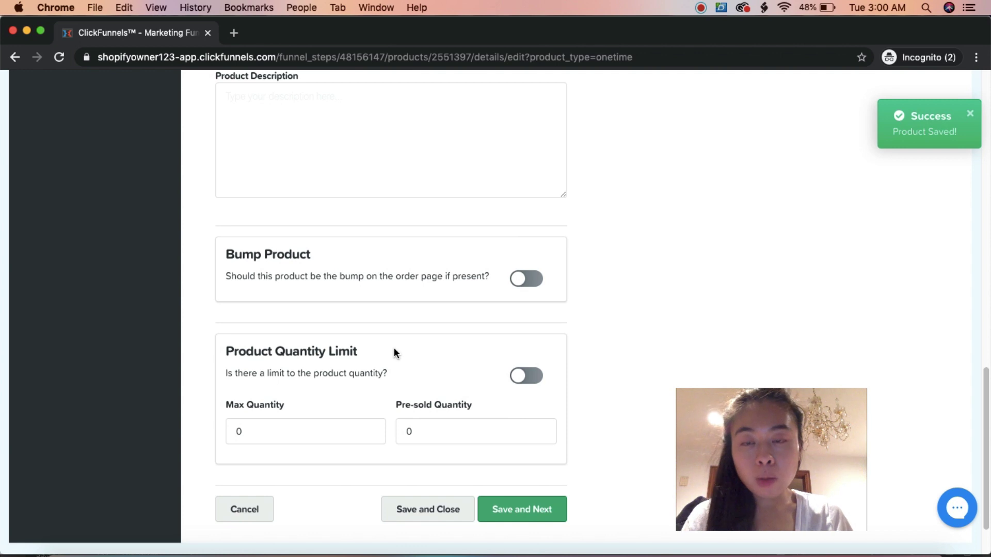
pyautogui.scroll(15, 405, 355)
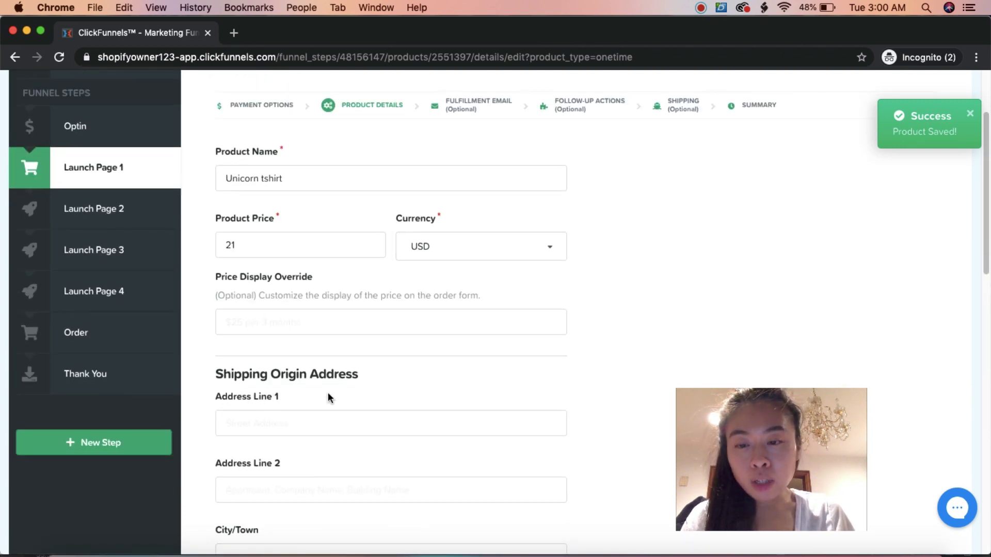
pyautogui.scroll(1, 475, 411)
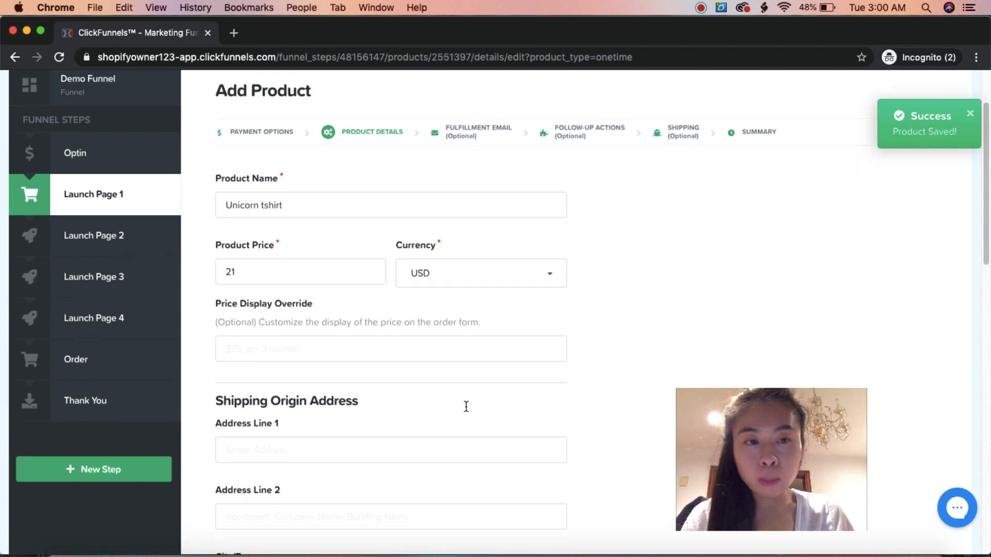
pyautogui.scroll(-15, 550, 304)
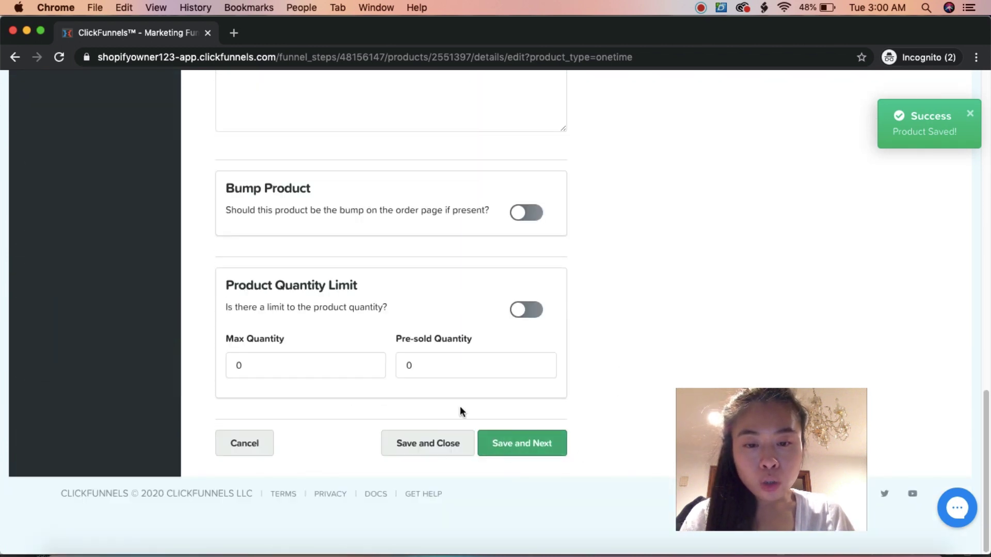
pyautogui.scroll(15, 459, 412)
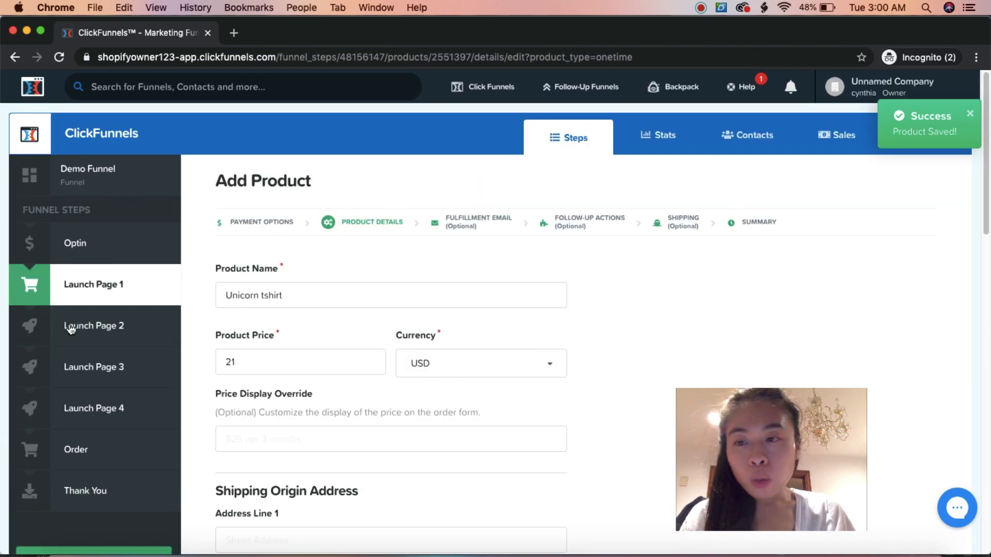
# Leave the product form for the Launch Page 2 funnel step and show the Thank You page templates.
pyautogui.click(98, 292)
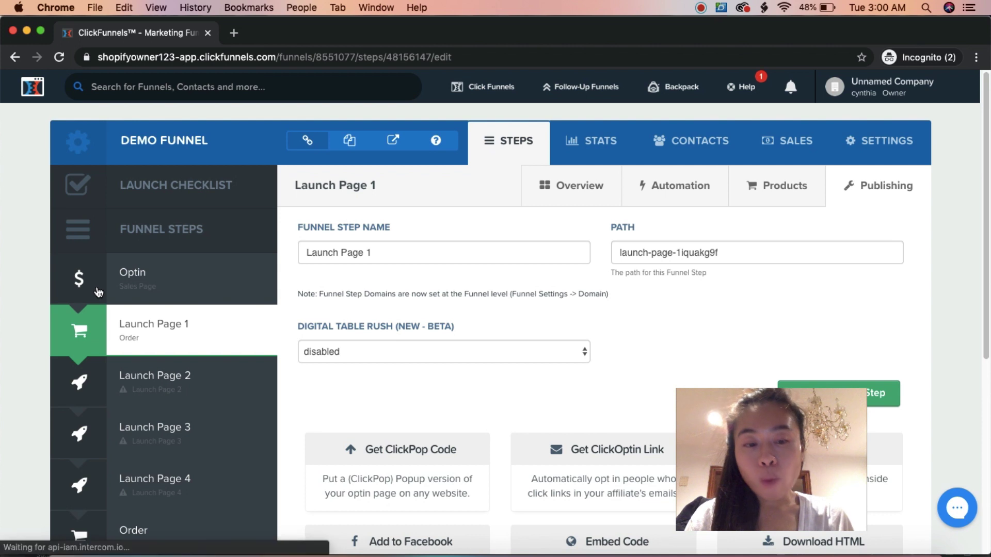
pyautogui.click(133, 376)
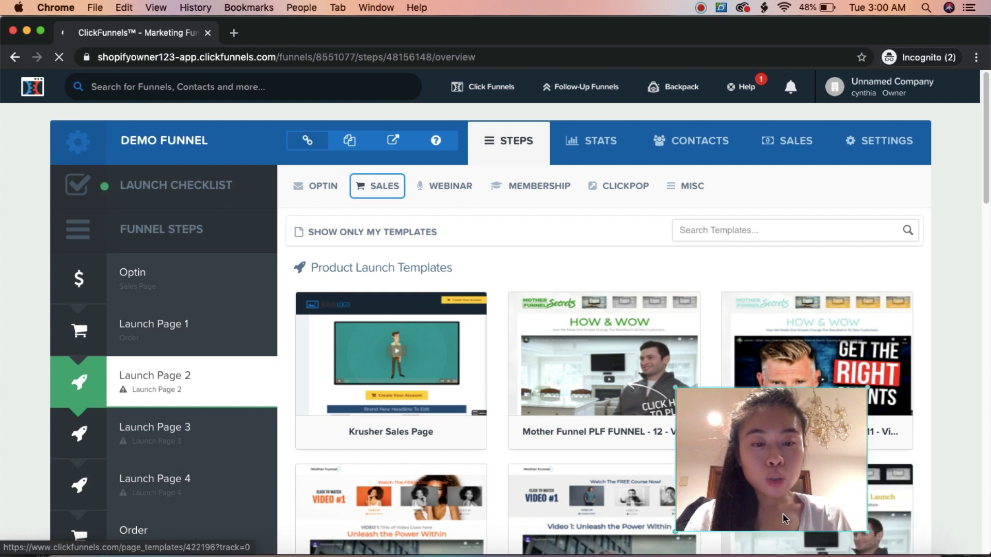
pyautogui.moveTo(795, 490); pyautogui.dragTo(896, 510)
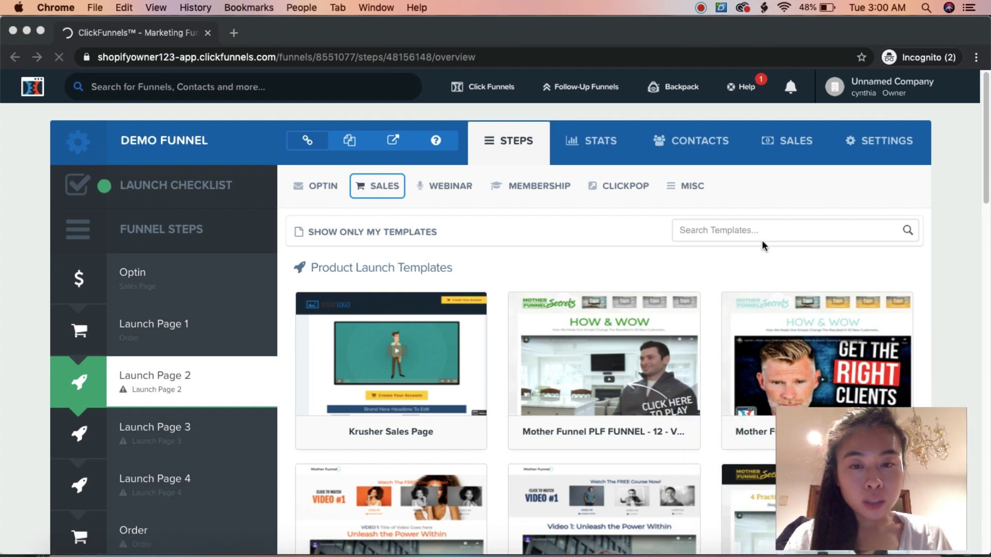
pyautogui.click(380, 186)
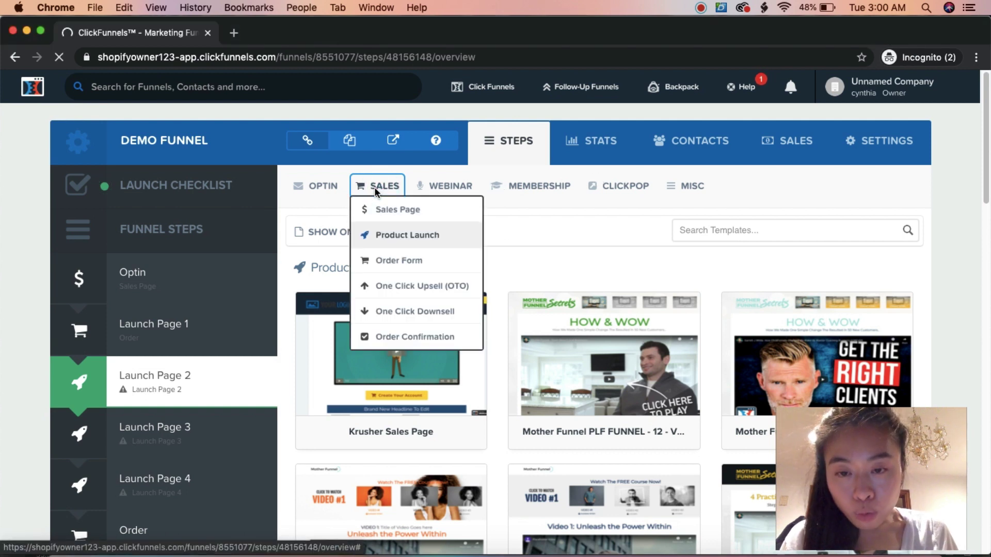
pyautogui.click(330, 186)
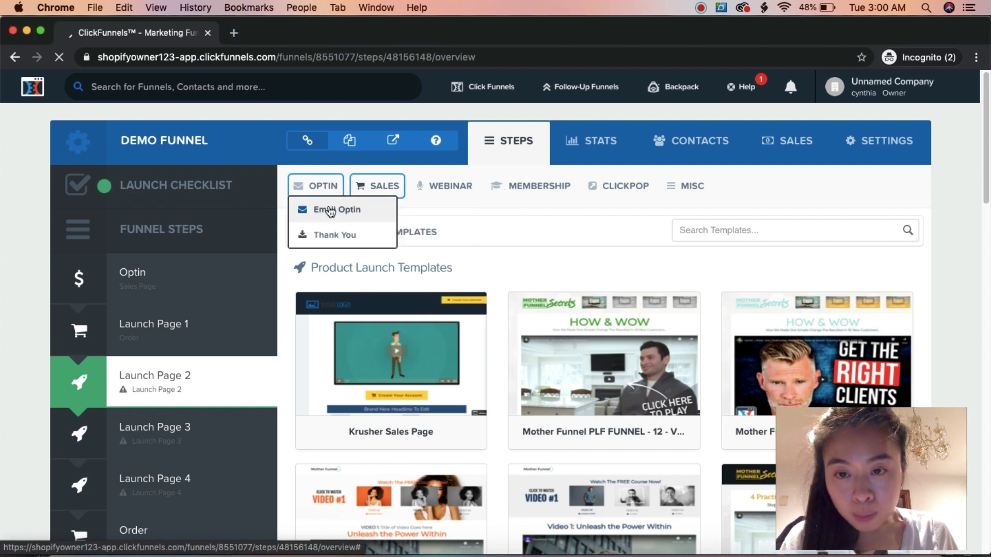
pyautogui.click(329, 238)
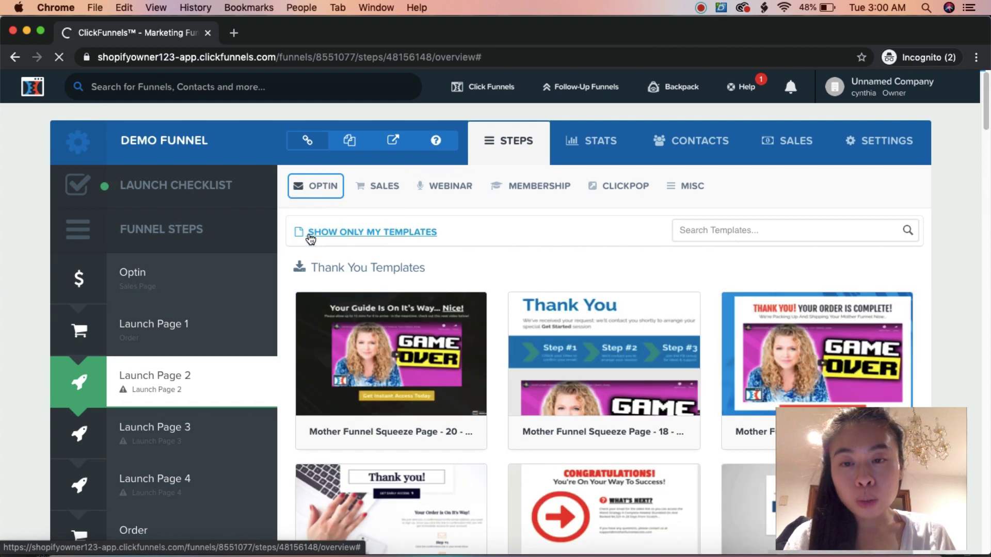
# Browse the Thank You templates and apply the white and blue Mother Funnel Squeeze Page - 13 template to Launch Page 2.
pyautogui.scroll(-2, 464, 299)
pyautogui.moveTo(820, 267)
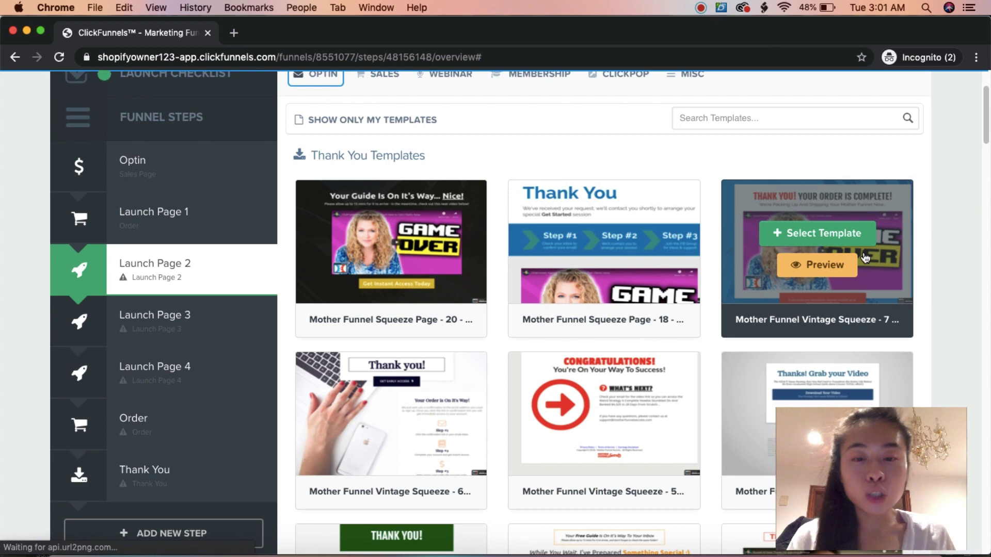
pyautogui.scroll(-4, 823, 150)
pyautogui.moveTo(664, 285)
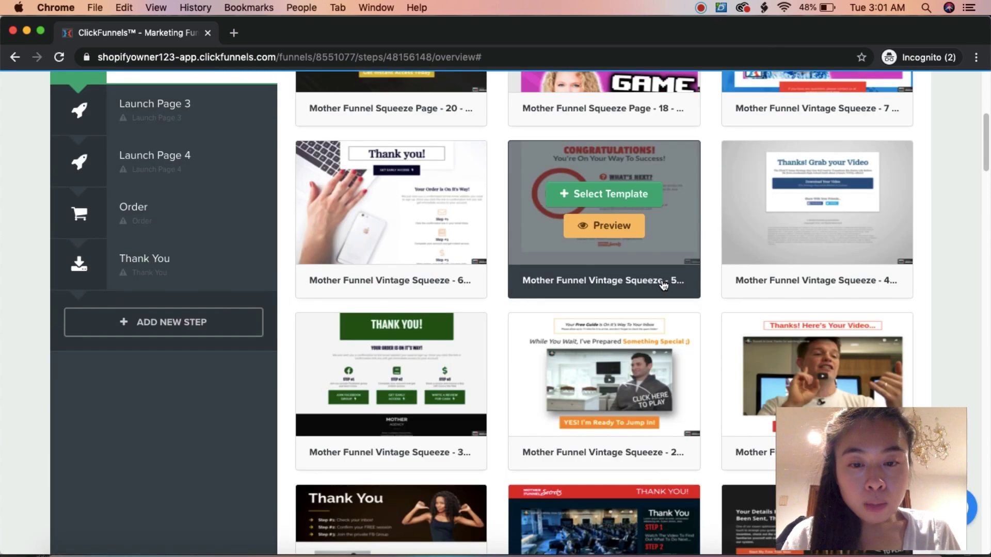
pyautogui.scroll(-8, 664, 285)
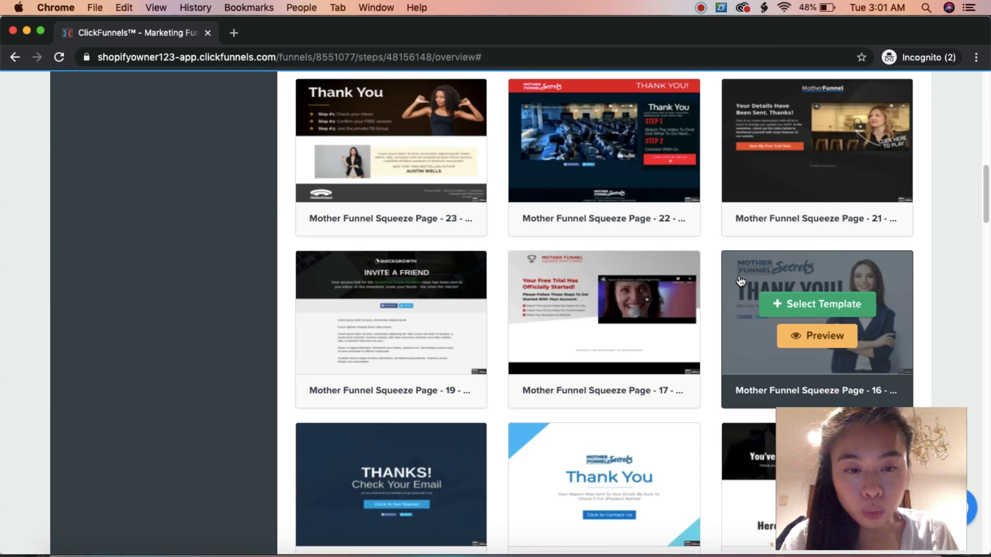
pyautogui.scroll(-2, 740, 281)
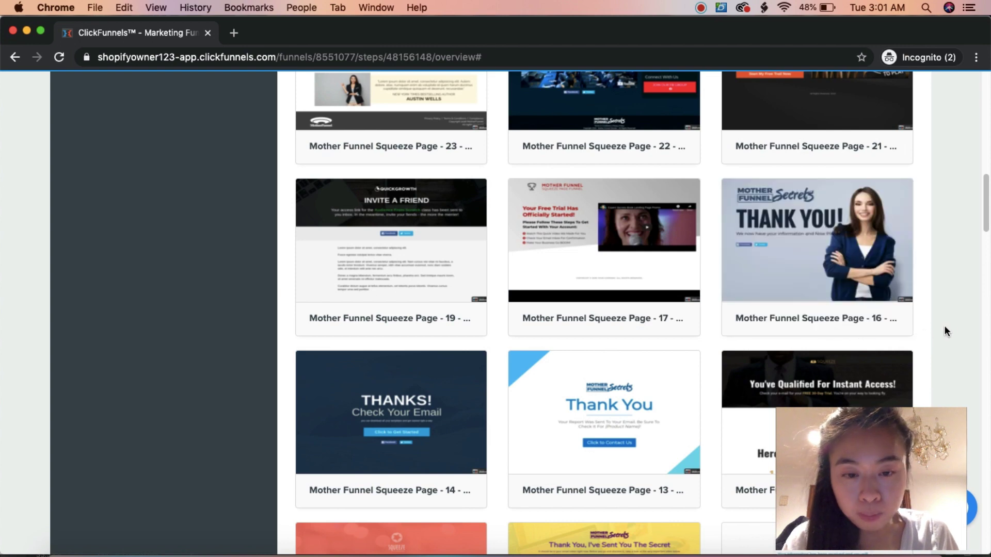
pyautogui.scroll(-2, 609, 299)
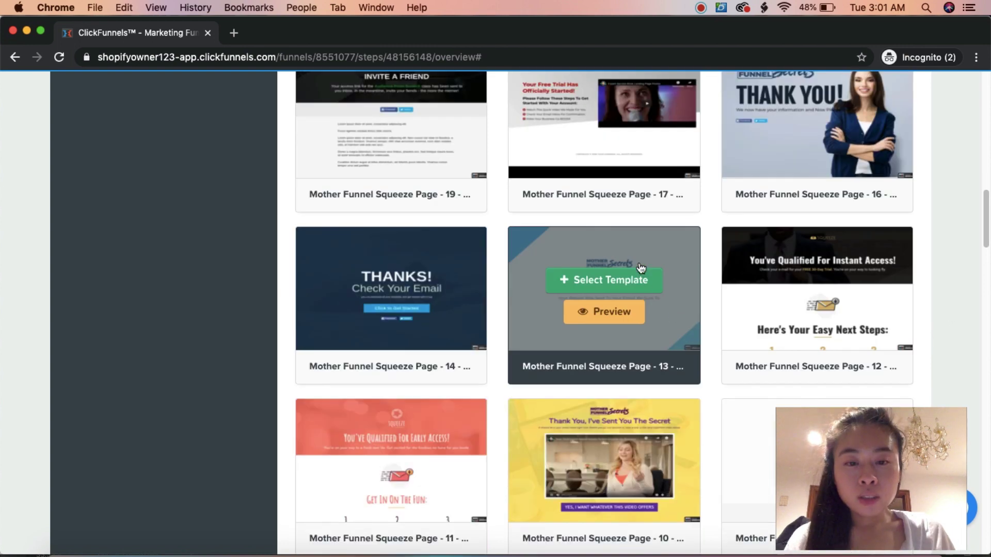
pyautogui.click(607, 285)
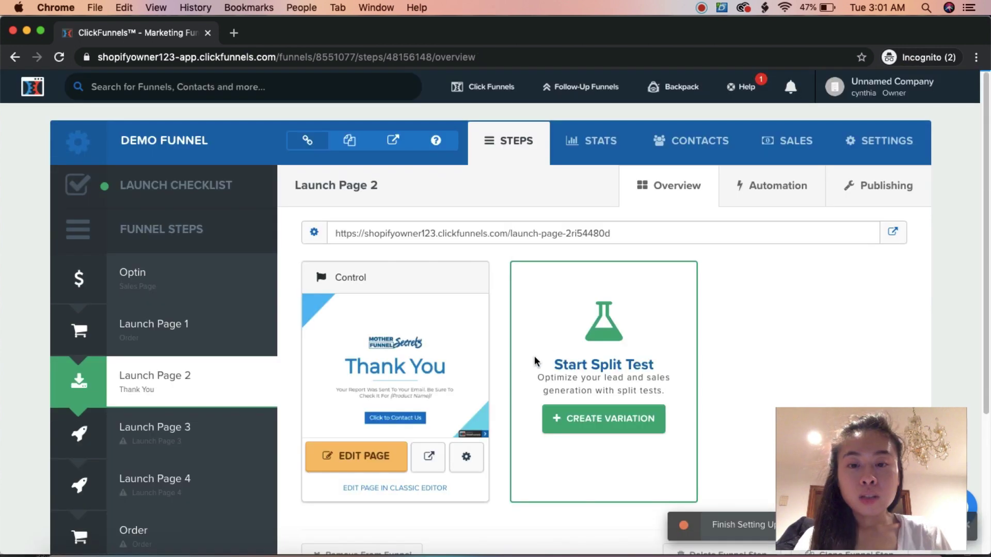
# Open the thank-you page in the editor and replace its Mother Funnel Secrets logo with the uploaded Unicorn Fans Apparel logo.
pyautogui.click(371, 457)
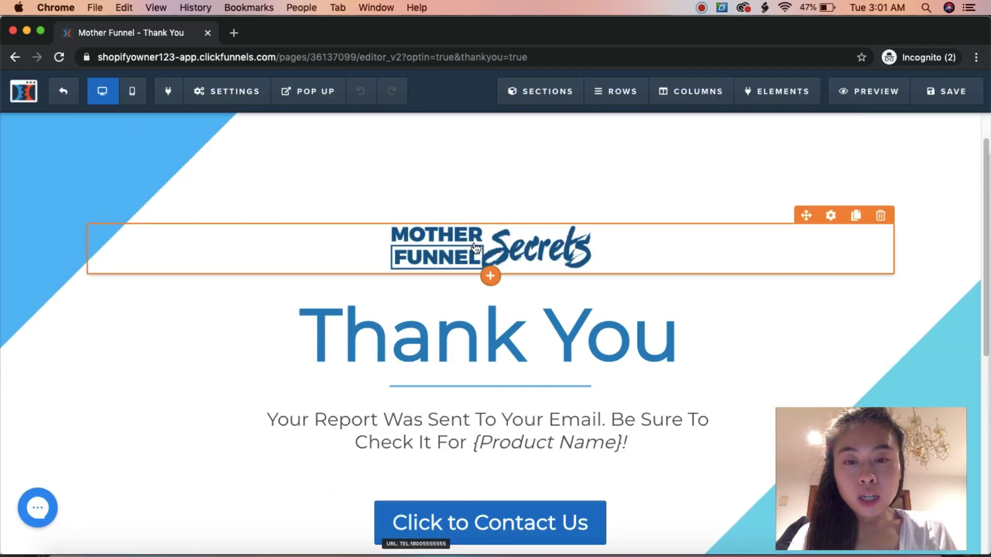
pyautogui.click(506, 252)
pyautogui.click(947, 246)
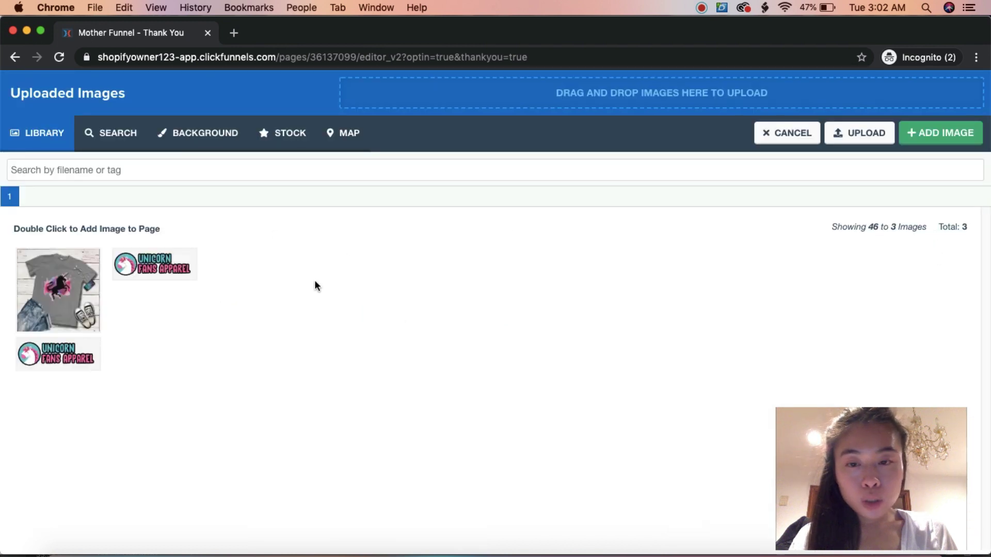
pyautogui.click(122, 276)
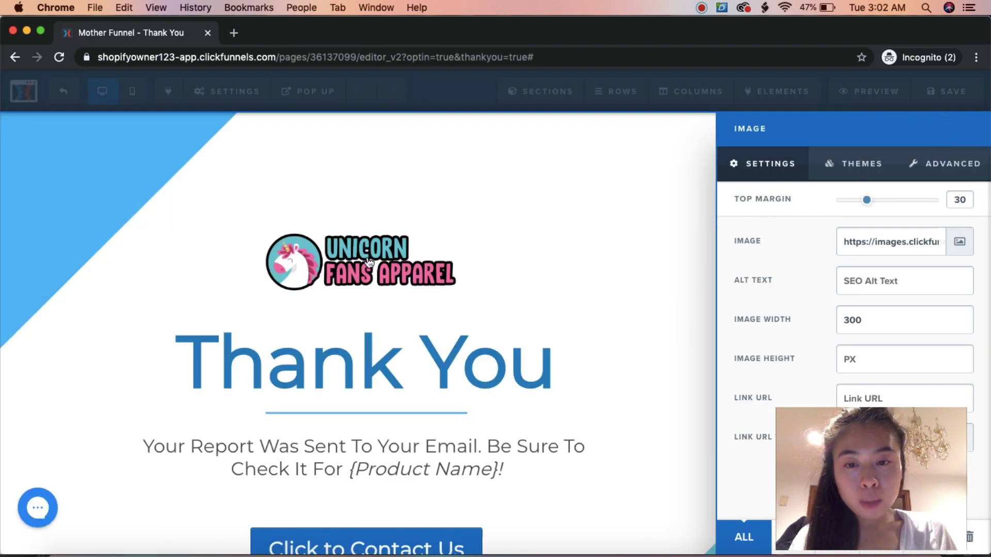
pyautogui.click(389, 323)
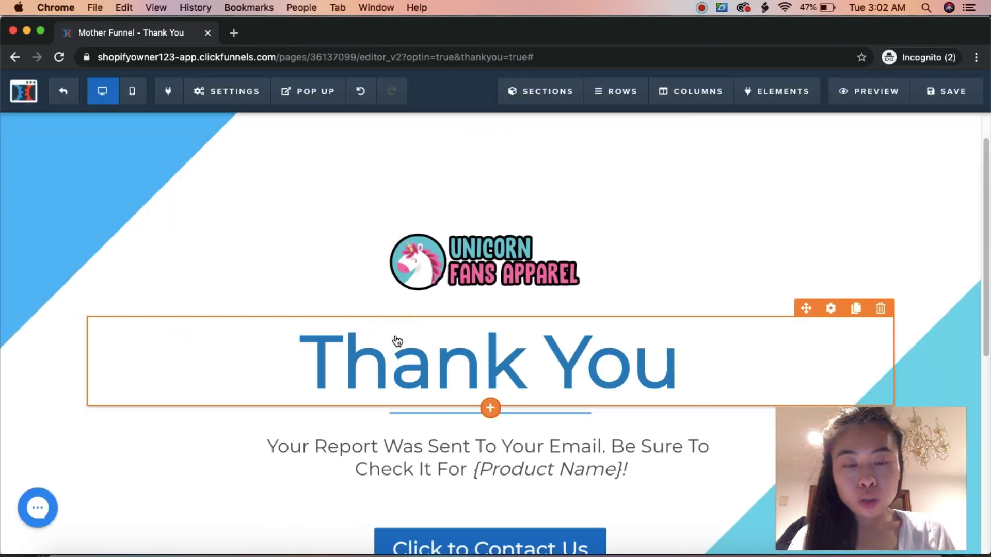
# Extend the thank-you page headline to read "Thank You For Your Order!".
pyautogui.scroll(-3, 619, 336)
pyautogui.click(487, 274)
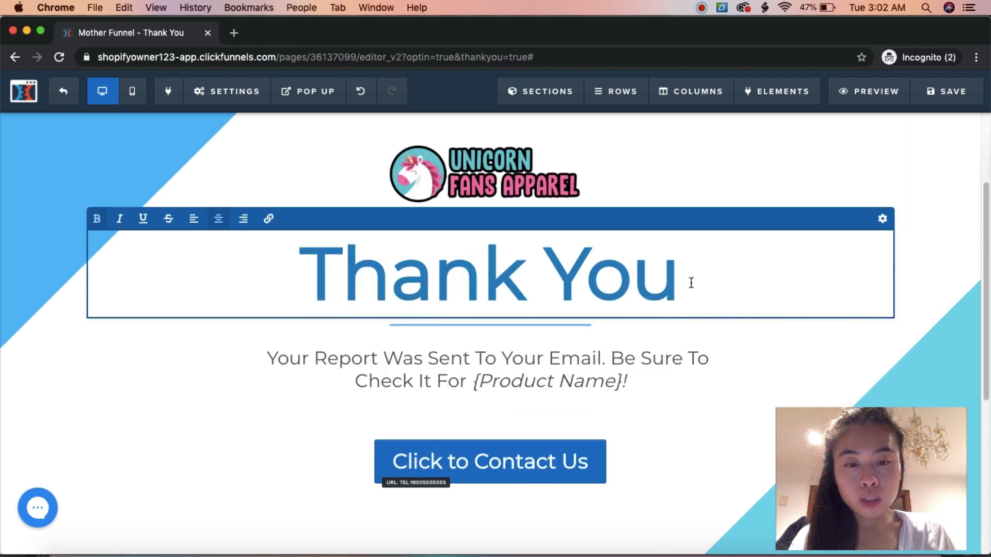
pyautogui.write('For ')
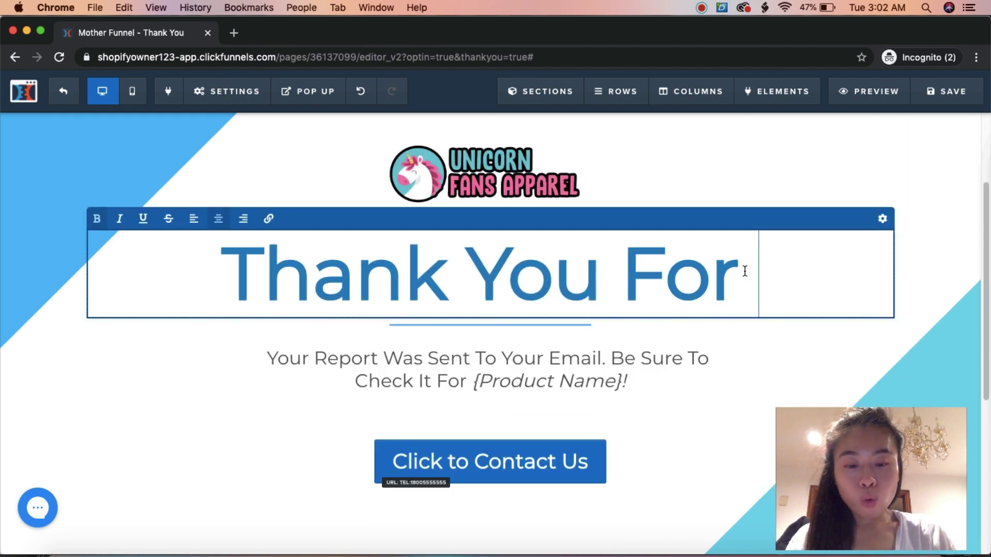
pyautogui.write('Your Order!')
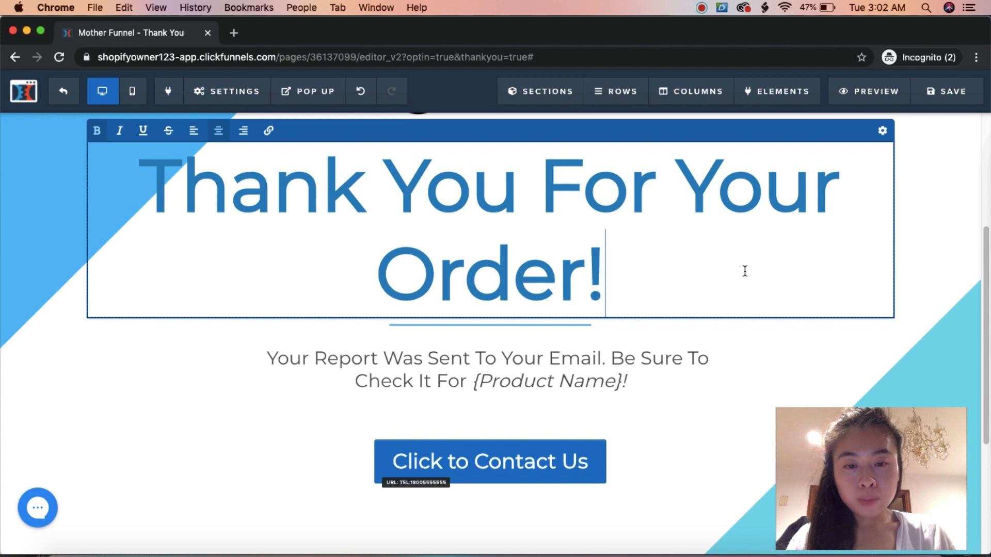
# Replace the text below the headline with "Check Your Email for Your Order Information!".
pyautogui.tripleClick(562, 349)
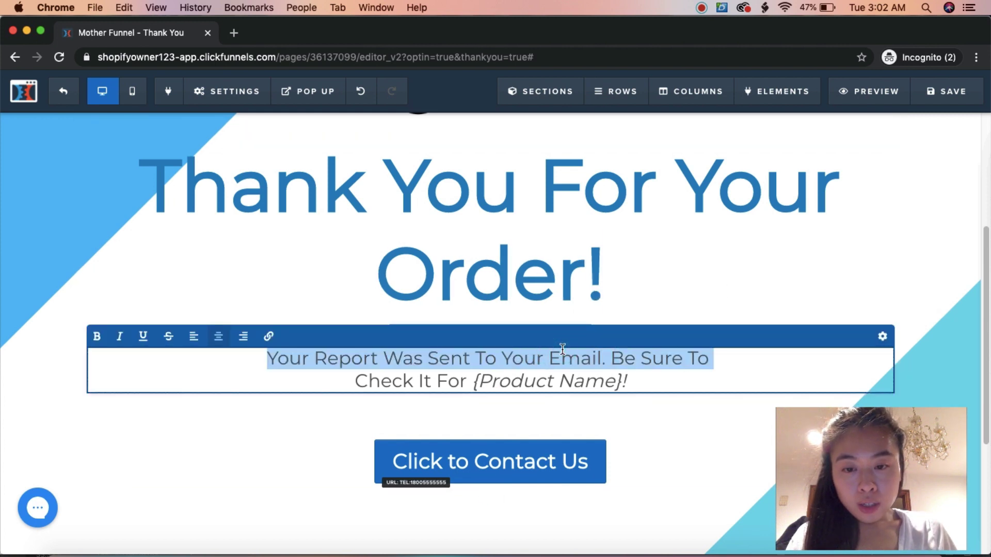
pyautogui.click(560, 381)
pyautogui.tripleClick(625, 369)
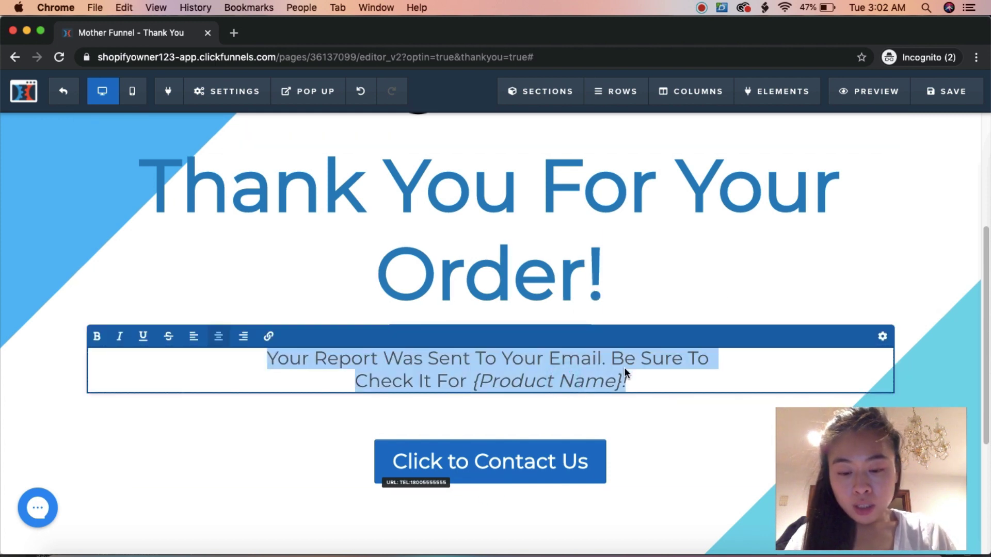
pyautogui.write('Check Your E')
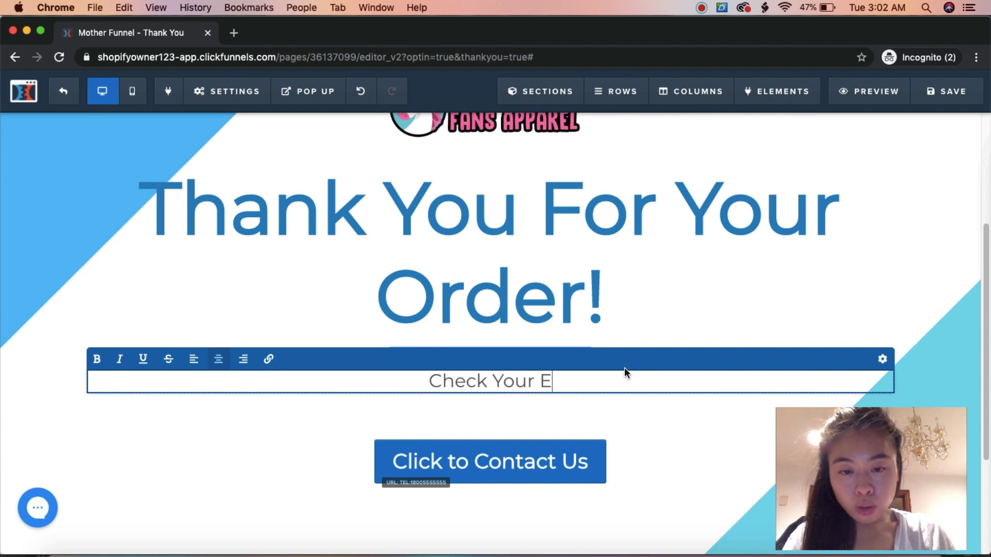
pyautogui.write('mail for ')
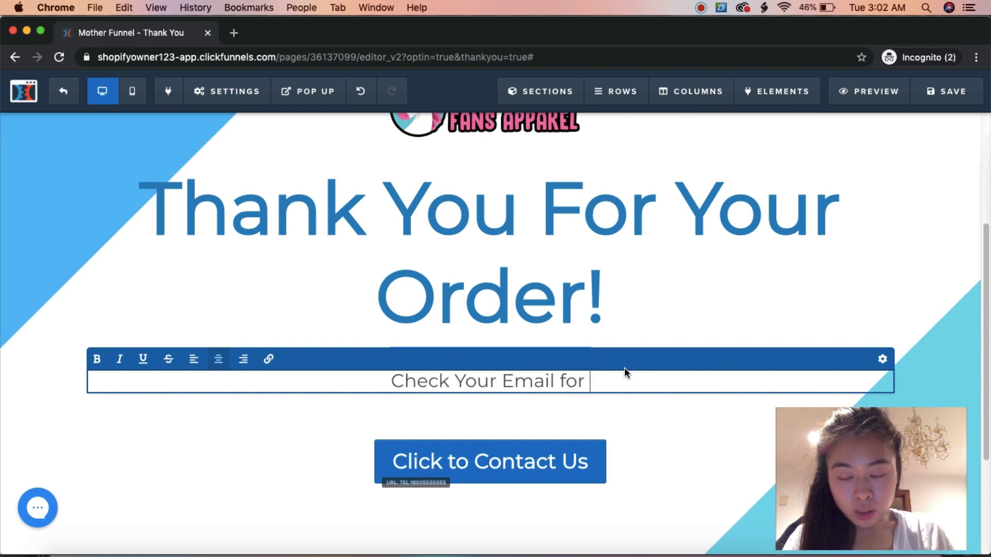
pyautogui.write('Your ')
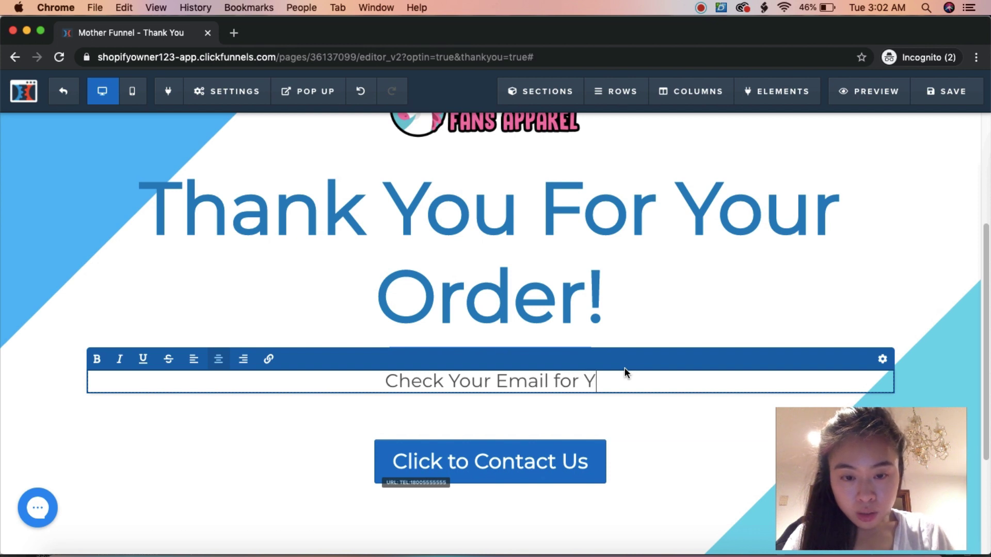
pyautogui.write('Order infom')
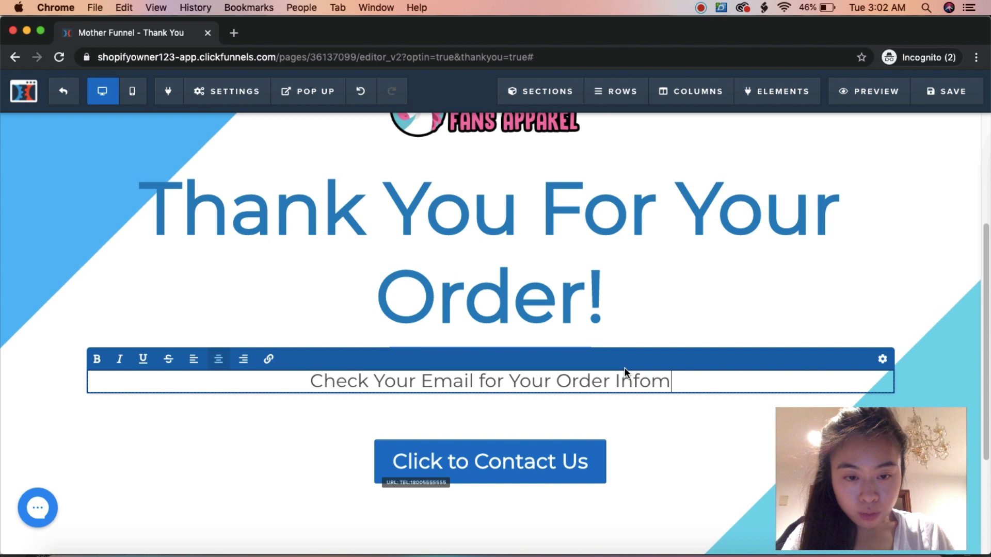
pyautogui.press('BackSpace')
pyautogui.write('rmation!')
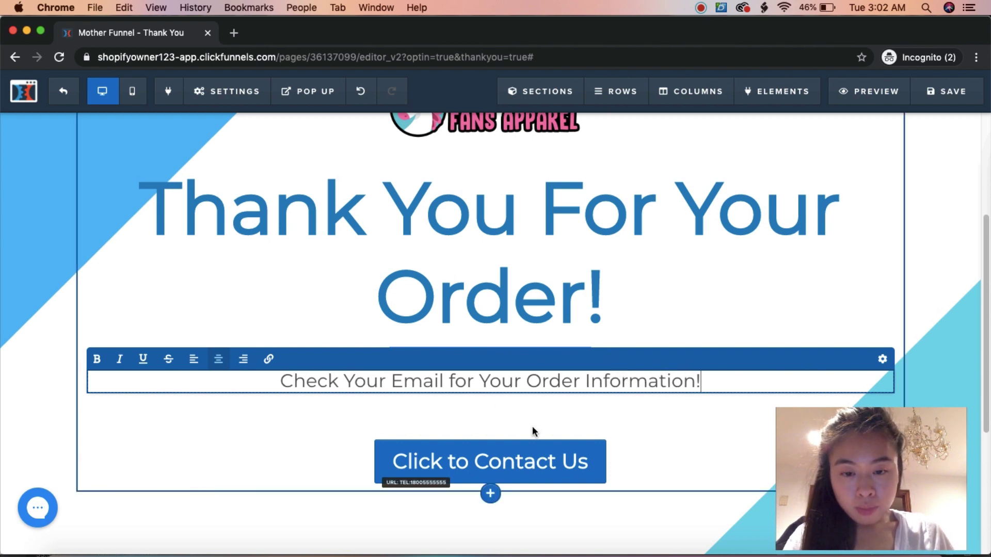
# Delete the Click to Contact Us button from the thank-you page.
pyautogui.click(645, 489)
pyautogui.moveTo(853, 450); pyautogui.dragTo(862, 409)
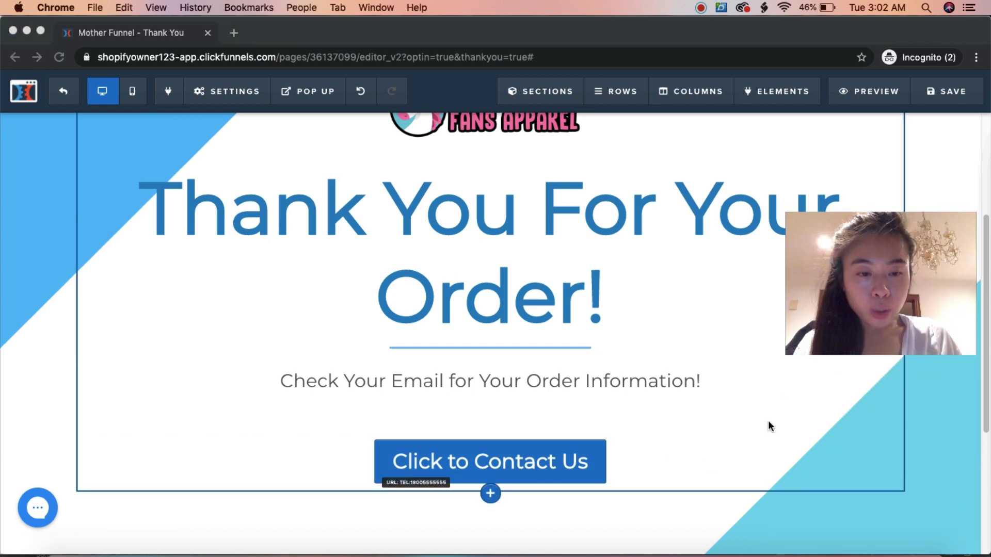
pyautogui.click(624, 495)
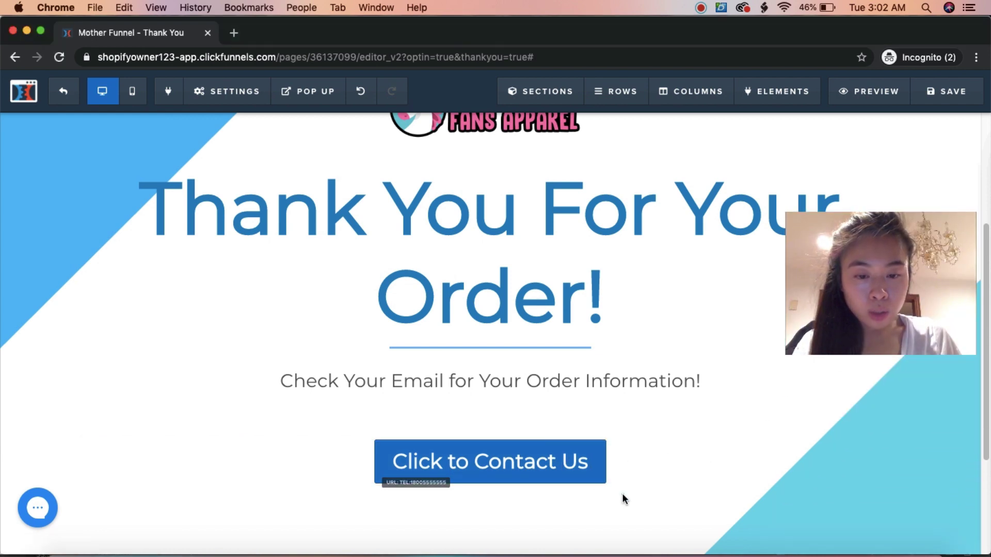
pyautogui.click(881, 431)
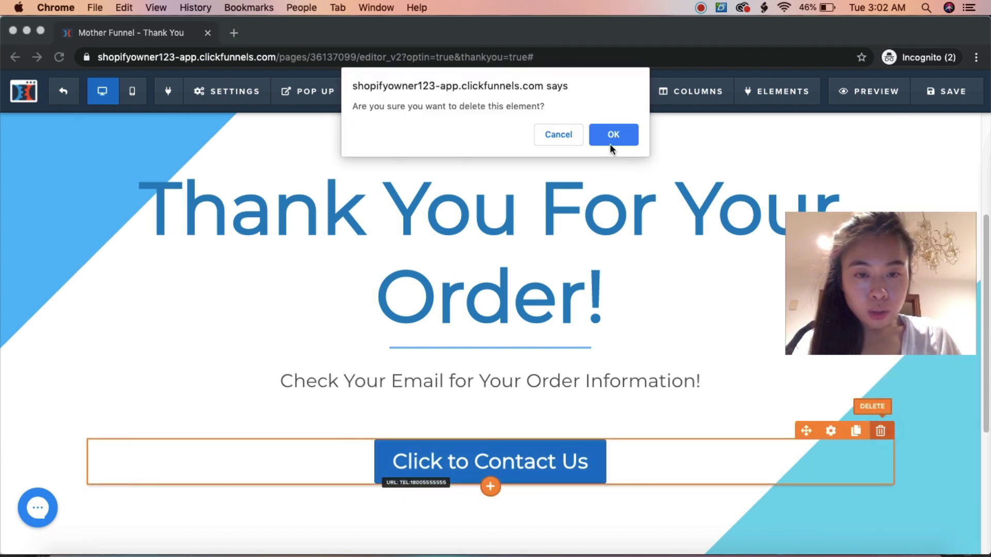
pyautogui.click(613, 134)
# Save the thank-you page and exit the editor to the Demo Funnel's Launch Page 2 overview.
pyautogui.scroll(-10, 557, 297)
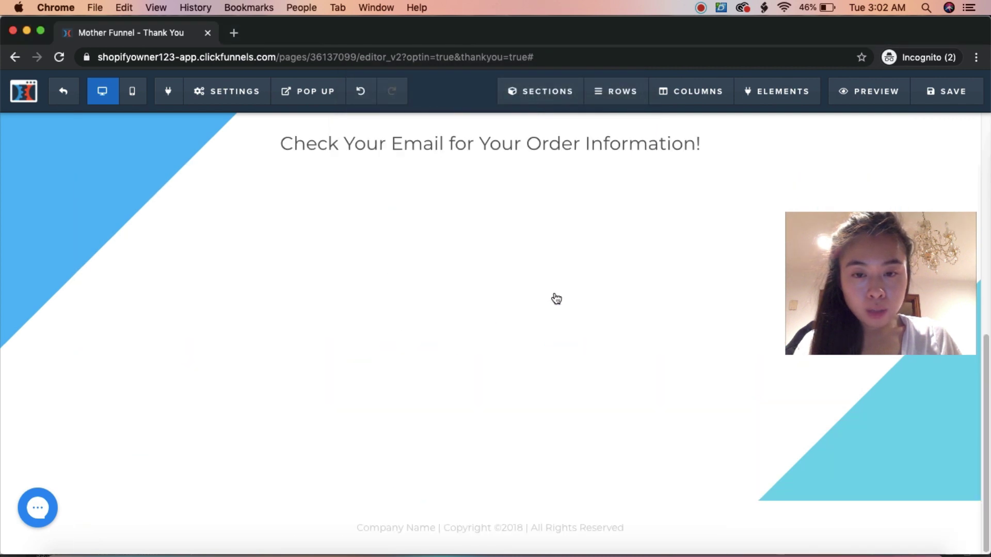
pyautogui.scroll(10, 555, 297)
pyautogui.click(961, 97)
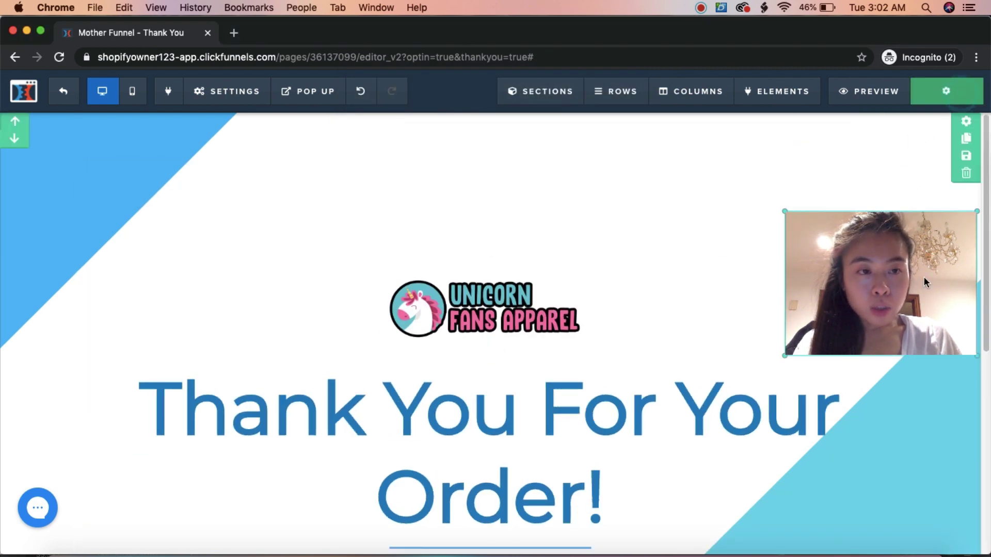
pyautogui.moveTo(922, 290); pyautogui.dragTo(915, 466)
pyautogui.scroll(-3, 673, 342)
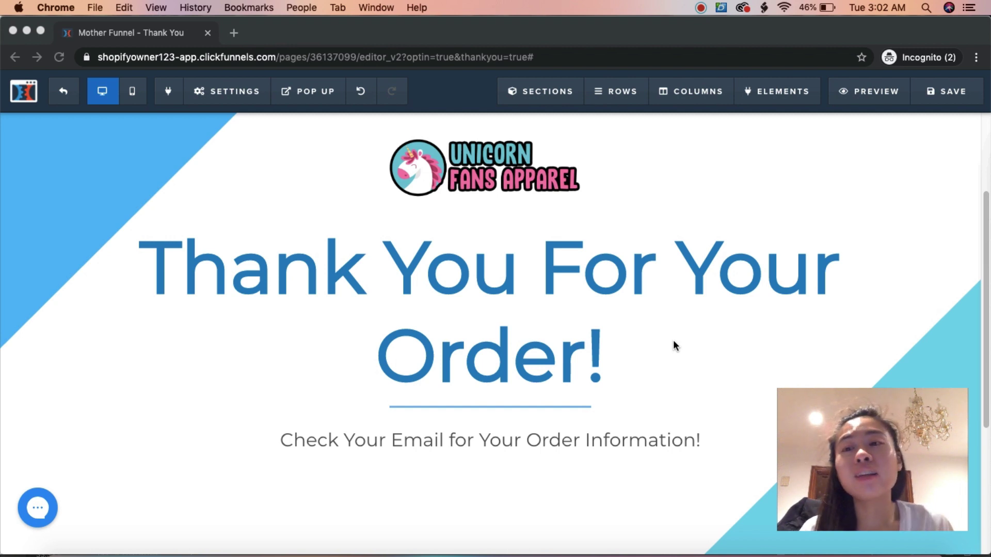
pyautogui.click(62, 93)
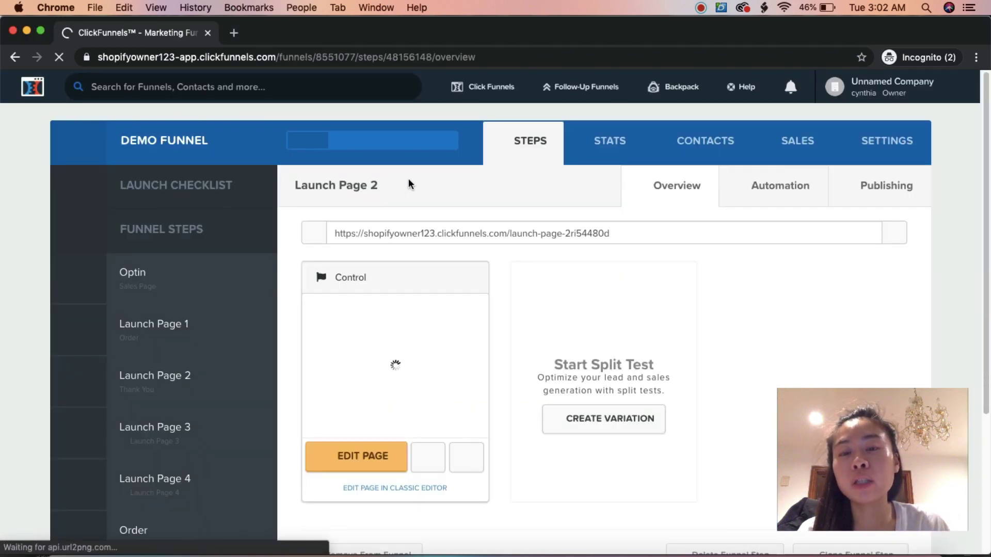
# Delete the unused Thank You and Order steps at the end of the Demo Funnel.
pyautogui.scroll(-5, 184, 274)
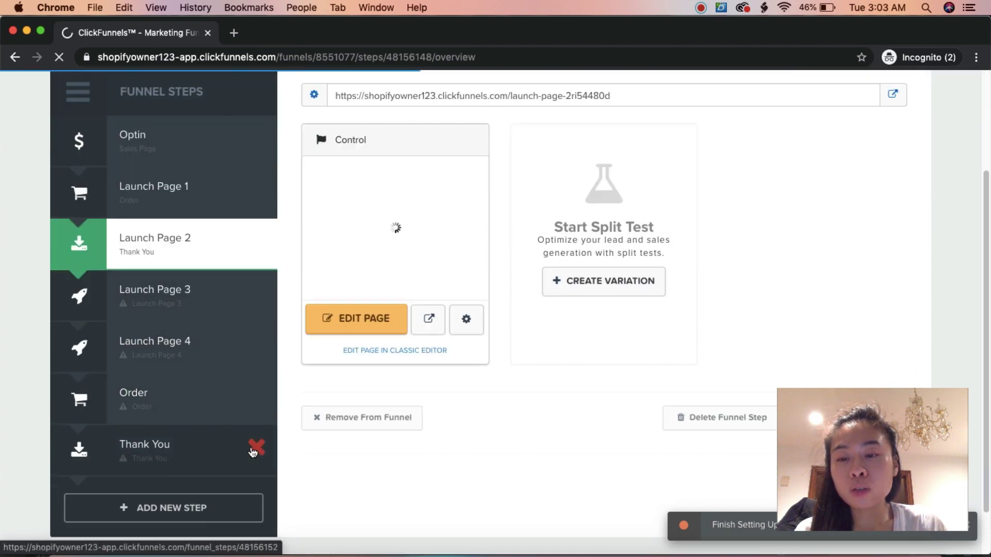
pyautogui.click(257, 448)
pyautogui.click(607, 142)
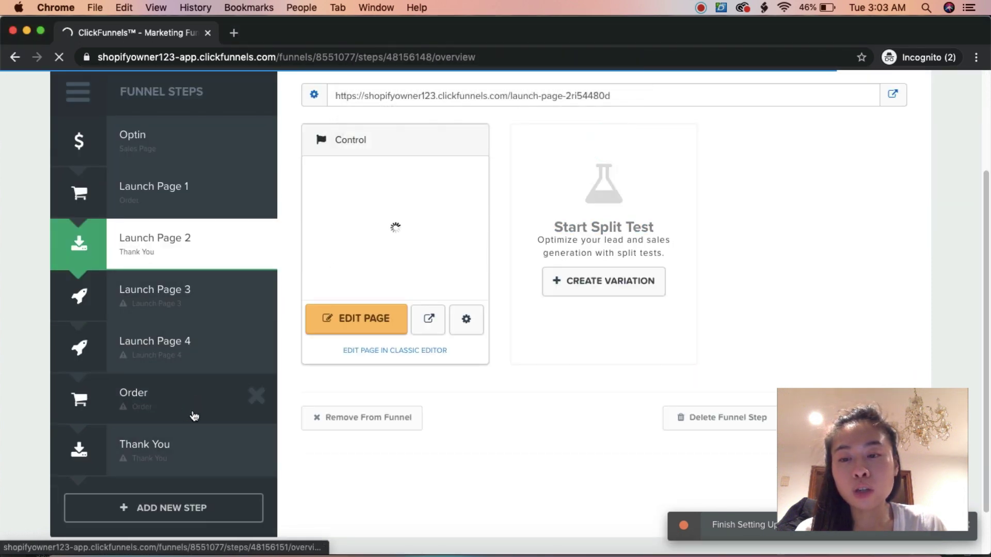
pyautogui.scroll(-5, 142, 399)
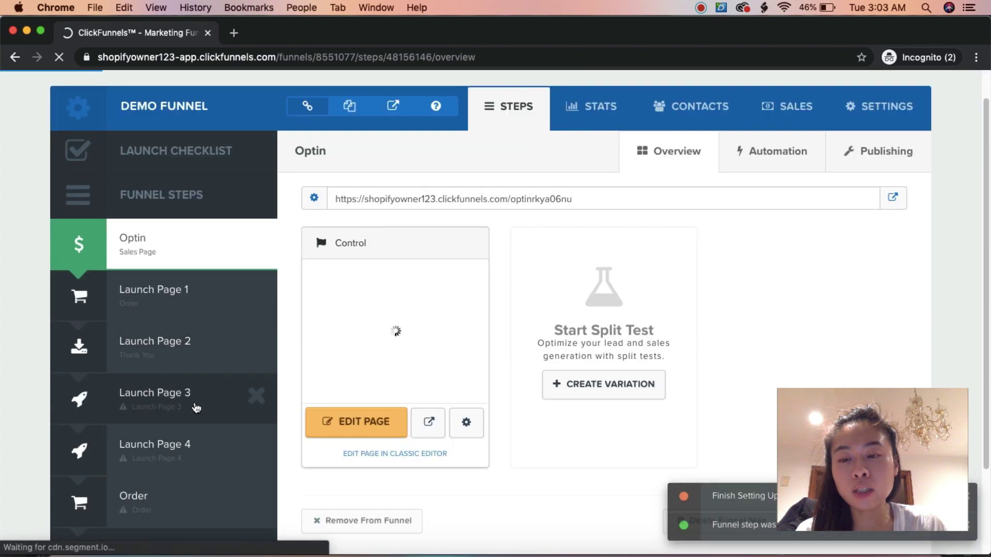
pyautogui.click(255, 411)
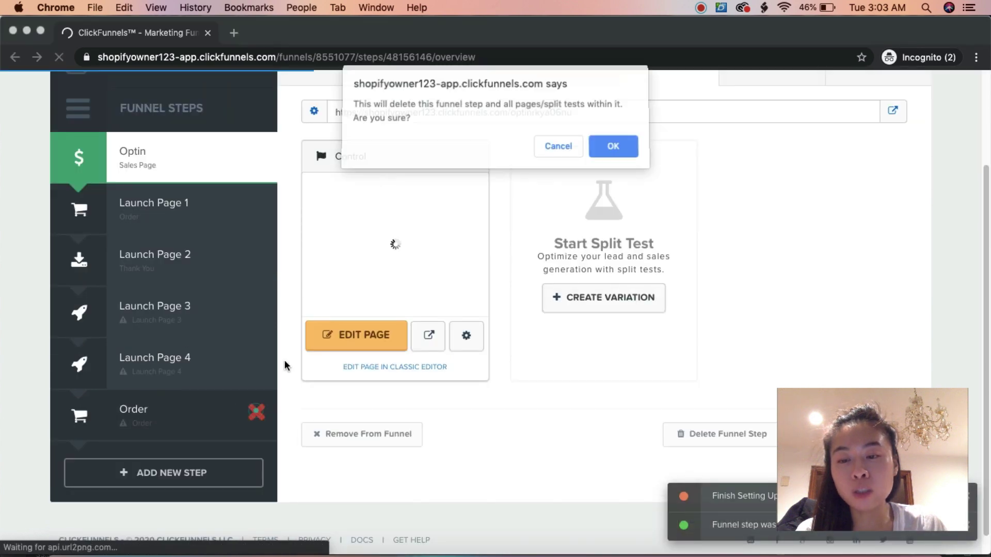
pyautogui.click(612, 147)
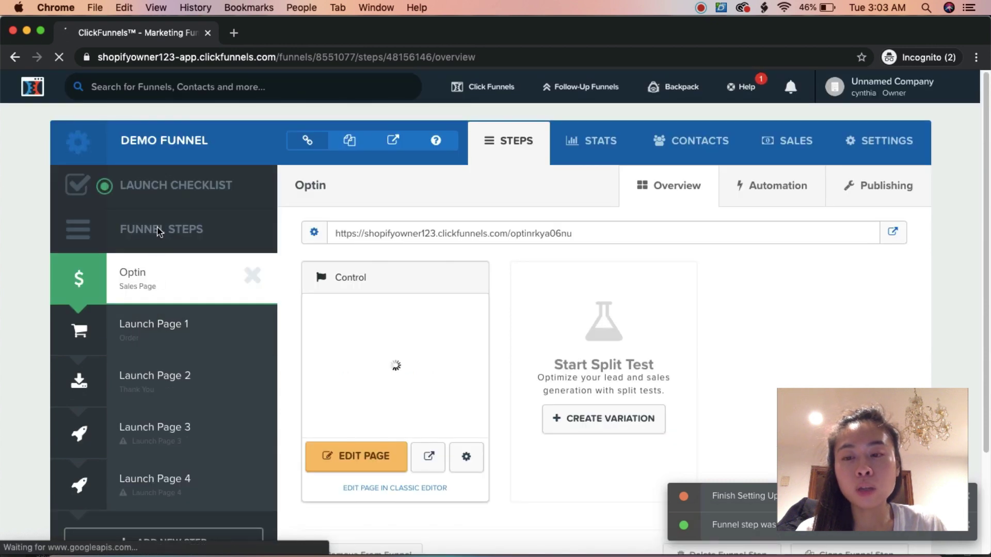
# Delete the unused Launch Page 4 and Launch Page 3 steps from the Demo Funnel.
pyautogui.click(256, 482)
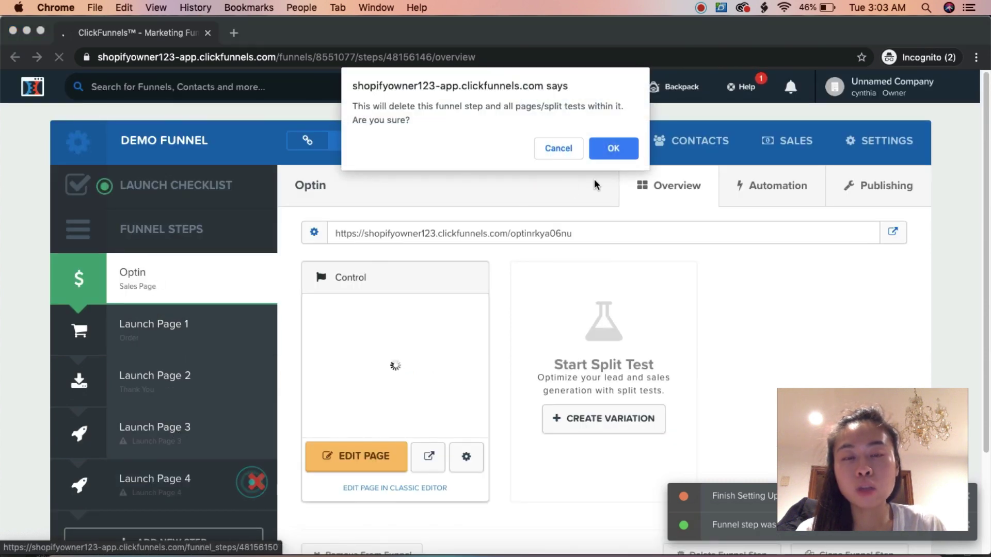
pyautogui.click(602, 153)
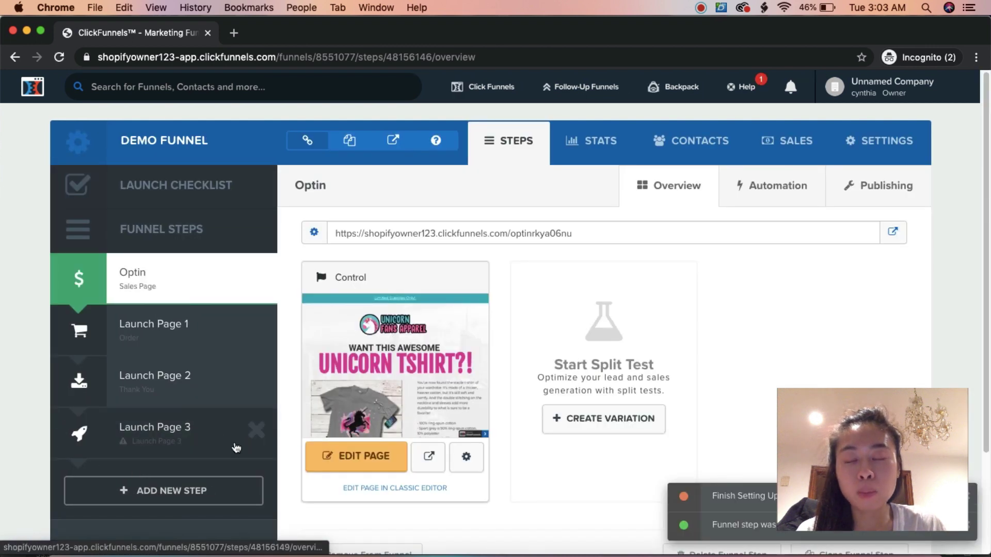
pyautogui.click(253, 435)
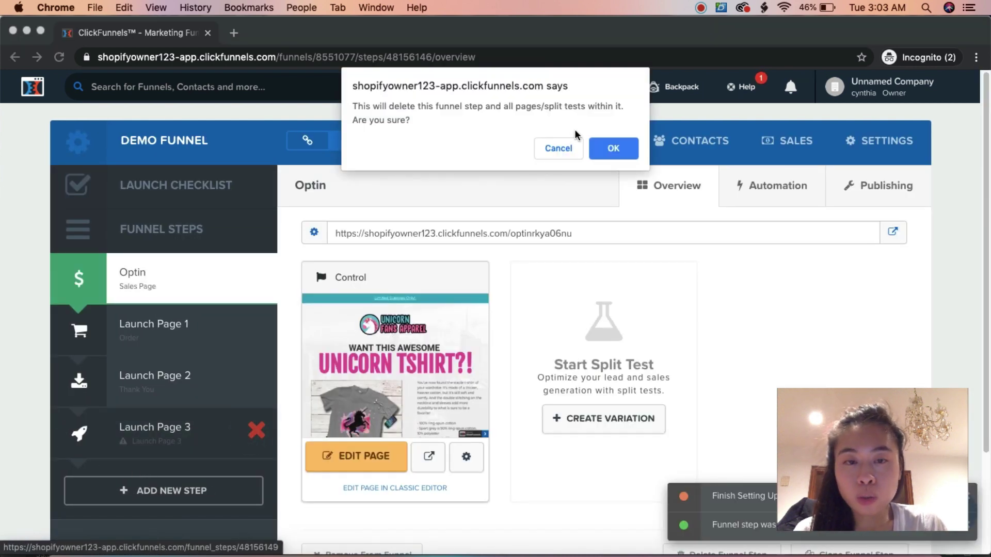
pyautogui.click(609, 149)
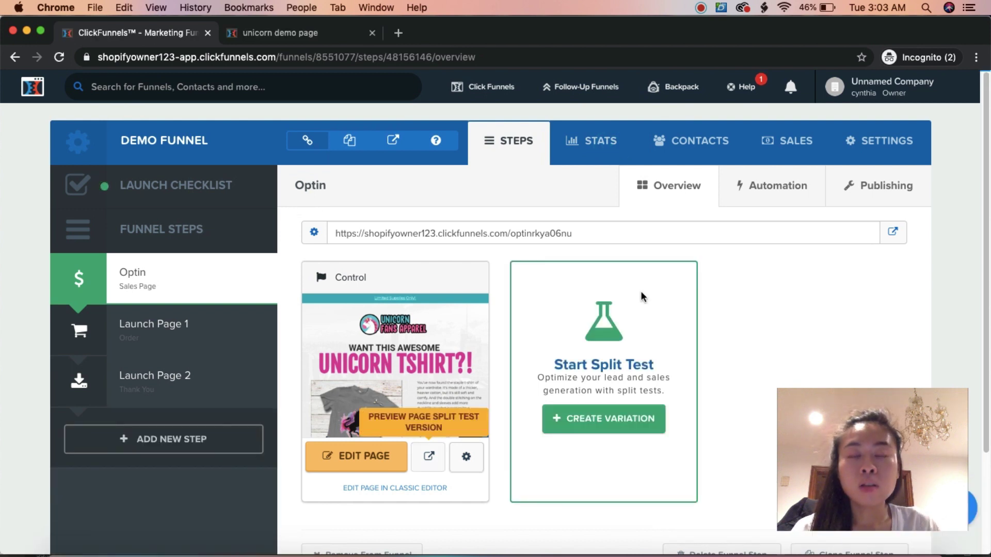